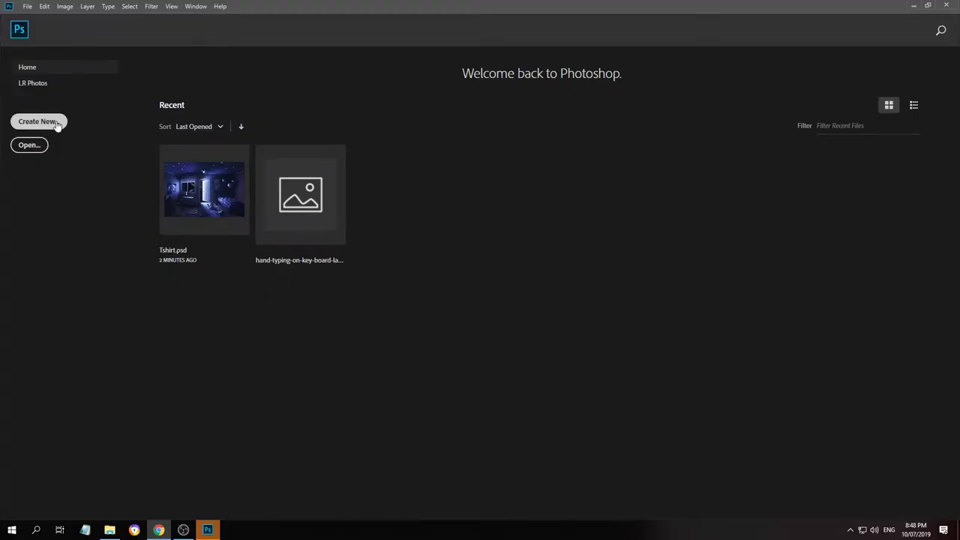
Create a new document from the Custom 3840 × 1080 px recent preset
left_click(58, 124)
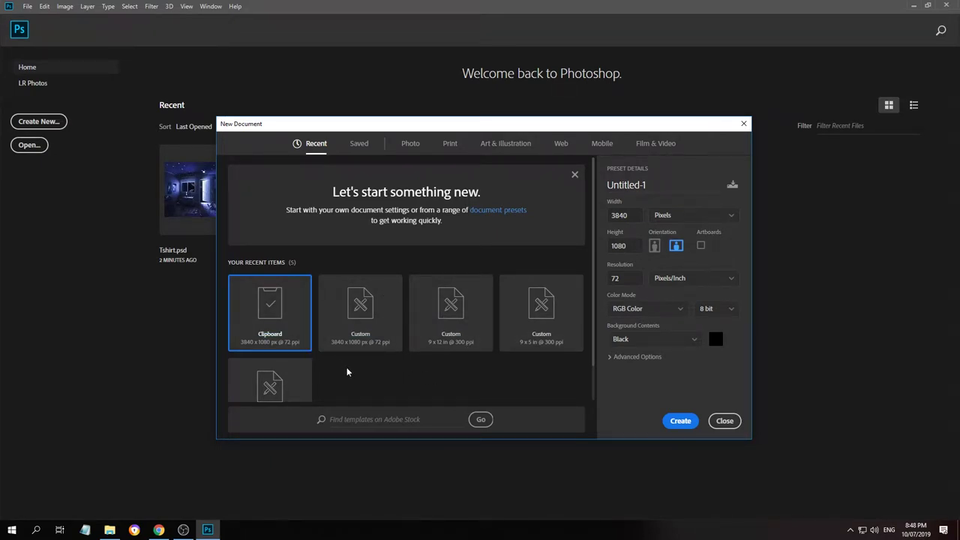
left_click(384, 306)
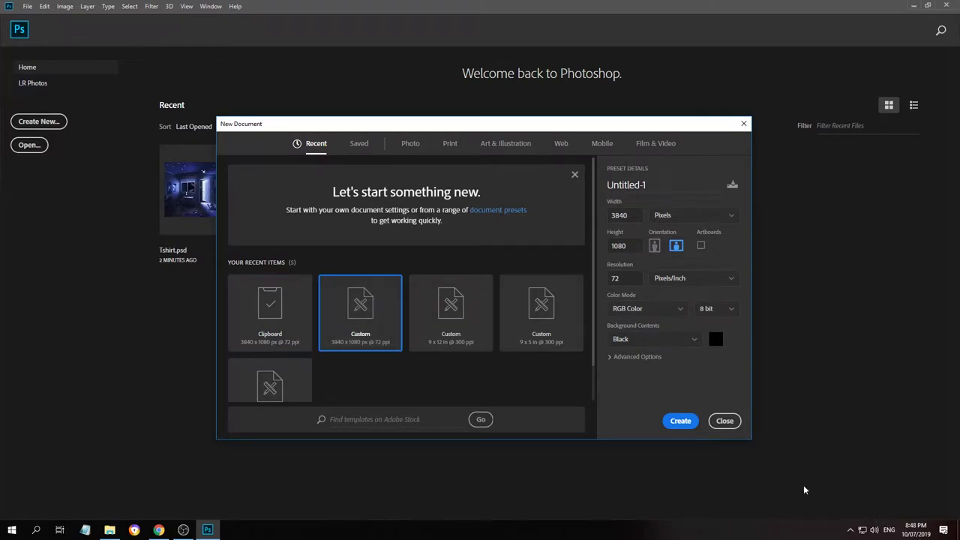
left_click(681, 421)
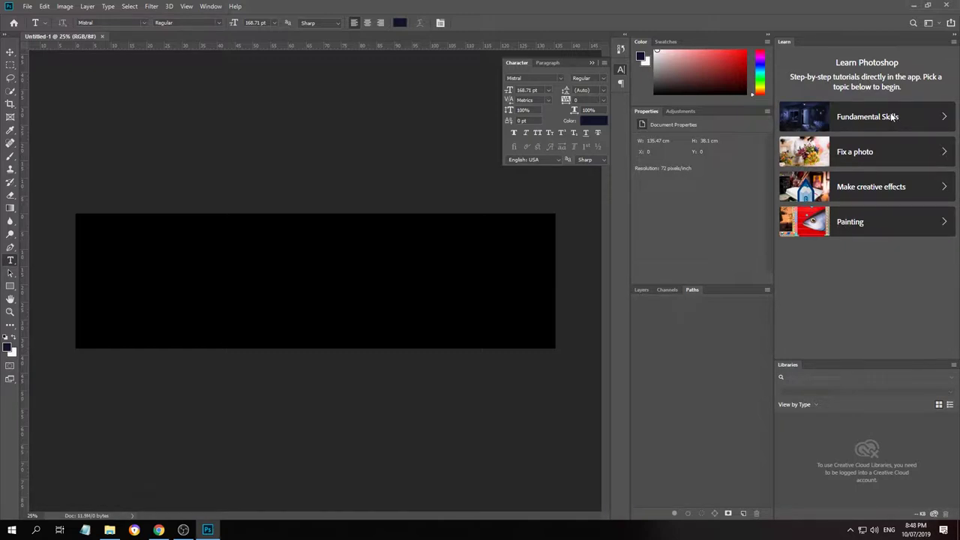
Launch the Photoshop Tour from Fundamental Skills, collapse the Character panel, and reach the layers step
left_click(892, 118)
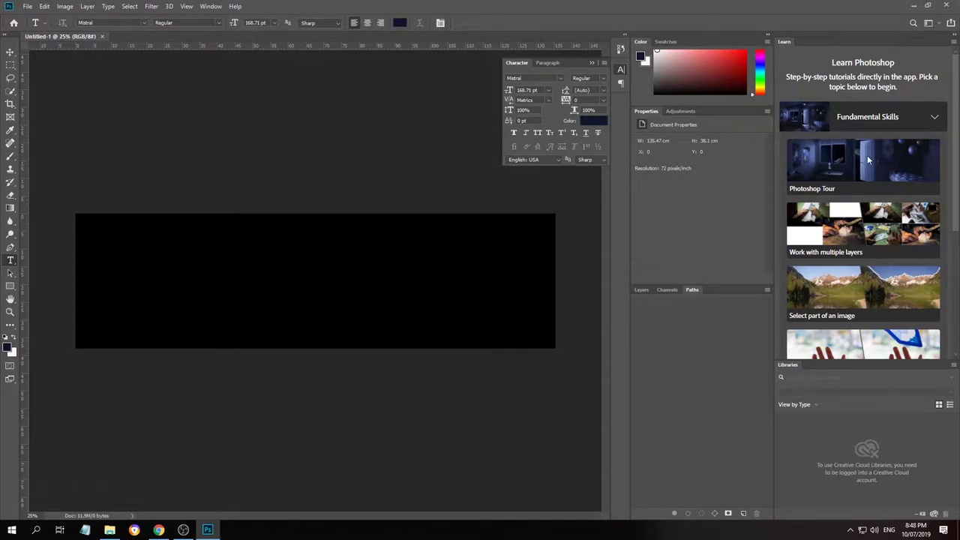
left_click(868, 159)
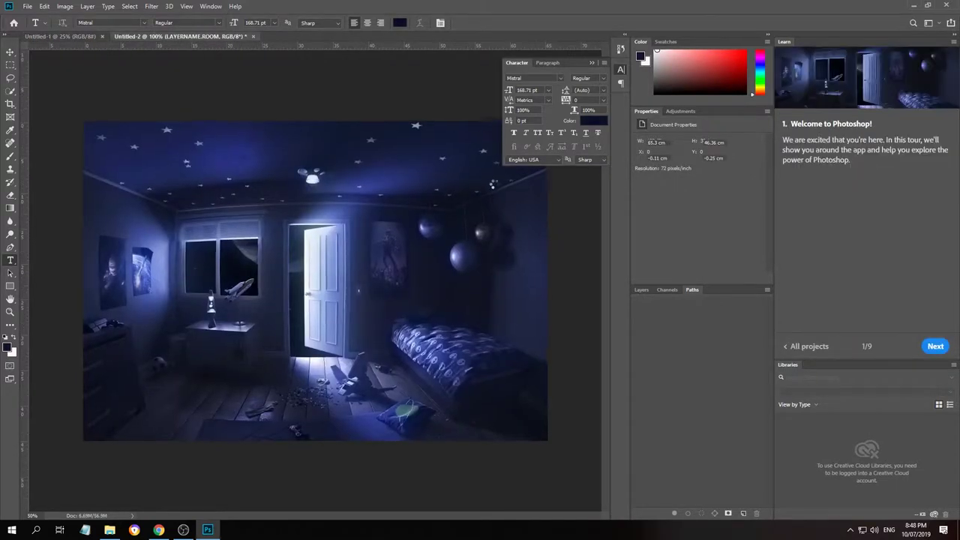
left_click(604, 63)
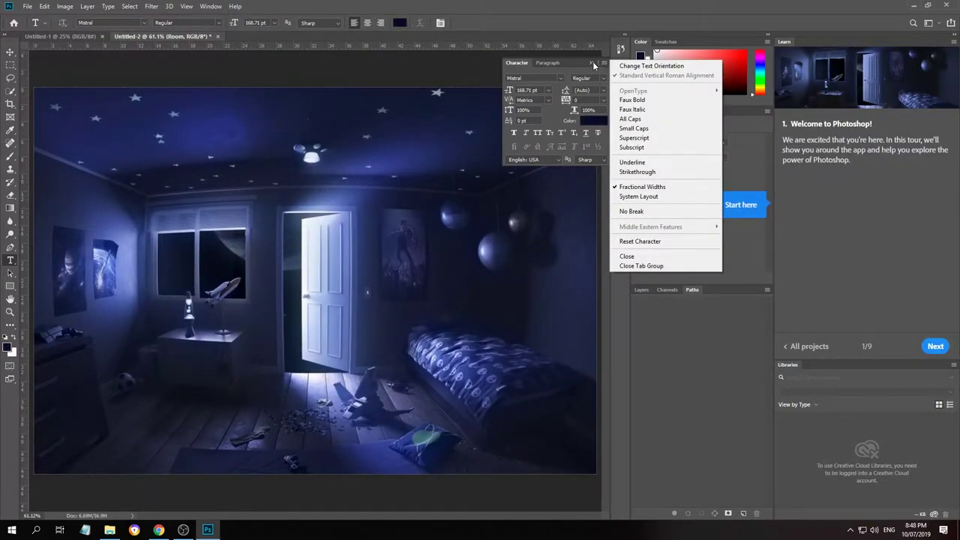
left_click(592, 62)
left_click(592, 63)
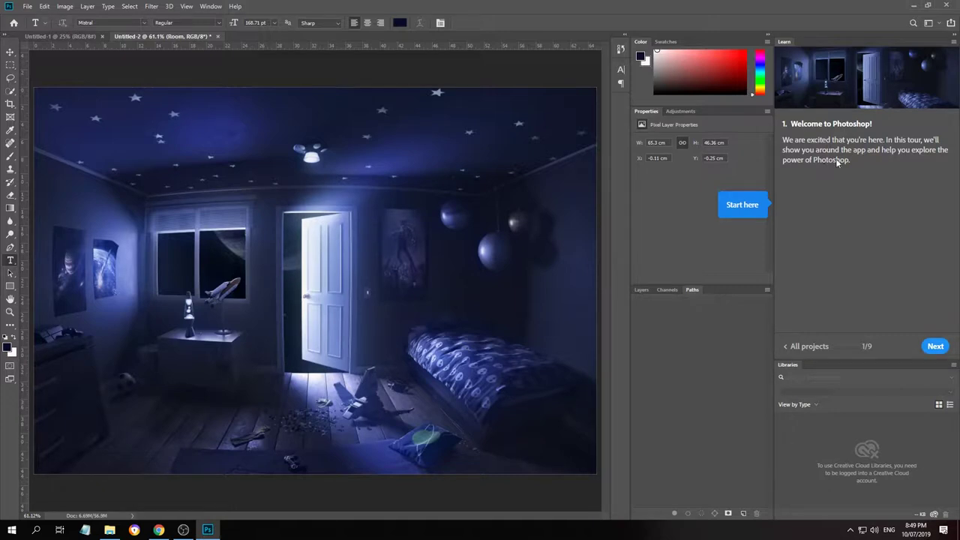
left_click(934, 345)
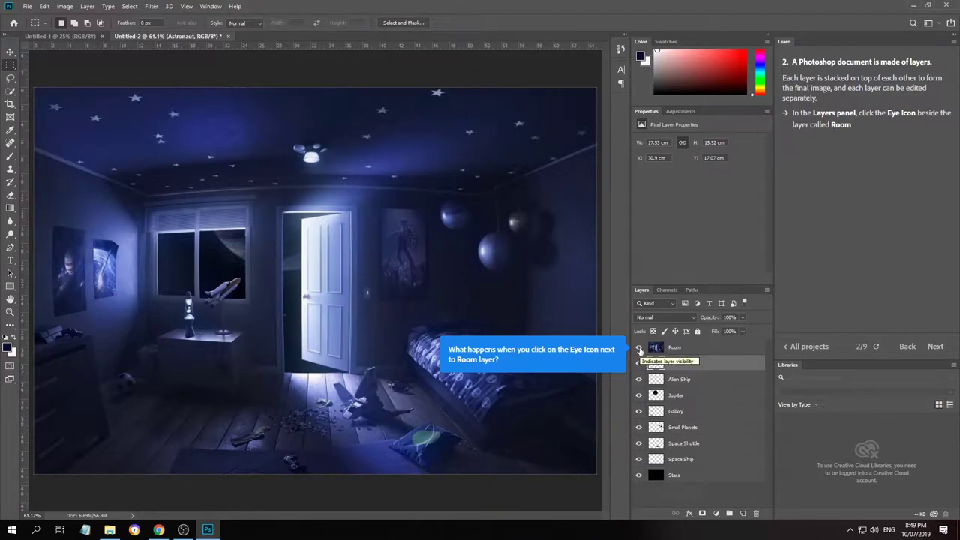
Toggle the Room layer off, on, and off again to reveal the astronaut in space
left_click(639, 347)
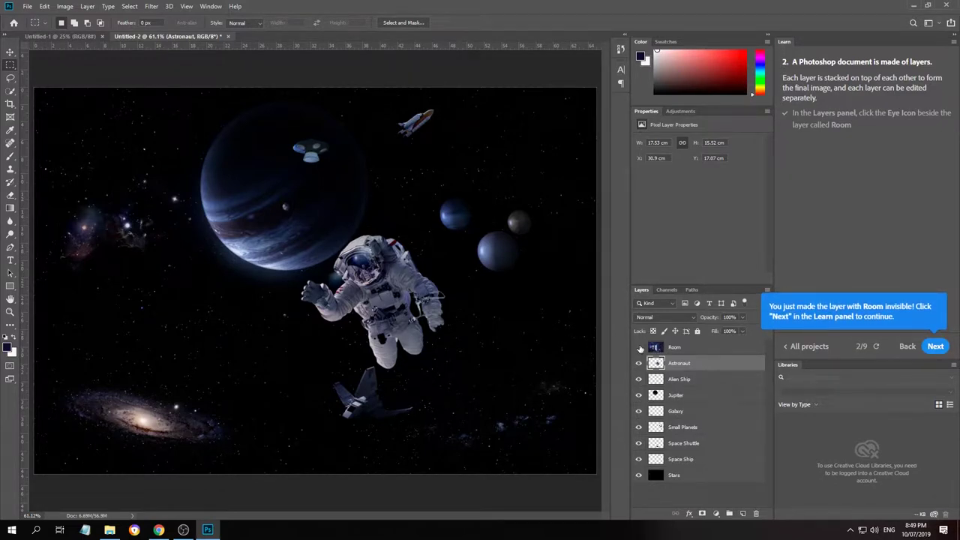
left_click(639, 347)
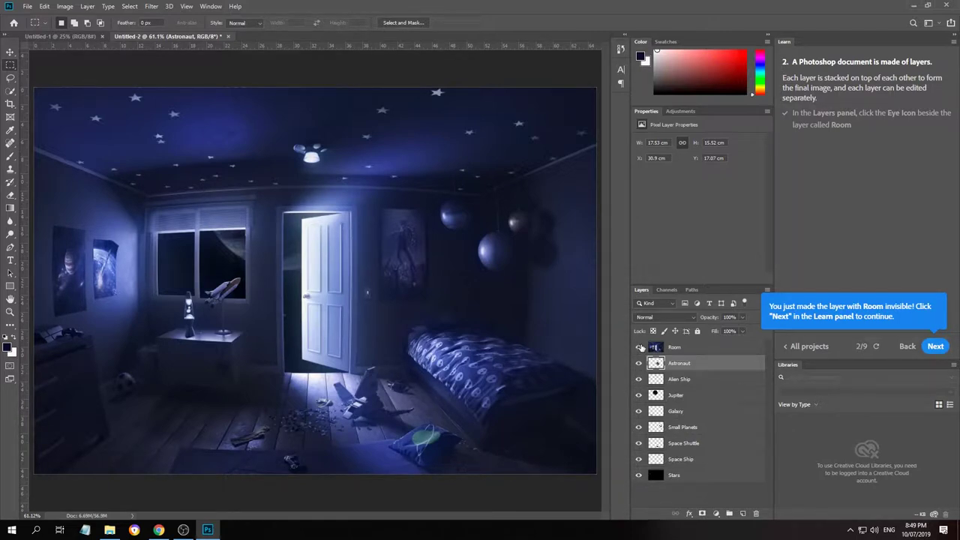
left_click(639, 348)
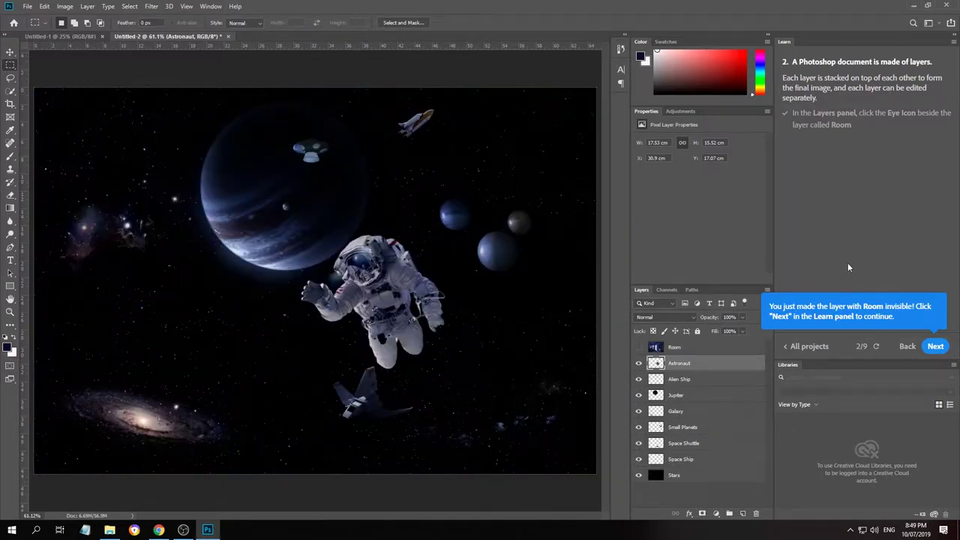
Go to step 3, drag the astronaut down-right, and shift the Alien Ship slightly left
left_click(935, 347)
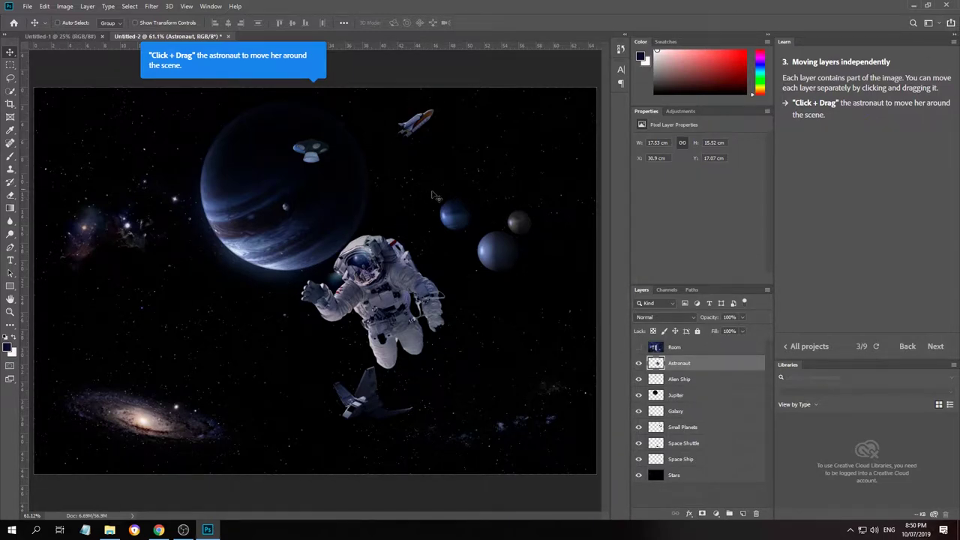
left_click_drag(334, 207, 396, 185)
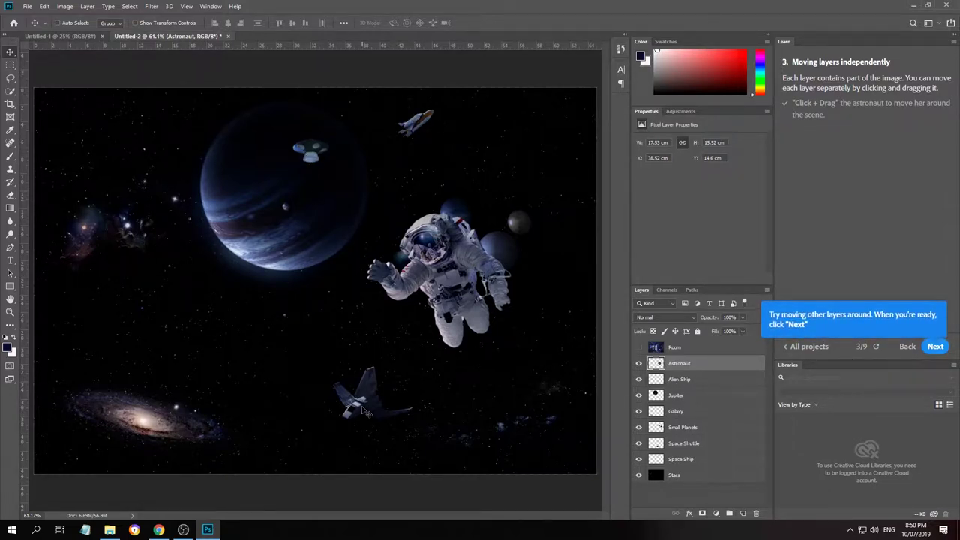
left_click(695, 383)
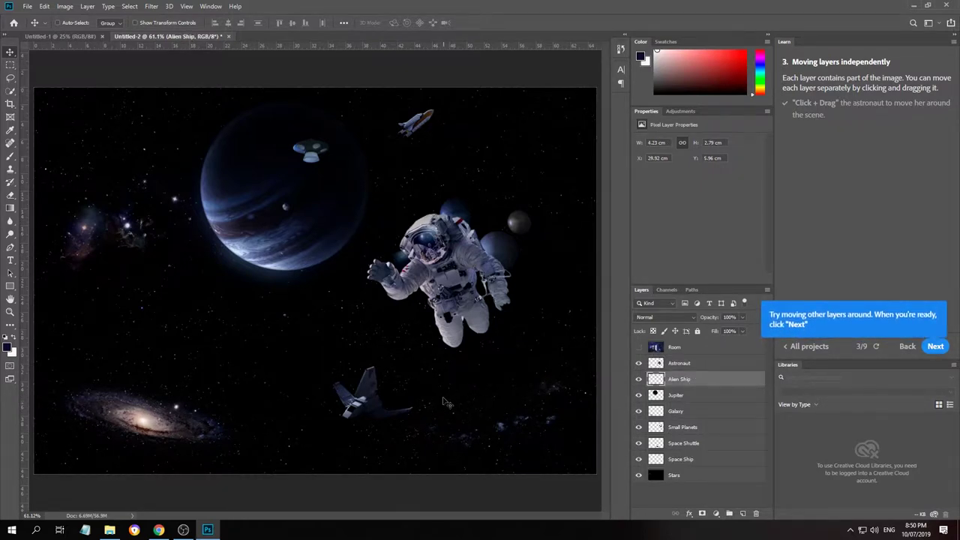
key("ctrl+t")
mouse_move(312, 161)
left_mouse_down()
mouse_move(309, 225)
mouse_move(293, 161)
left_mouse_up()
left_click(692, 396)
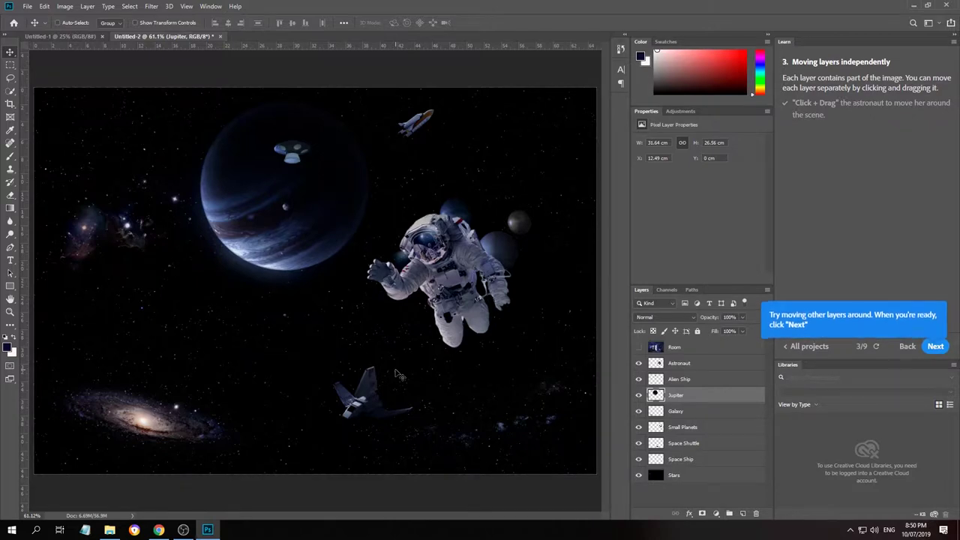
key("ctrl")
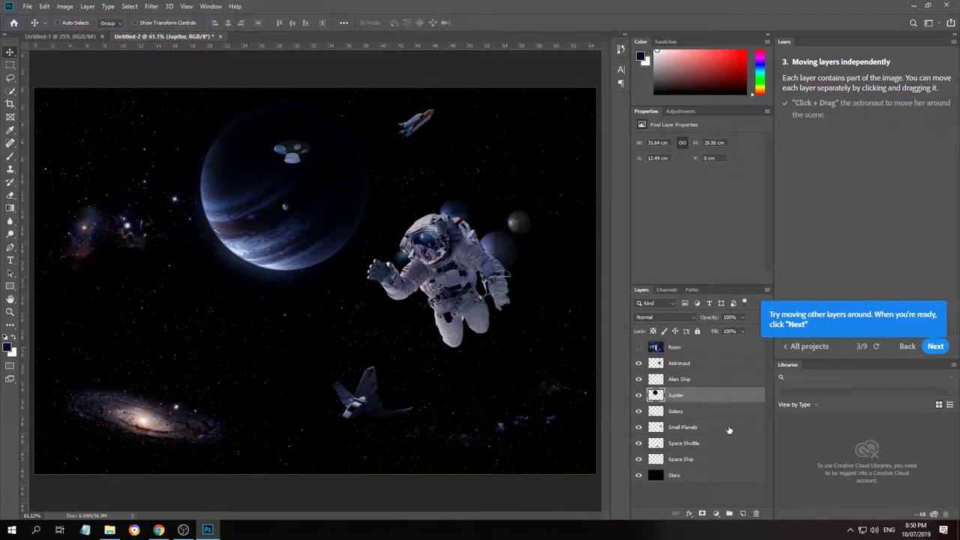
Nudge Jupiter a few pixels lower and toggle the Stars layer off and on
key("ctrl+t")
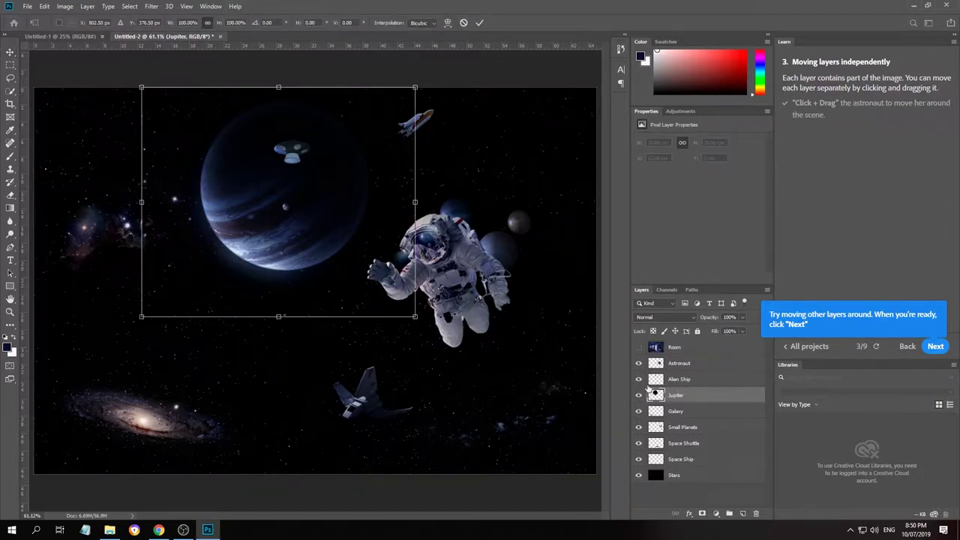
mouse_move(392, 224)
left_mouse_down()
mouse_move(386, 309)
mouse_move(391, 228)
left_mouse_up()
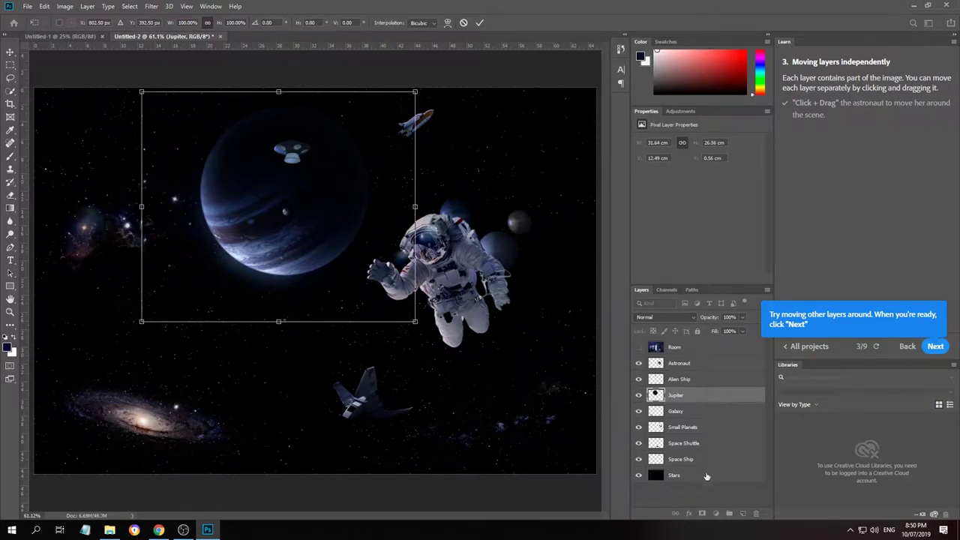
left_click(639, 476)
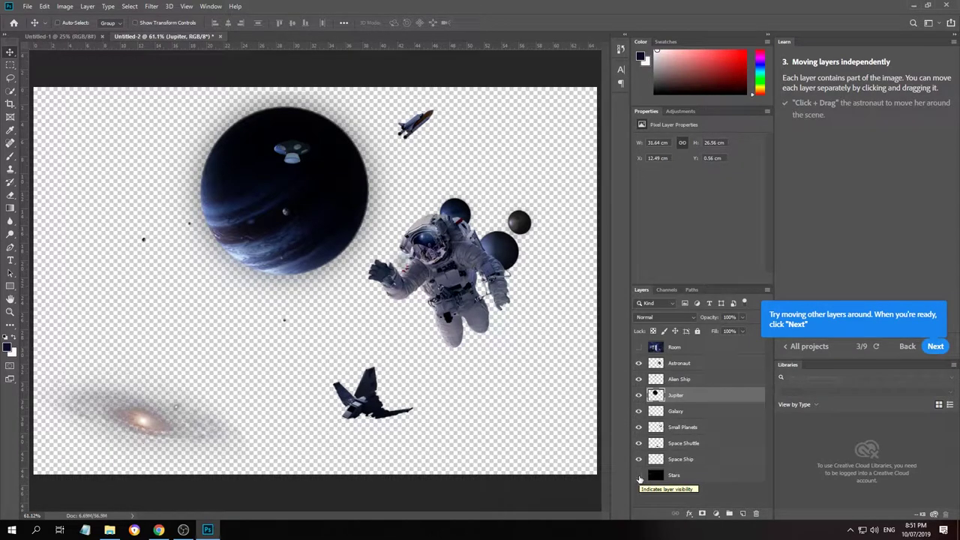
left_click(639, 476)
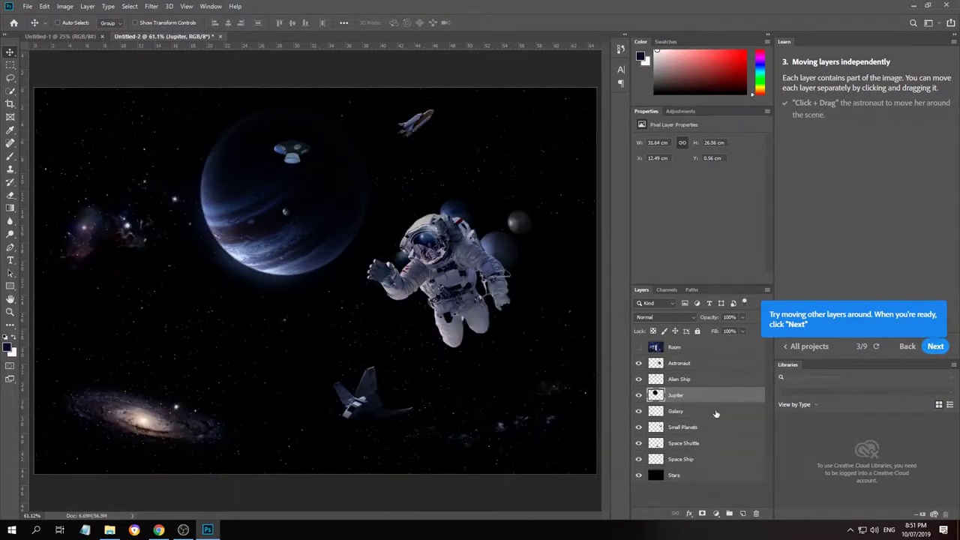
Pick out the Space Ship layer and hide then show it
left_click(716, 495)
left_click(714, 474)
left_click(717, 459)
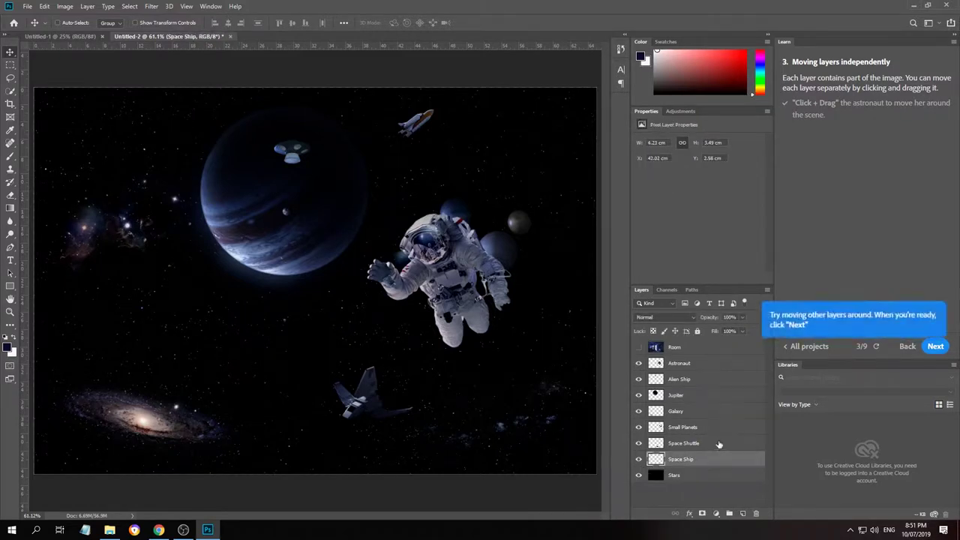
left_click(719, 427)
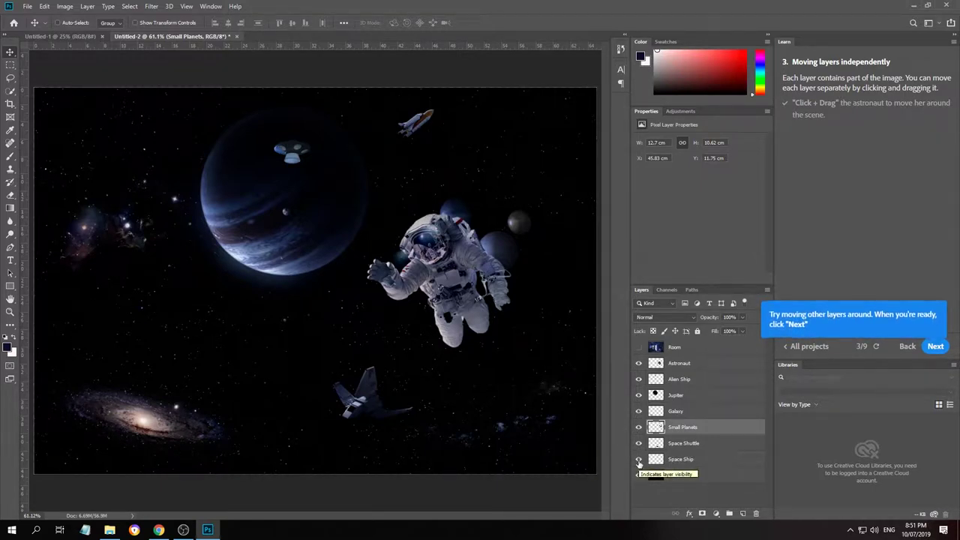
left_click(639, 460)
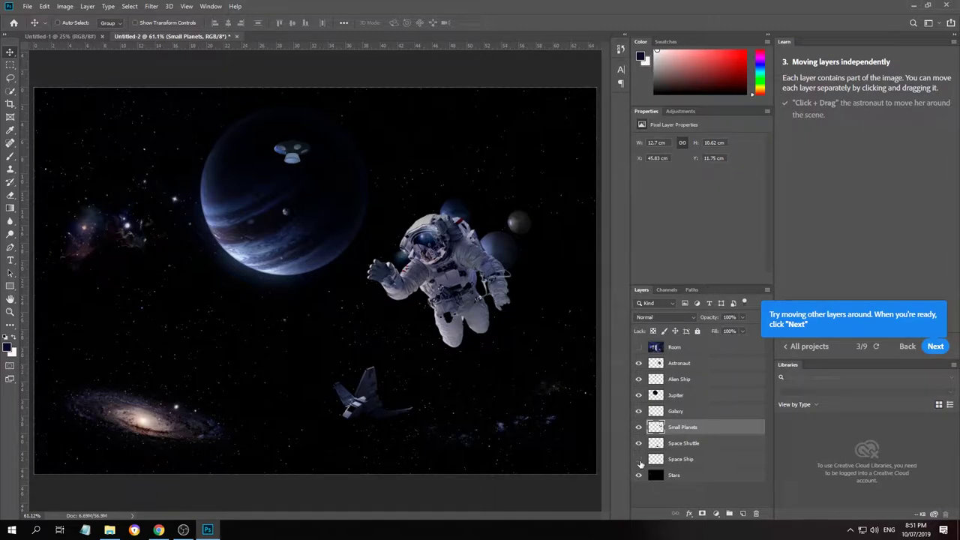
left_click(640, 459)
Toggle the Space Ship layer several more times, leaving it visible, and move to step 4 on opacity
left_click(639, 460)
left_click(639, 460)
left_click(639, 460)
left_click(639, 460)
left_click(640, 460)
left_click(639, 460)
left_click(639, 460)
left_click(639, 460)
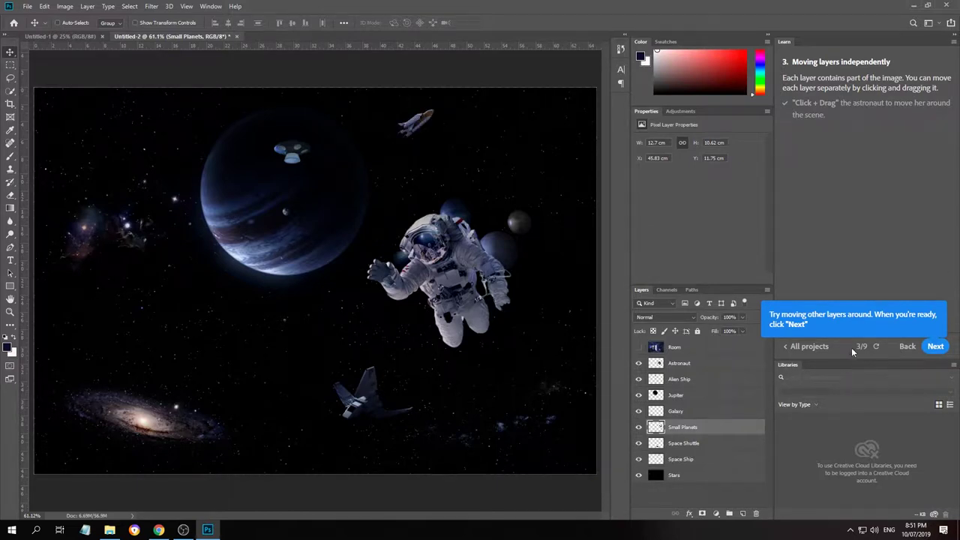
left_click(838, 321)
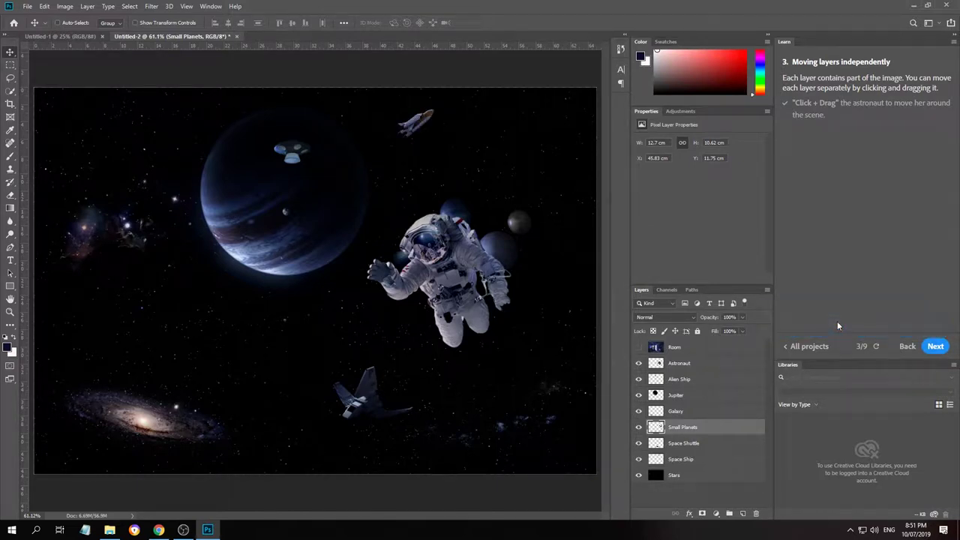
left_click(935, 346)
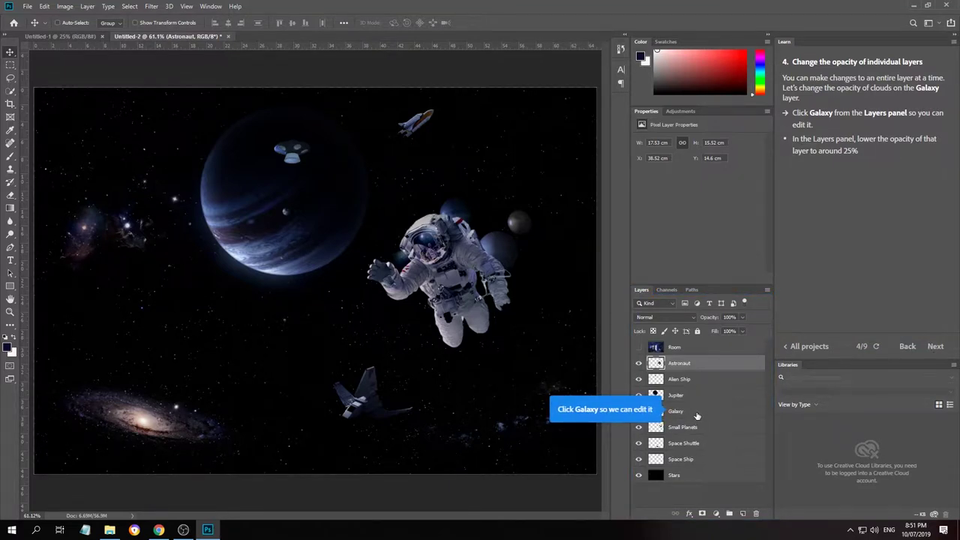
Set the Galaxy layer's opacity to 25% and advance the tour to step 5
left_click(698, 414)
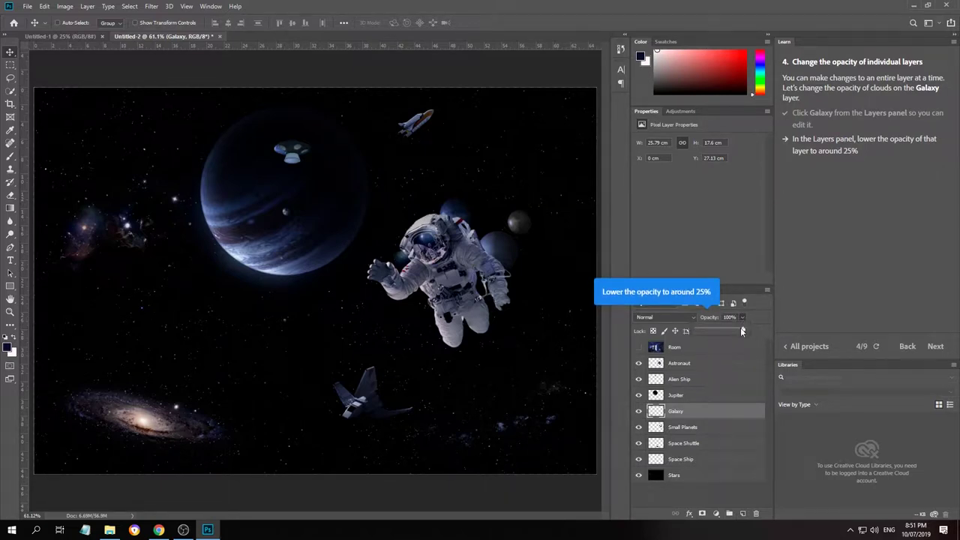
left_click_drag(742, 331, 709, 329)
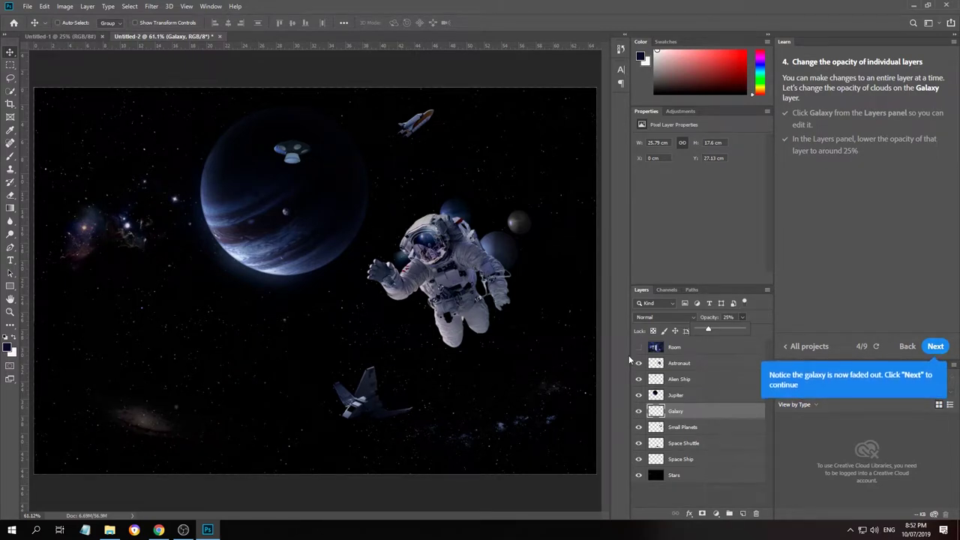
left_click_drag(710, 333, 722, 331)
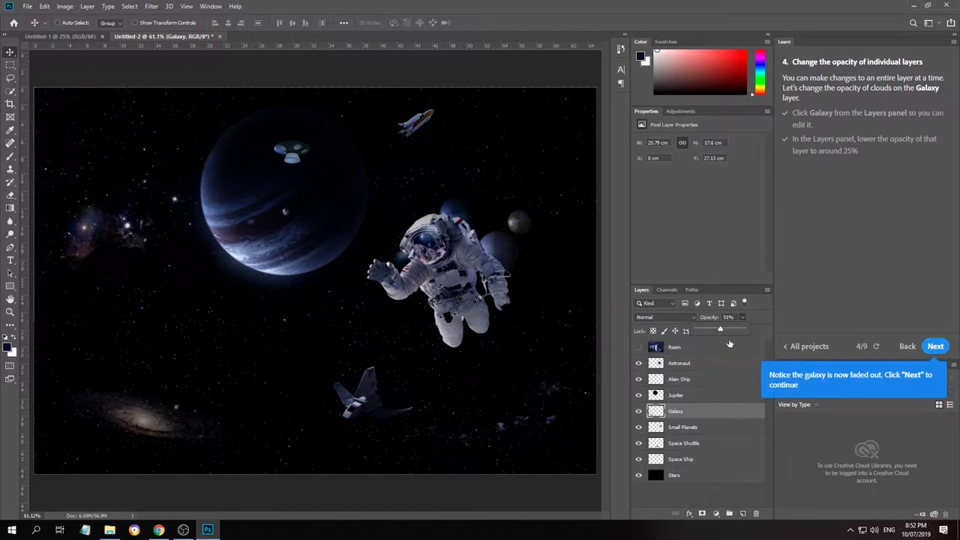
left_click_drag(721, 333, 710, 331)
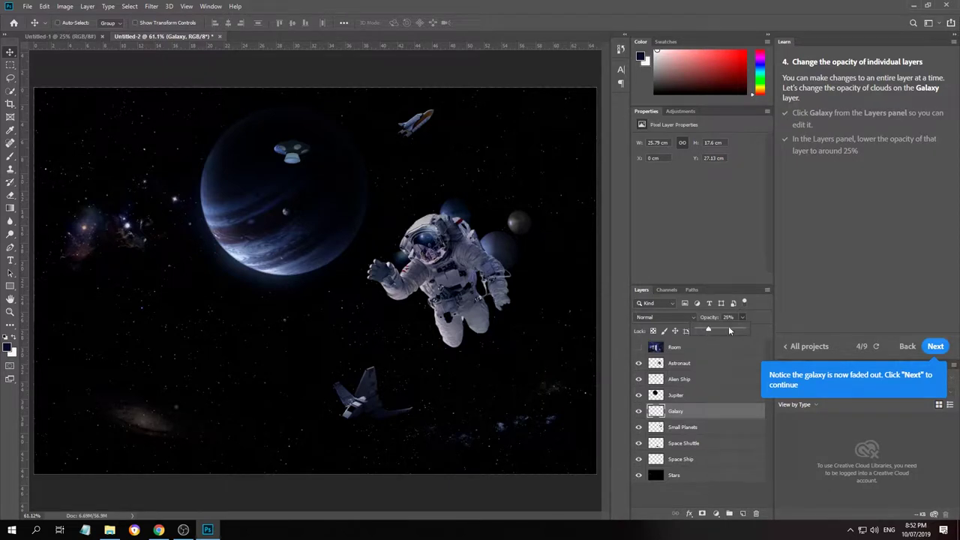
left_click(730, 318)
left_click_drag(736, 318, 718, 321)
left_click(935, 347)
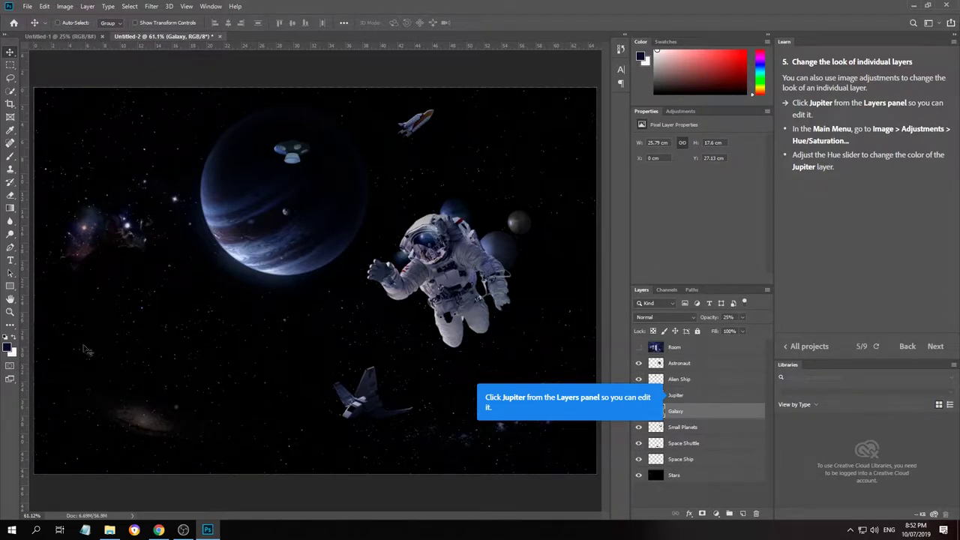
Select the Jupiter layer and bring up the Image > Adjustments list
left_click(711, 398)
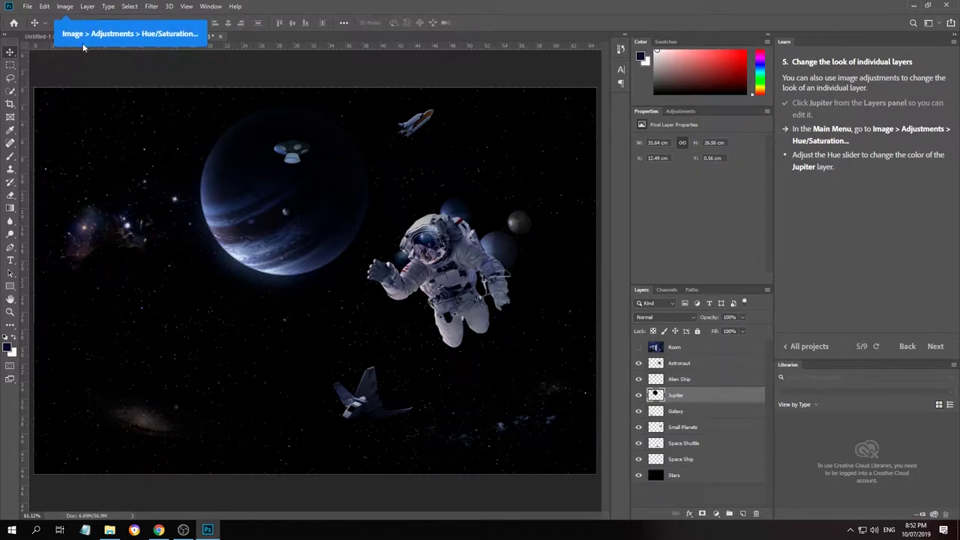
left_click(65, 7)
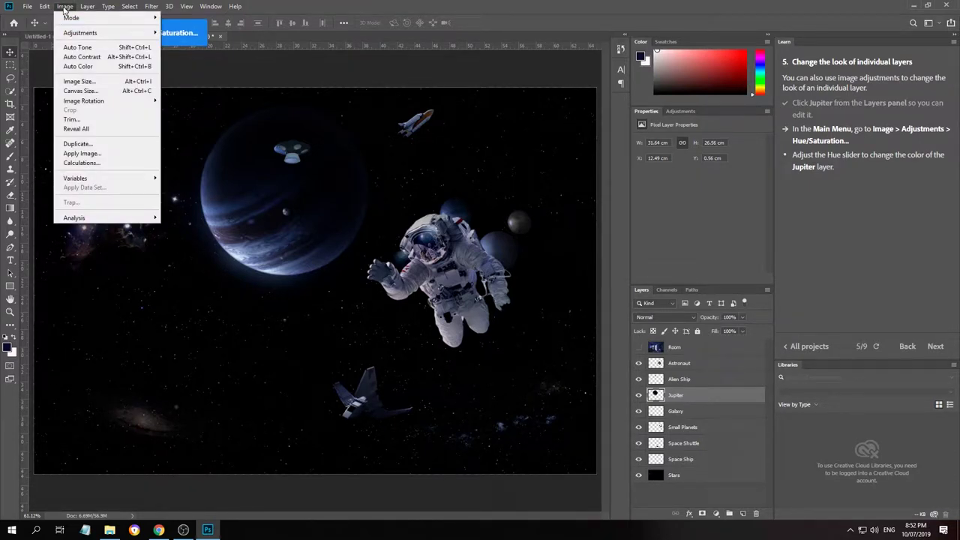
mouse_move(65, 17)
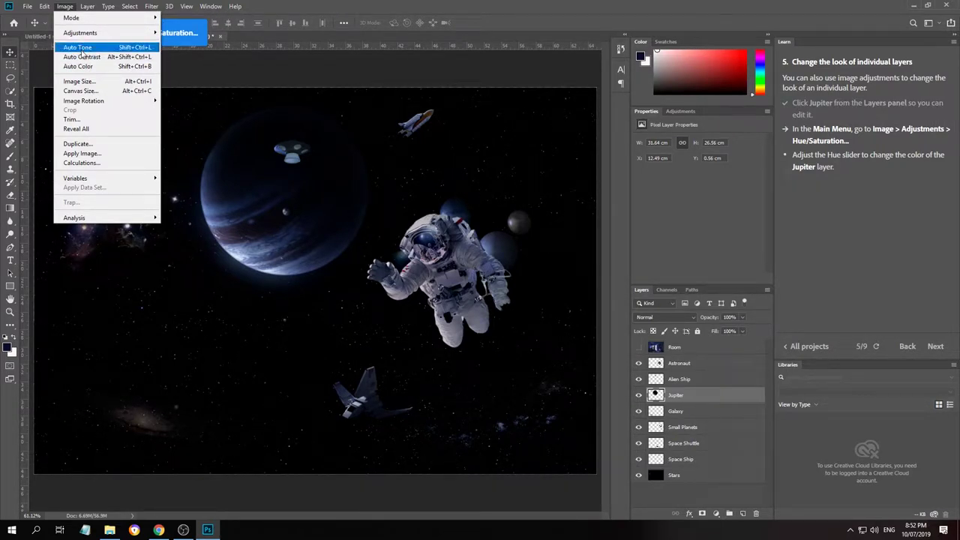
mouse_move(91, 33)
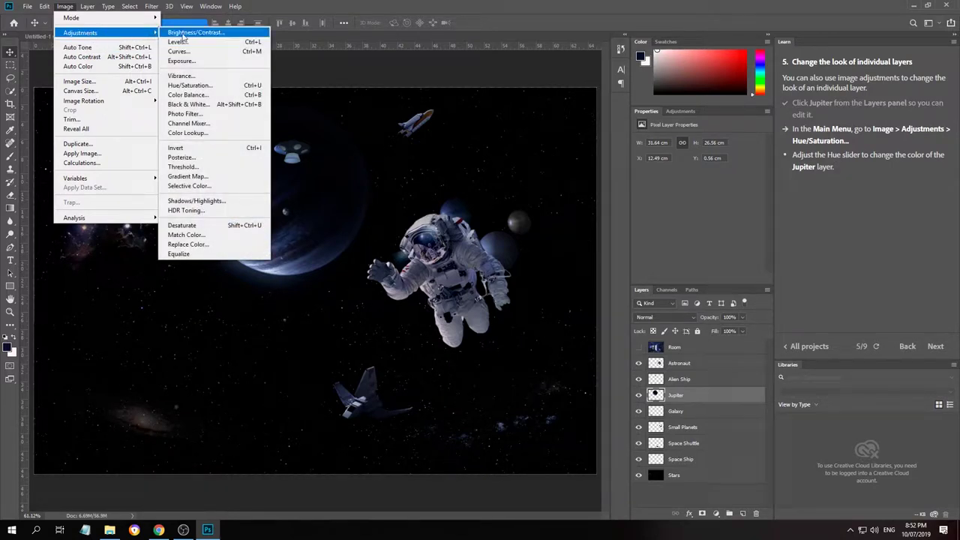
Apply Hue/Saturation with Hue -22 to turn Jupiter from blue to teal
left_click(191, 86)
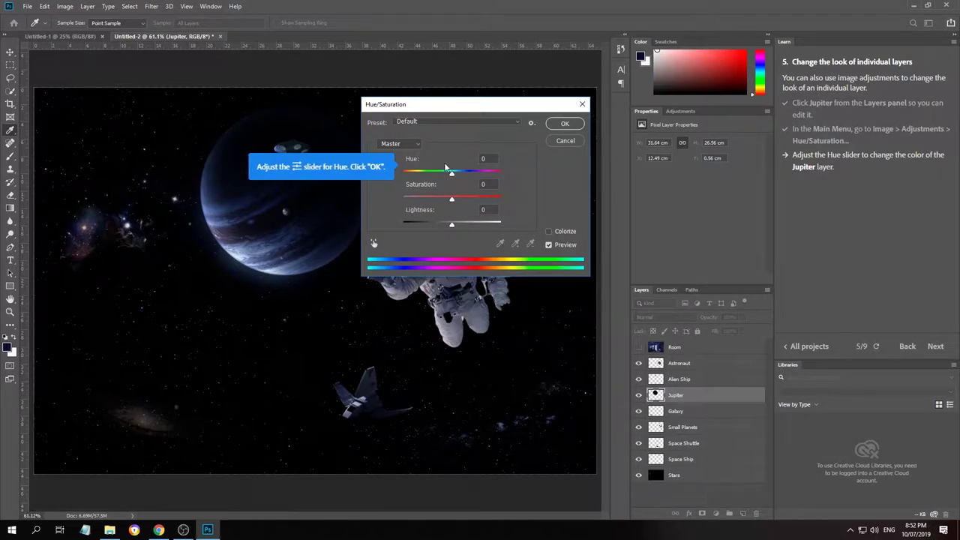
mouse_move(452, 178)
left_mouse_down()
mouse_move(493, 181)
mouse_move(424, 176)
mouse_move(470, 175)
mouse_move(439, 177)
mouse_move(445, 183)
left_mouse_up()
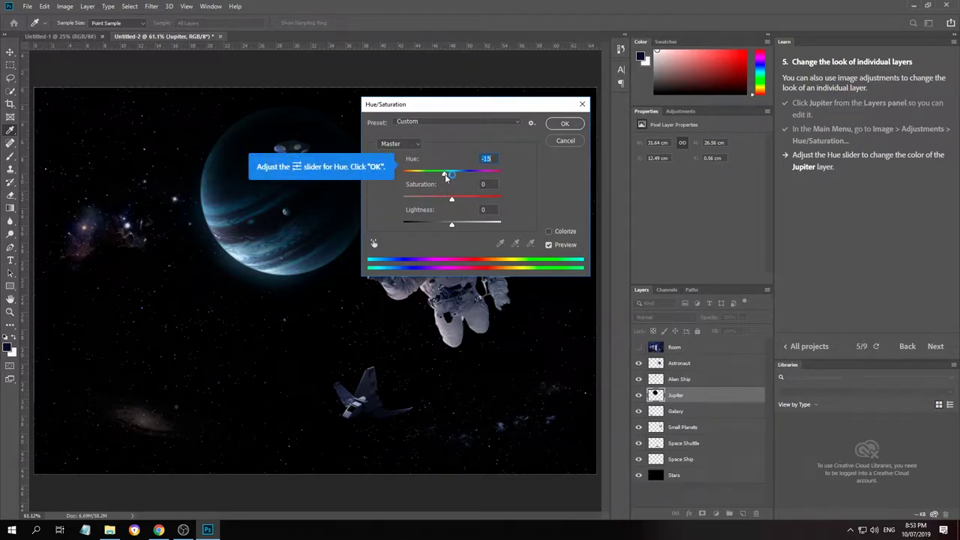
mouse_move(444, 176)
left_mouse_down()
mouse_move(462, 179)
mouse_move(449, 181)
left_mouse_up()
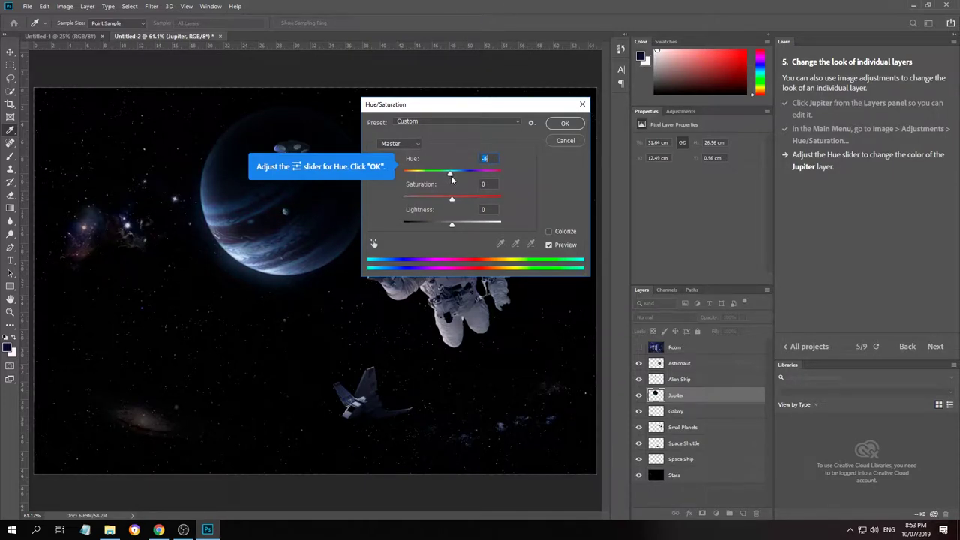
left_click_drag(453, 180, 442, 176)
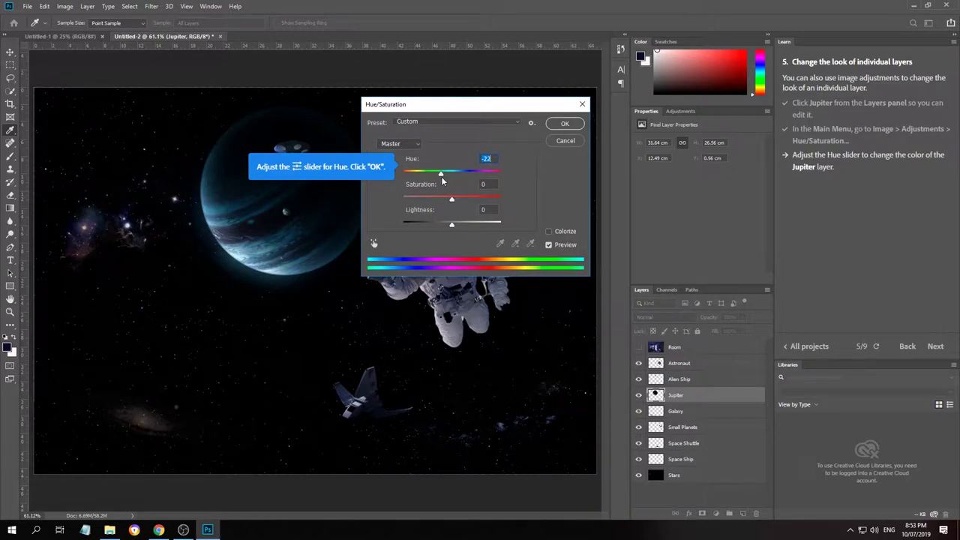
left_click(566, 123)
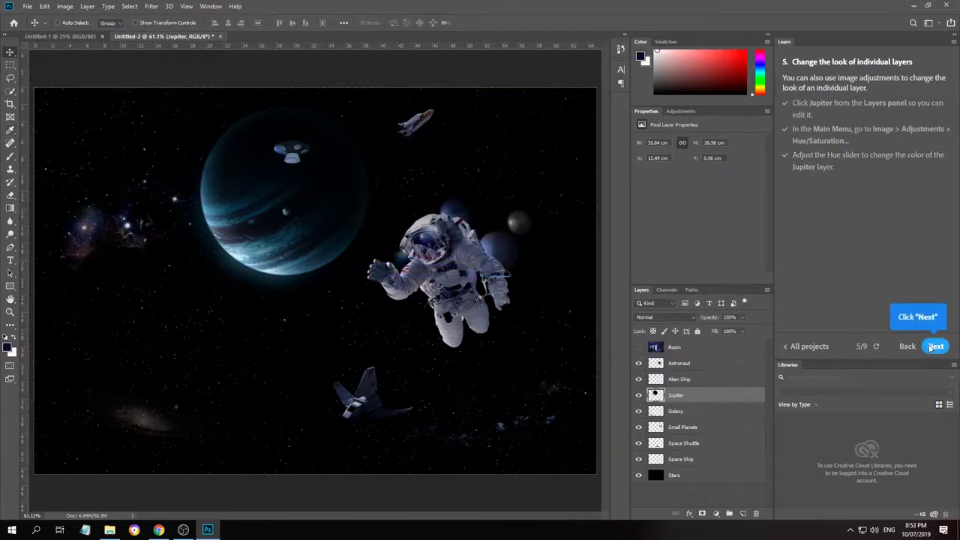
Make the Room layer visible again and advance the tour to step 7, Spot Healing Brush
left_click(934, 346)
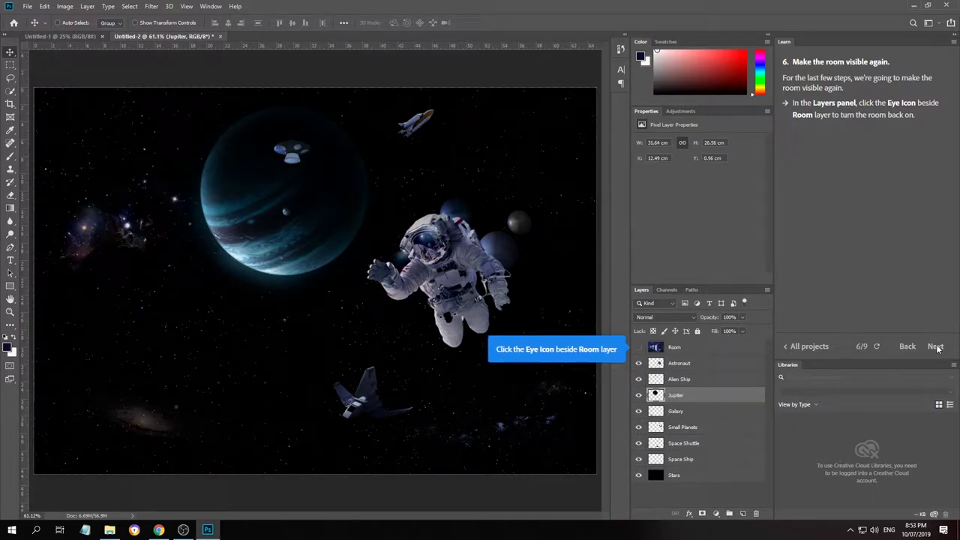
left_click(688, 350)
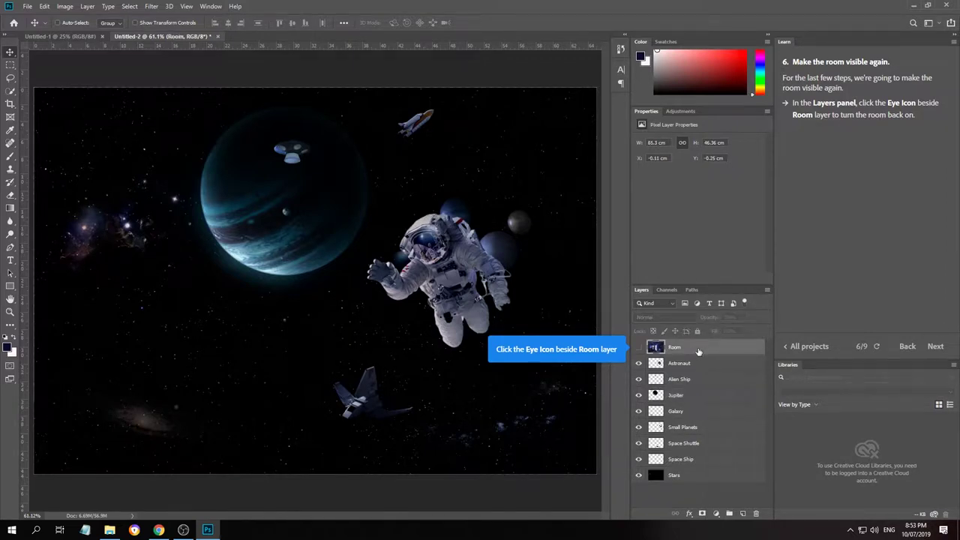
left_click(640, 348)
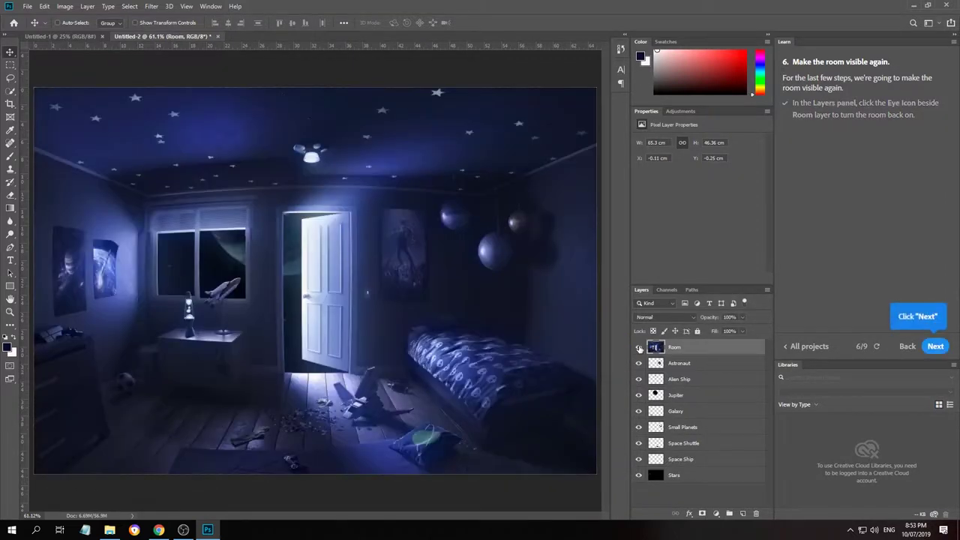
left_click(940, 346)
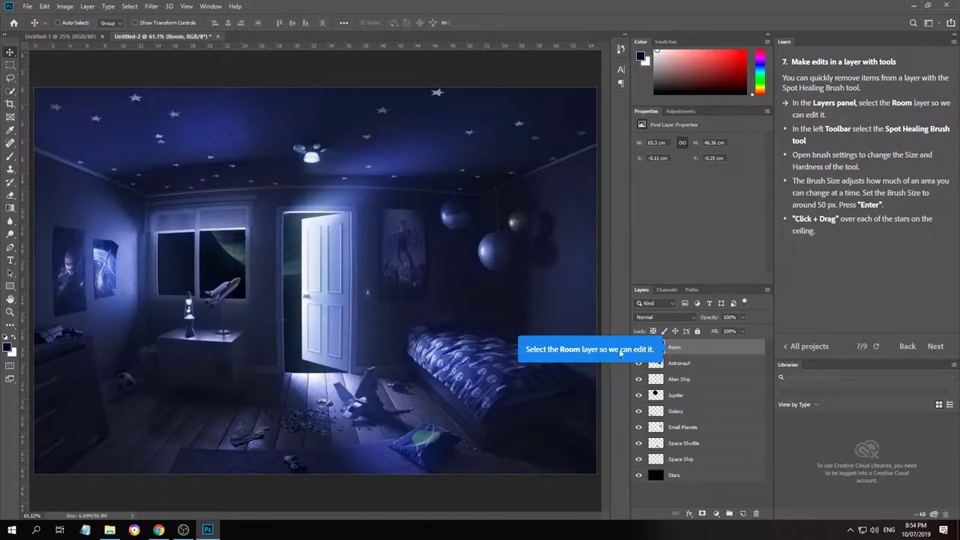
Select the Room layer for the Spot Healing Brush lesson
left_click(691, 349)
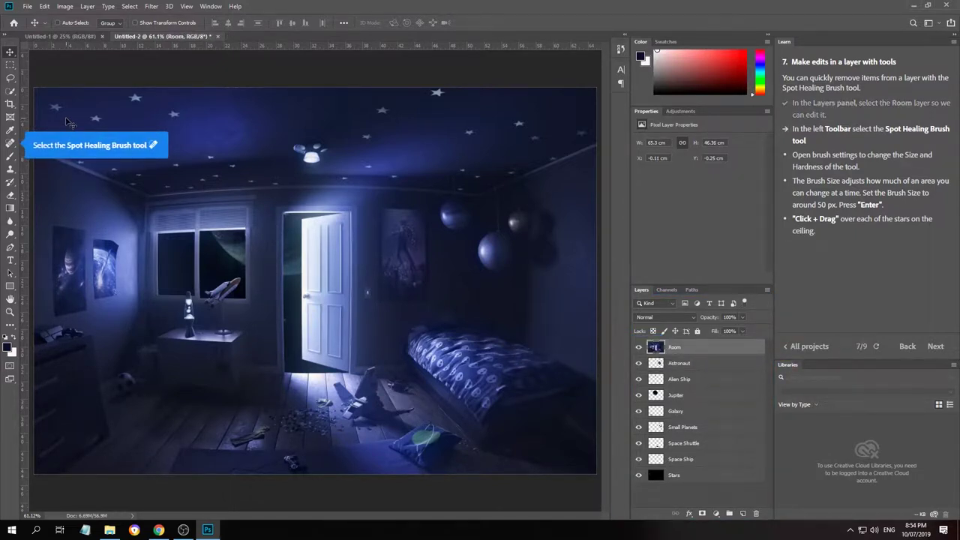
Switch to the Spot Healing Brush and set its brush size to 50 px
left_click(11, 145)
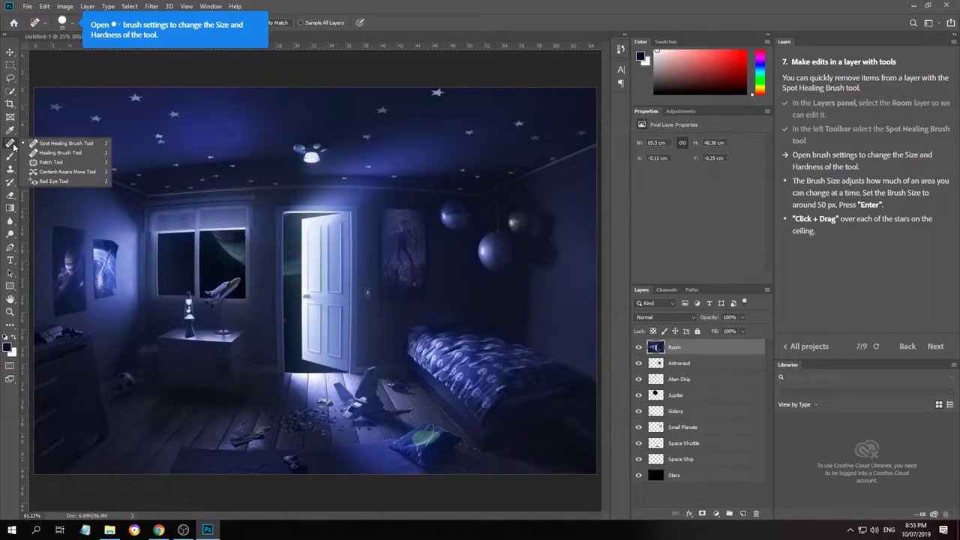
left_click(69, 28)
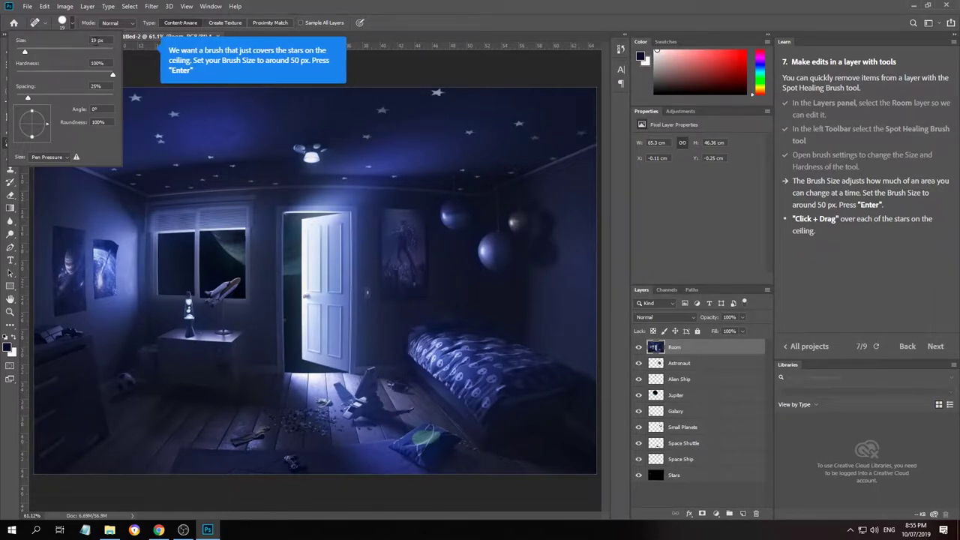
left_click(96, 40)
type("50")
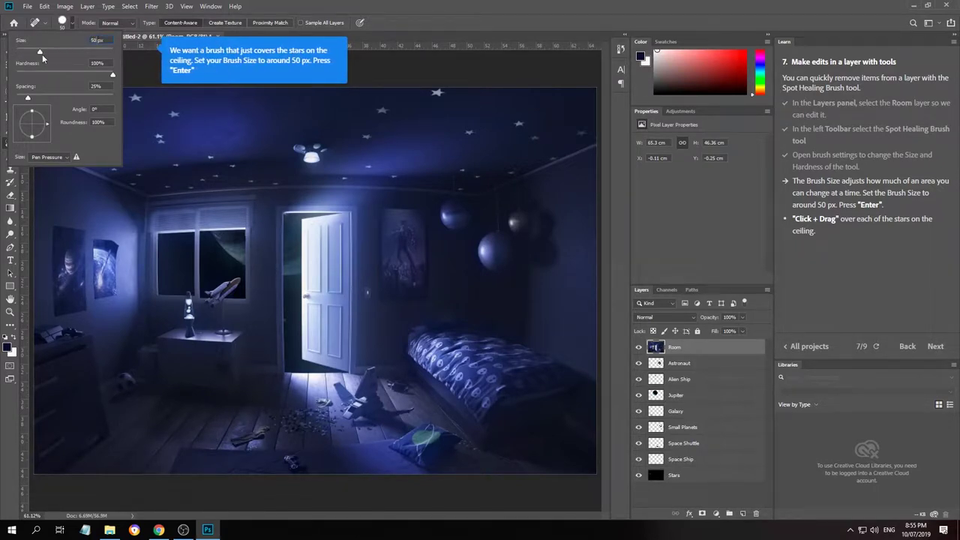
mouse_move(42, 54)
left_mouse_down()
mouse_move(58, 54)
mouse_move(33, 54)
left_mouse_up()
key("BackSpace")
type("50")
key("Return")
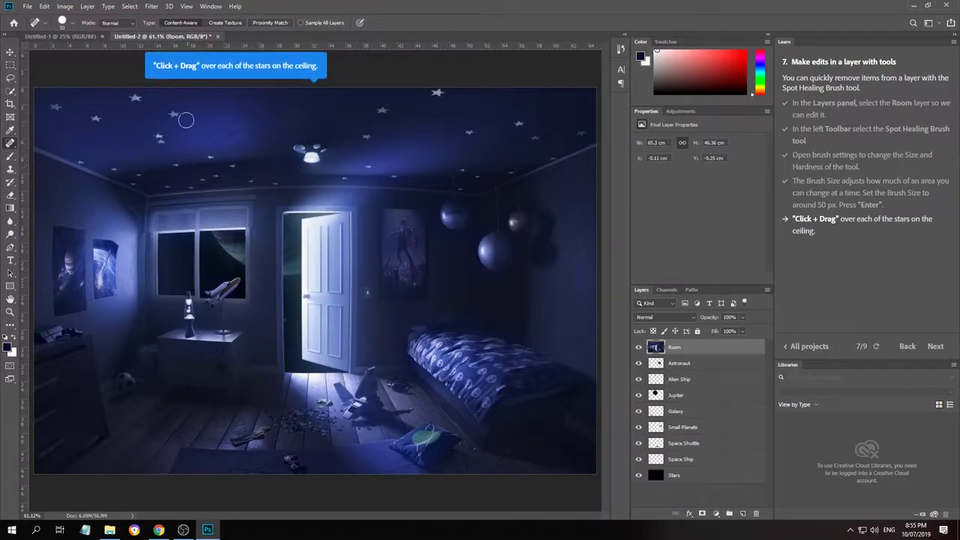
Paint the Spot Healing Brush across the ceiling to remove all the stars
mouse_move(169, 115)
left_mouse_down()
mouse_move(204, 120)
mouse_move(125, 99)
mouse_move(79, 118)
mouse_move(53, 106)
mouse_move(112, 133)
mouse_move(160, 138)
mouse_move(100, 155)
mouse_move(105, 173)
mouse_move(176, 188)
mouse_move(230, 167)
mouse_move(200, 156)
mouse_move(180, 165)
mouse_move(283, 186)
mouse_move(365, 179)
mouse_move(390, 160)
mouse_move(383, 113)
mouse_move(443, 96)
mouse_move(472, 134)
mouse_move(433, 89)
mouse_move(470, 131)
mouse_move(519, 122)
mouse_move(573, 144)
mouse_move(516, 171)
mouse_move(471, 173)
mouse_move(462, 185)
left_mouse_up()
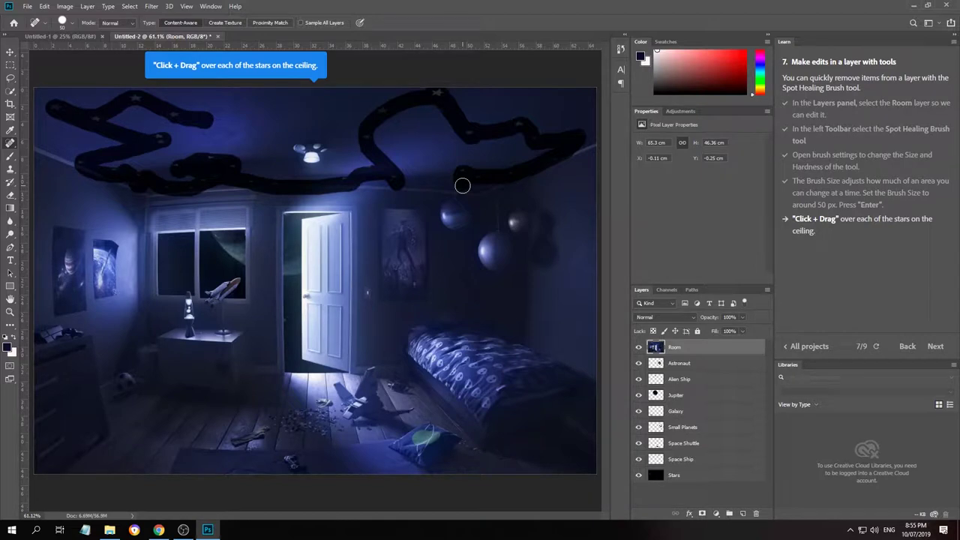
left_click_drag(462, 185, 463, 187)
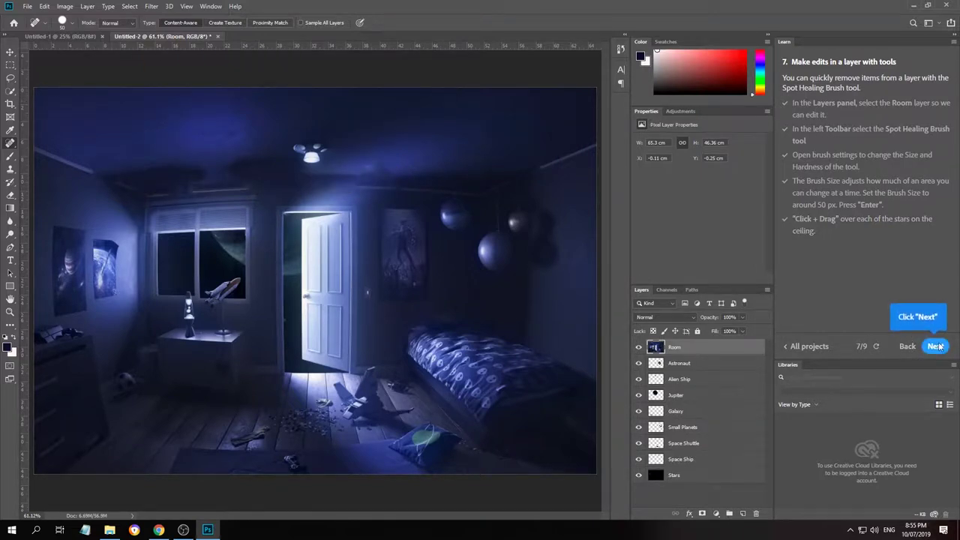
Advance the tutorial to step 8, Add your own photo, and open the File menu
left_click(930, 347)
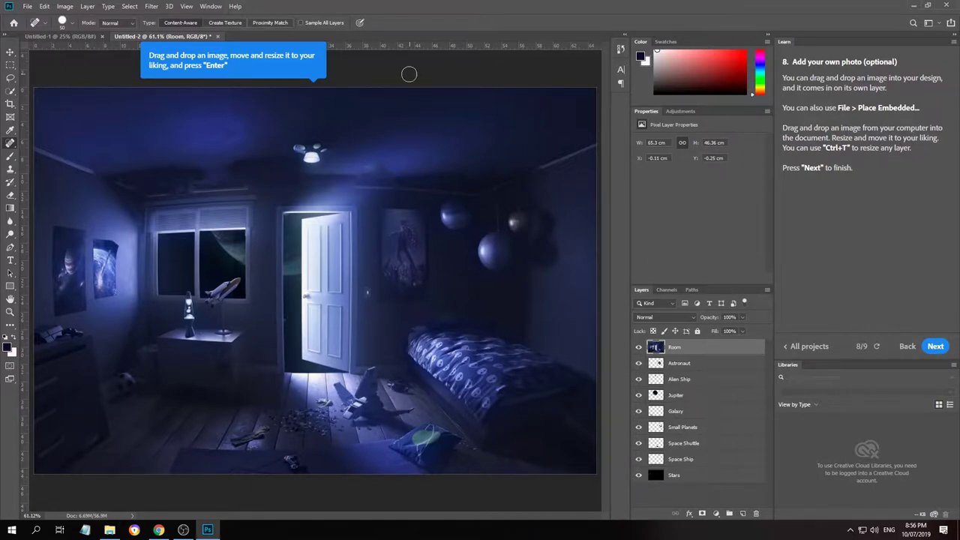
left_click(27, 7)
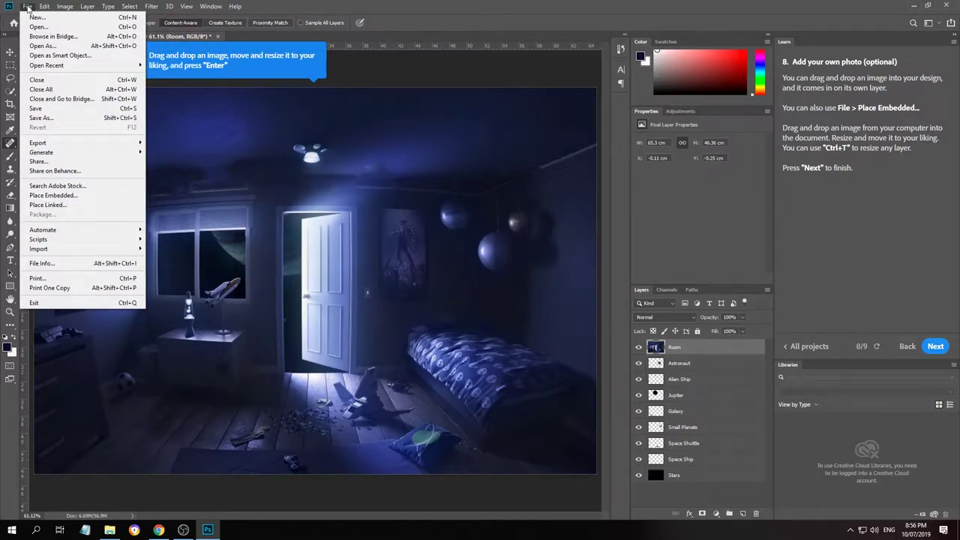
Place the worm photo from the Downloads folder as an embedded layer
left_click(78, 198)
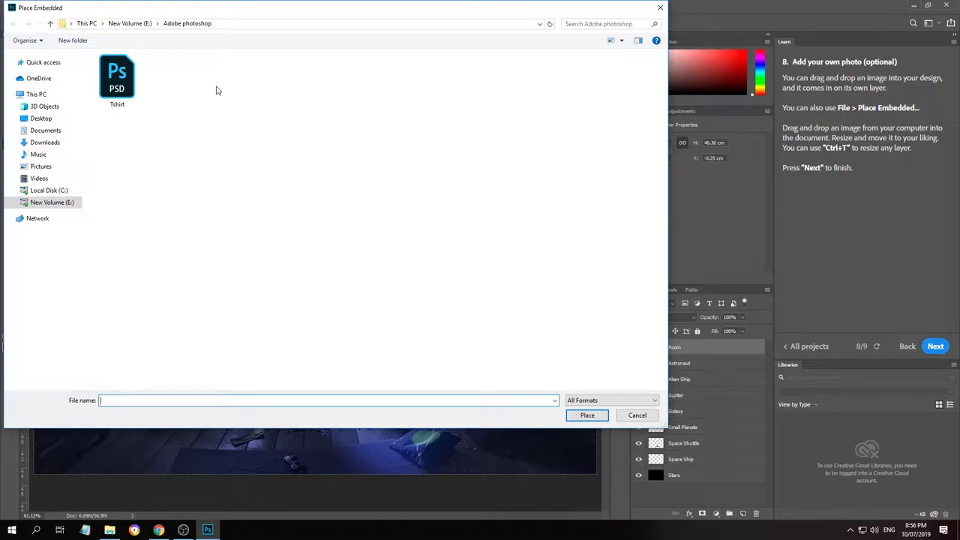
left_click(48, 170)
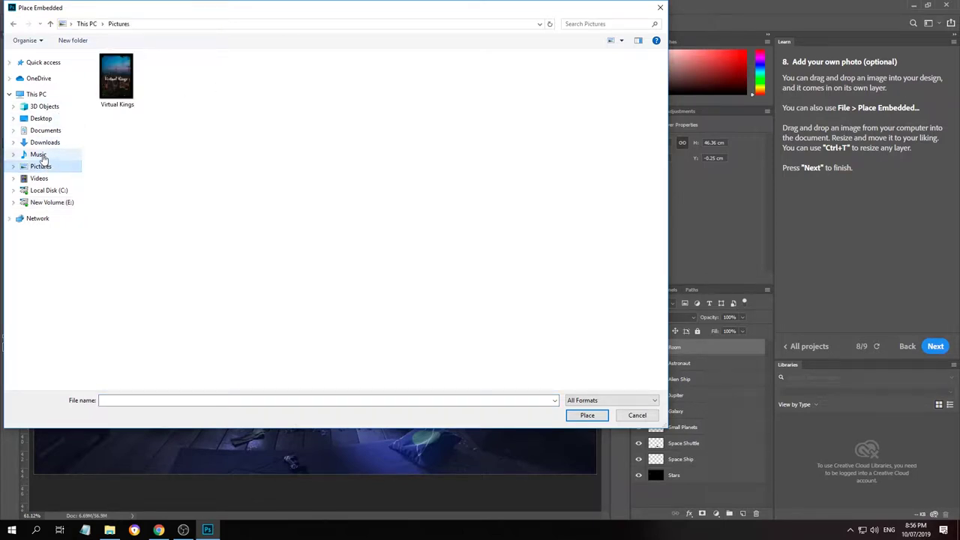
left_click(46, 154)
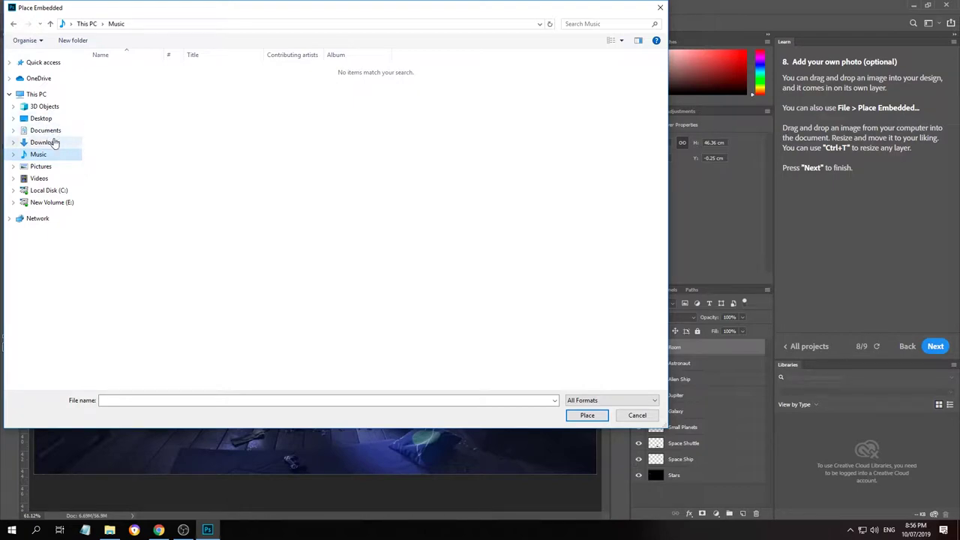
left_click(49, 143)
scroll(428, 225, "down", 15)
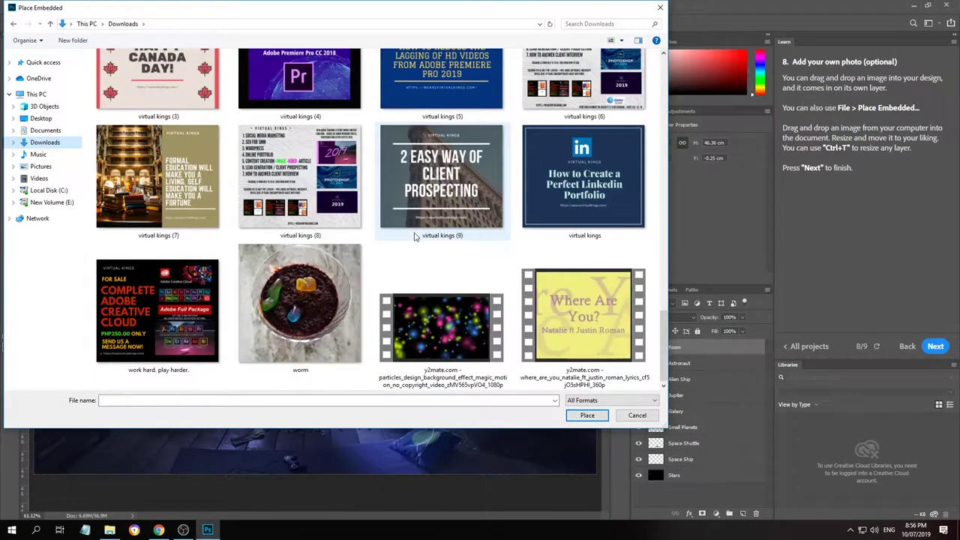
double_click(329, 296)
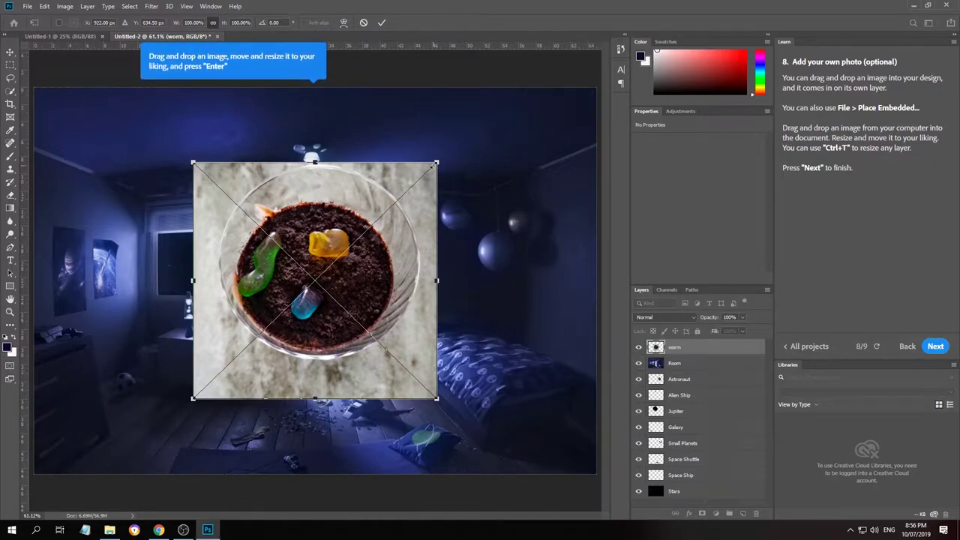
Shrink the worm photo to about a third, move it near the ceiling, and commit
left_click_drag(437, 162, 268, 332)
left_click_drag(248, 352, 445, 137)
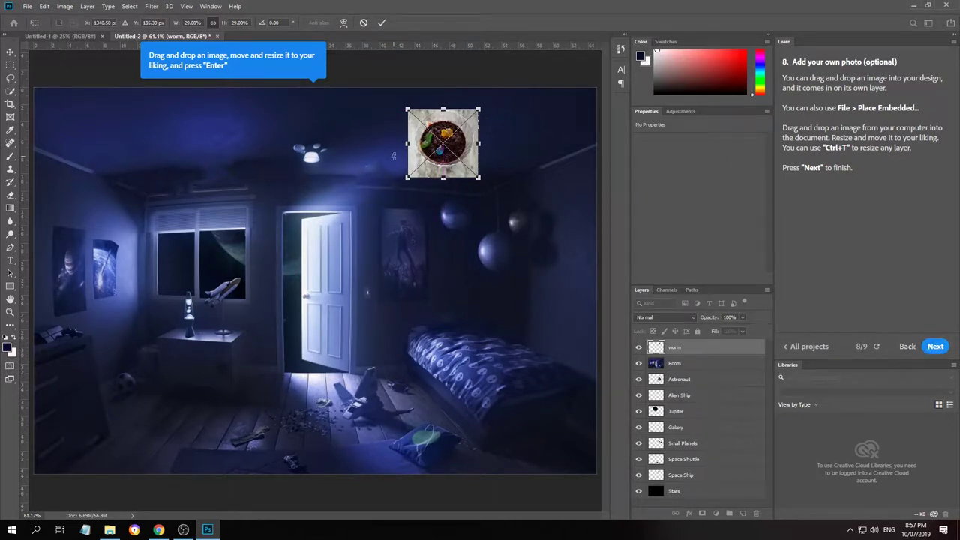
key("Return")
key("j")
Rasterize the worm layer and heal across its left side and top
left_click(449, 140)
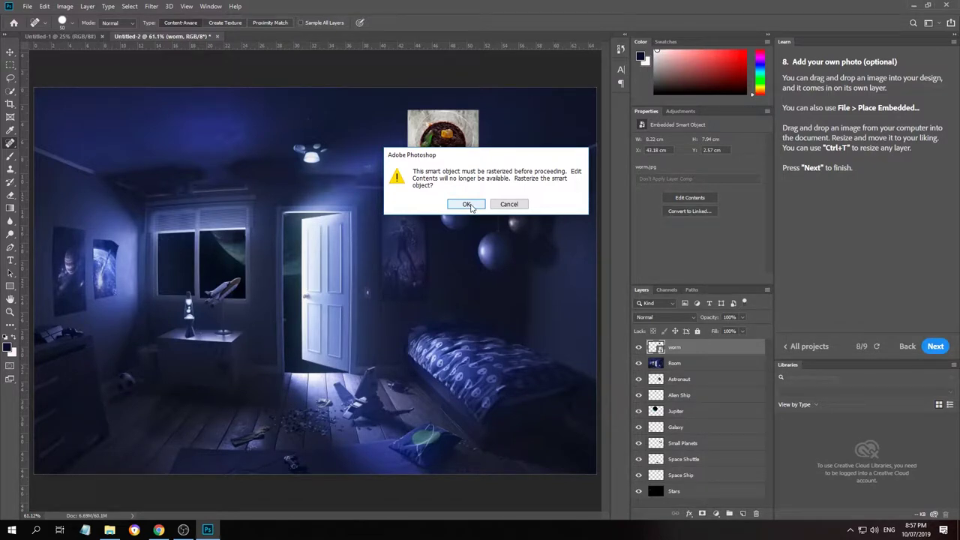
left_click(467, 204)
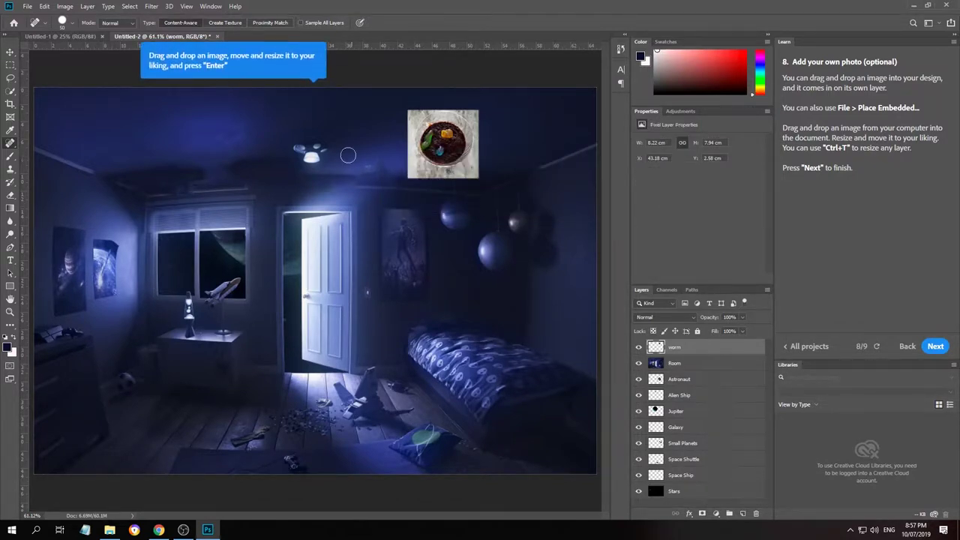
left_click_drag(446, 146, 358, 171)
mouse_move(391, 114)
left_mouse_down()
mouse_move(508, 121)
mouse_move(435, 112)
mouse_move(486, 122)
mouse_move(454, 103)
mouse_move(469, 118)
mouse_move(414, 132)
mouse_move(474, 159)
mouse_move(411, 141)
mouse_move(420, 166)
mouse_move(474, 143)
mouse_move(467, 179)
mouse_move(401, 174)
mouse_move(482, 168)
left_mouse_up()
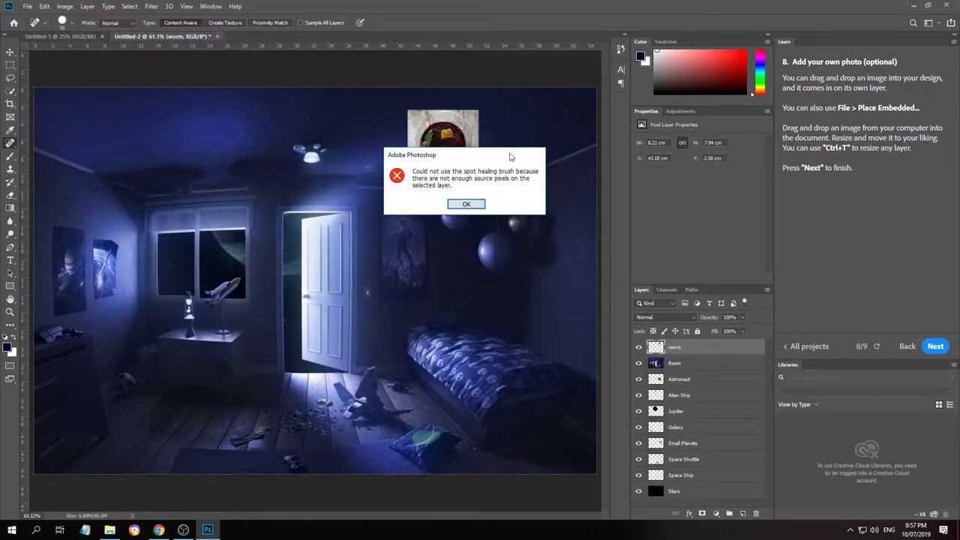
Dismiss the error, select the Room layer, and hide the worm layer
left_click(467, 205)
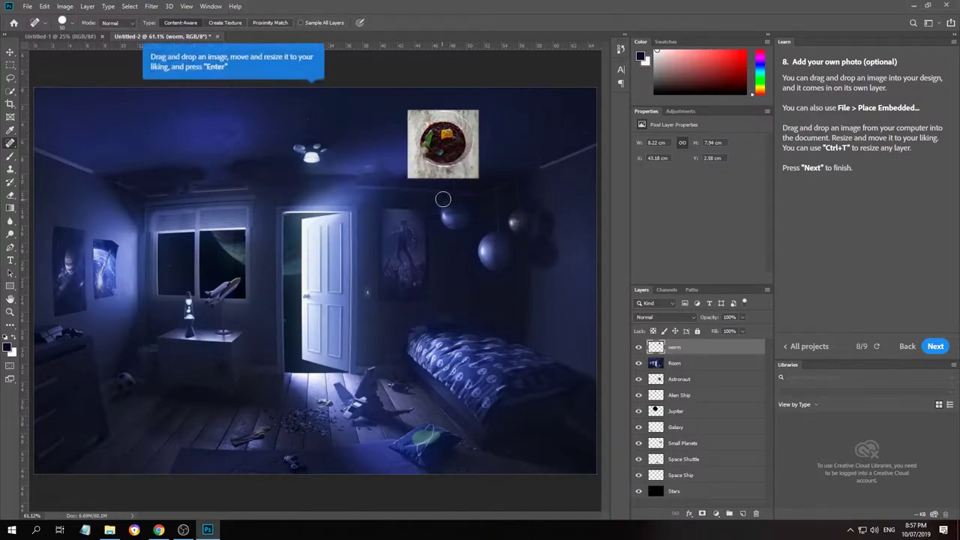
left_click(691, 363)
left_click(639, 348)
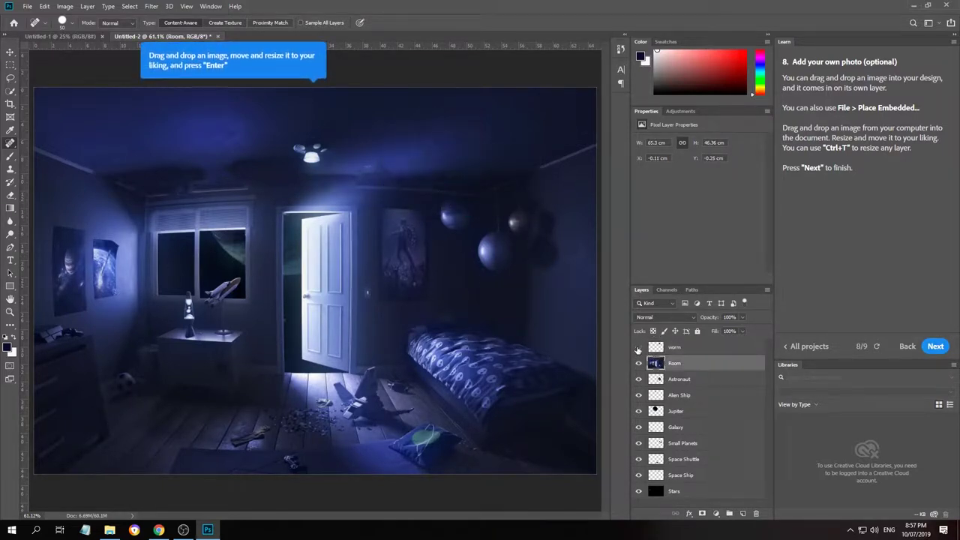
Move on to the layers tutorial, saving the bedroom as training 1 in E:\Adobe photoshop
left_click(936, 346)
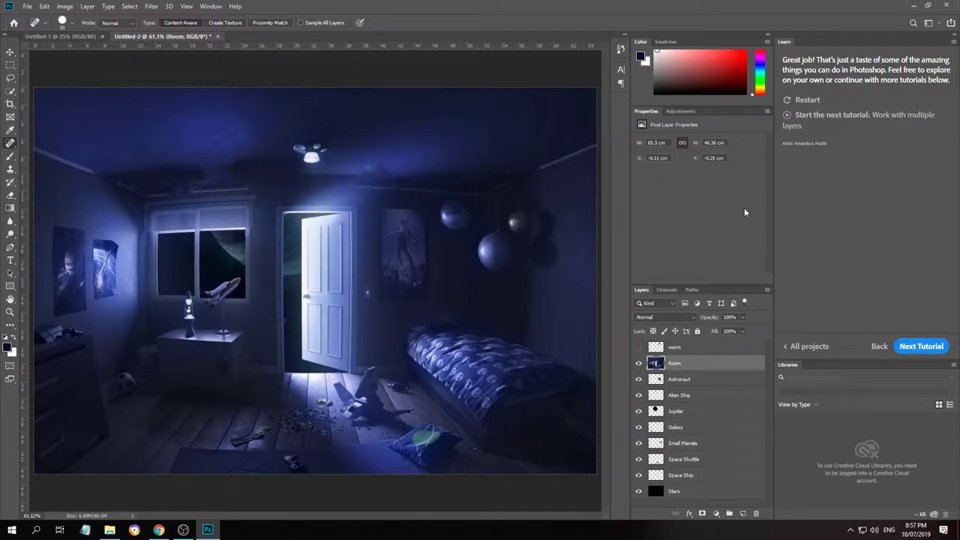
left_click(914, 347)
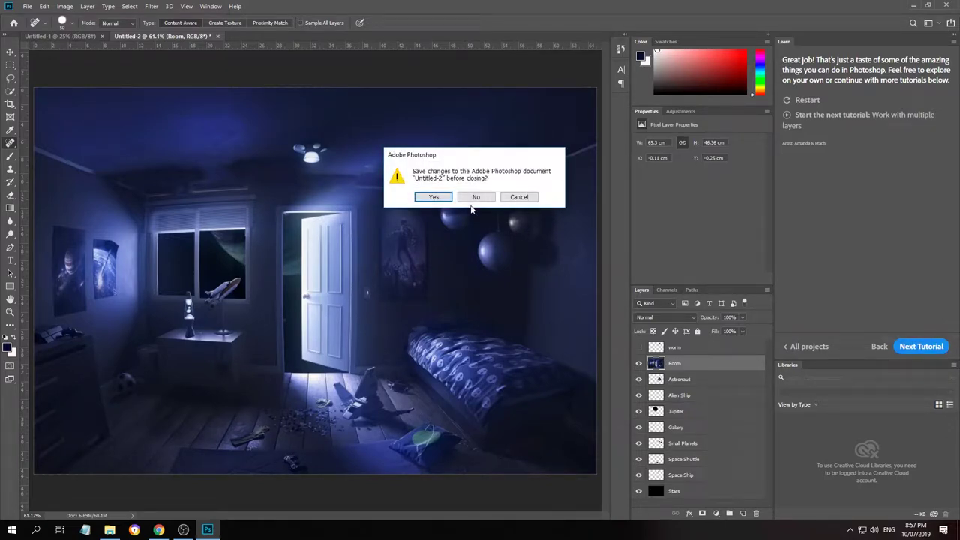
left_click(428, 198)
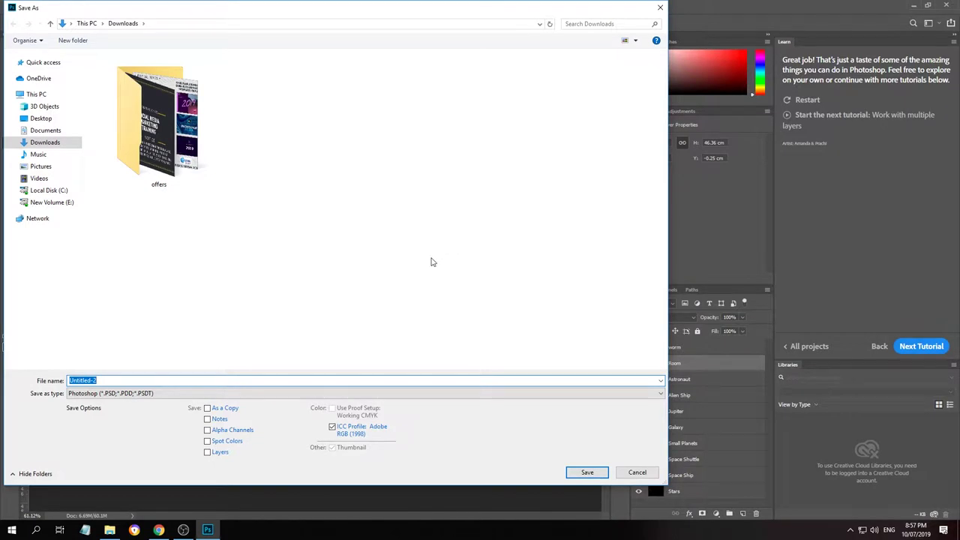
left_click(59, 209)
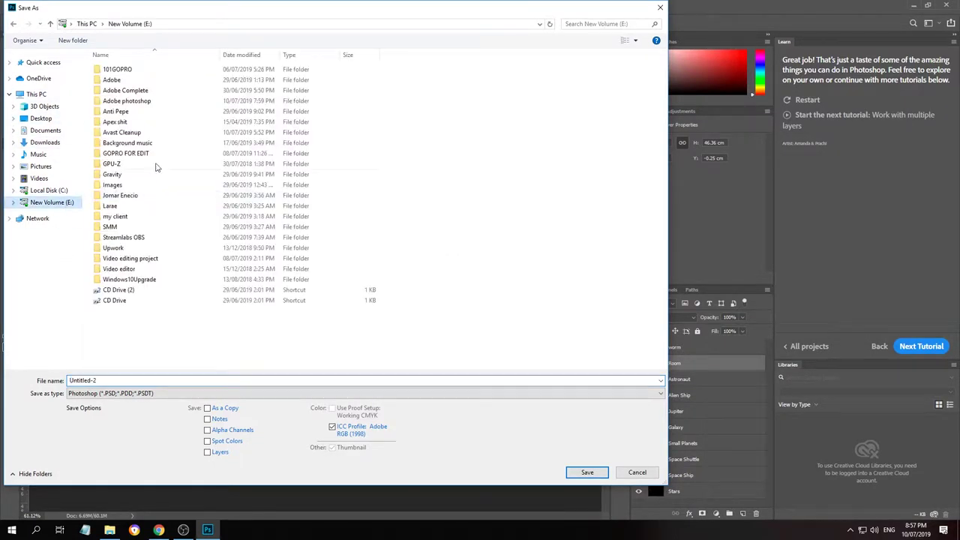
double_click(154, 96)
double_click(139, 381)
type("tshirt 2")
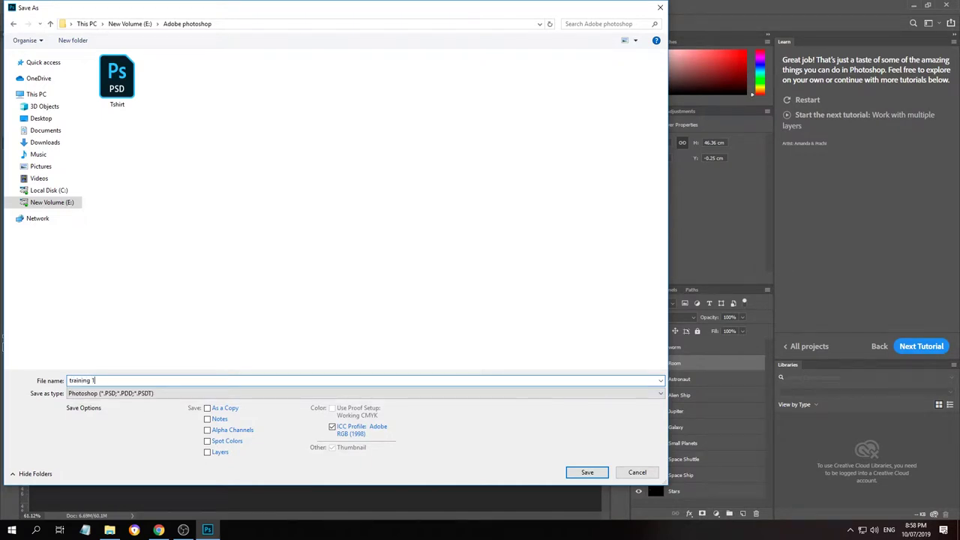
key("Return")
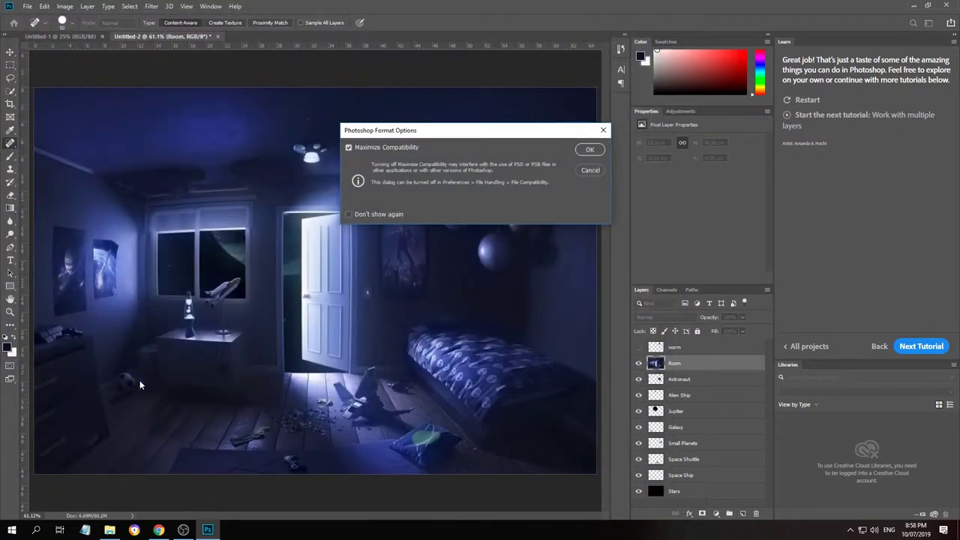
left_click(589, 153)
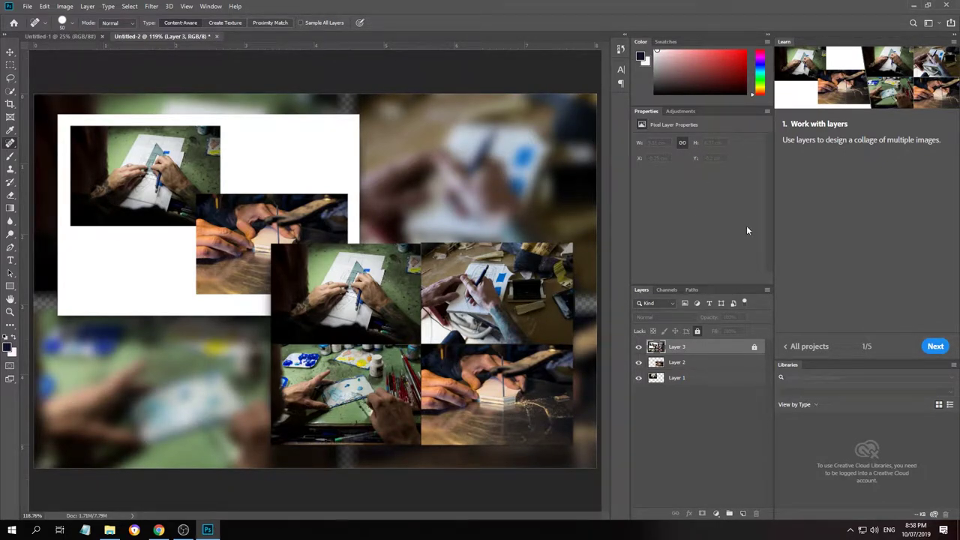
Advance to Hide and show layers, then toggle Layer 3 on and off, leaving it hidden
left_click(933, 347)
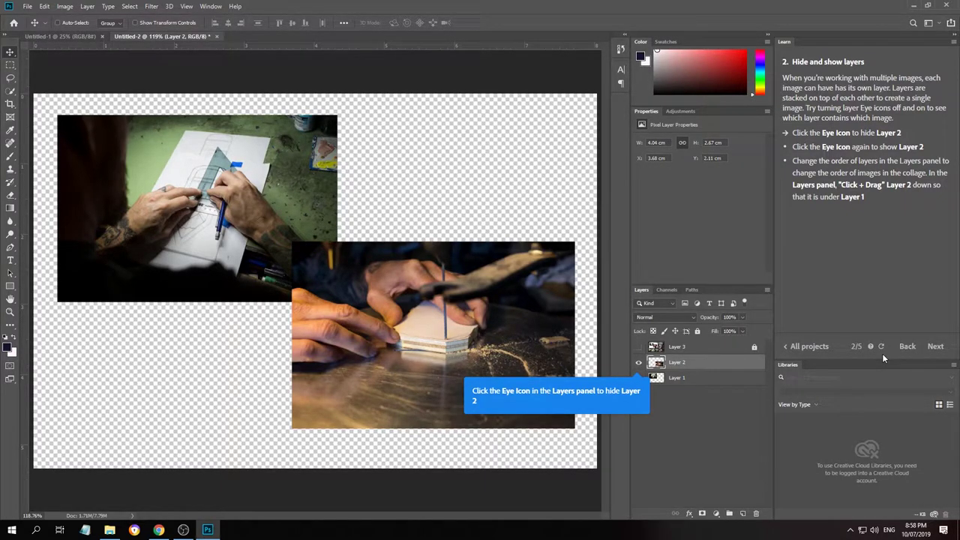
left_click(639, 348)
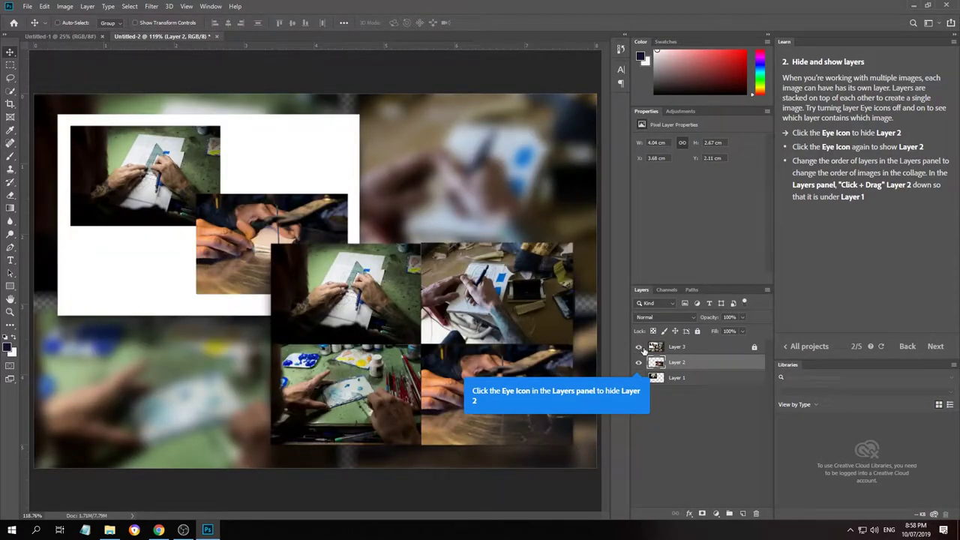
left_click(684, 349)
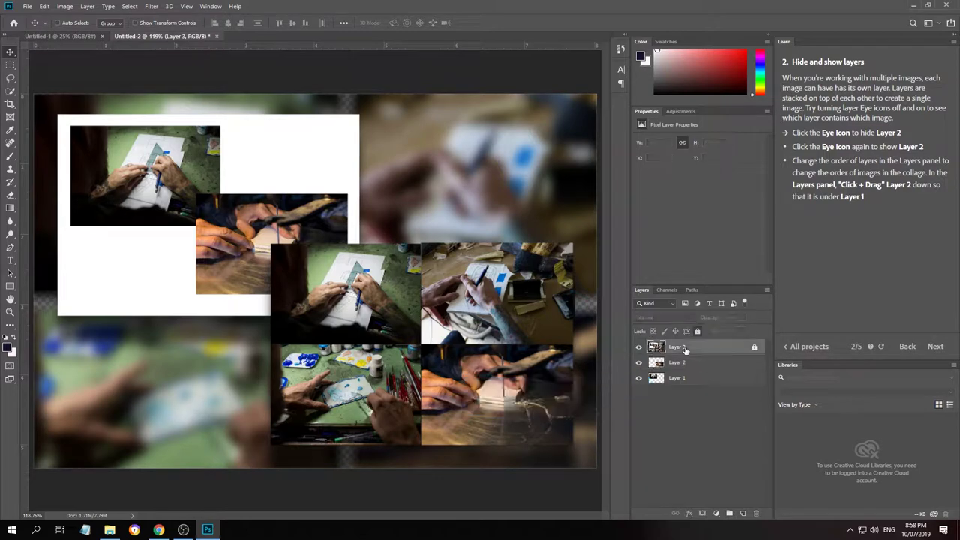
left_click(639, 349)
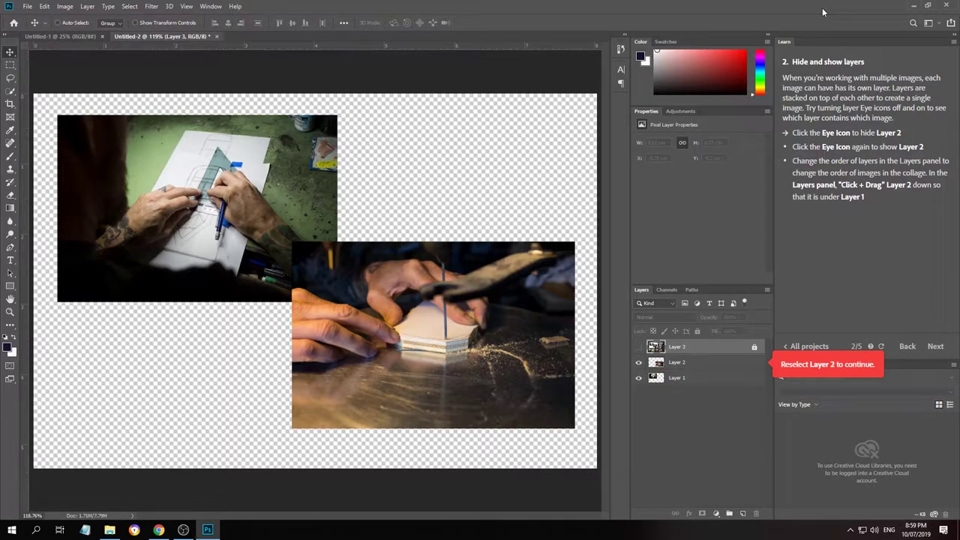
Toggle Layer 2's visibility off and on and drag it below Layer 1
left_click(639, 363)
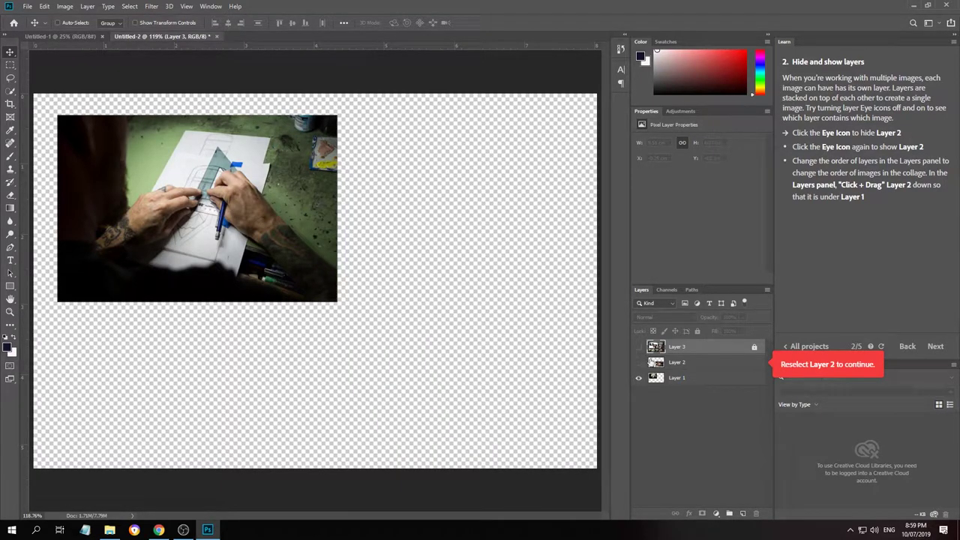
left_click(638, 364)
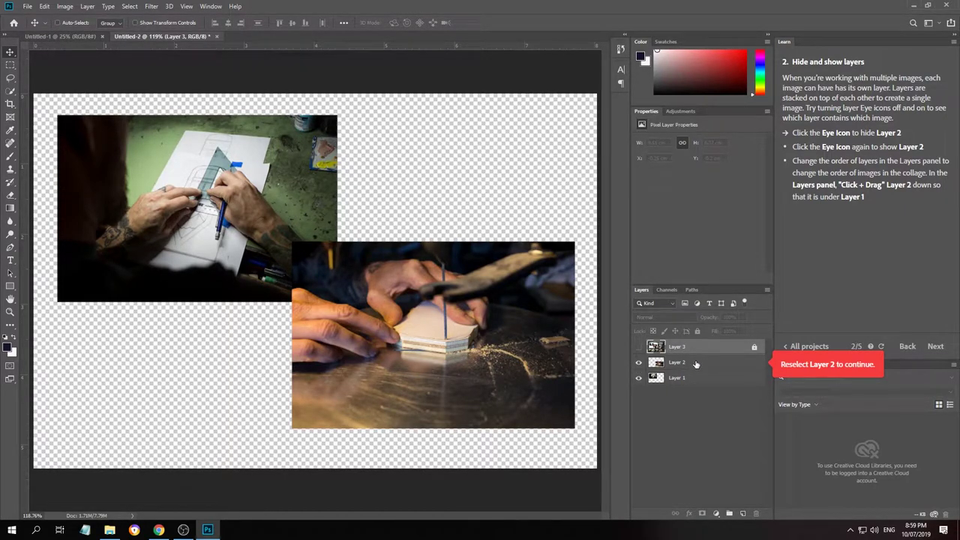
left_click_drag(697, 365, 694, 384)
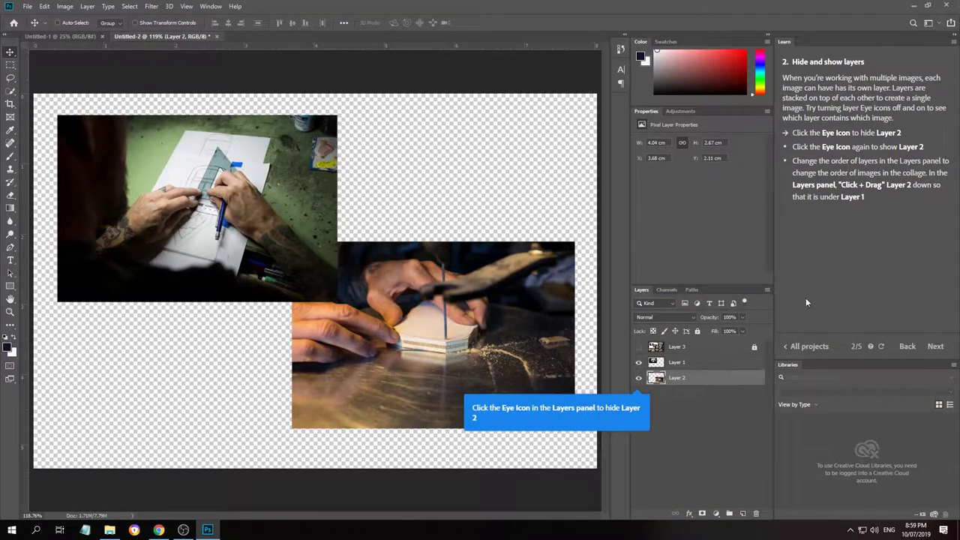
left_click(639, 378)
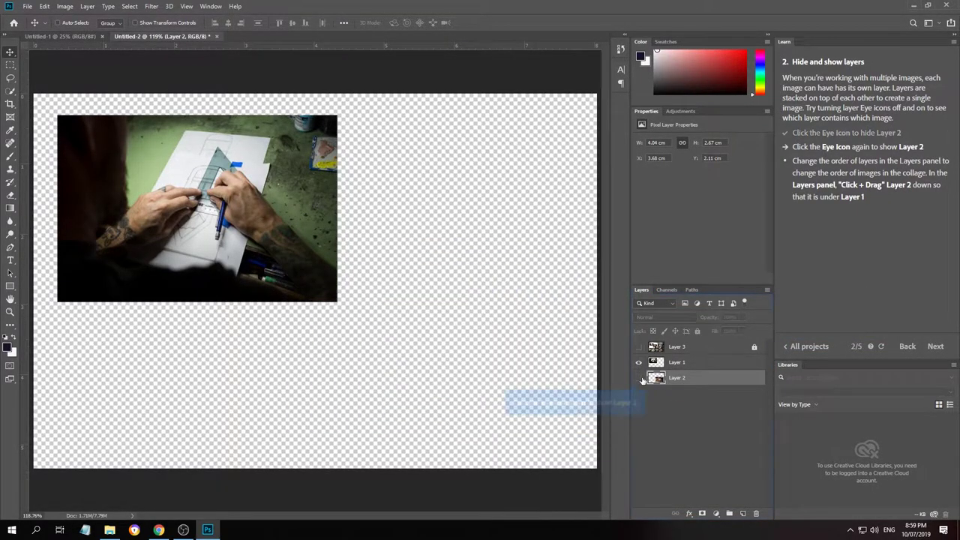
left_click(640, 379)
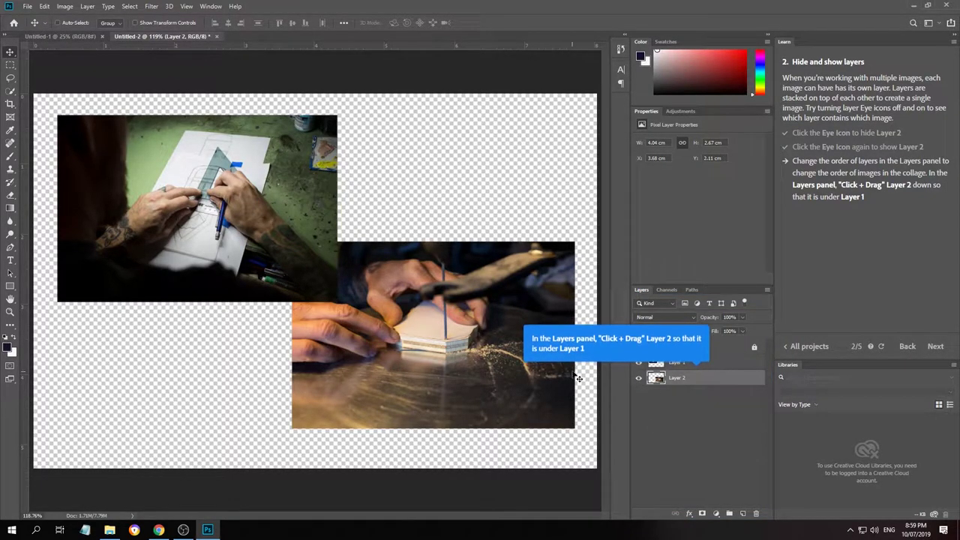
Dismiss the tutorial tip and reorder Layer 2 again, ending beneath Layer 1
left_click(624, 343)
left_click(679, 485)
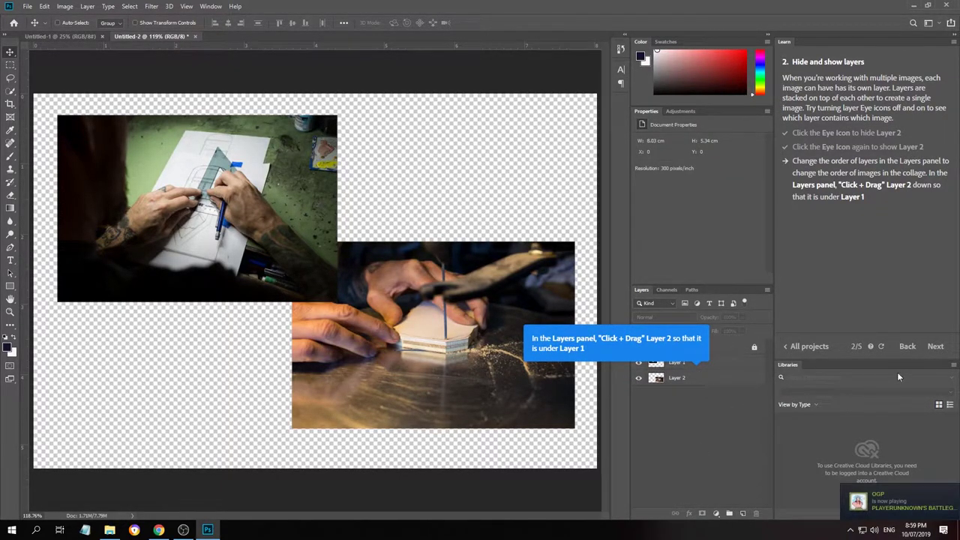
left_click(698, 378)
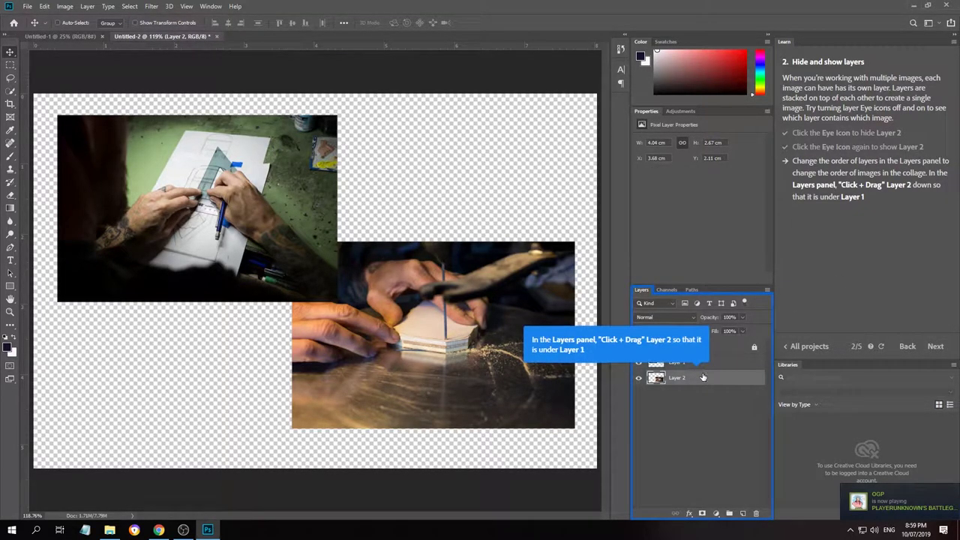
left_click_drag(702, 378, 708, 354)
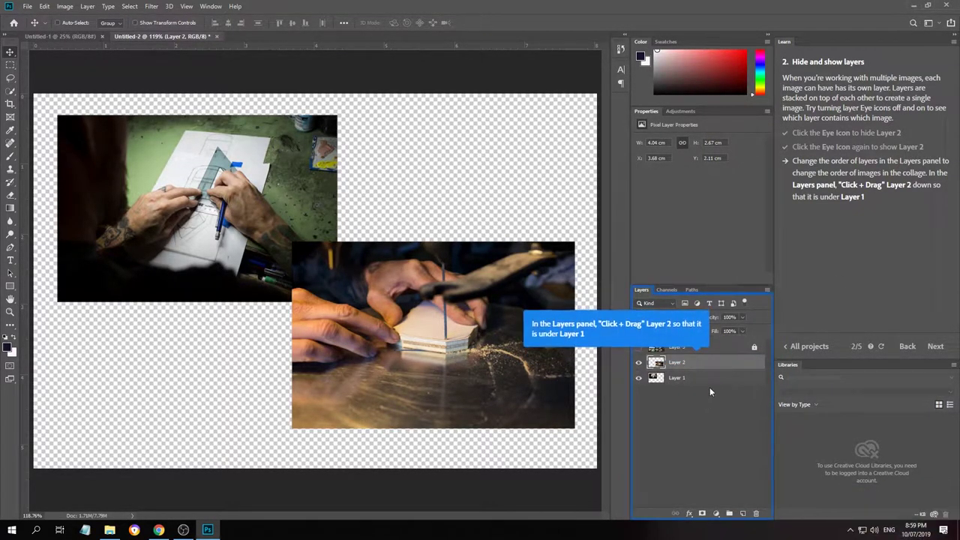
left_click_drag(710, 387, 711, 387)
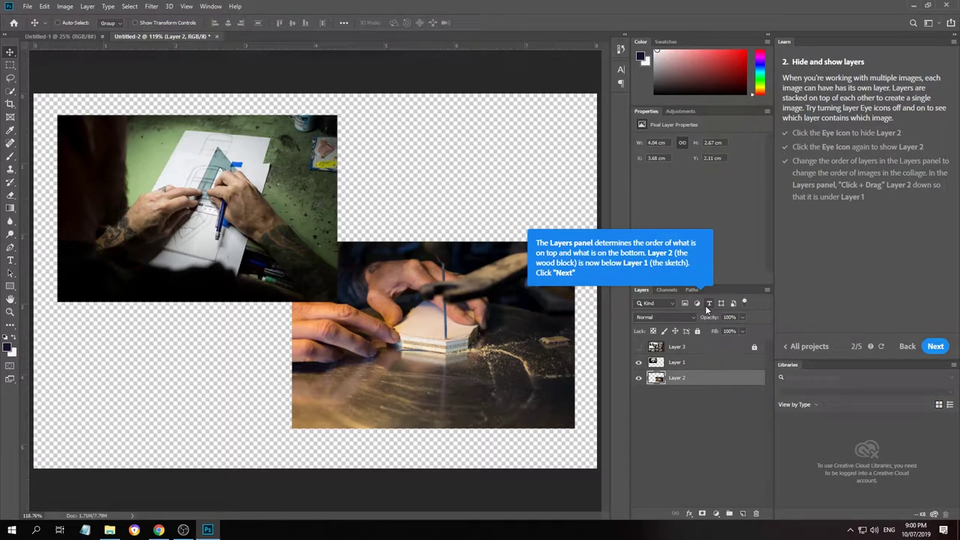
Advance to the Add an image step and place embedded training 1 from Adobe photoshop
left_click(936, 347)
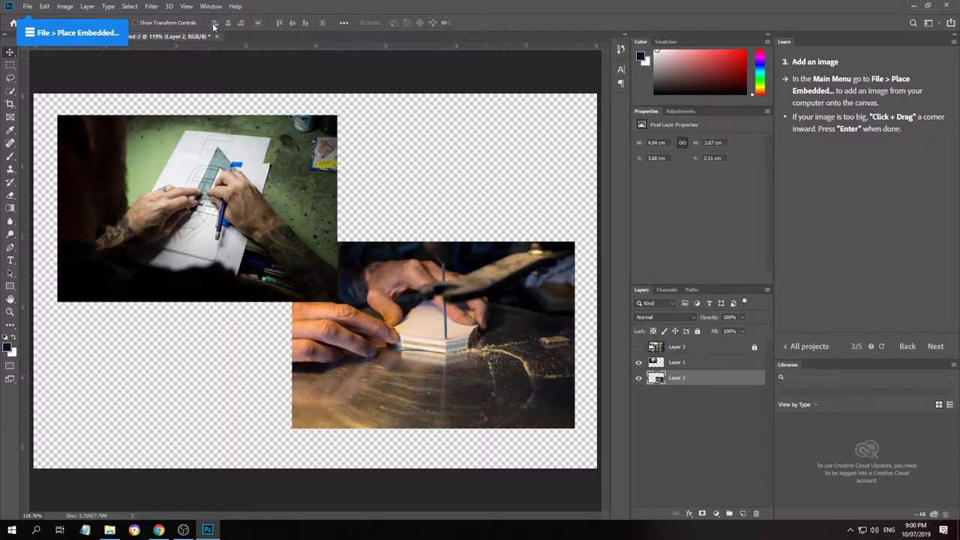
left_click(27, 7)
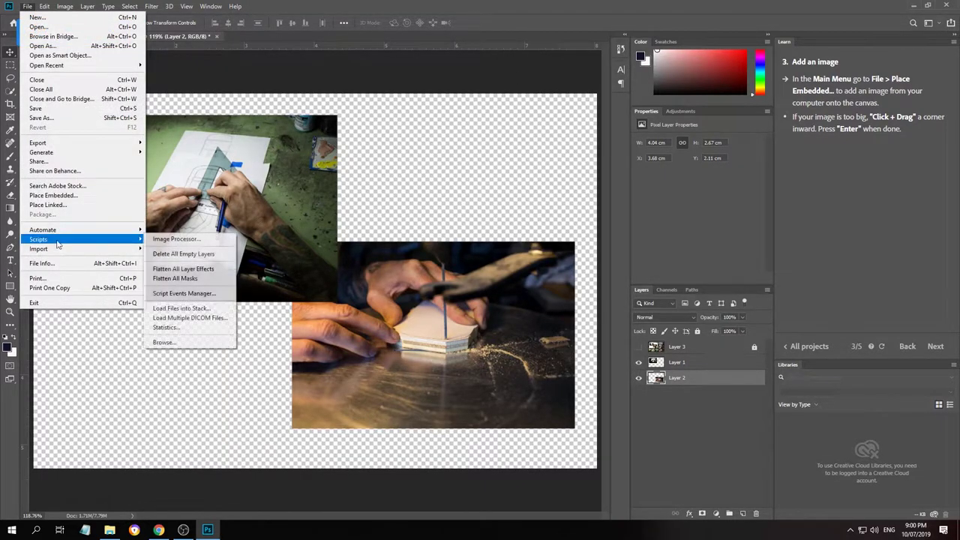
left_click(65, 196)
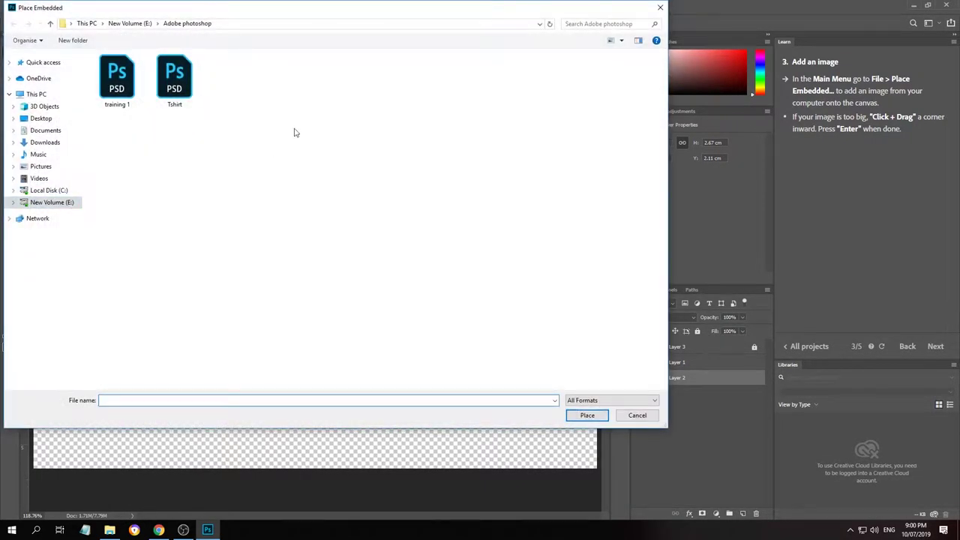
left_click(122, 88)
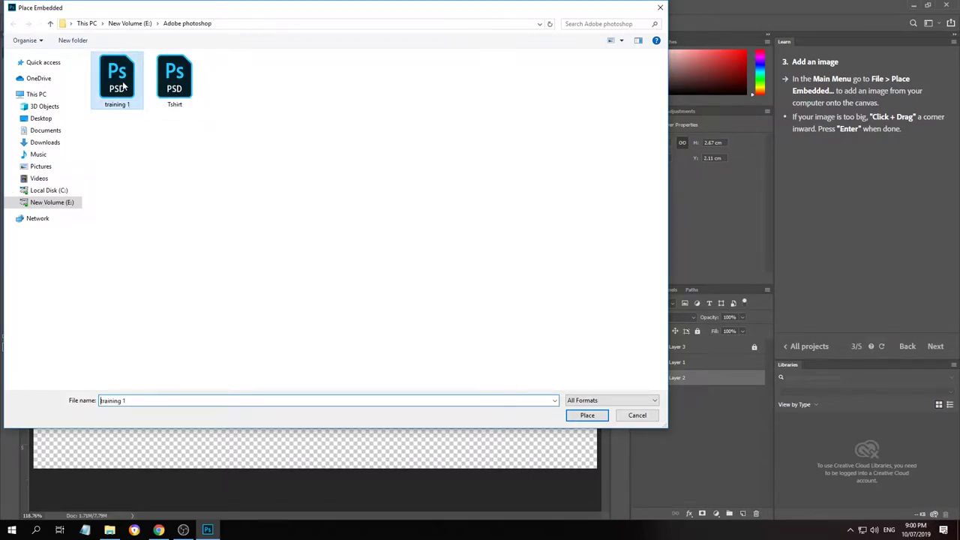
Stretch the placed training 1 bedroom image to canvas width, commit it, and advance to Resize a layer
double_click(129, 100)
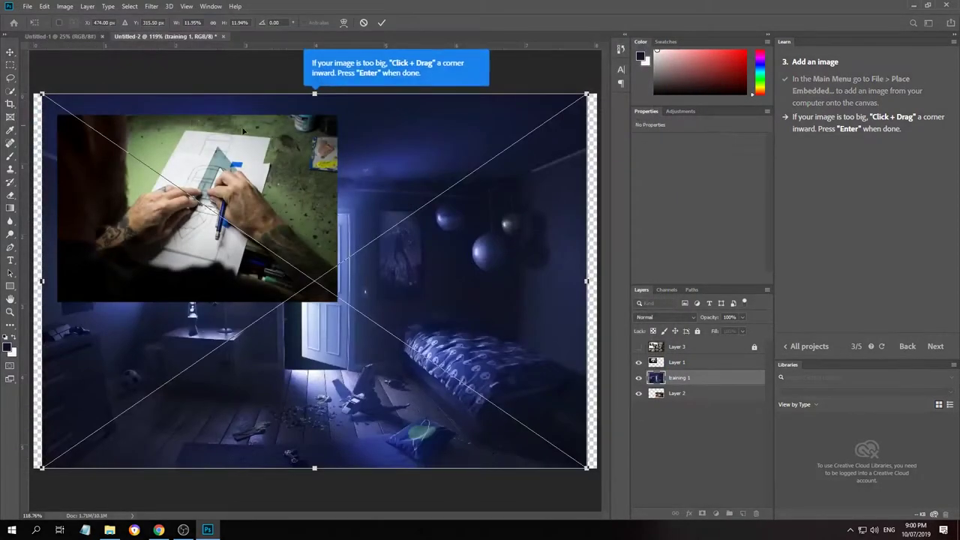
mouse_move(473, 193)
left_mouse_down()
mouse_move(512, 197)
mouse_move(460, 193)
mouse_move(475, 197)
left_mouse_up()
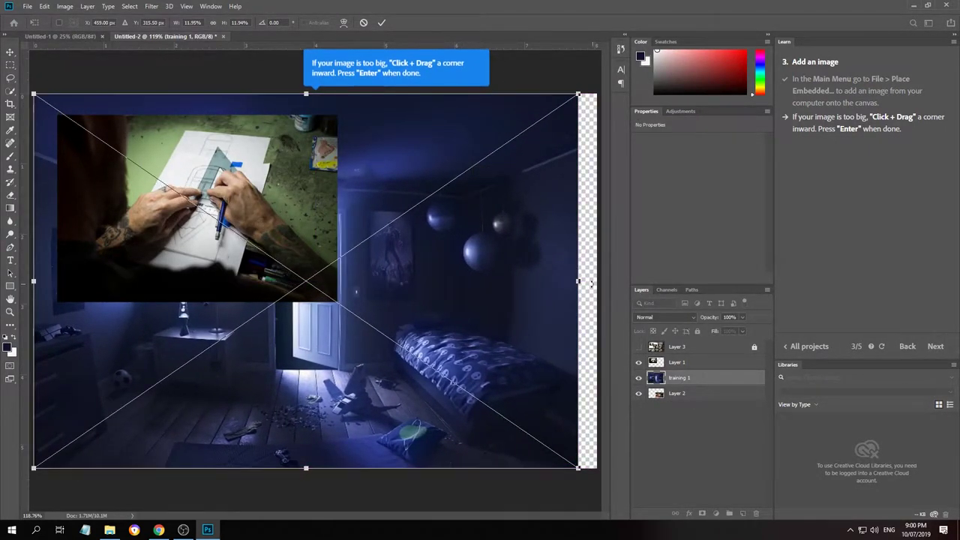
left_click_drag(577, 281, 613, 281)
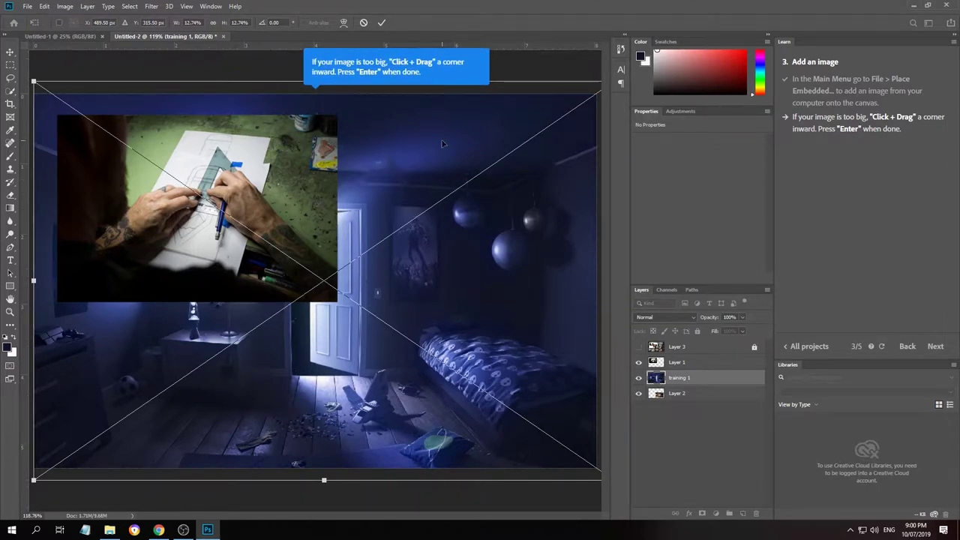
key("Return")
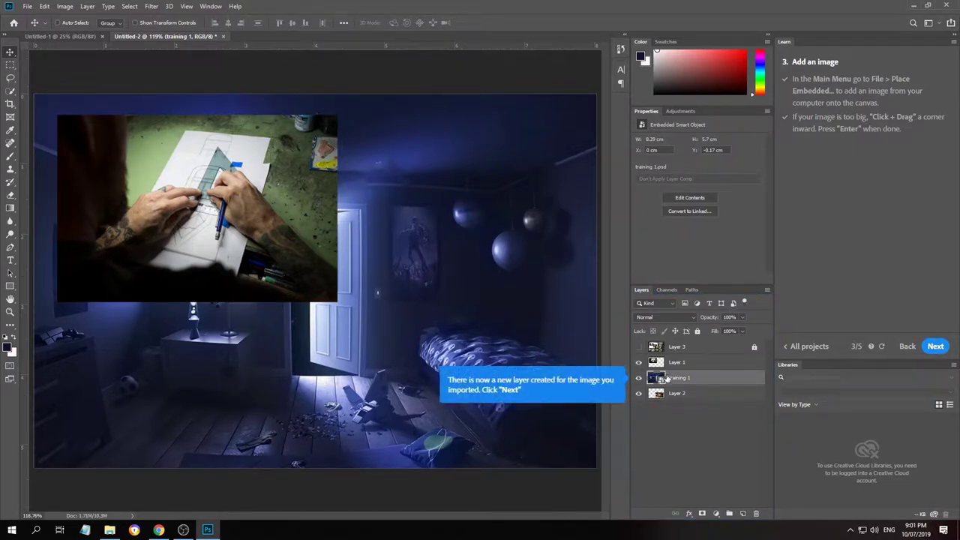
left_click(935, 346)
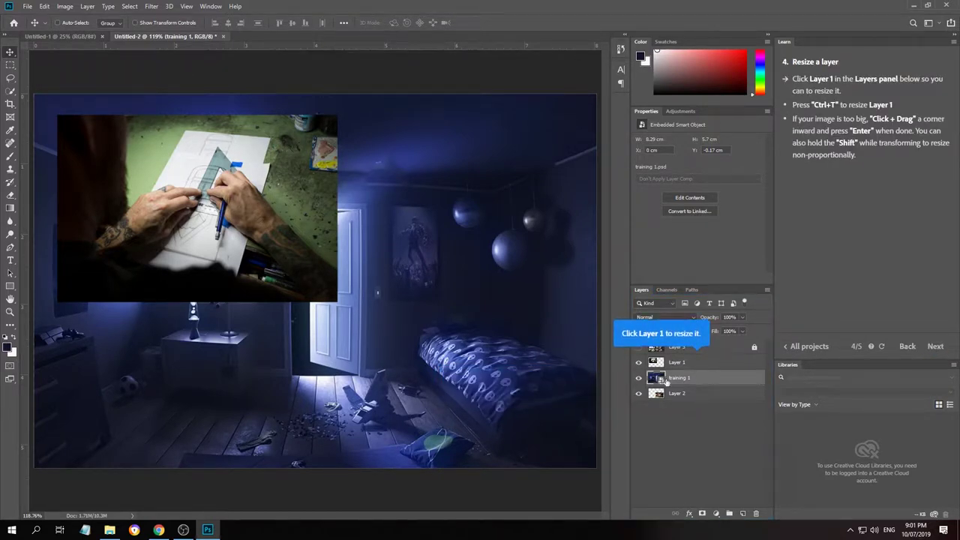
Shrink the training 1 bedroom background slightly from its top edge and commit the resize
double_click(722, 378)
left_click(645, 118)
key("ctrl+t")
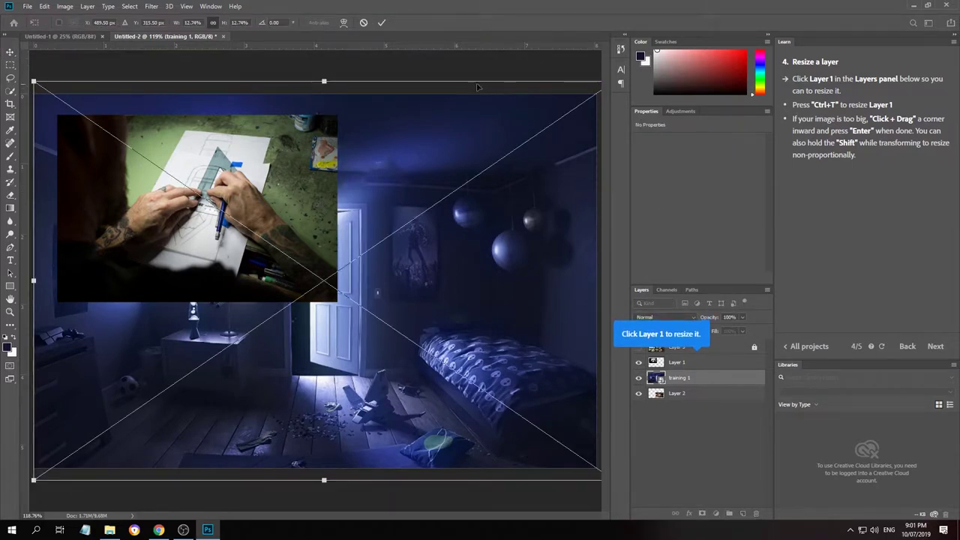
left_click_drag(324, 81, 324, 79)
left_click(674, 455)
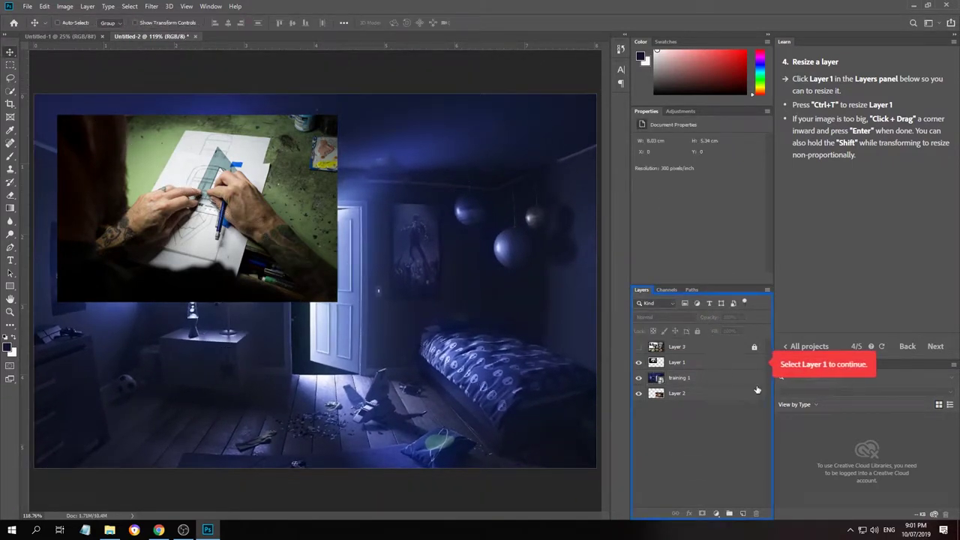
Select Layer 1 and scale the hands photo from its lower-right corner to about 99.8%
left_click(741, 378)
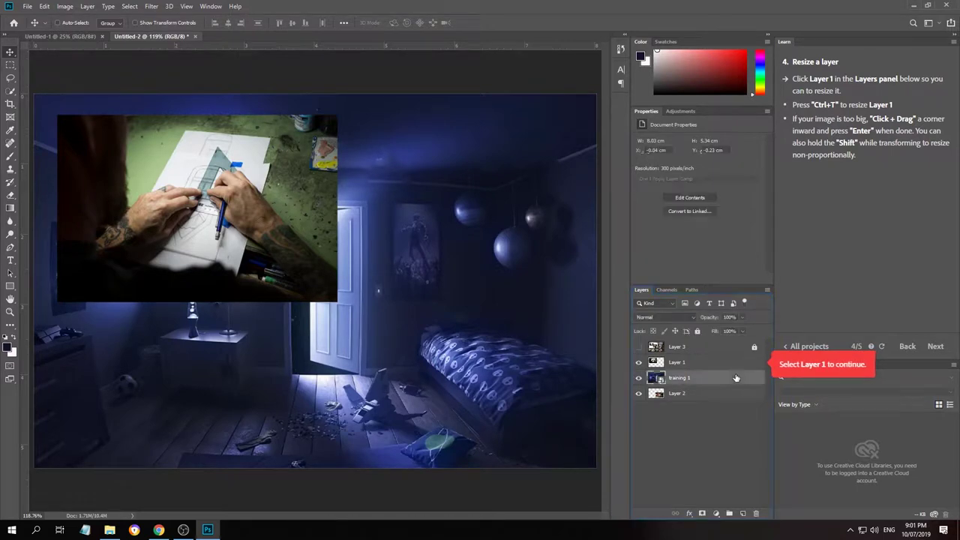
left_click(638, 363)
left_click(639, 362)
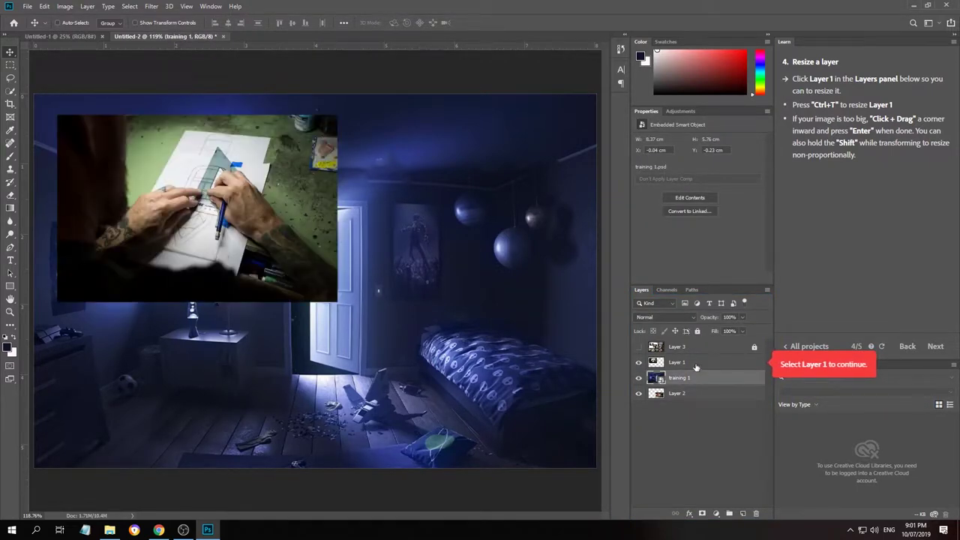
left_click(653, 366)
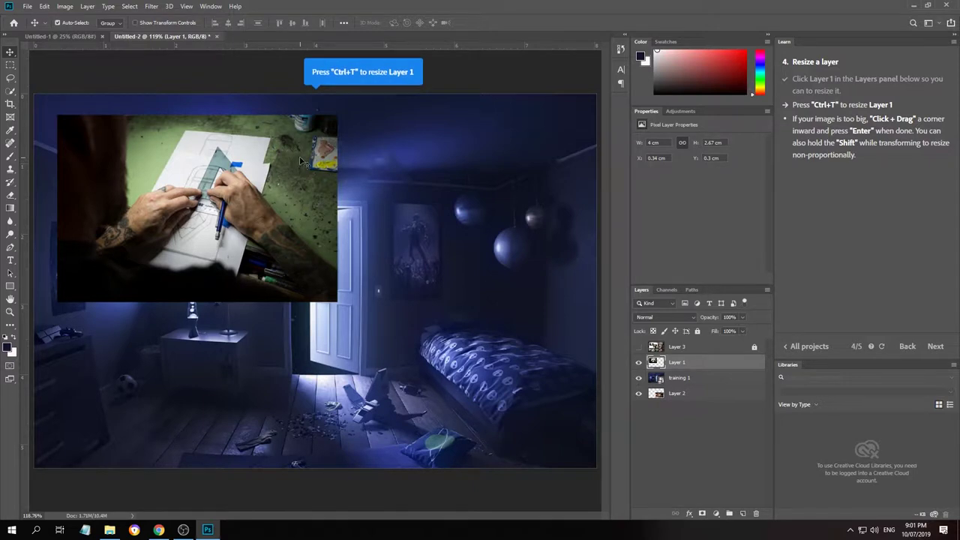
key("ctrl+t")
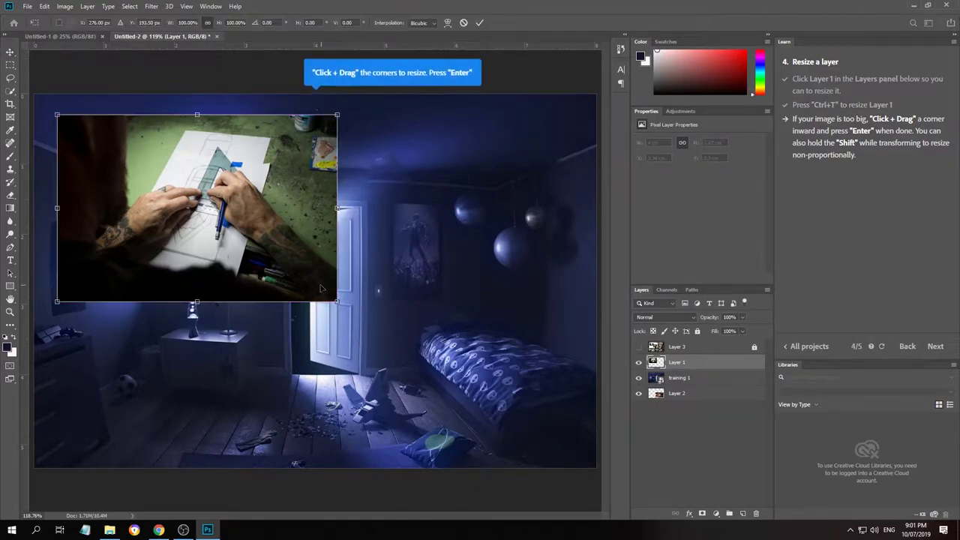
left_click_drag(337, 303, 310, 344)
Commit the hands photo's new size and reselect Layer 1 in the Layers panel
key("Return")
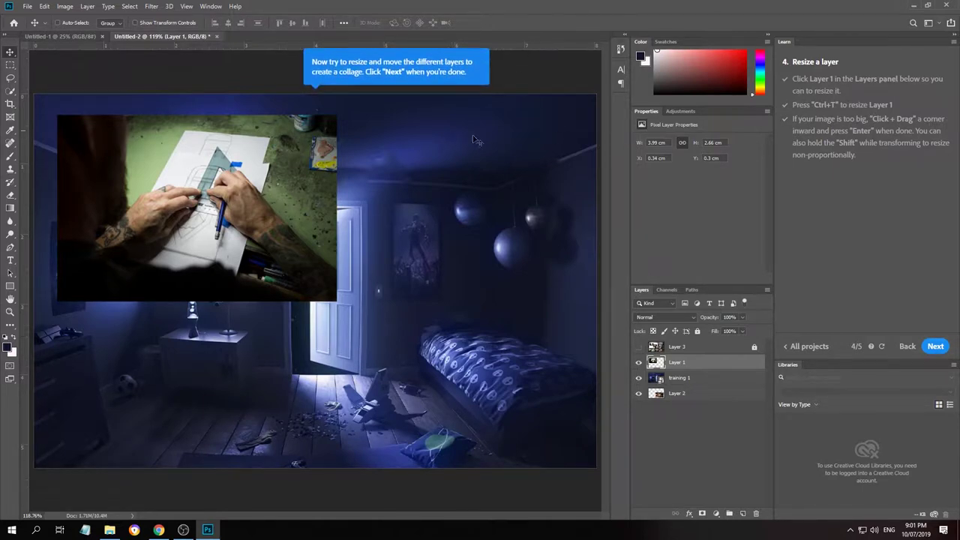
left_click(686, 346)
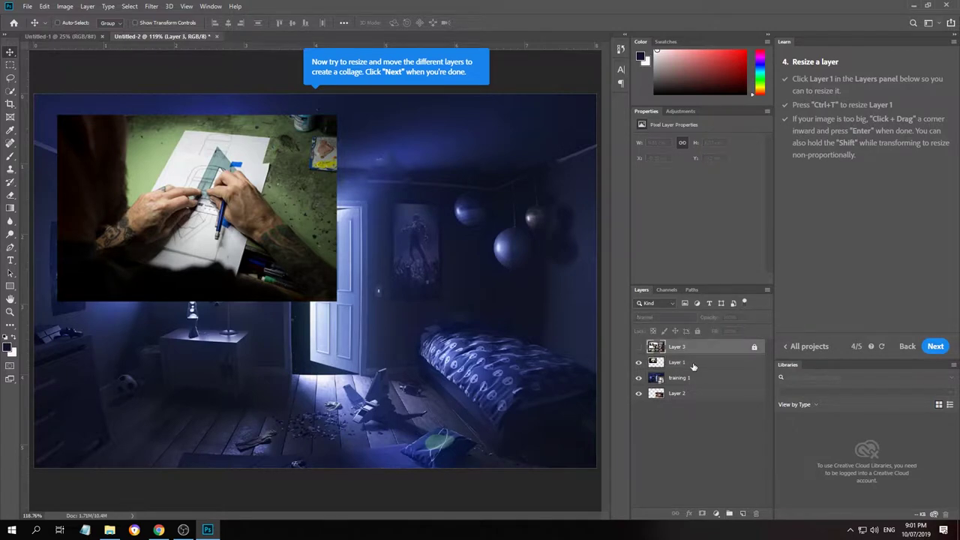
left_click(694, 378)
left_click(692, 367)
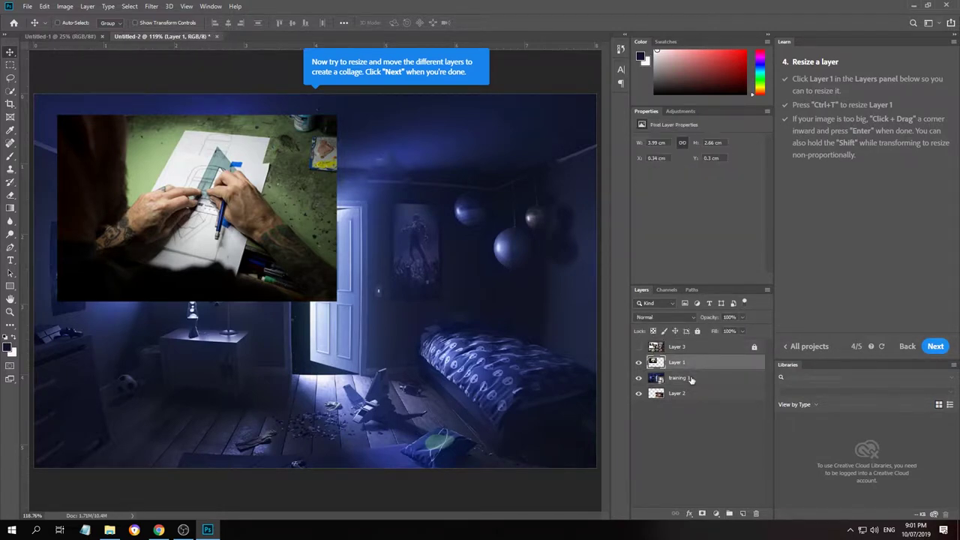
left_click(692, 379)
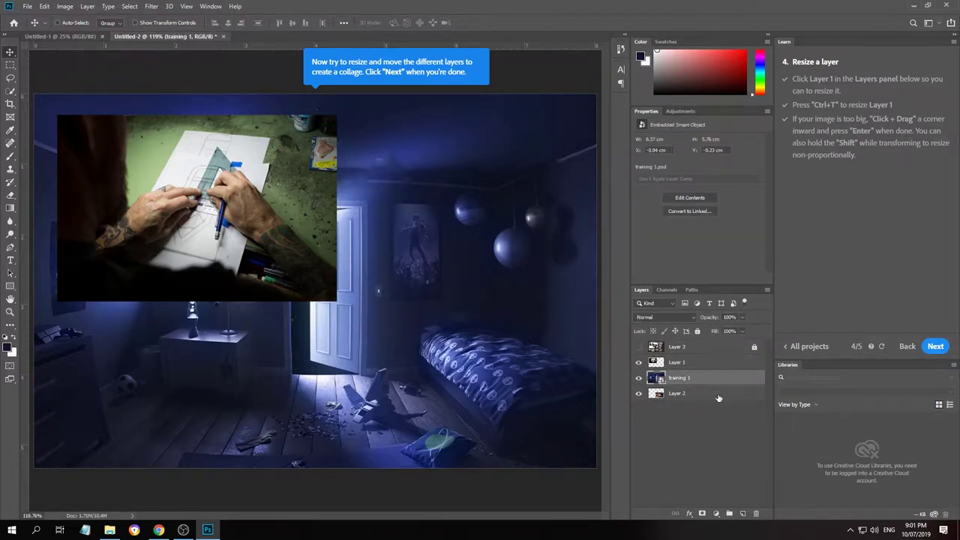
left_click(702, 367)
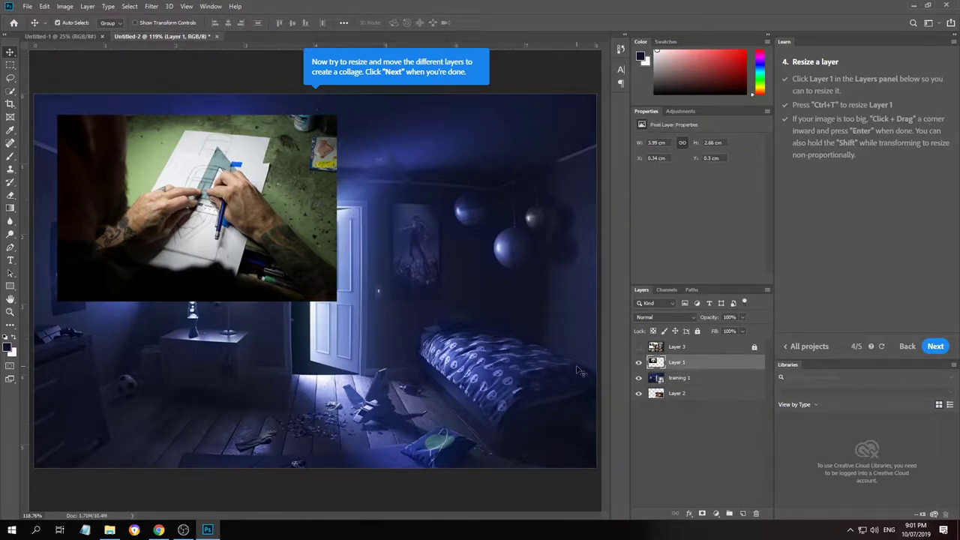
Shrink the hands photo from its top-right corner to about 3.59 × 2.39 cm
key("ctrl")
key("ctrl+t")
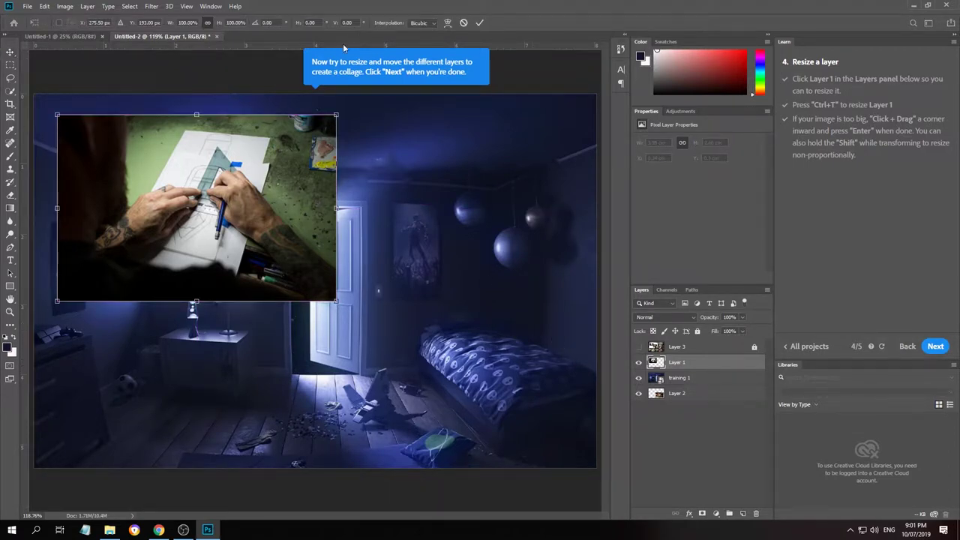
left_click_drag(337, 116, 308, 133)
left_click(718, 442)
Resize the training 1 bedroom background slightly from its top-left corner and apply it
left_click(697, 380)
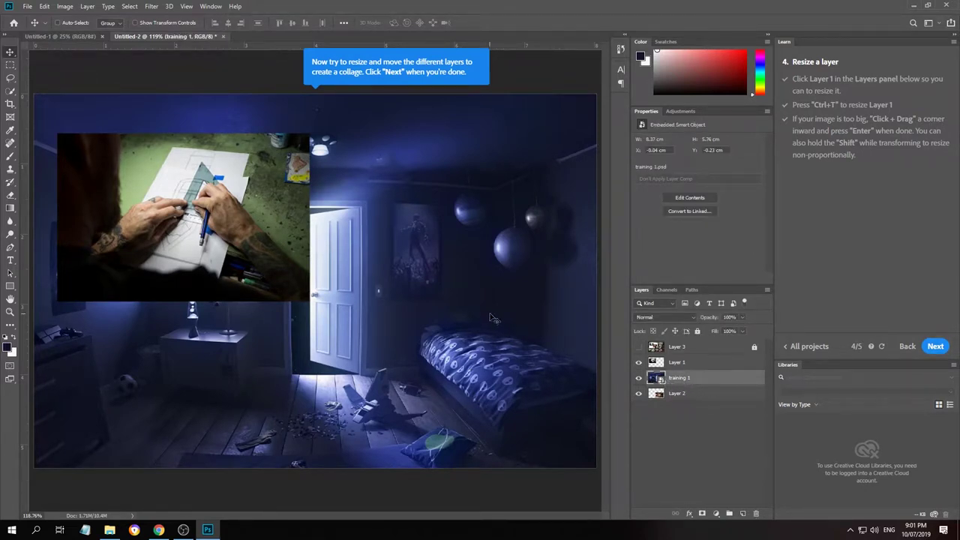
key("ctrl+t")
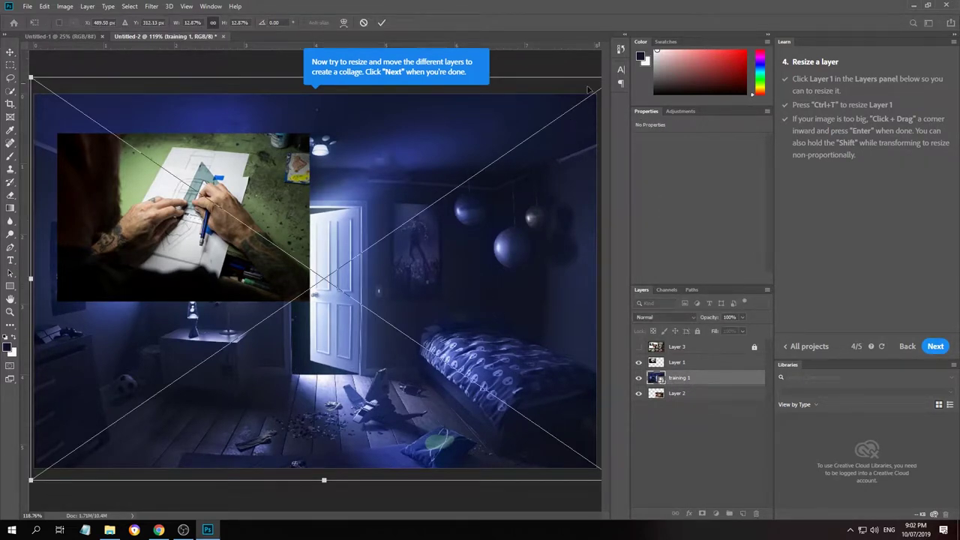
mouse_move(30, 77)
left_mouse_down()
mouse_move(46, 83)
mouse_move(32, 78)
left_mouse_up()
left_click(685, 453)
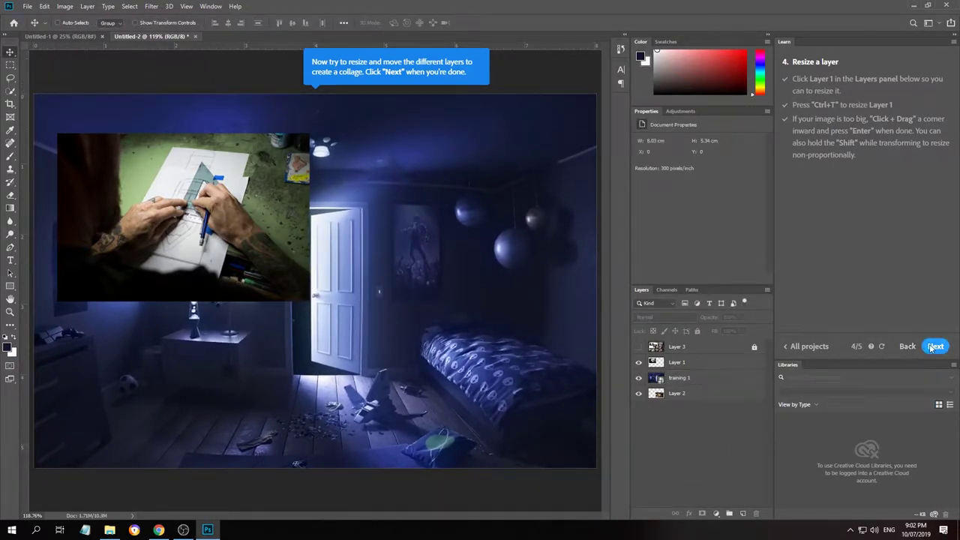
Finish the resize tutorial and save the collage as 'training 2' in Photoshop format
left_click(934, 347)
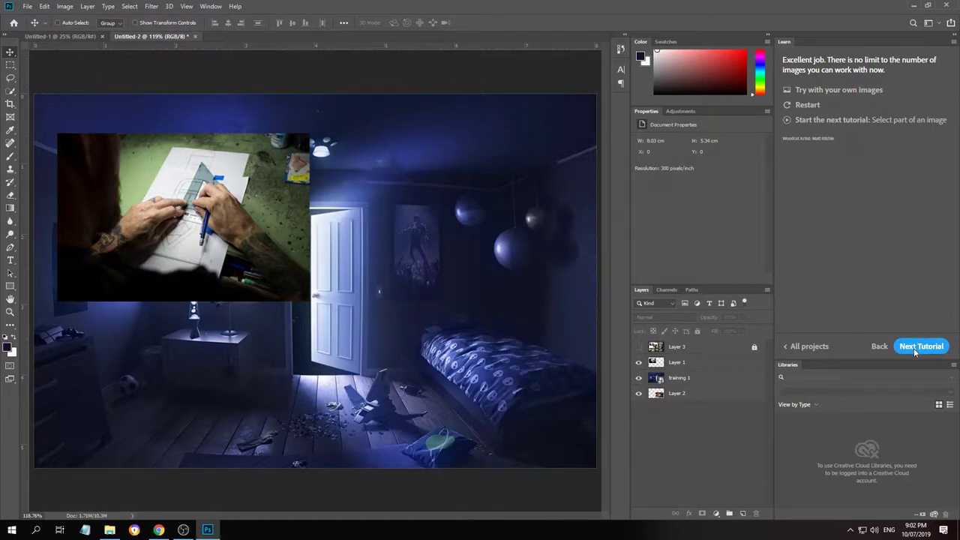
left_click(916, 349)
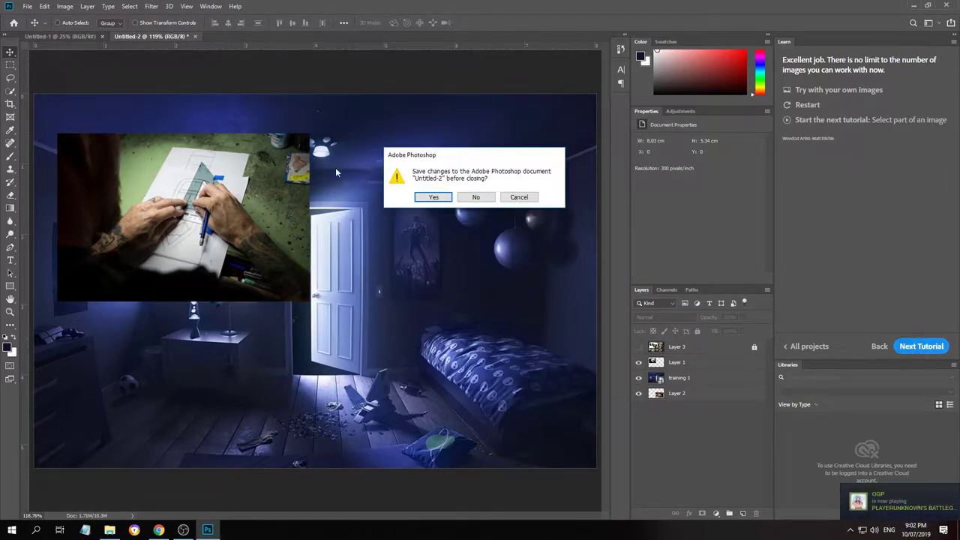
left_click(435, 197)
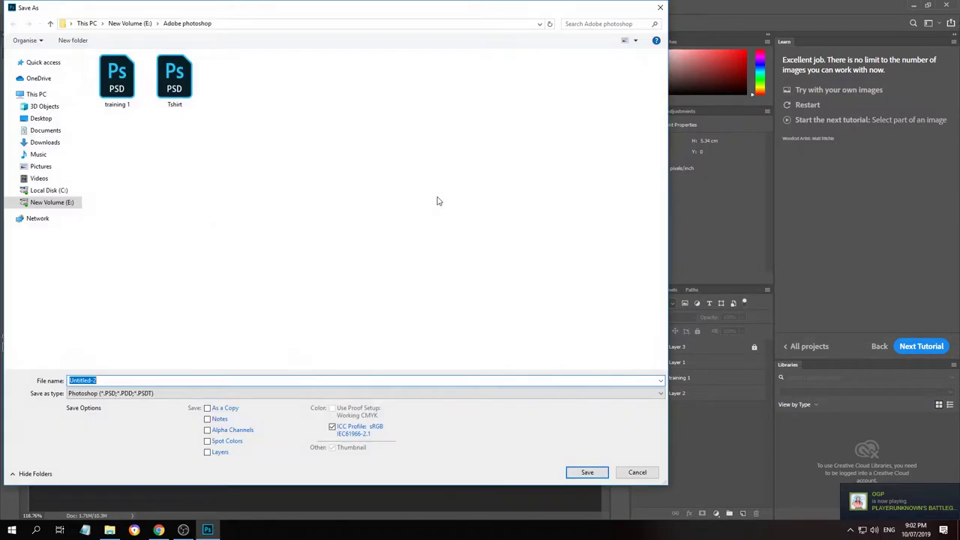
type("tr")
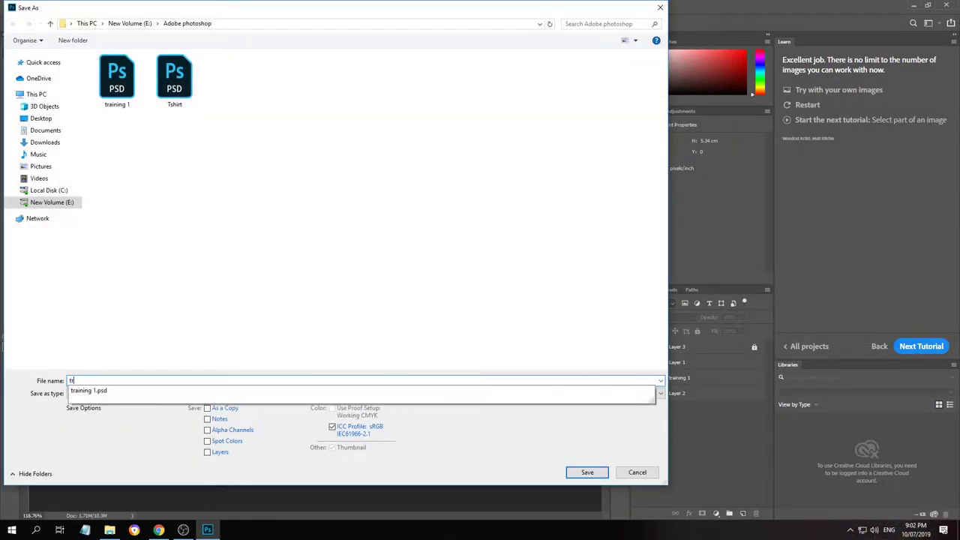
type("aining 2")
key("Return")
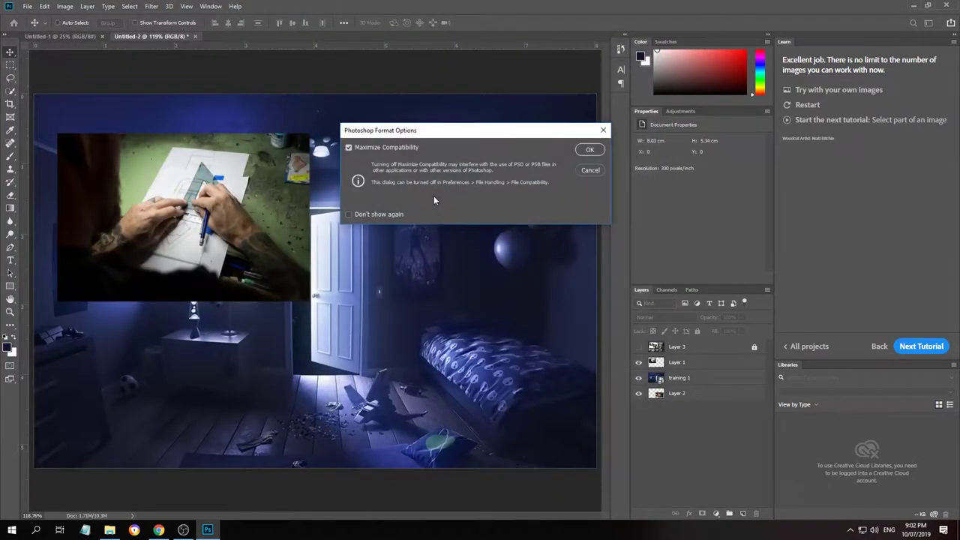
left_click(590, 150)
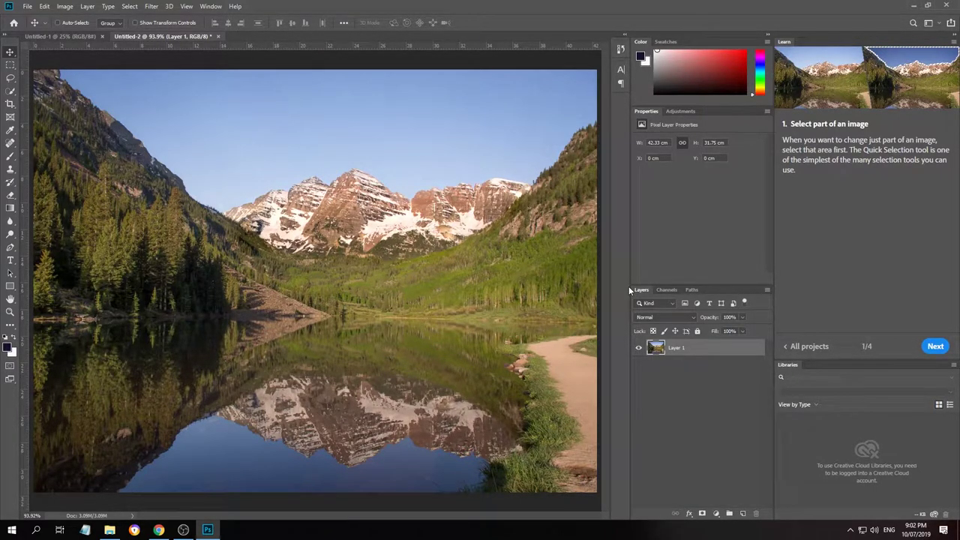
Select the lake photo's sky with Quick Selection, redoing the drag once, then advance to step 3
left_click(935, 346)
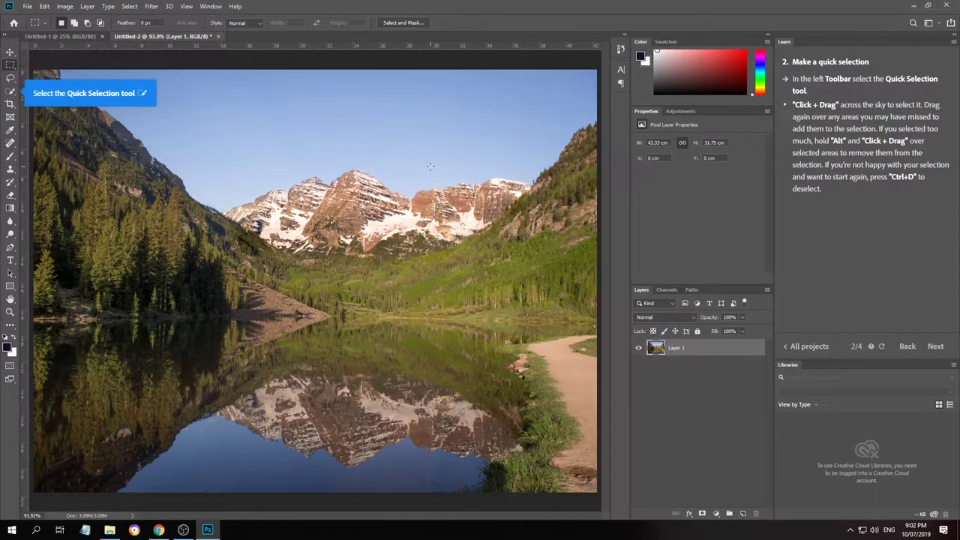
left_click(11, 91)
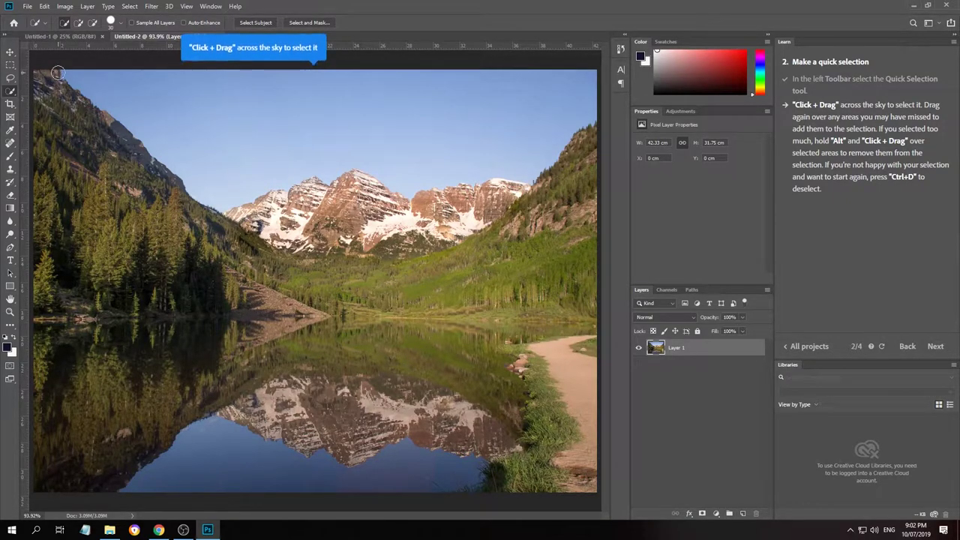
left_click_drag(61, 73, 219, 167)
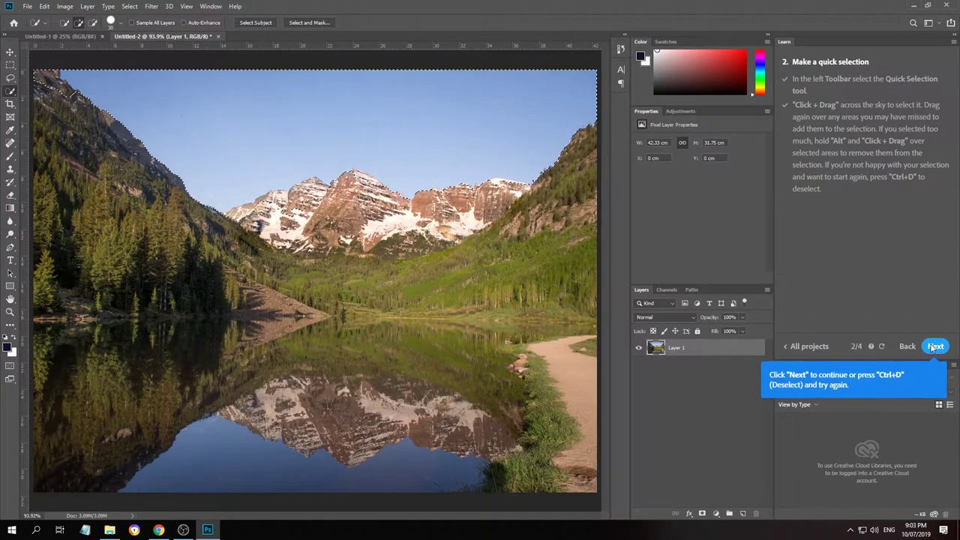
key("ctrl+d")
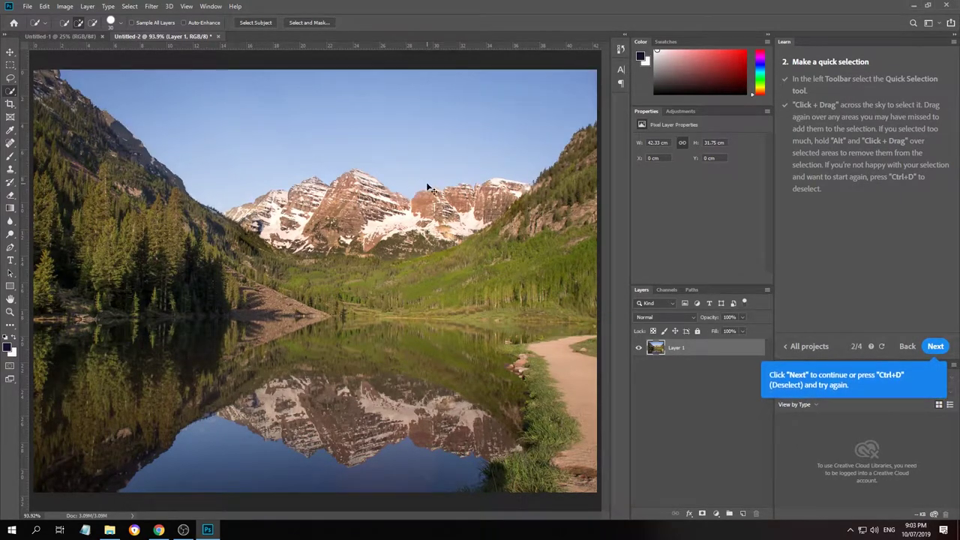
mouse_move(75, 81)
left_mouse_down()
mouse_move(87, 97)
mouse_move(175, 91)
left_mouse_up()
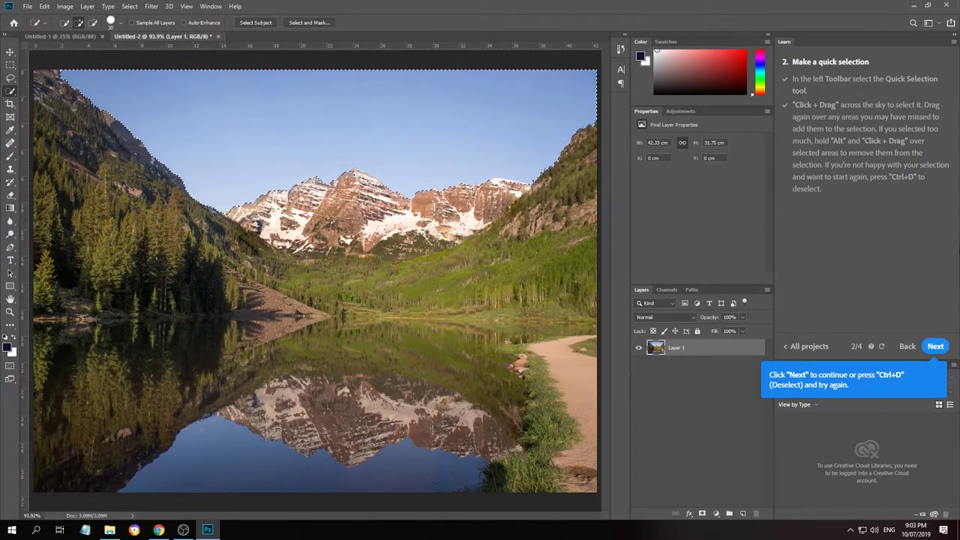
left_click(938, 347)
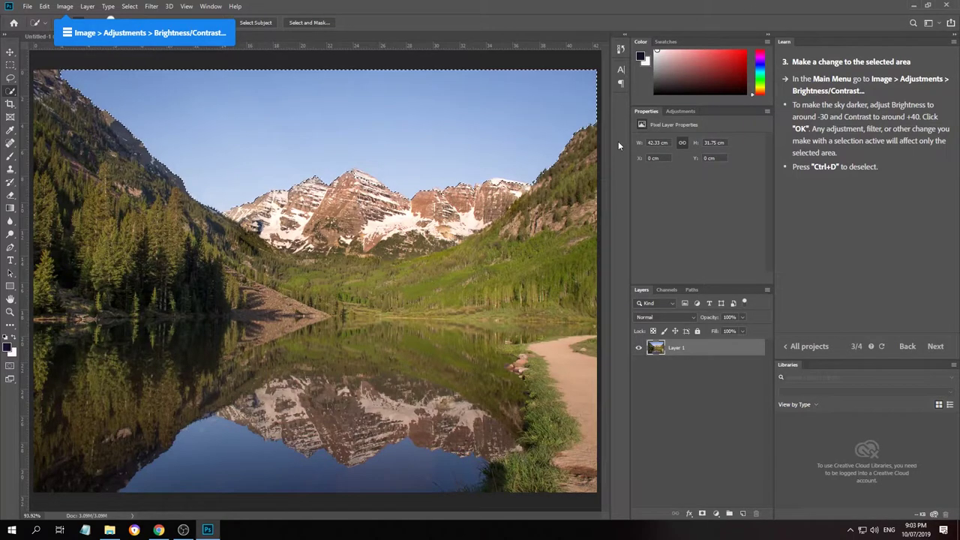
Darken the selected sky with Brightness/Contrast set to Brightness -30
left_click(64, 8)
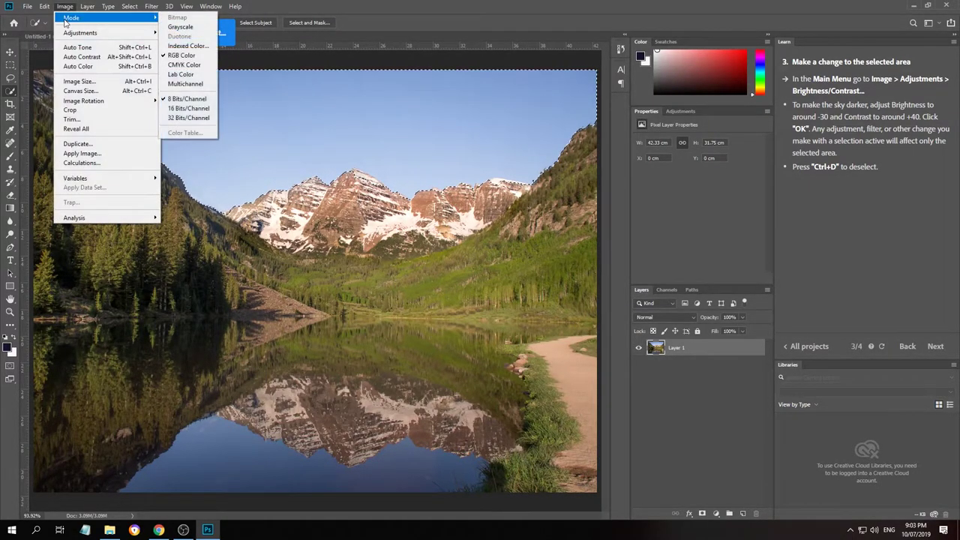
mouse_move(75, 35)
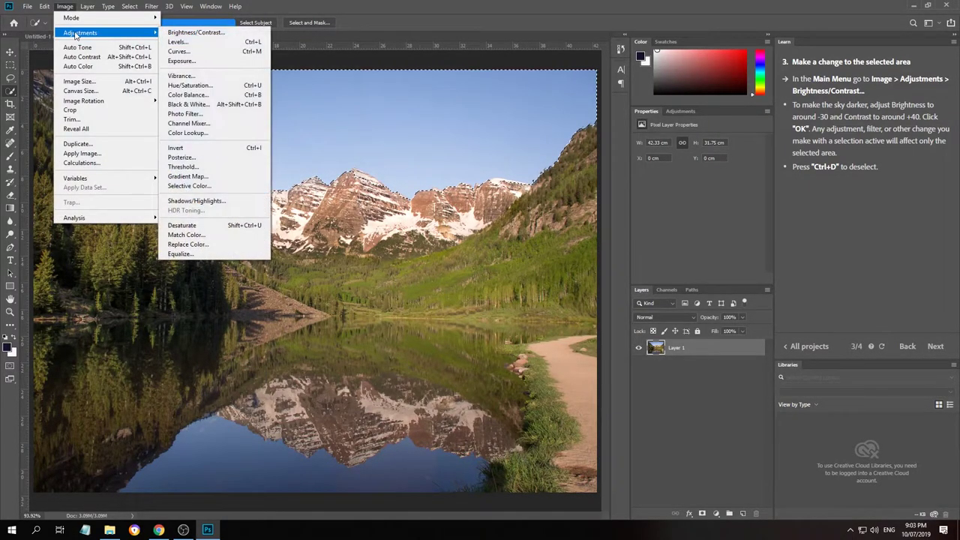
left_click(197, 33)
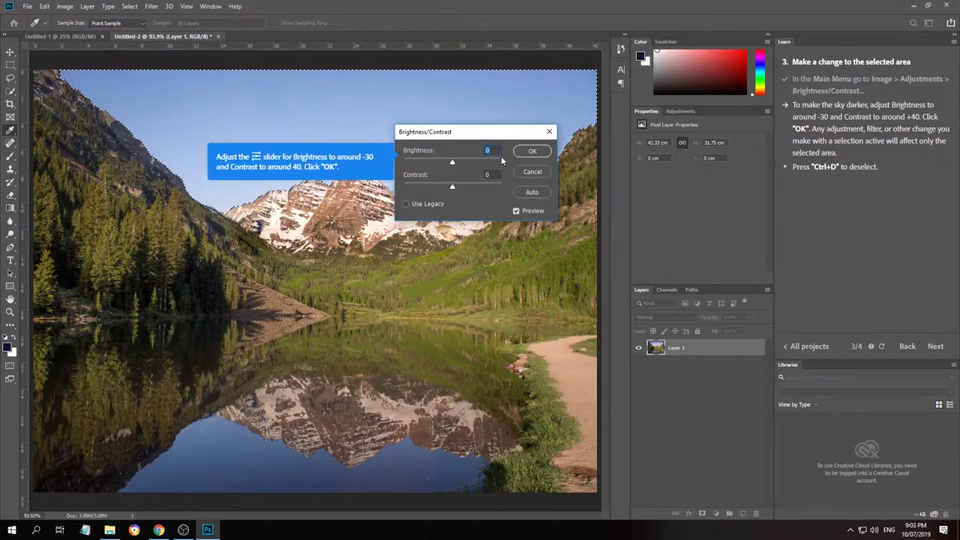
mouse_move(454, 162)
left_mouse_down()
mouse_move(414, 163)
mouse_move(449, 163)
left_mouse_up()
type("30")
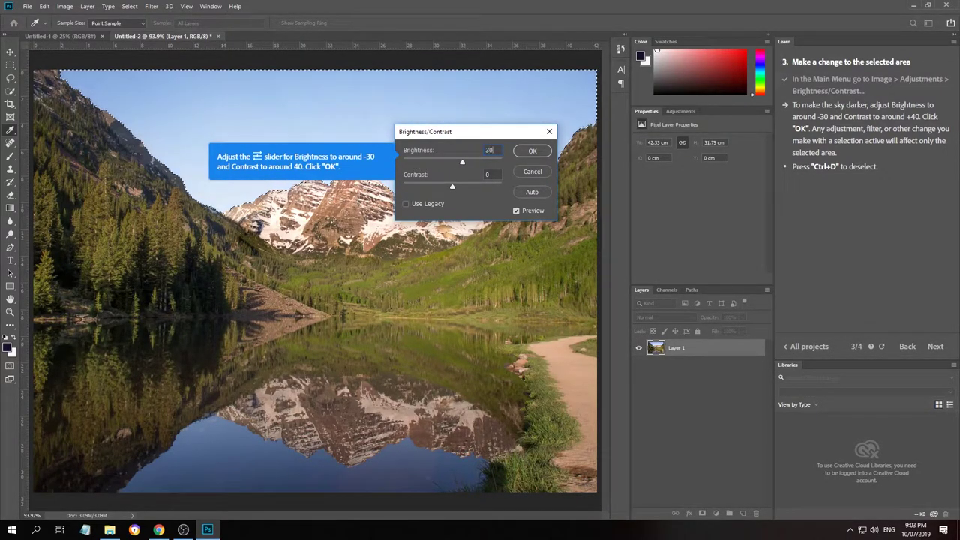
double_click(495, 150)
type("-30")
key("Return")
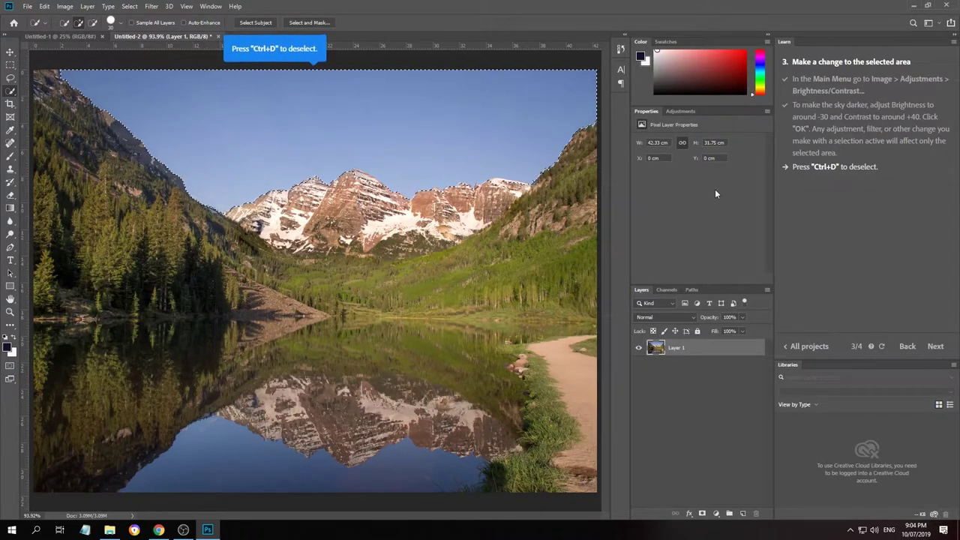
Try several Quick Selection drags on the lake to select the sky's reflection
key("ctrl+d")
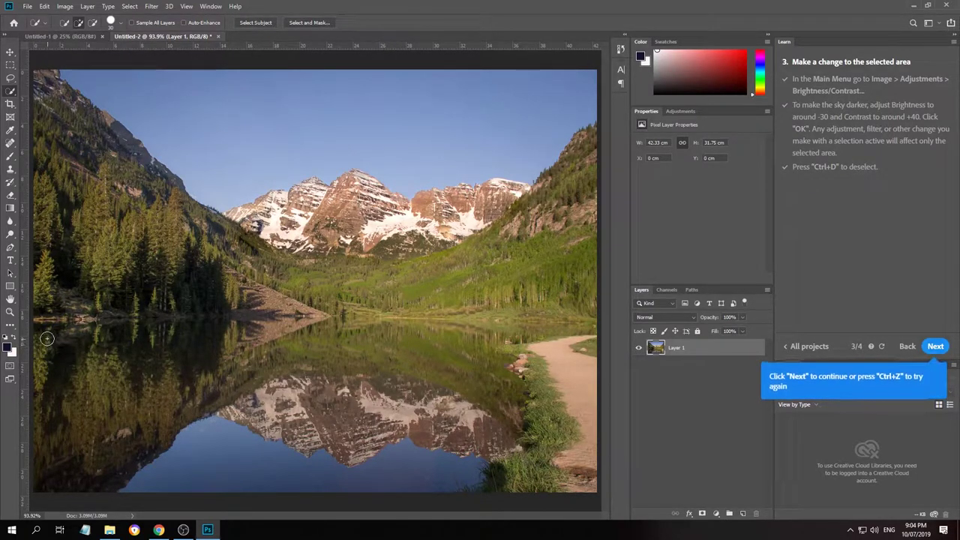
mouse_move(43, 345)
left_mouse_down()
mouse_move(154, 330)
mouse_move(458, 362)
mouse_move(486, 373)
mouse_move(511, 403)
mouse_move(469, 458)
left_mouse_up()
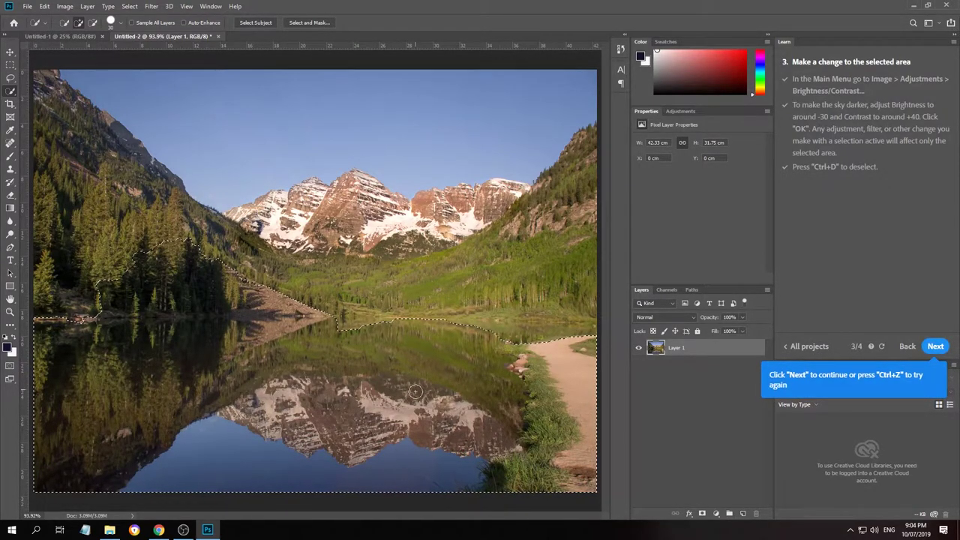
key("ctrl+d")
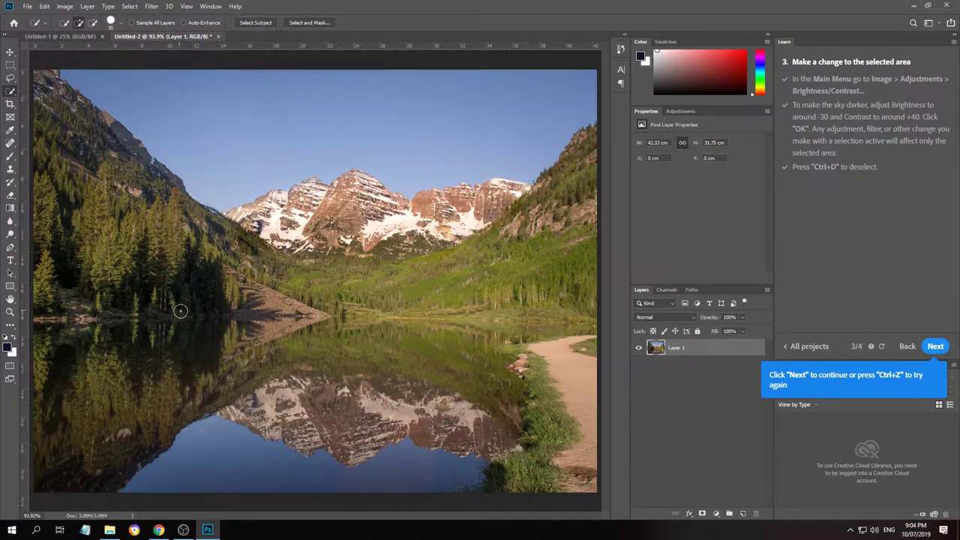
mouse_move(182, 314)
left_mouse_down()
mouse_move(85, 360)
mouse_move(180, 368)
mouse_move(248, 392)
mouse_move(327, 378)
mouse_move(414, 388)
mouse_move(436, 439)
left_mouse_up()
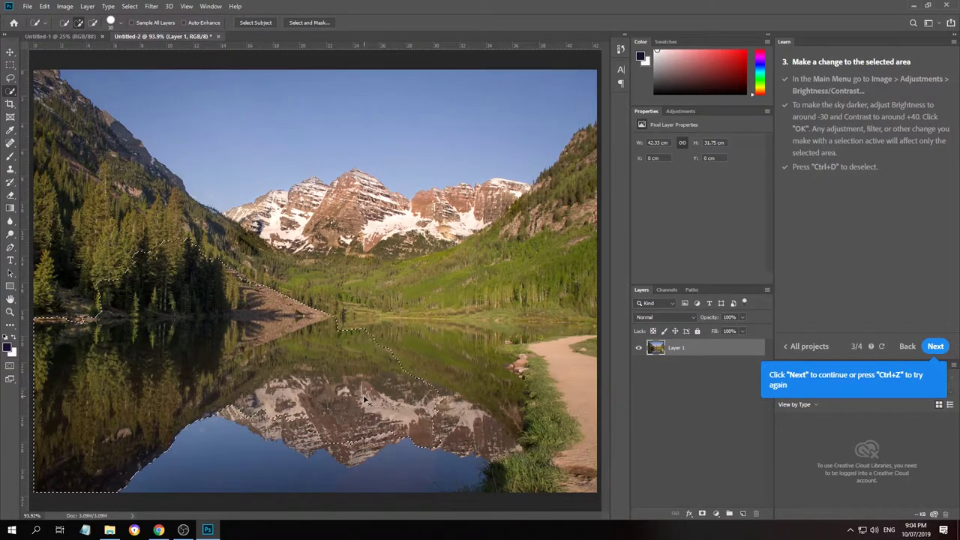
key("ctrl+d")
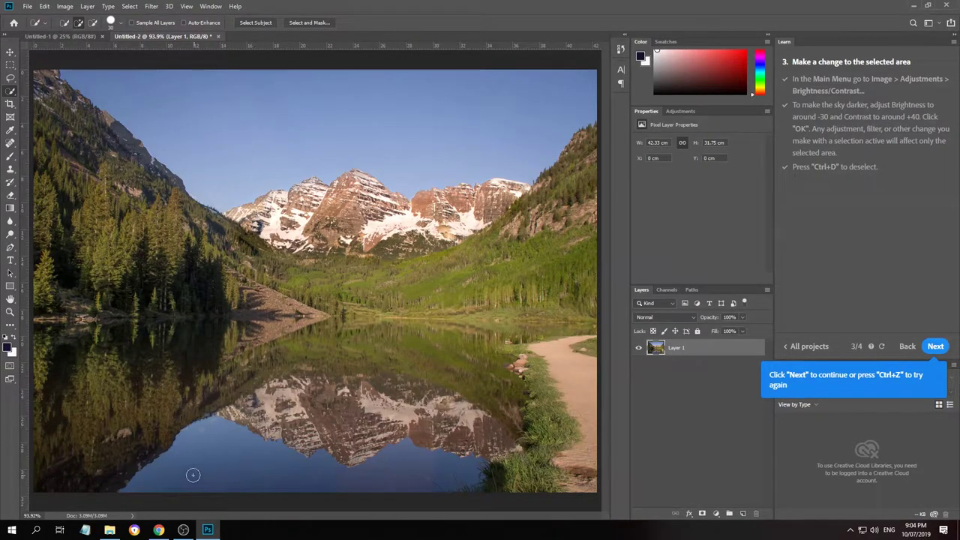
left_click_drag(223, 454, 413, 467)
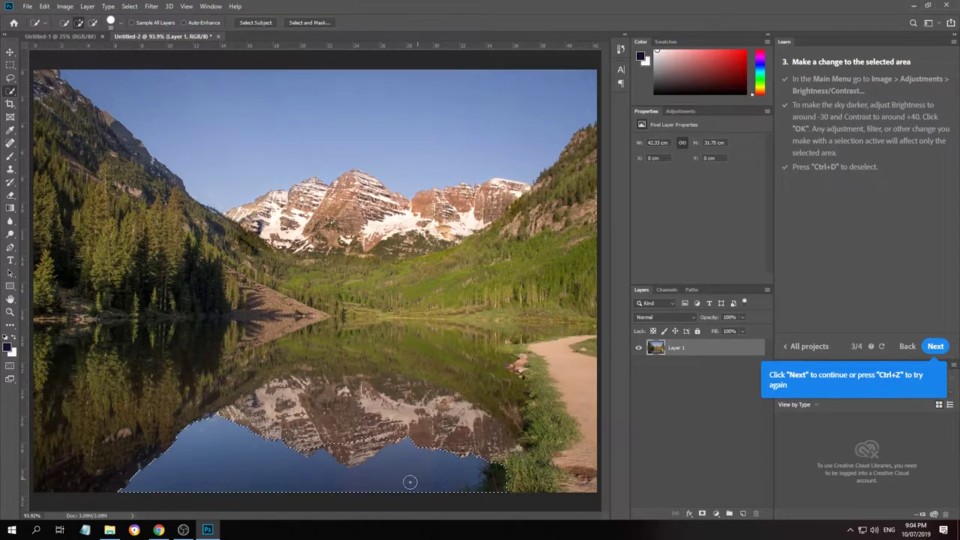
key("ctrl+d")
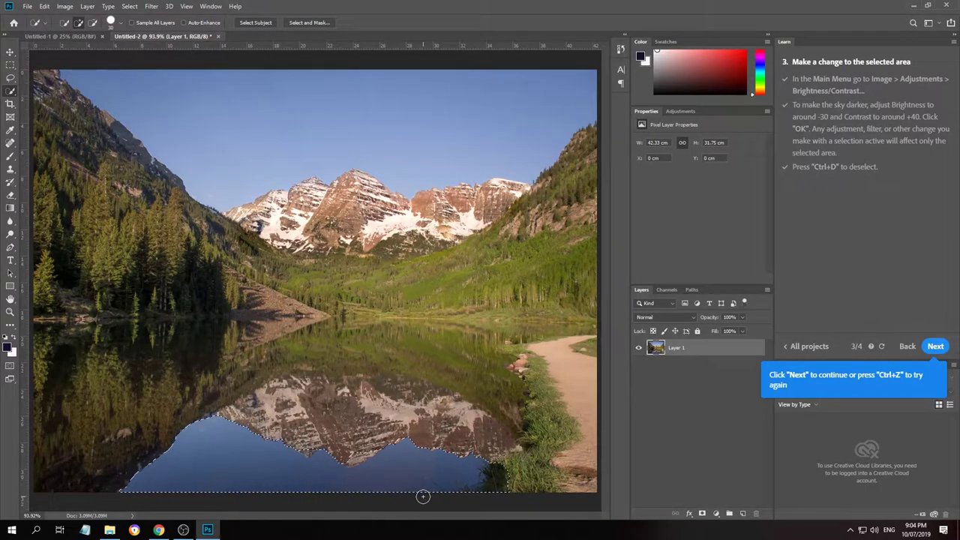
Apply Brightness/Contrast with Brightness -30 to the lake reflection
left_click(65, 7)
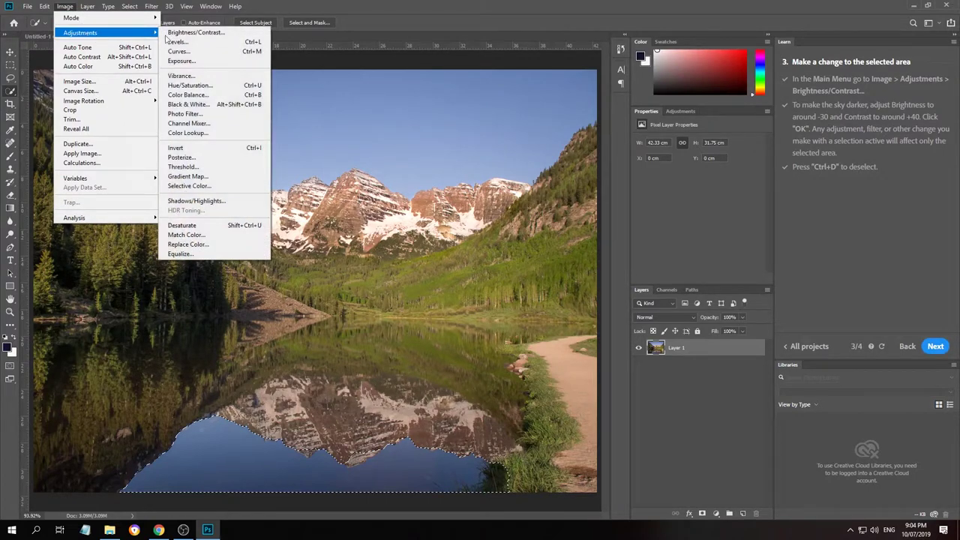
left_click(191, 35)
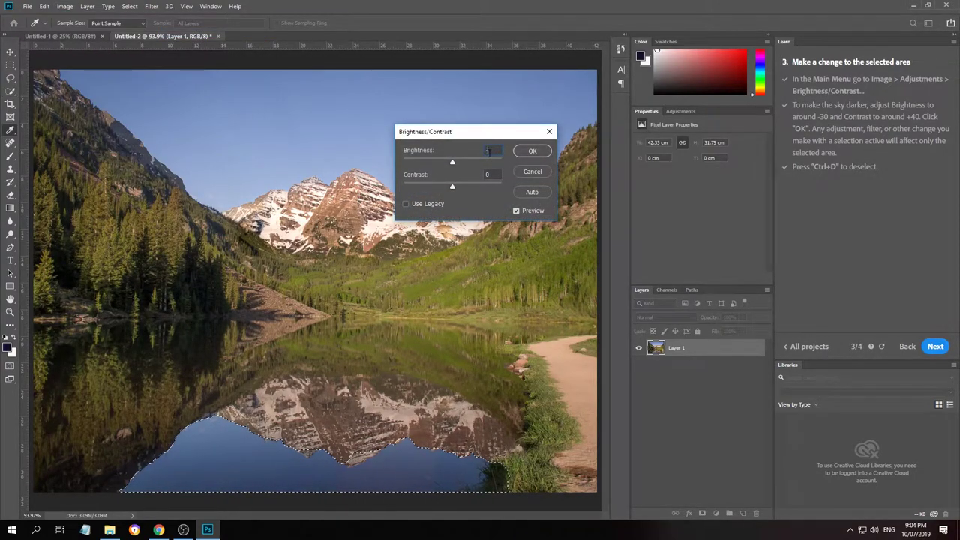
type("-30")
key("Return")
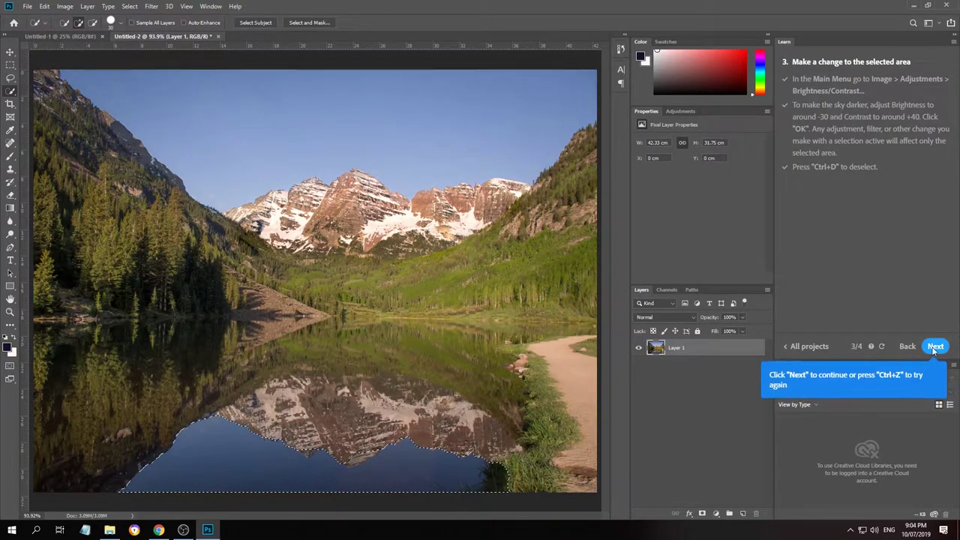
Finish the selection tutorial and save the lake photo as 'training 3' in Photoshop format
left_click(935, 348)
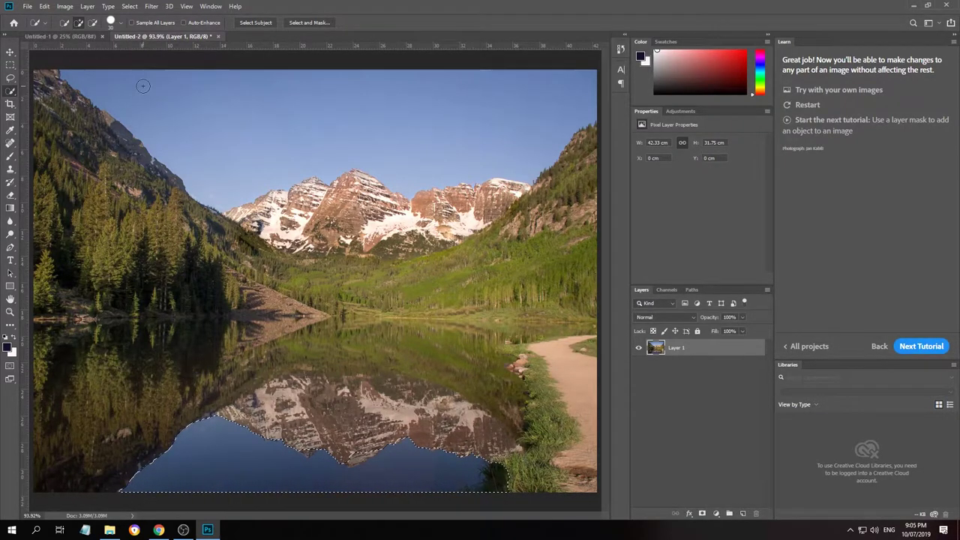
right_click(12, 92)
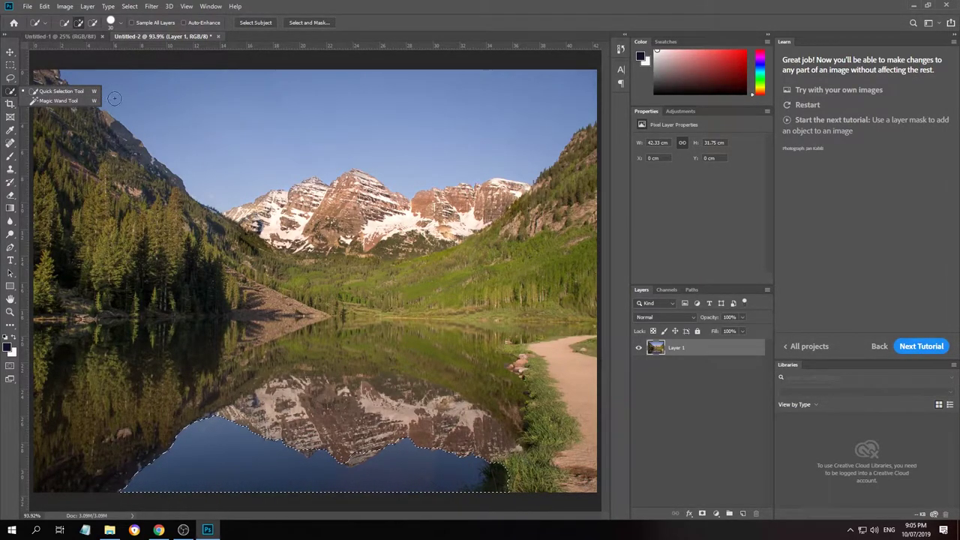
left_click(684, 215)
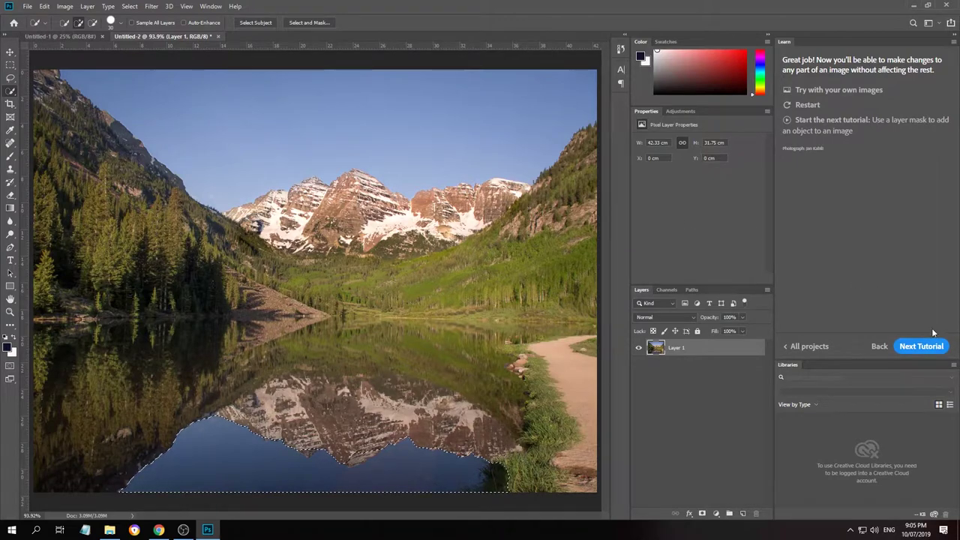
left_click(928, 347)
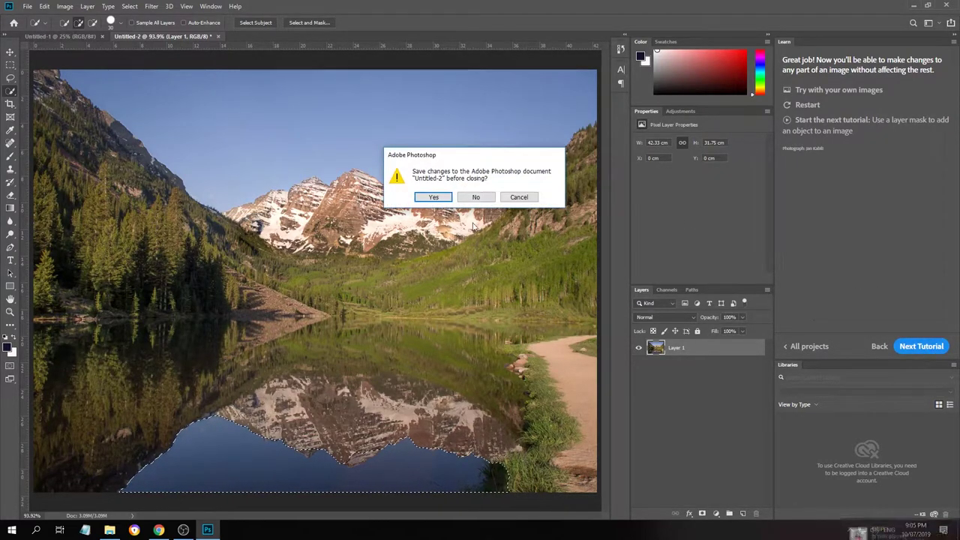
left_click(445, 201)
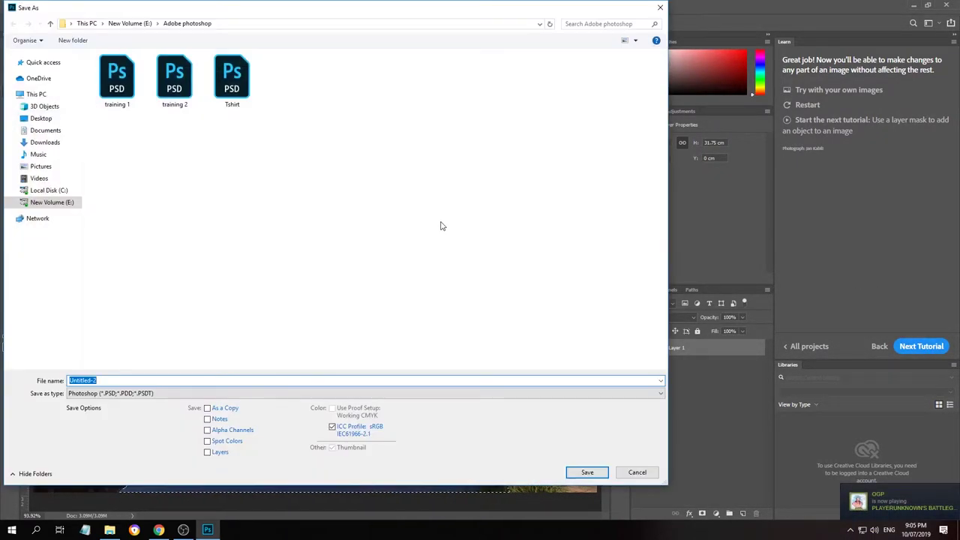
type("training 3")
key("Return")
left_click(590, 150)
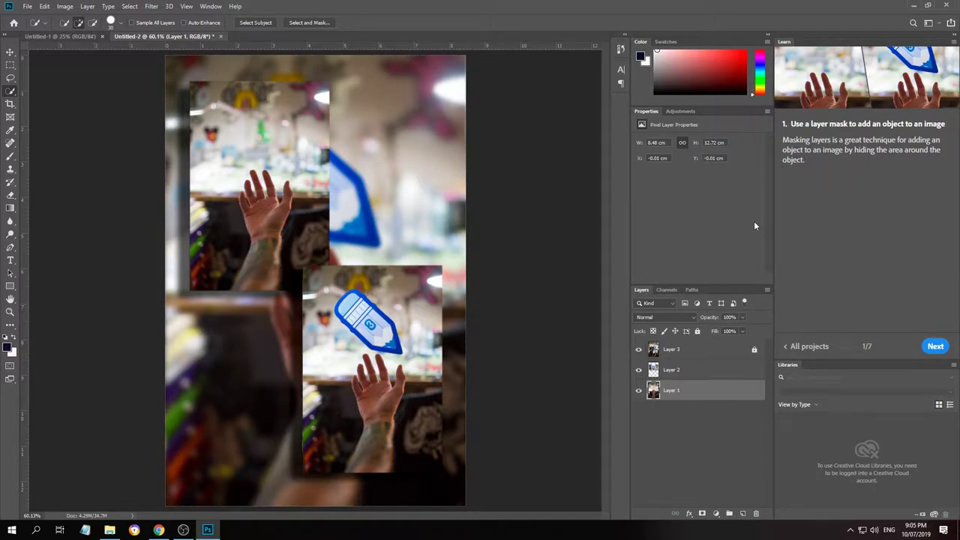
Advance the layer-mask tutorial to step 2 of 7, Hide and reveal parts of an image
left_click(935, 346)
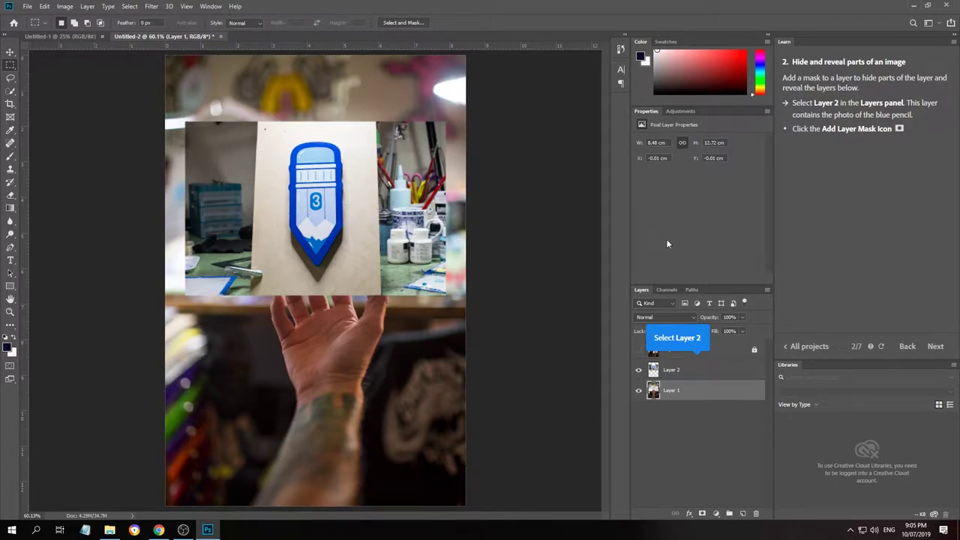
Select Layer 2, toggle its visibility off and on, add a white layer mask, and continue
left_click(691, 371)
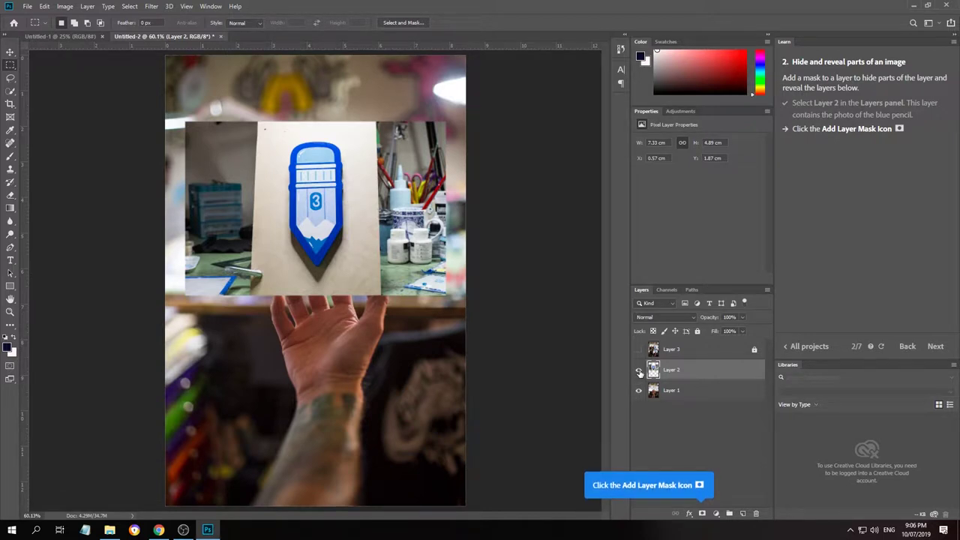
left_click(639, 371)
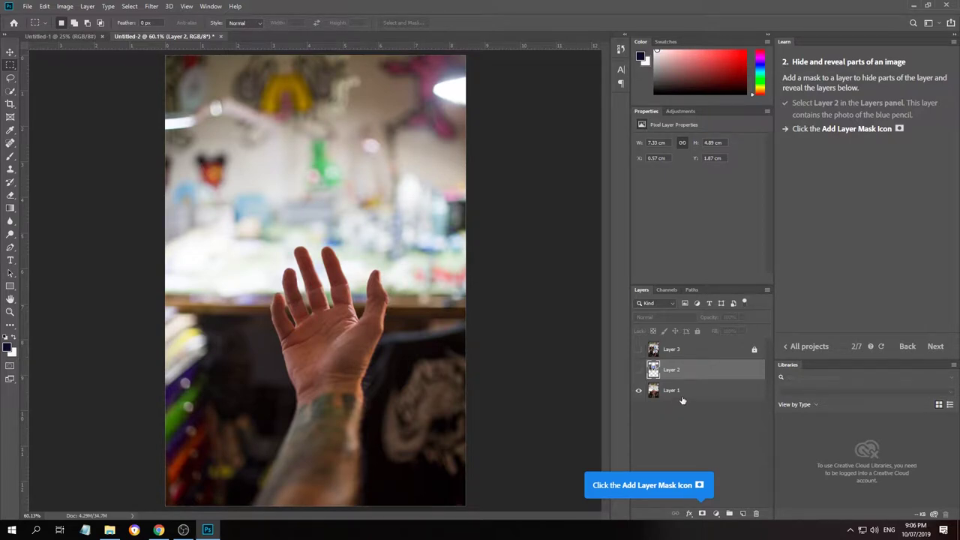
left_click(639, 370)
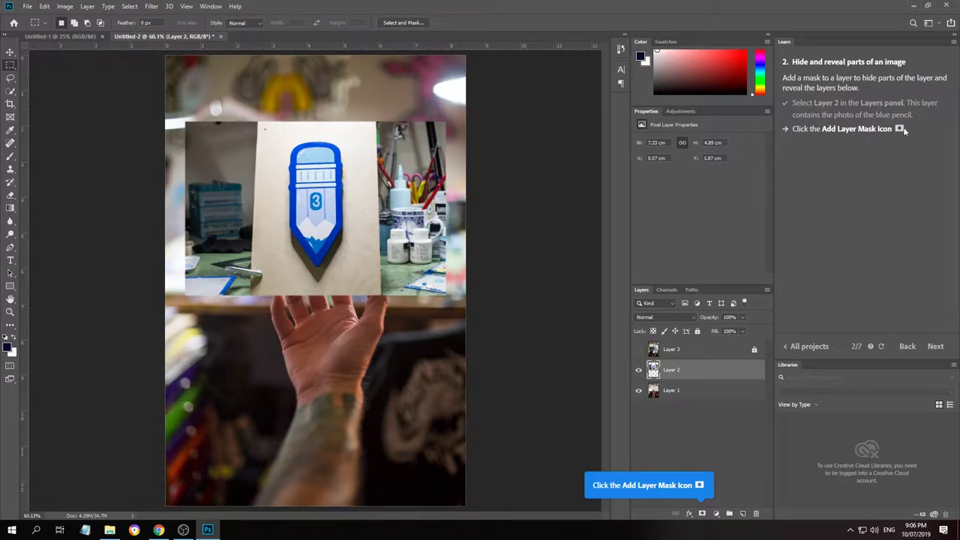
left_click(702, 514)
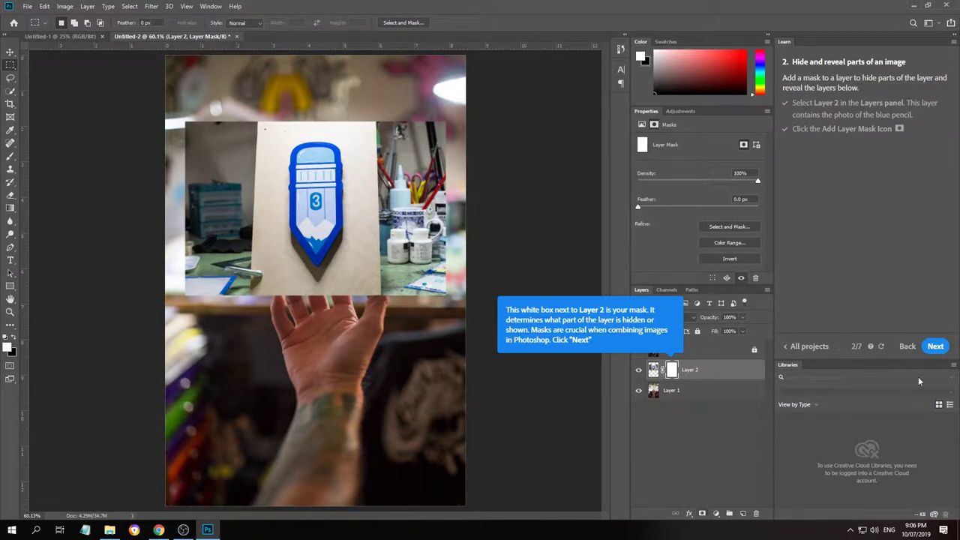
left_click(935, 347)
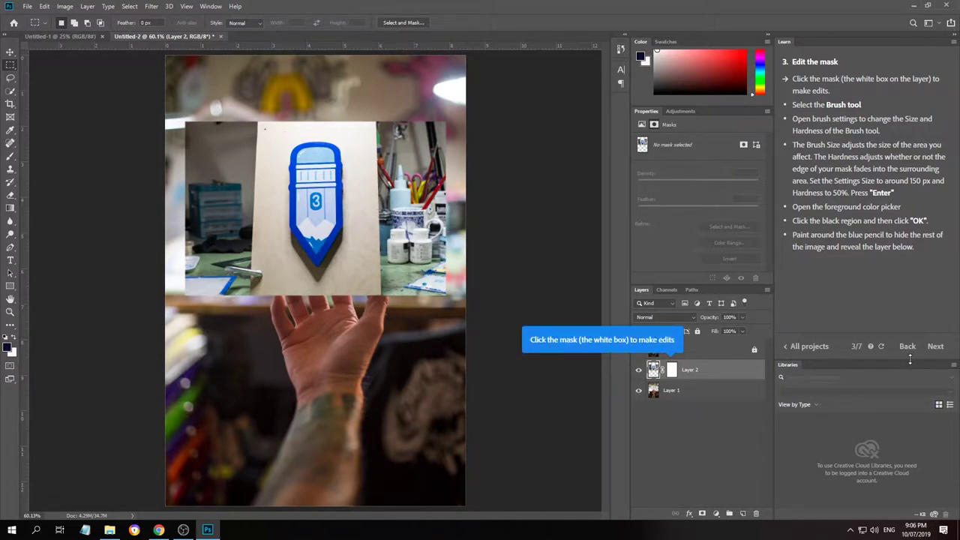
Target Layer 2's mask and set the Brush tool to 150 px size and 50% hardness
left_click(672, 369)
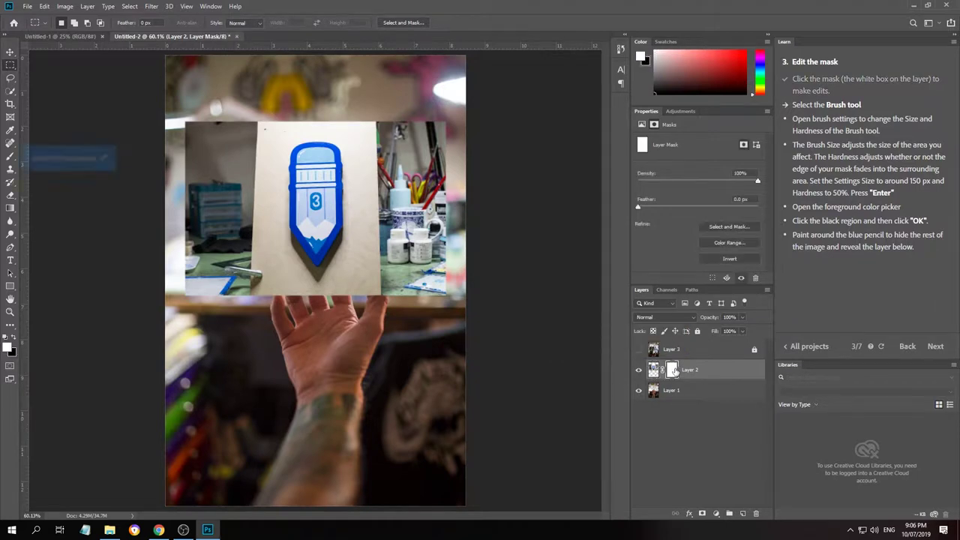
left_click(10, 156)
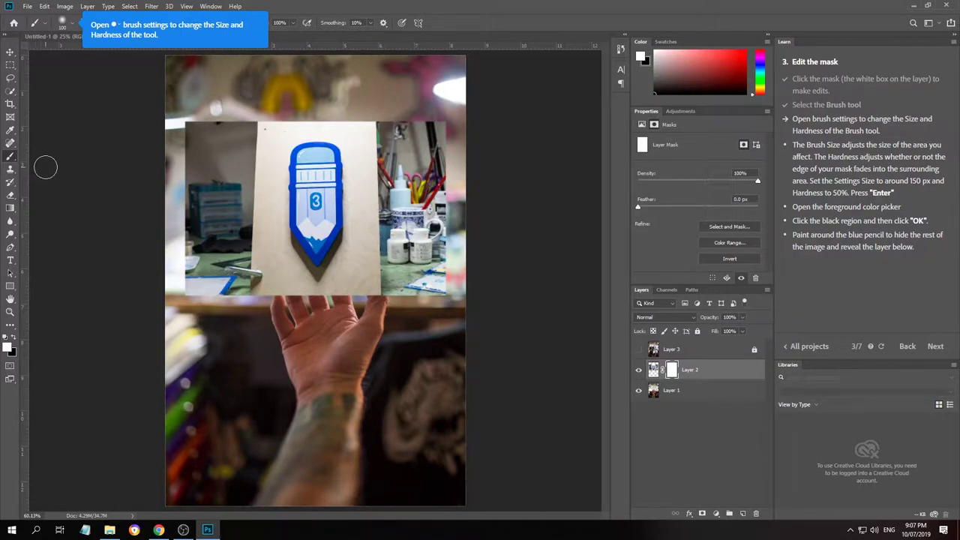
left_click(66, 25)
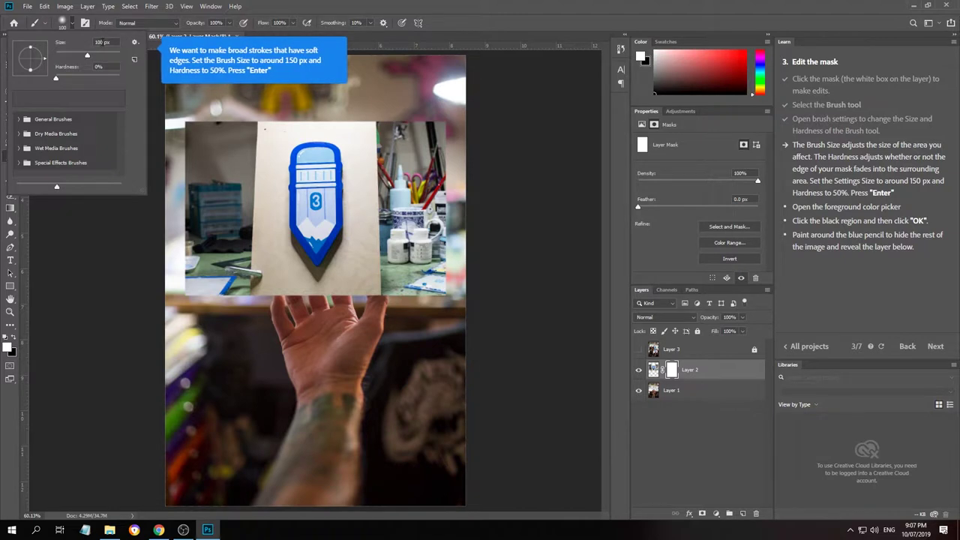
left_click(93, 42)
type("150")
left_click(87, 68)
type("50")
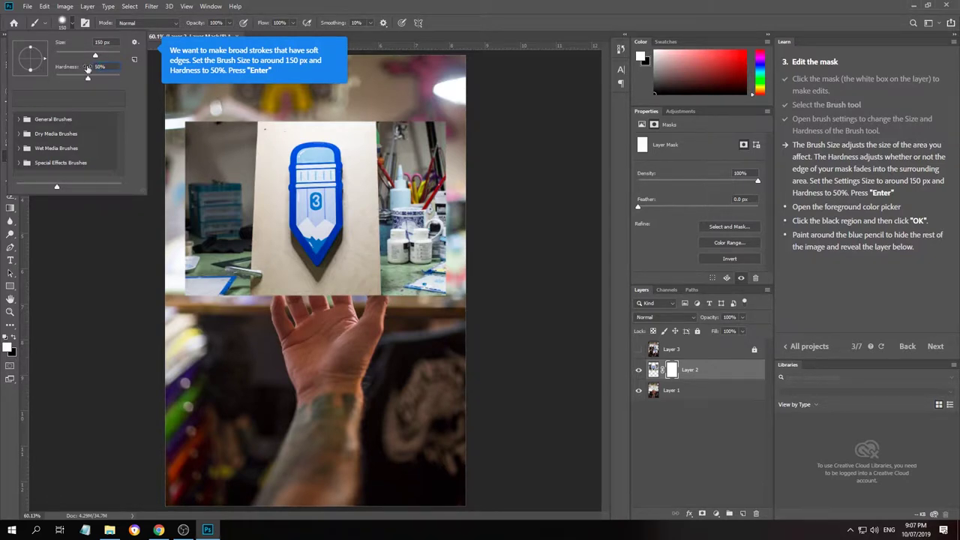
key("Return")
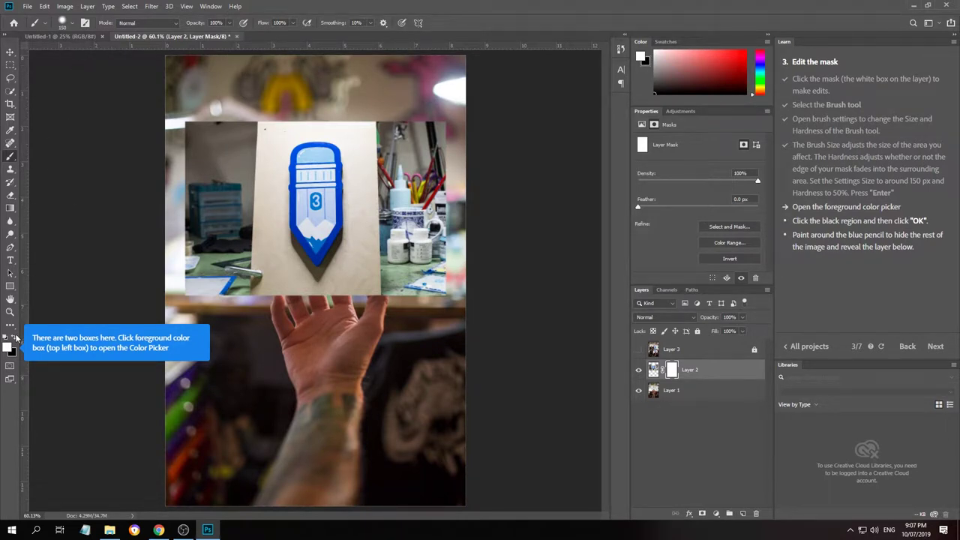
Set the foreground colour to black in the Color Picker
left_click(16, 358)
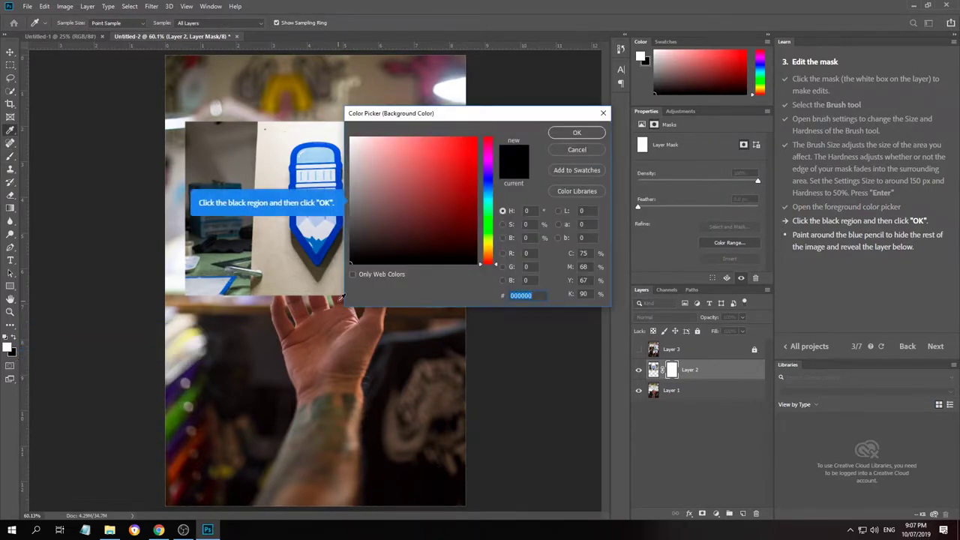
left_click(570, 134)
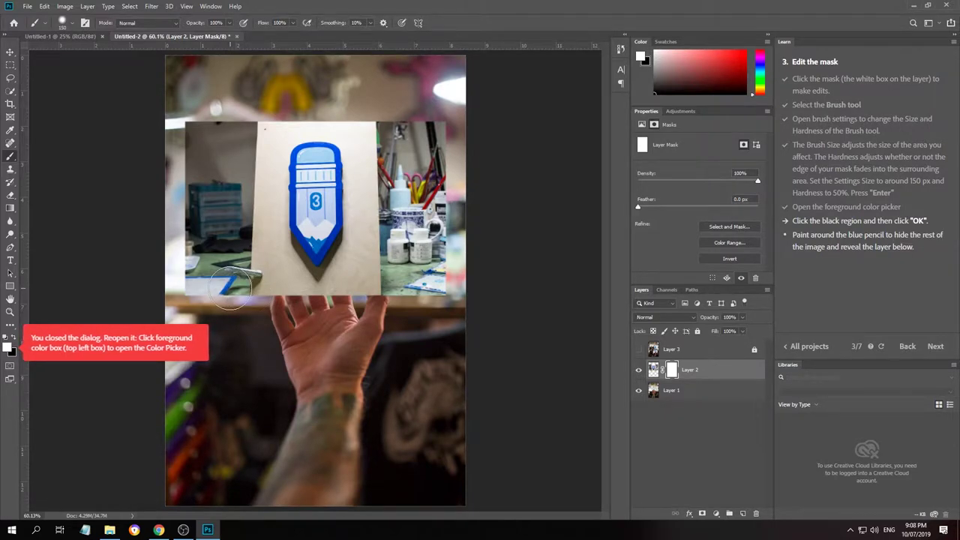
left_click(7, 346)
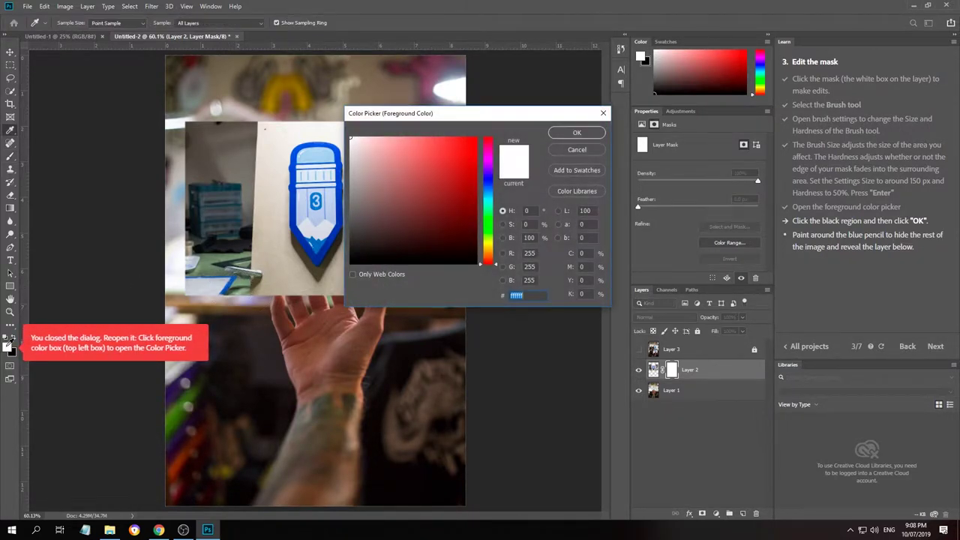
left_click(575, 133)
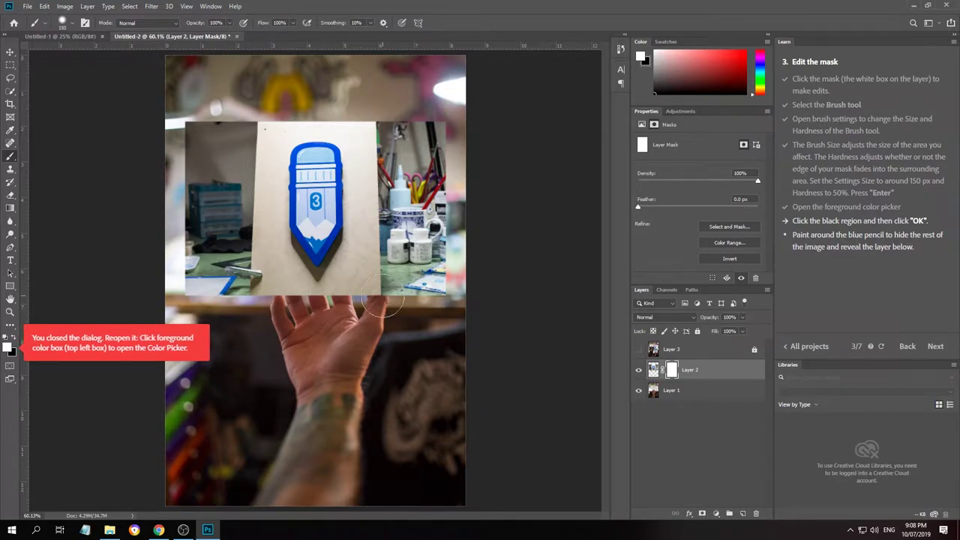
left_click(12, 354)
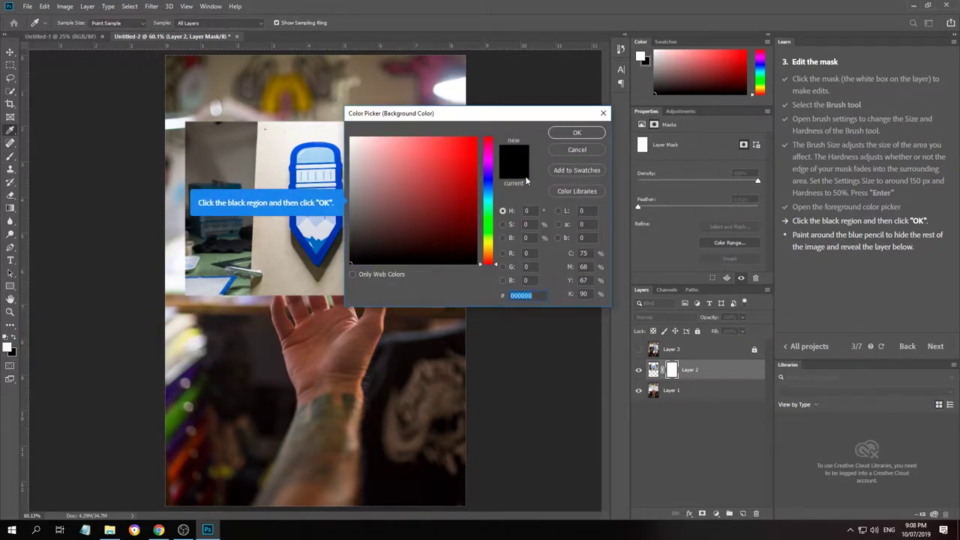
left_click(350, 264)
left_click_drag(350, 264, 350, 263)
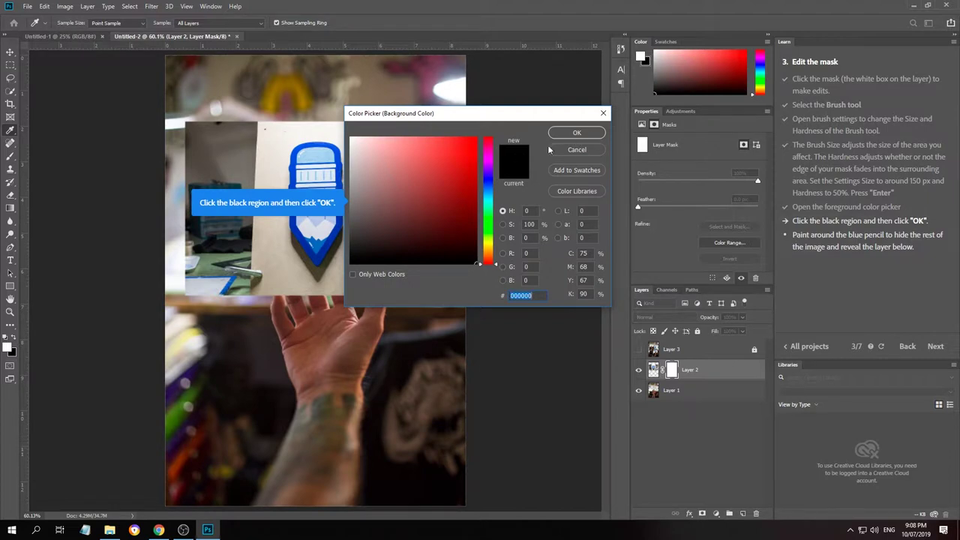
left_click(577, 133)
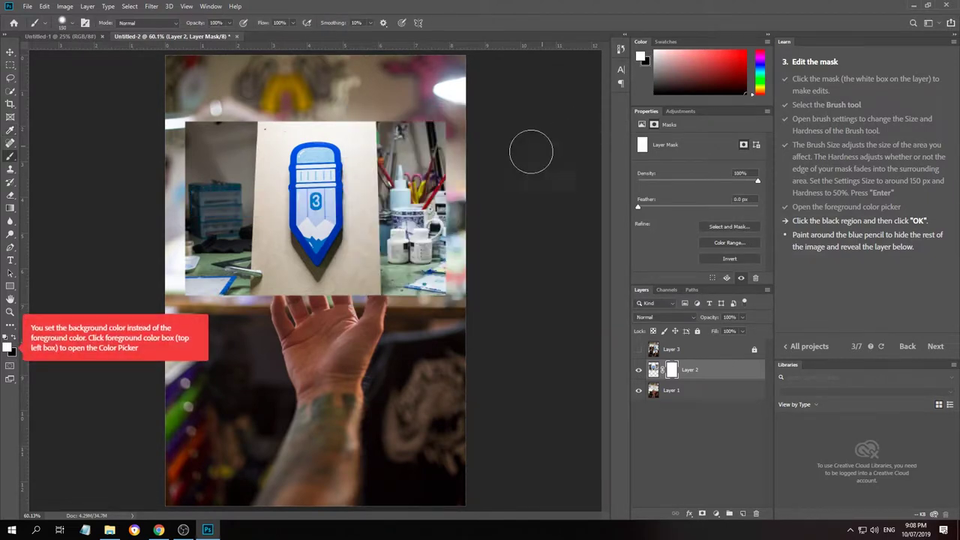
left_click(8, 350)
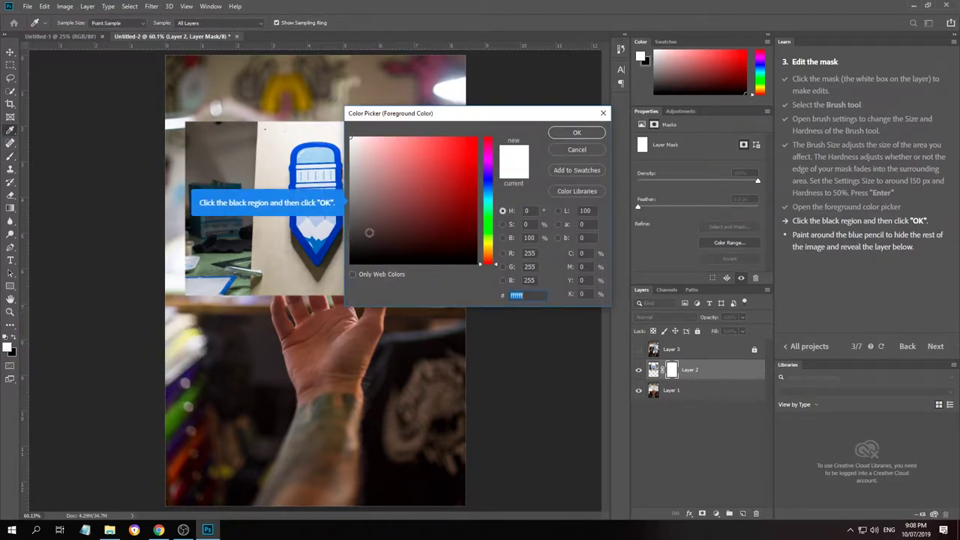
left_click(354, 263)
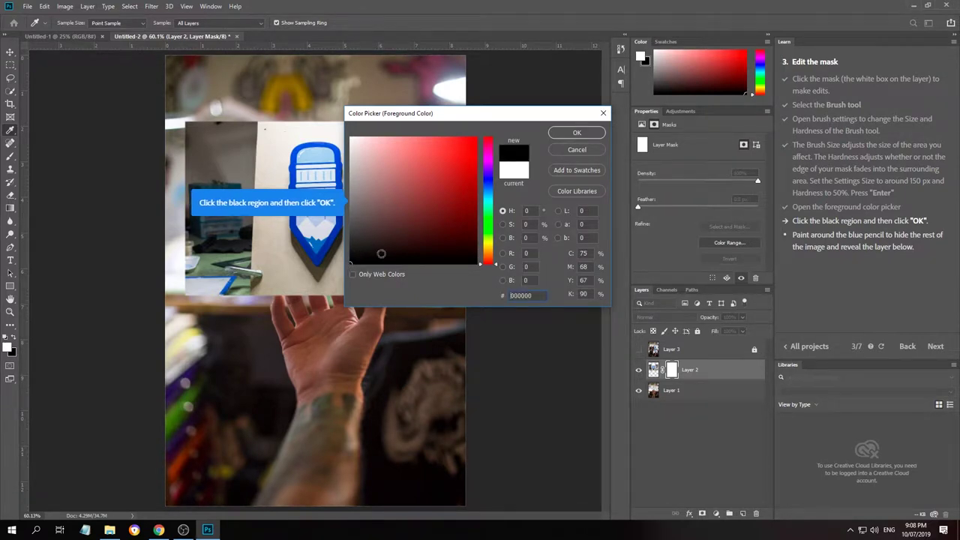
left_click(577, 132)
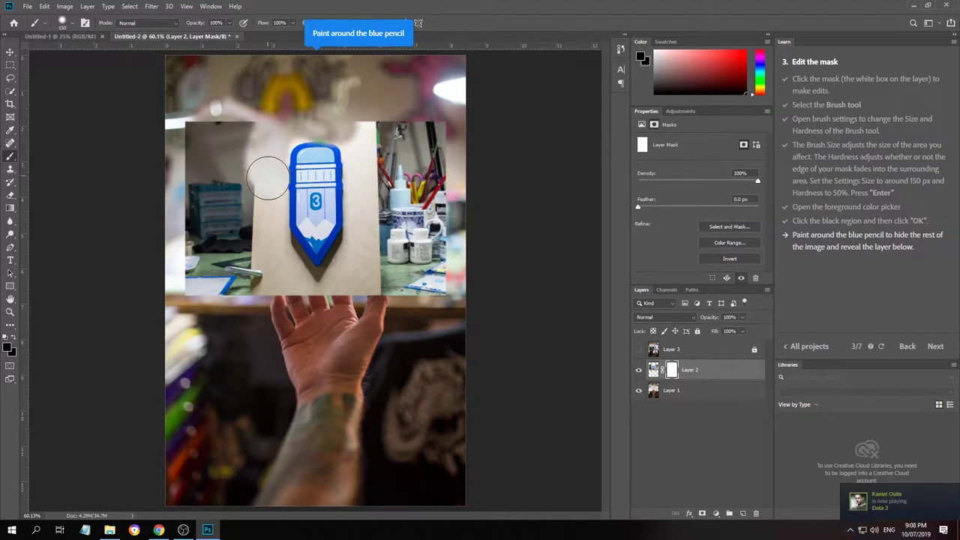
Paint black on Layer 2's mask to hide the photo on both sides of the blue pencil
mouse_move(268, 179)
left_mouse_down()
mouse_move(268, 244)
mouse_move(294, 284)
mouse_move(324, 294)
mouse_move(368, 281)
mouse_move(373, 255)
mouse_move(349, 272)
mouse_move(372, 246)
mouse_move(363, 207)
mouse_move(369, 140)
mouse_move(322, 109)
left_mouse_up()
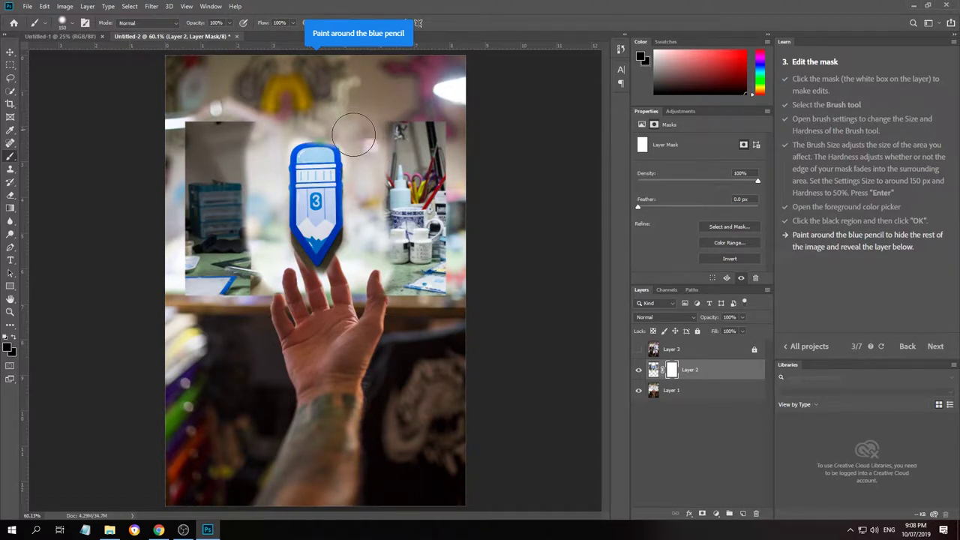
mouse_move(367, 174)
left_mouse_down()
mouse_move(391, 282)
mouse_move(478, 259)
mouse_move(409, 234)
mouse_move(430, 247)
mouse_move(405, 217)
mouse_move(428, 221)
mouse_move(412, 132)
left_mouse_up()
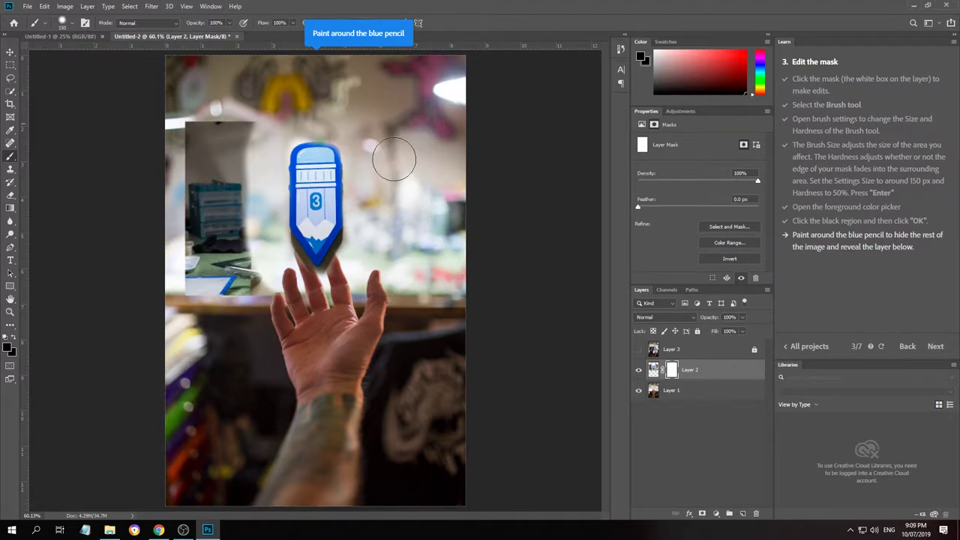
mouse_move(240, 105)
left_mouse_down()
mouse_move(195, 136)
mouse_move(217, 136)
mouse_move(223, 171)
mouse_move(209, 203)
mouse_move(205, 172)
mouse_move(243, 189)
mouse_move(201, 276)
mouse_move(242, 284)
mouse_move(243, 274)
mouse_move(238, 297)
left_mouse_up()
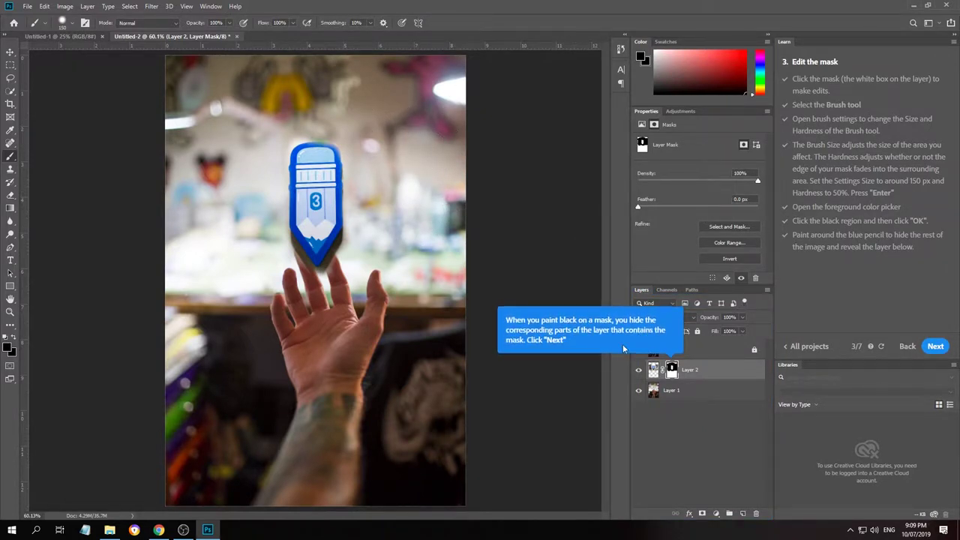
left_click(183, 531)
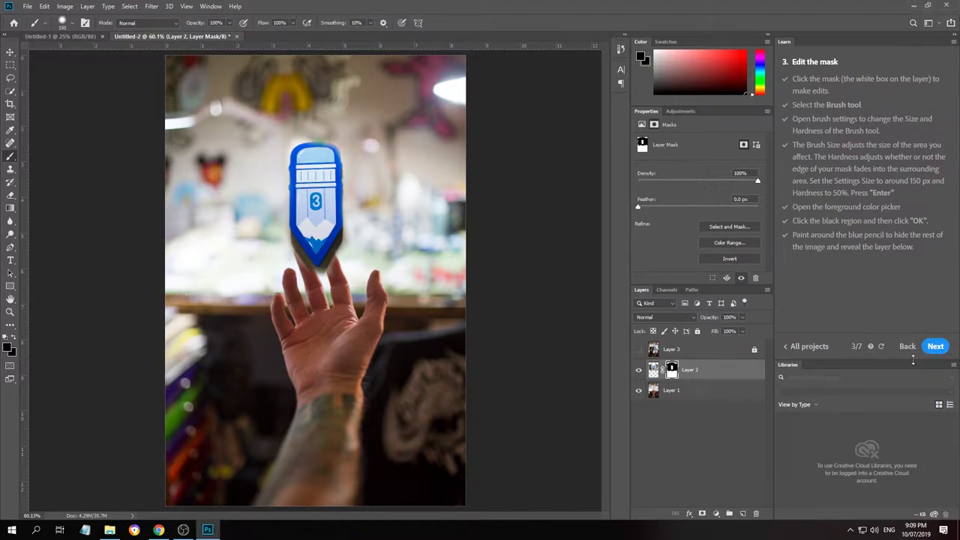
Advance to the next tutorial step and set the foreground colour to white
left_click(936, 347)
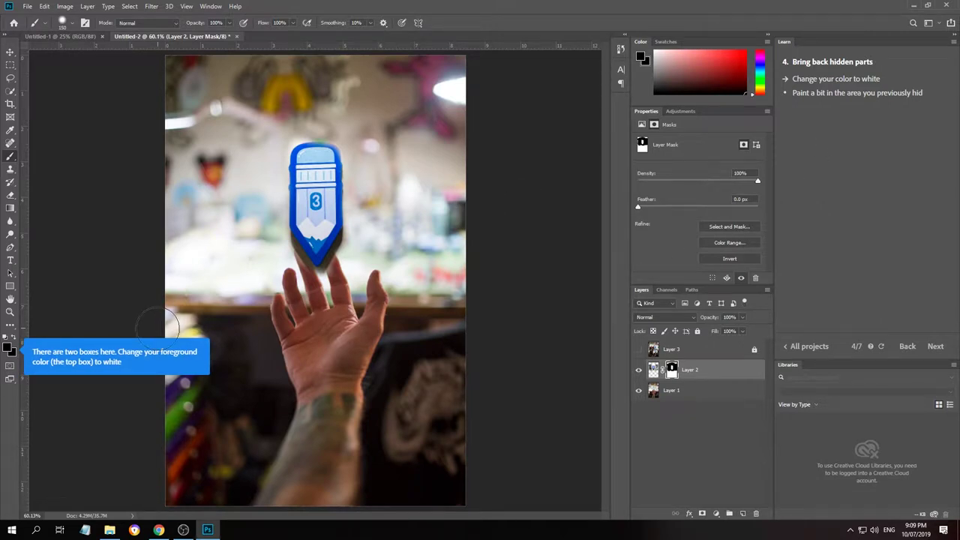
left_click(12, 349)
left_click(351, 140)
left_click(577, 132)
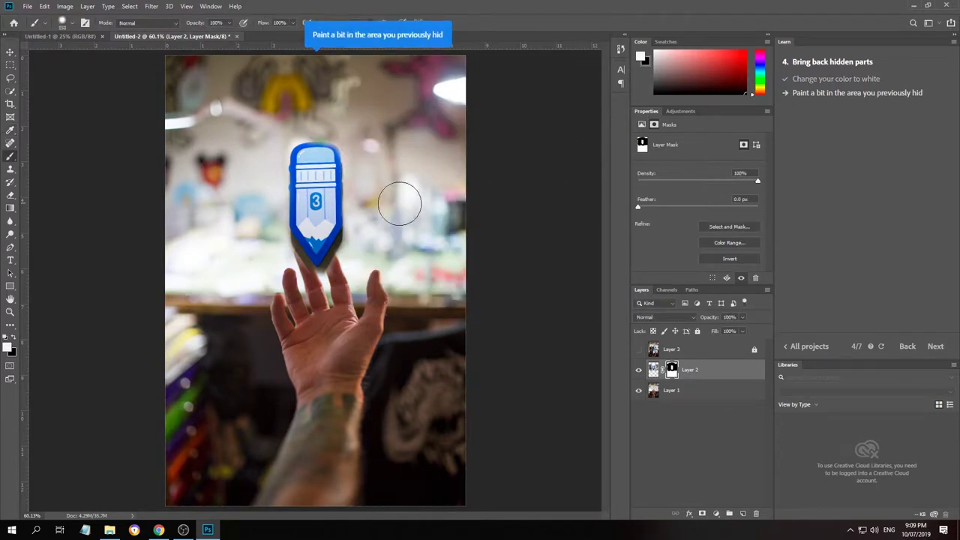
Paint white on the mask to reveal the desk photo, then advance to step 5
mouse_move(396, 204)
left_mouse_down()
mouse_move(369, 221)
mouse_move(408, 180)
mouse_move(355, 212)
mouse_move(391, 188)
mouse_move(390, 118)
mouse_move(398, 124)
mouse_move(292, 114)
mouse_move(227, 135)
mouse_move(263, 130)
mouse_move(260, 166)
mouse_move(230, 174)
mouse_move(199, 146)
mouse_move(221, 112)
mouse_move(205, 117)
mouse_move(189, 237)
mouse_move(193, 285)
mouse_move(241, 199)
mouse_move(255, 201)
mouse_move(260, 222)
mouse_move(265, 214)
mouse_move(224, 262)
mouse_move(241, 280)
mouse_move(278, 284)
mouse_move(249, 279)
mouse_move(263, 255)
left_mouse_up()
mouse_move(268, 203)
left_mouse_down()
mouse_move(214, 273)
mouse_move(187, 249)
mouse_move(206, 228)
mouse_move(236, 280)
mouse_move(261, 276)
mouse_move(270, 138)
mouse_move(199, 221)
mouse_move(206, 164)
mouse_move(253, 133)
mouse_move(185, 142)
mouse_move(351, 119)
mouse_move(426, 151)
mouse_move(394, 238)
mouse_move(387, 158)
mouse_move(341, 125)
mouse_move(367, 129)
mouse_move(363, 228)
mouse_move(377, 259)
mouse_move(409, 259)
mouse_move(419, 274)
mouse_move(361, 251)
mouse_move(359, 266)
mouse_move(447, 131)
left_mouse_up()
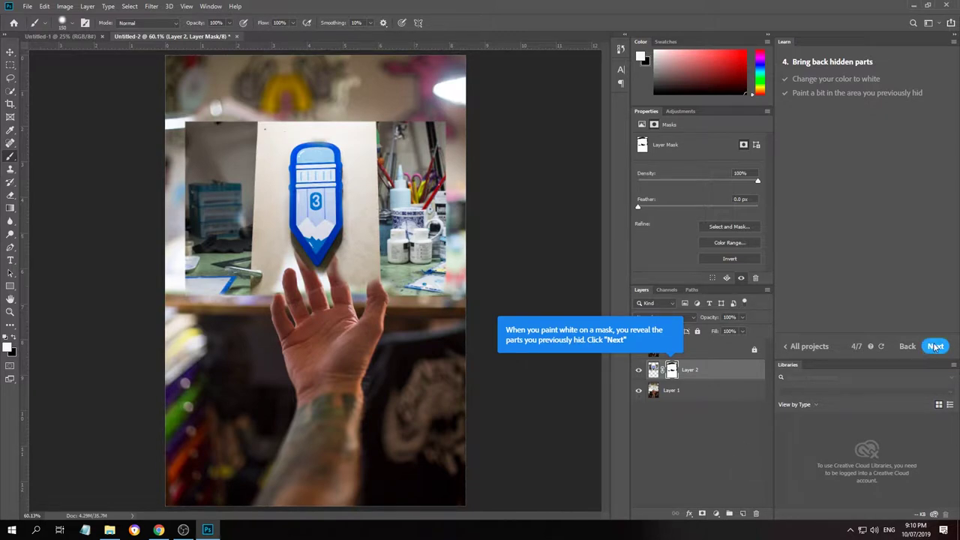
left_click(933, 346)
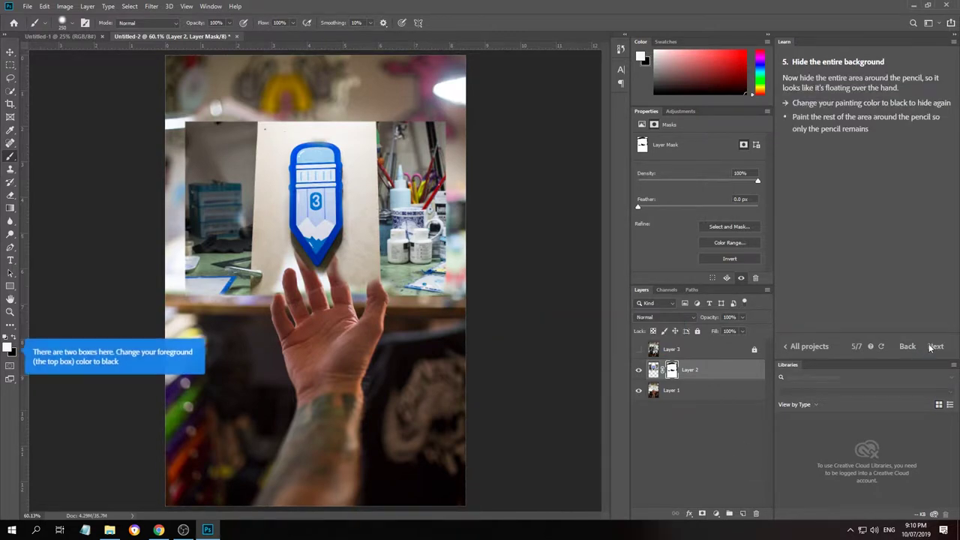
Switch the foreground to black and paint the mask to hide the inner photo around the pencil
left_click(9, 348)
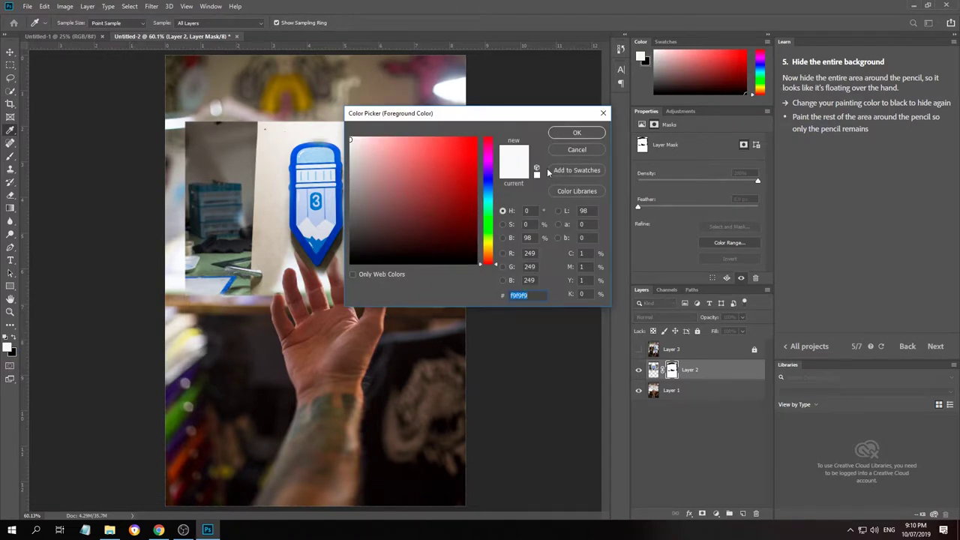
left_click(350, 266)
left_click(595, 137)
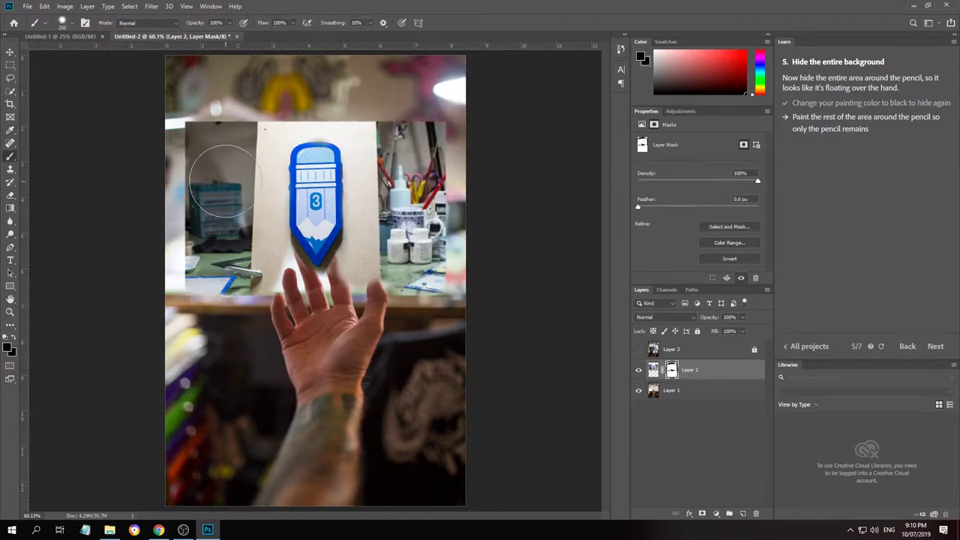
mouse_move(240, 180)
left_mouse_down()
mouse_move(241, 147)
mouse_move(223, 132)
mouse_move(190, 140)
mouse_move(232, 120)
left_mouse_up()
mouse_move(203, 156)
left_mouse_down()
mouse_move(212, 189)
mouse_move(257, 196)
mouse_move(238, 248)
mouse_move(251, 248)
mouse_move(219, 269)
mouse_move(201, 265)
mouse_move(198, 237)
mouse_move(198, 266)
left_mouse_up()
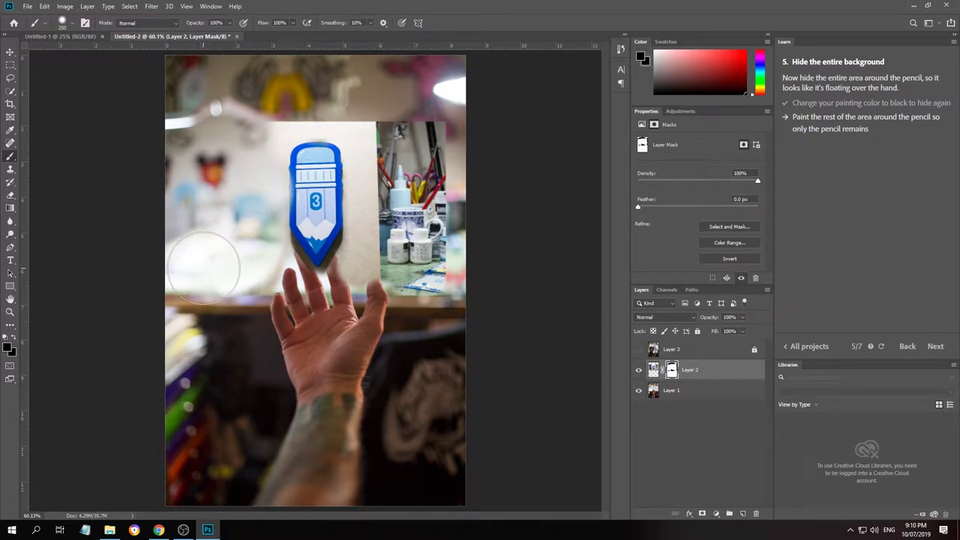
mouse_move(202, 267)
left_mouse_down()
mouse_move(255, 278)
mouse_move(262, 253)
mouse_move(224, 185)
mouse_move(243, 155)
mouse_move(200, 168)
mouse_move(195, 120)
mouse_move(231, 162)
mouse_move(279, 117)
mouse_move(332, 107)
mouse_move(414, 111)
mouse_move(434, 242)
mouse_move(415, 258)
mouse_move(384, 239)
mouse_move(366, 247)
mouse_move(376, 174)
mouse_move(368, 132)
mouse_move(415, 144)
mouse_move(435, 165)
left_mouse_up()
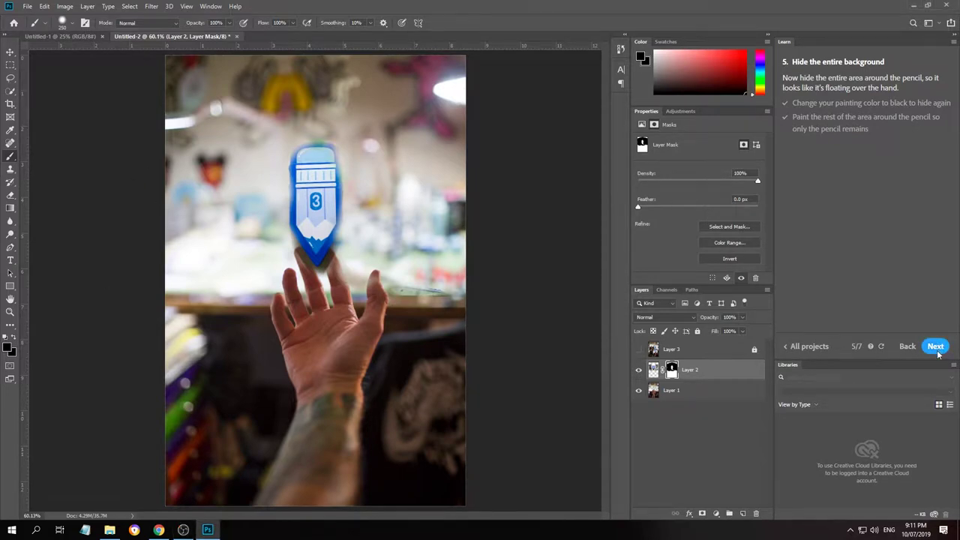
Advance to step 6, reselect Layer 2, undo the accidental grouping, and start Free Transform
left_click(935, 346)
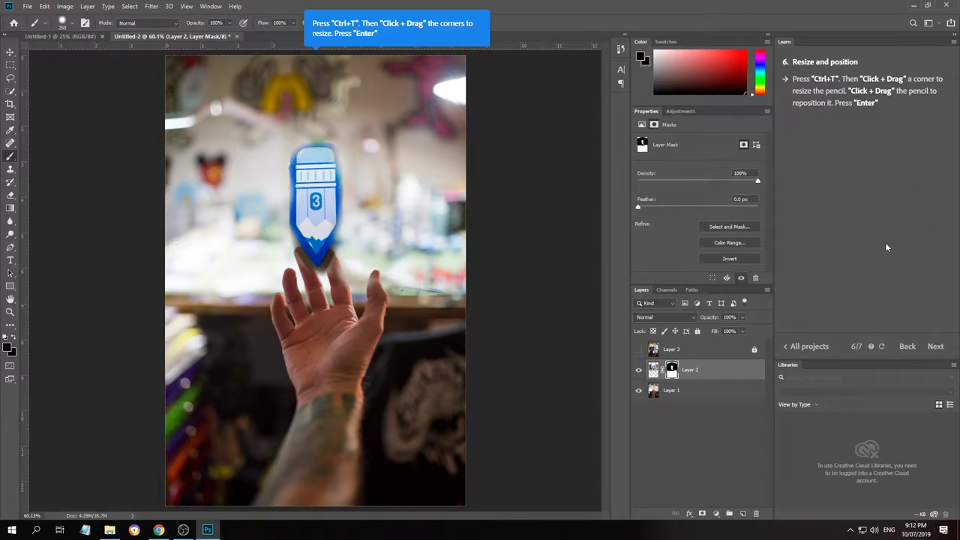
left_click(690, 474)
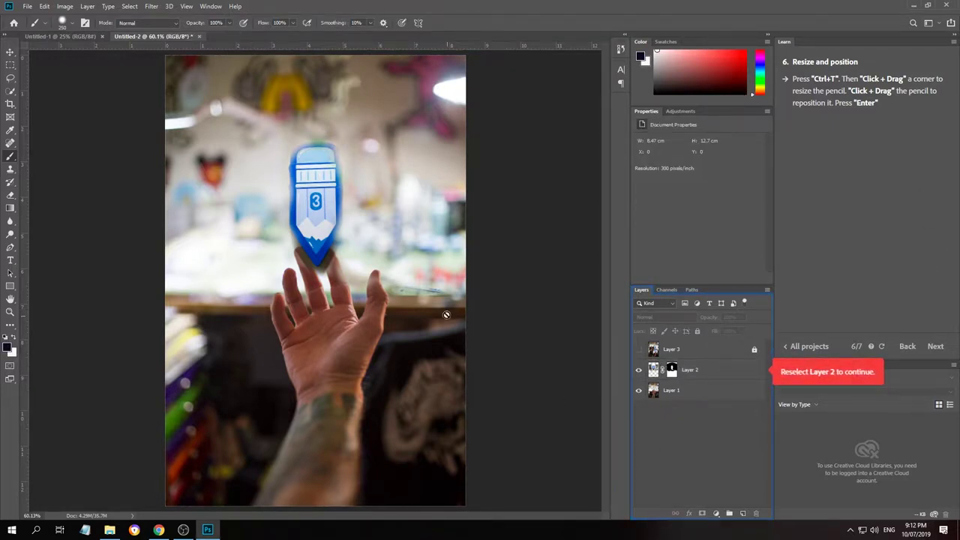
left_click(698, 370)
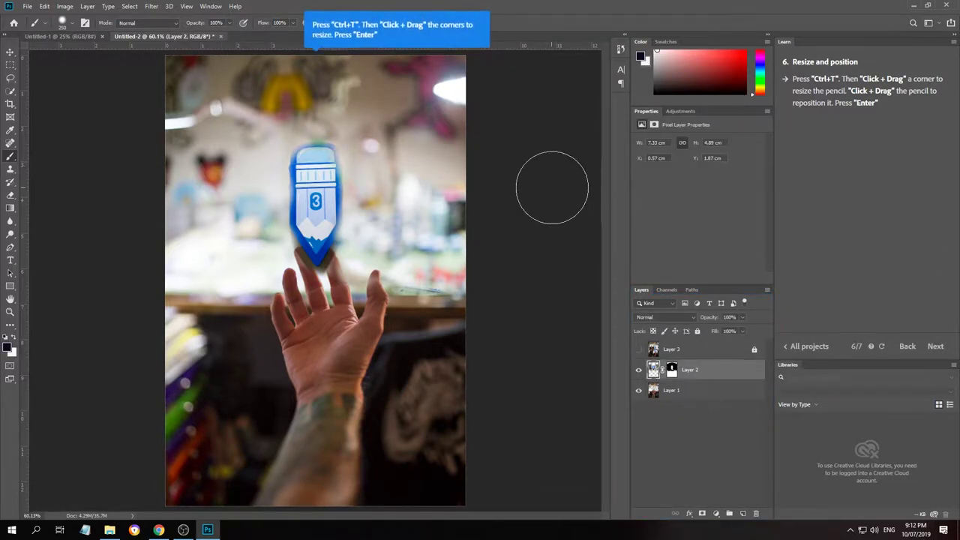
key("ctrl+g")
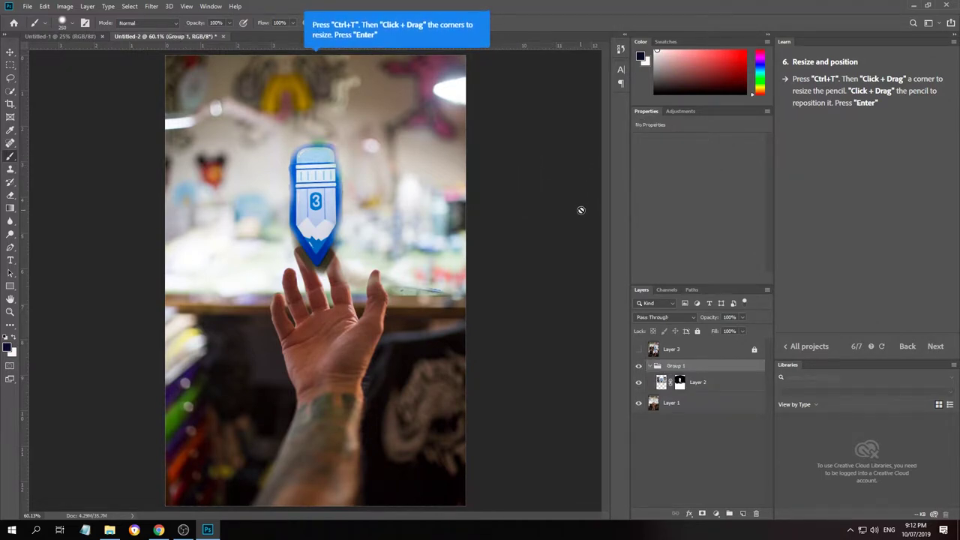
key("ctrl+z")
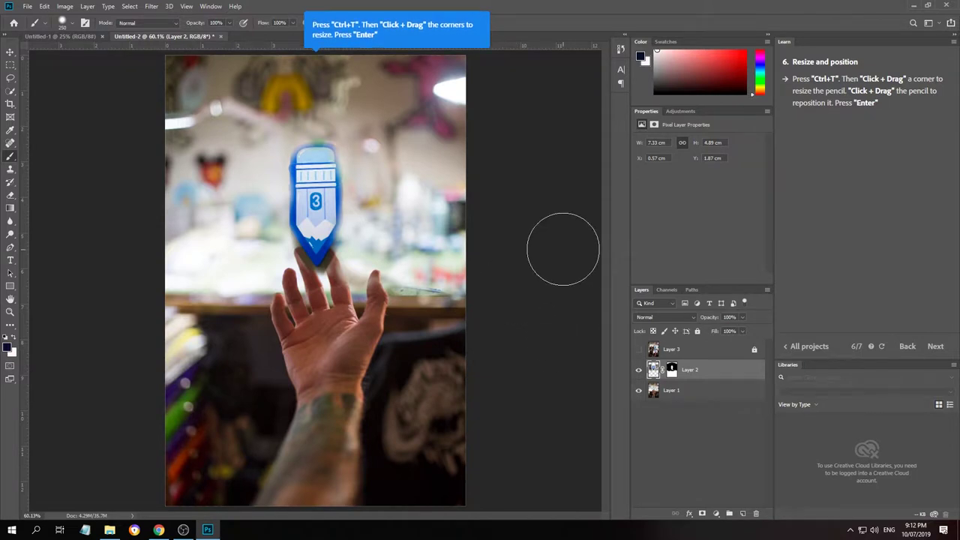
key("ctrl+t")
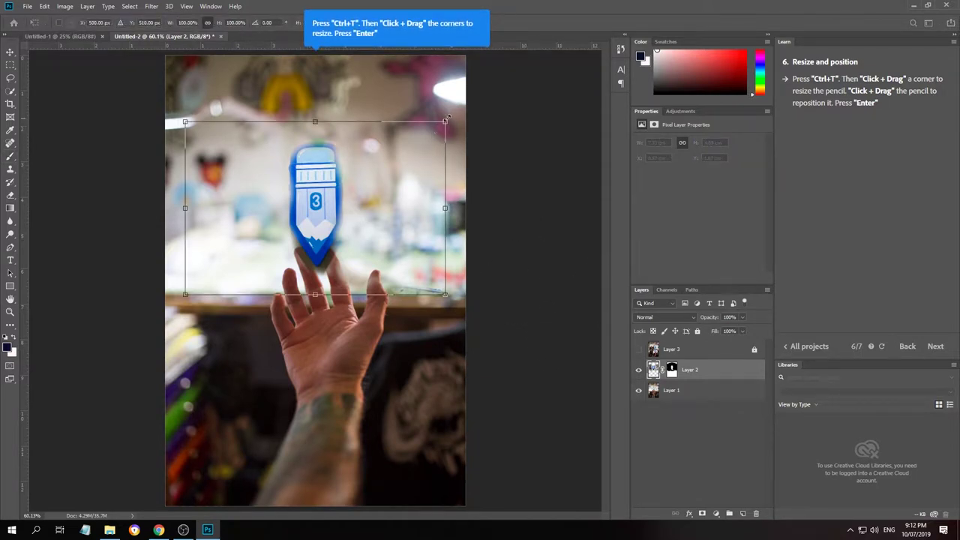
Shrink the pencil, tilt it about 37 degrees, and raise it in the photo
mouse_move(446, 119)
left_mouse_down()
mouse_move(335, 127)
mouse_move(404, 121)
mouse_move(385, 136)
mouse_move(416, 126)
mouse_move(341, 145)
mouse_move(373, 132)
mouse_move(356, 135)
left_mouse_up()
mouse_move(411, 147)
left_mouse_down()
mouse_move(338, 78)
mouse_move(318, 72)
left_mouse_up()
left_click_drag(309, 231, 308, 176)
left_click_drag(390, 152, 408, 151)
left_click_drag(341, 167, 320, 177)
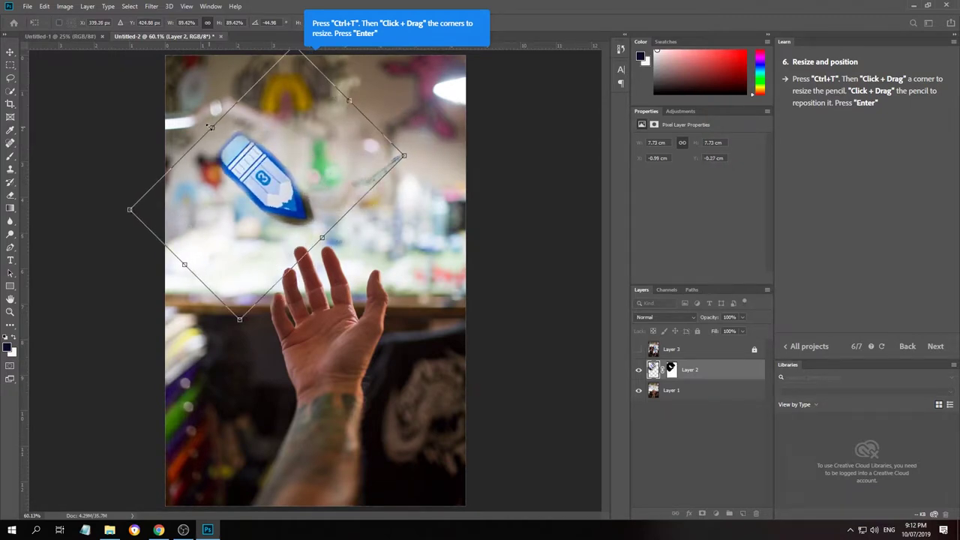
left_click_drag(208, 127, 201, 117)
Scale the pencil to about 70%, place it above the hand, commit, and finish the tutorial
mouse_move(411, 147)
left_mouse_down()
mouse_move(456, 150)
mouse_move(454, 169)
left_mouse_up()
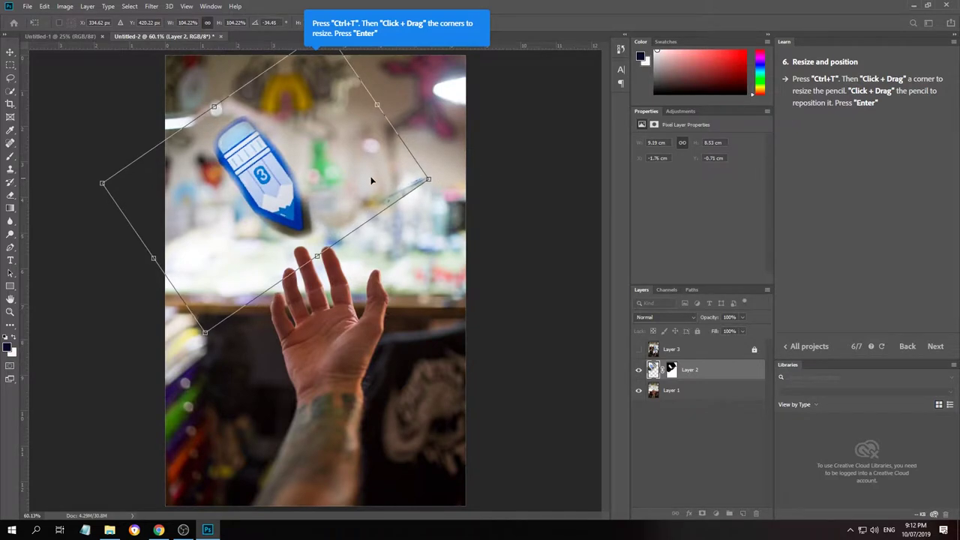
mouse_move(373, 180)
left_mouse_down()
mouse_move(382, 195)
mouse_move(388, 175)
left_mouse_up()
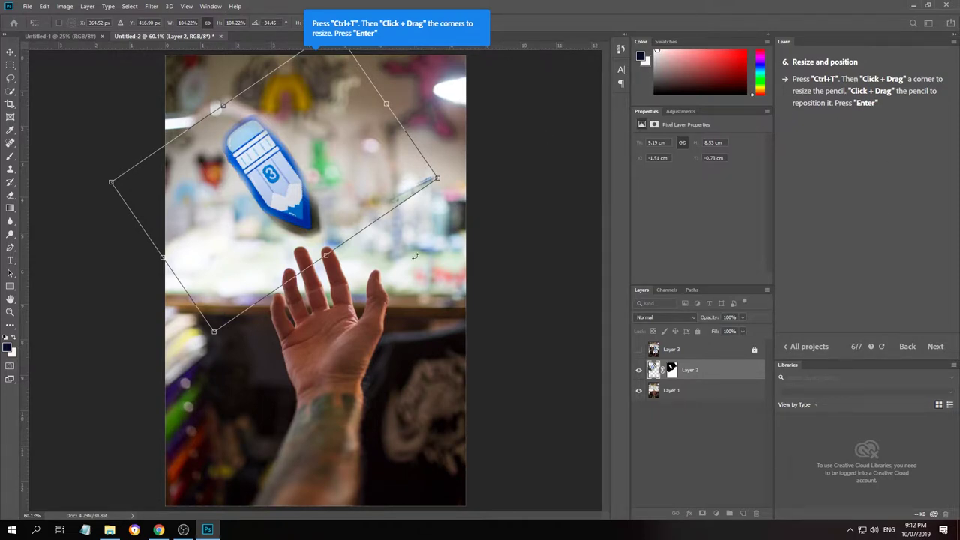
left_click_drag(437, 179, 371, 184)
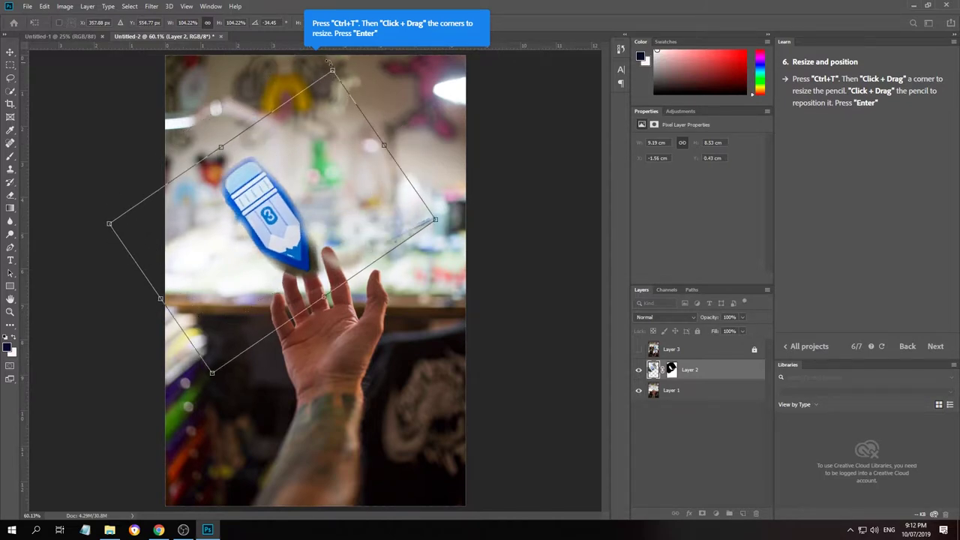
mouse_move(227, 147)
left_mouse_down()
mouse_move(310, 86)
mouse_move(259, 237)
mouse_move(288, 168)
mouse_move(309, 150)
left_mouse_up()
key("Return")
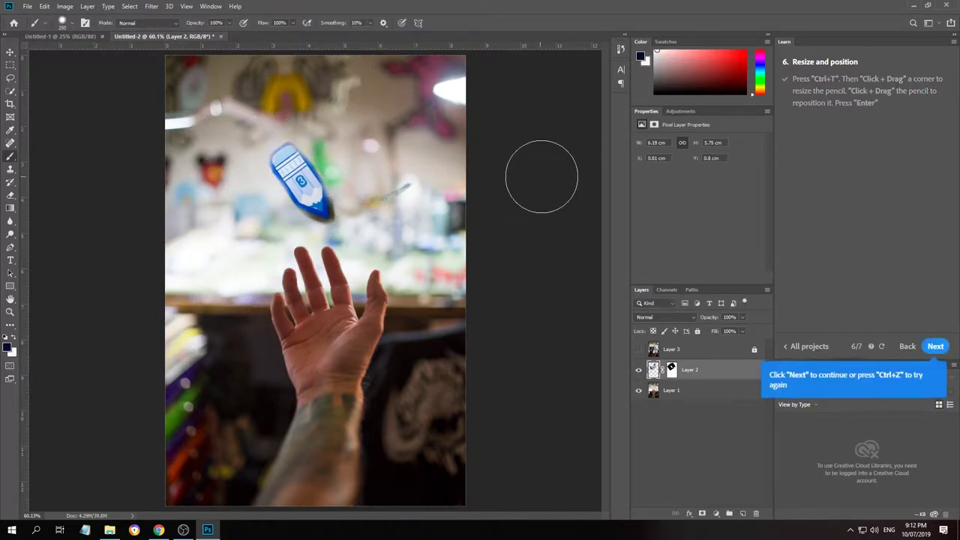
left_click(938, 346)
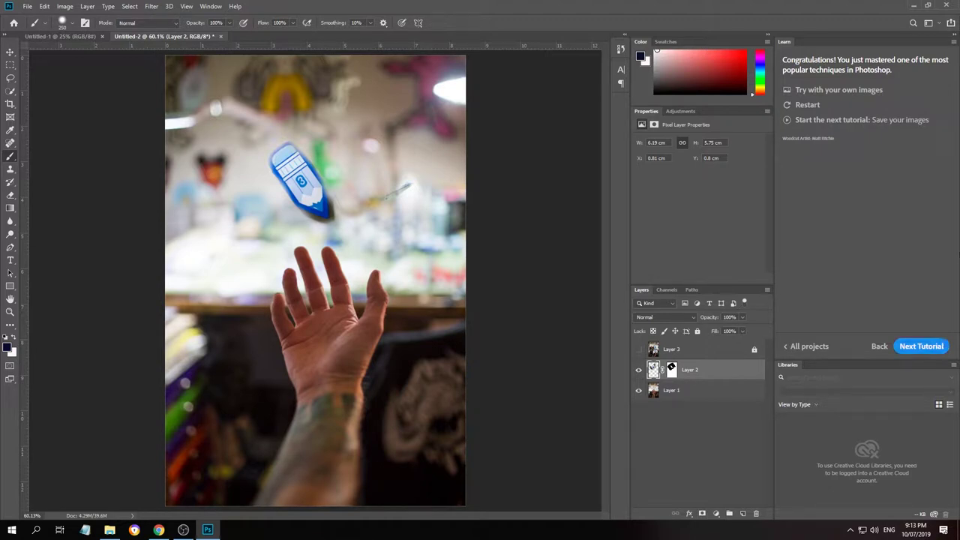
Save the brush tutorial image as training 4 in PSD format and open Save your images
left_click(938, 347)
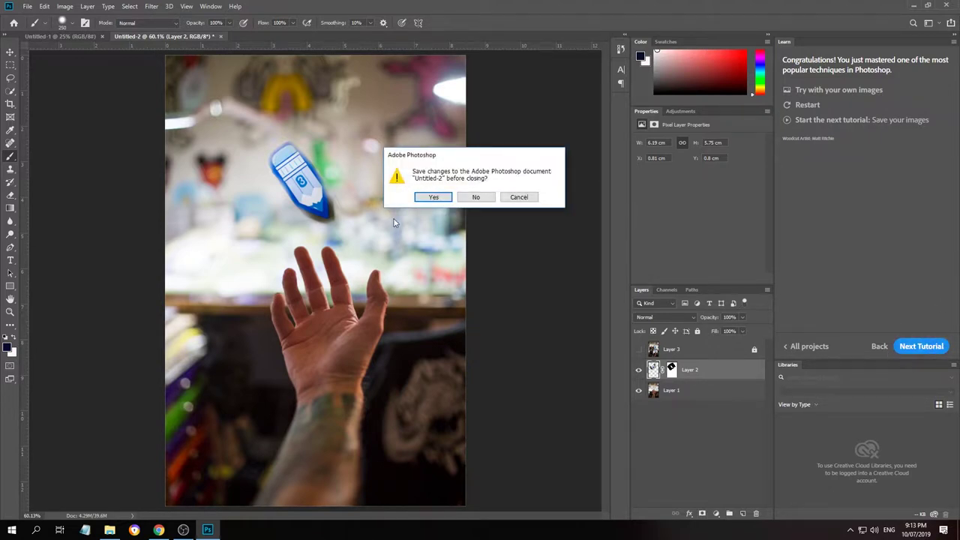
left_click(433, 197)
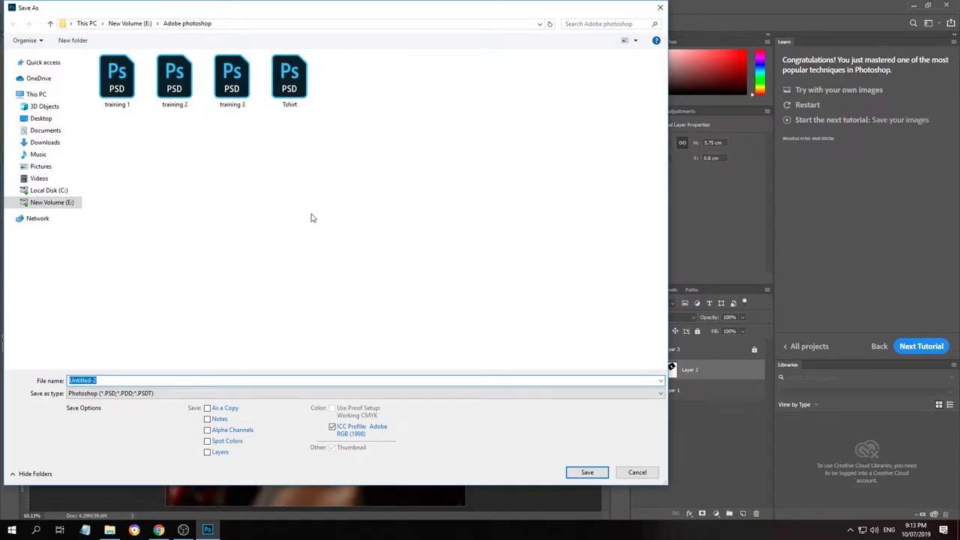
type("tra")
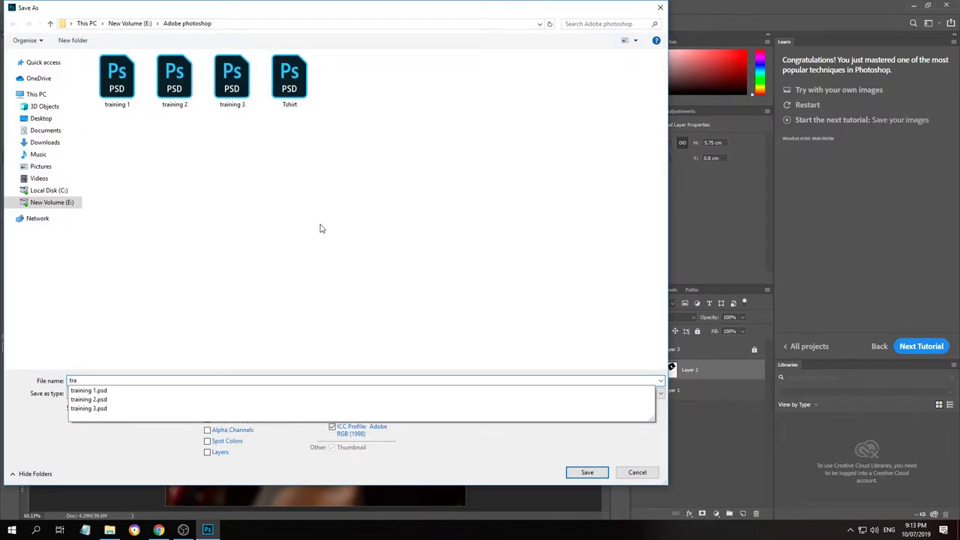
type("ining 4")
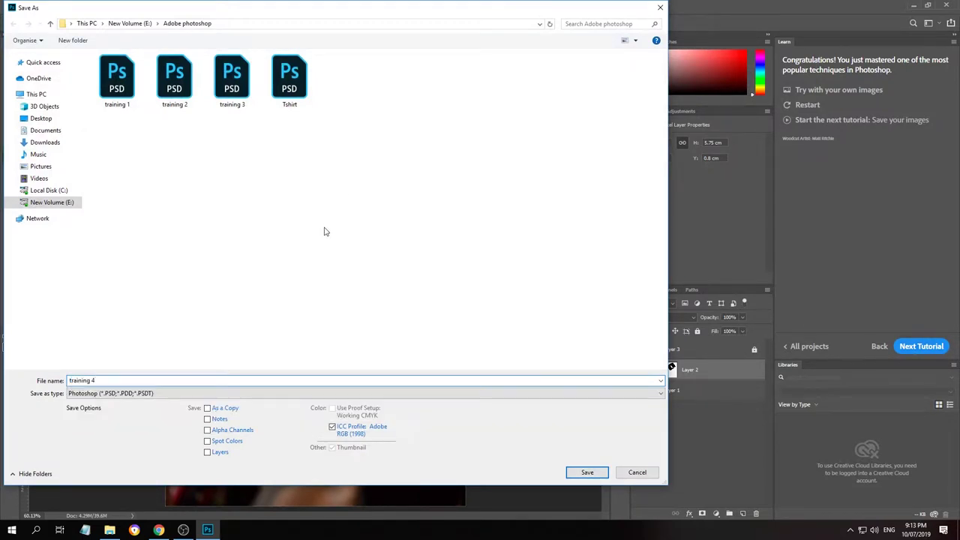
key("Return")
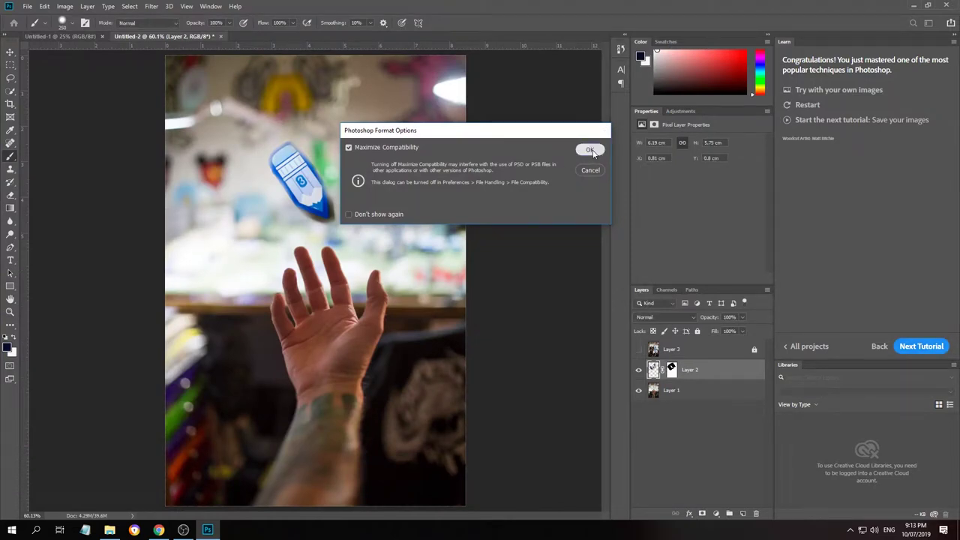
left_click(591, 150)
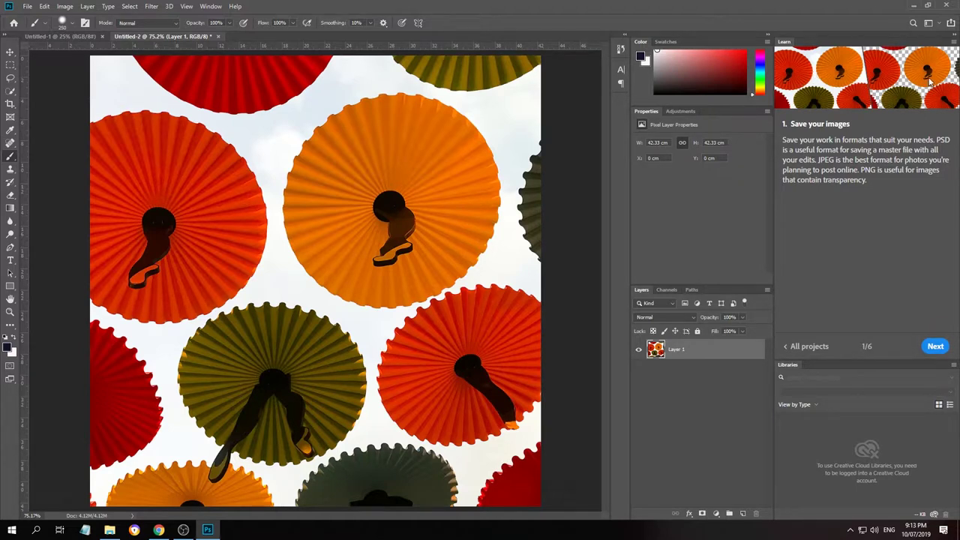
Advance the Save your images tutorial to step 2, saving a master PSD file
left_click(935, 347)
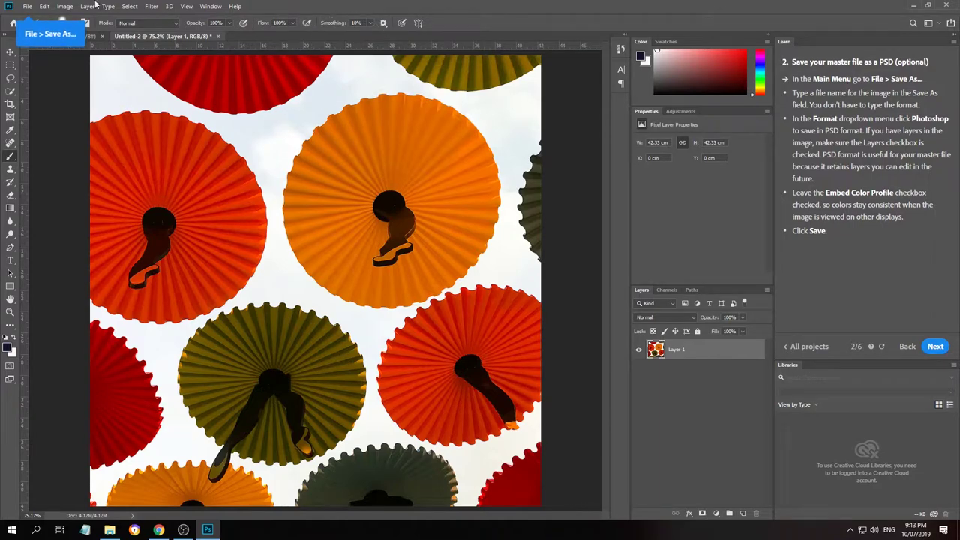
Open Save As, name the file umbrella, and keep the Photoshop (*.PSD) format
left_click(27, 6)
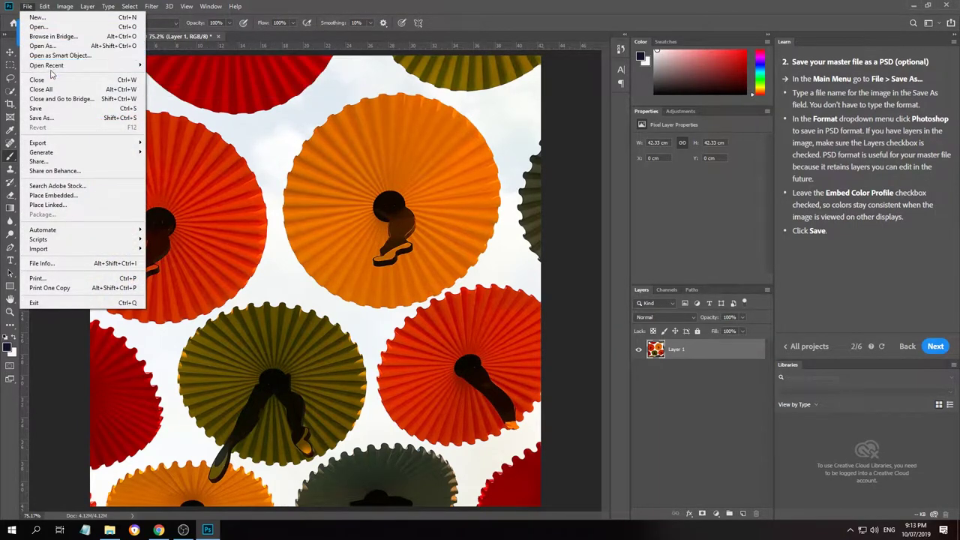
left_click(47, 119)
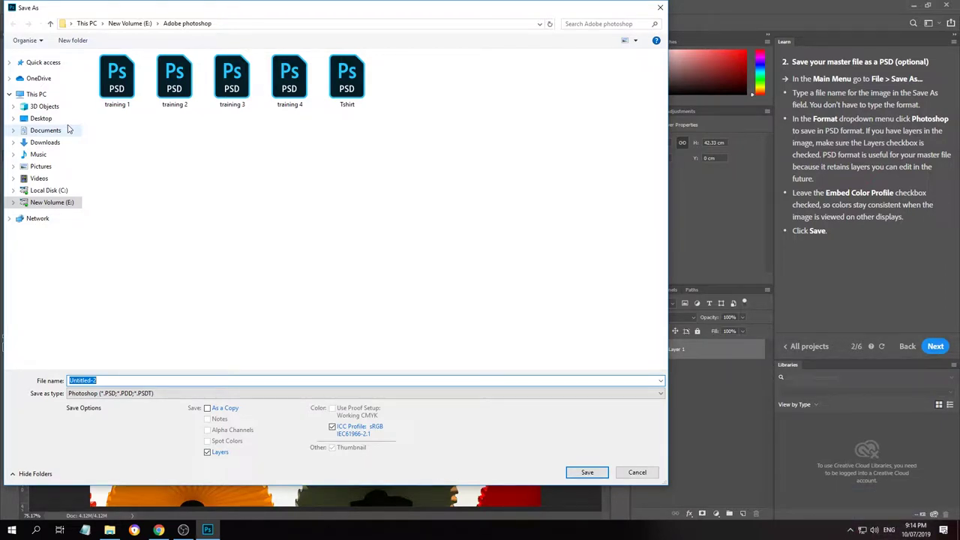
type("umbrella")
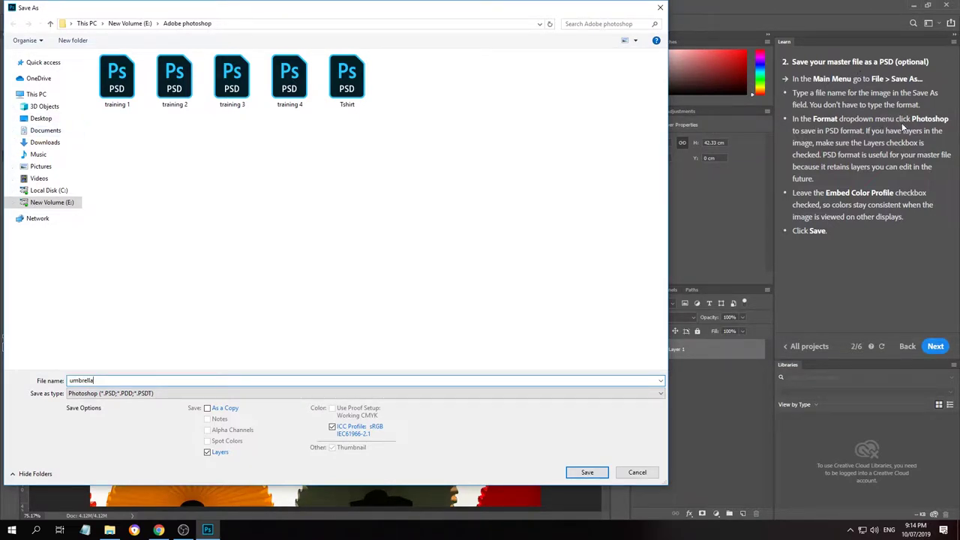
left_click(170, 394)
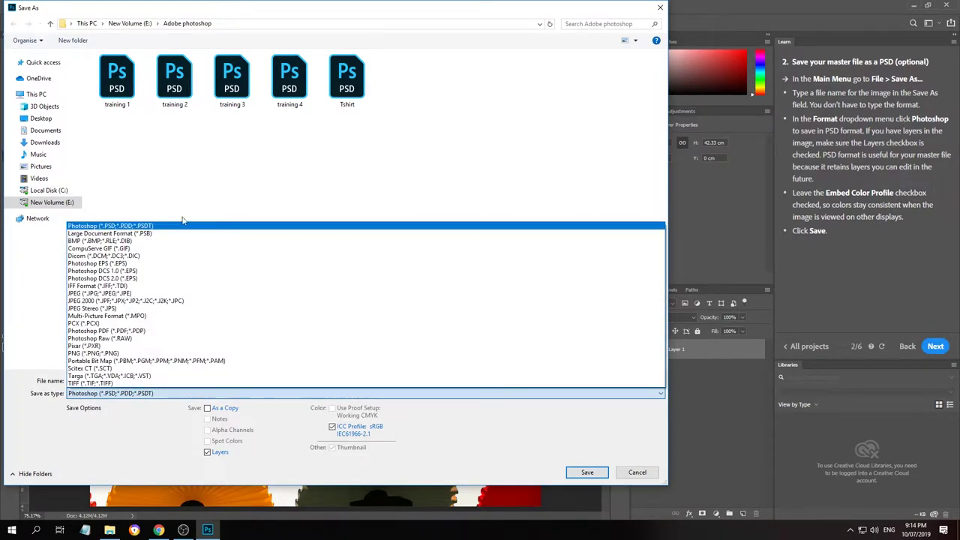
left_click(178, 226)
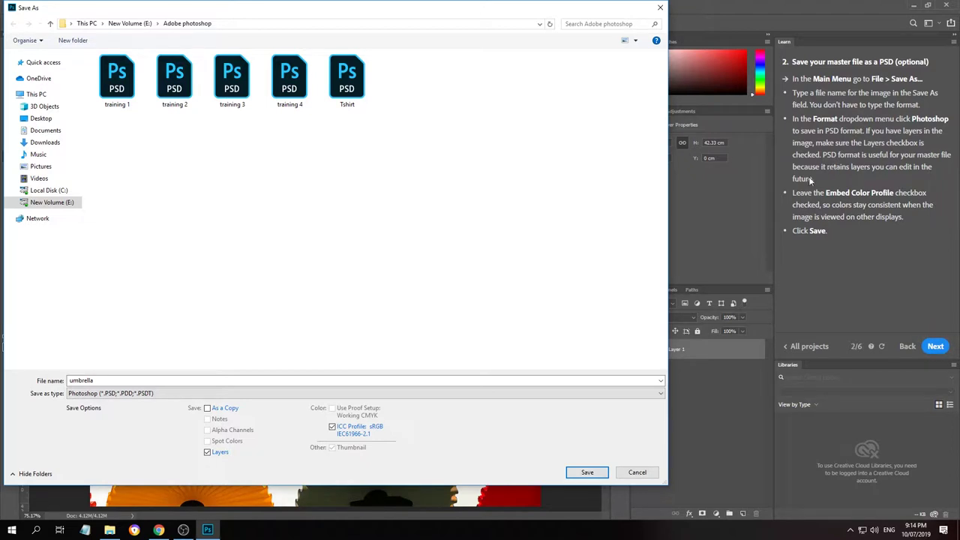
Cancel the dialog, then save the image as umbrella.psd with maximized compatibility
left_click(637, 472)
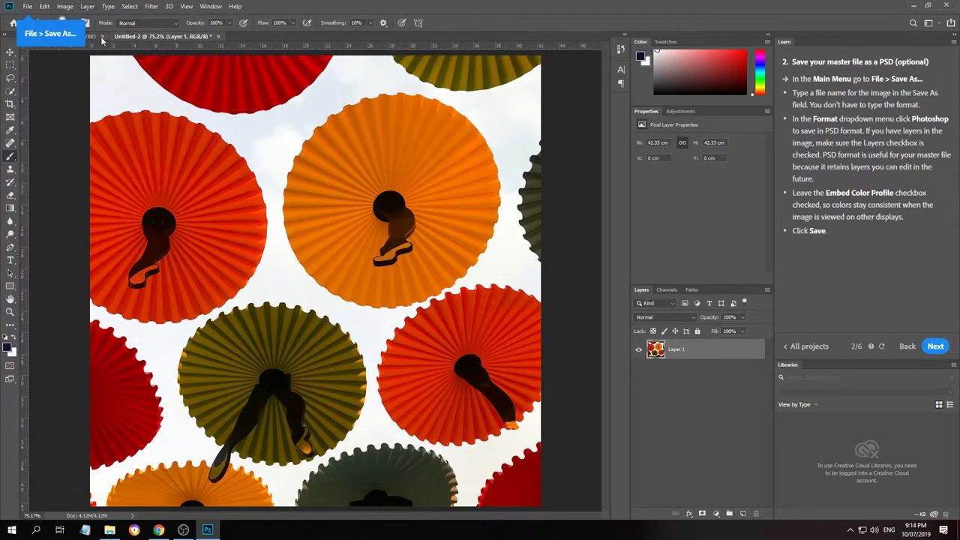
left_click(28, 6)
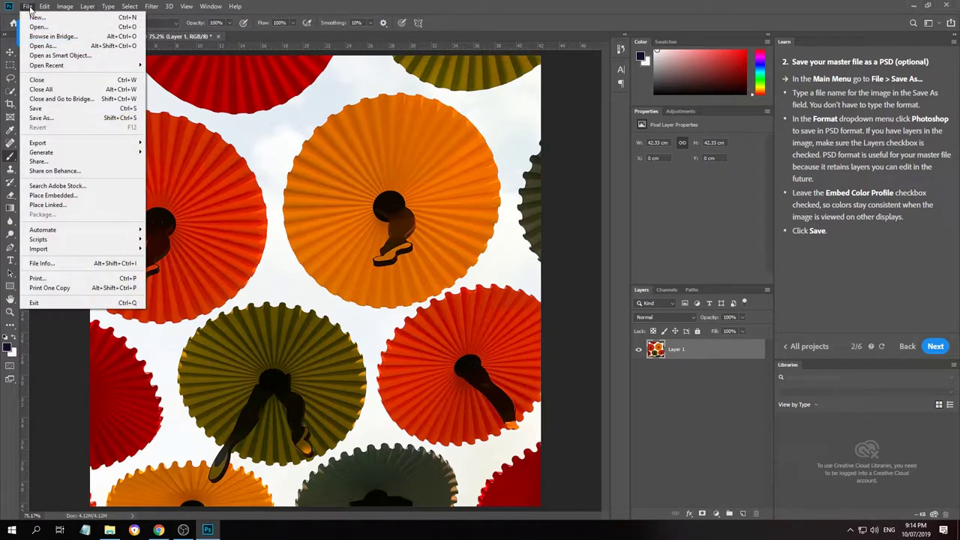
left_click(64, 120)
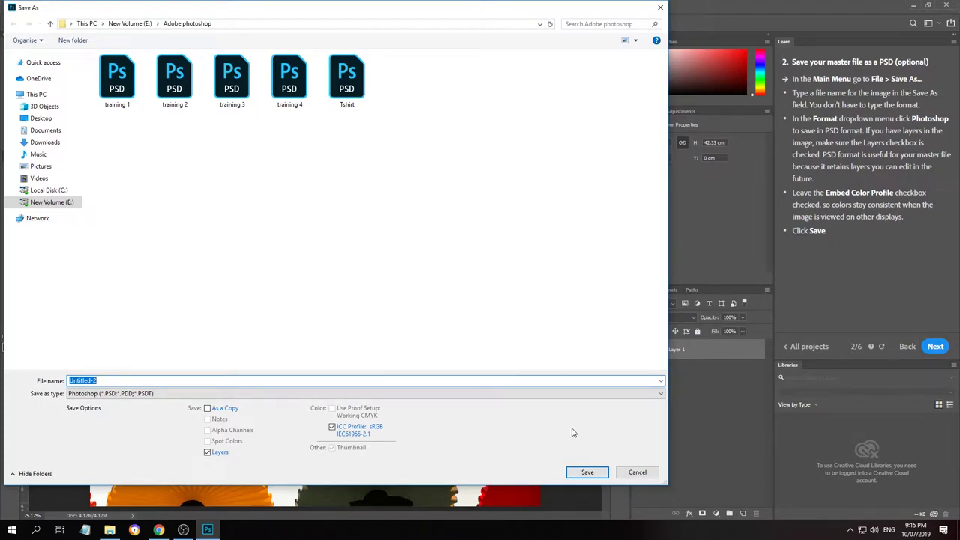
type("umbrella")
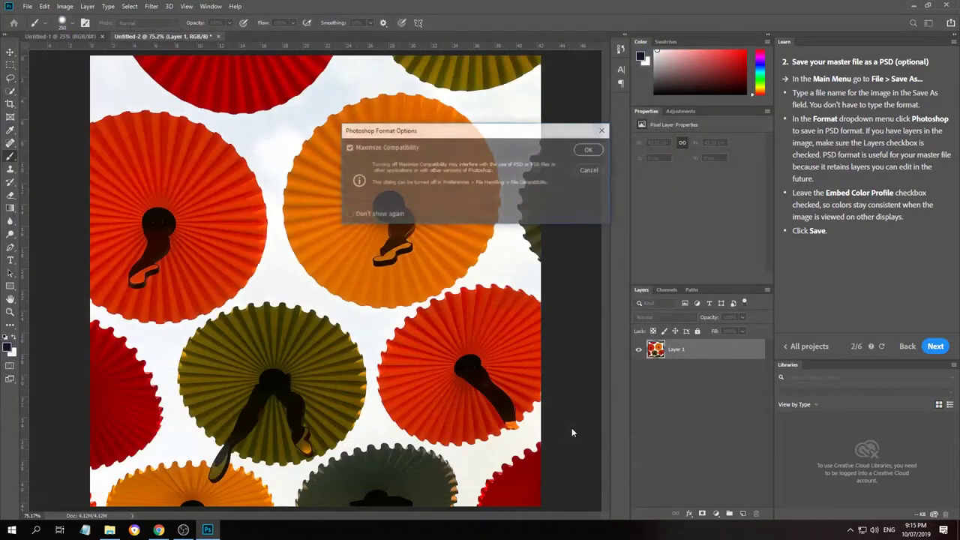
key("Return")
left_click(590, 149)
Save the umbrella image as a High-quality JPEG and advance the tutorial to step 4
left_click(936, 347)
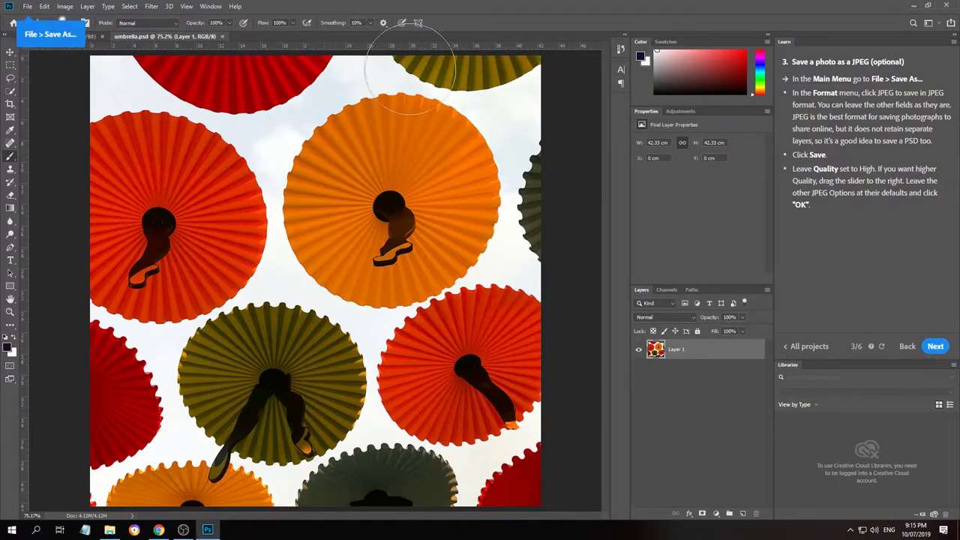
left_click(28, 8)
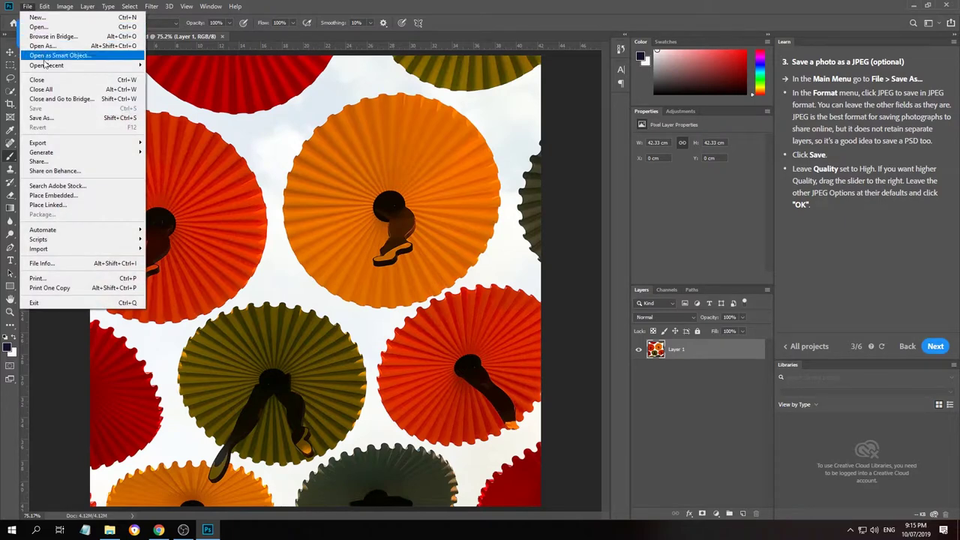
left_click(71, 118)
left_click(124, 393)
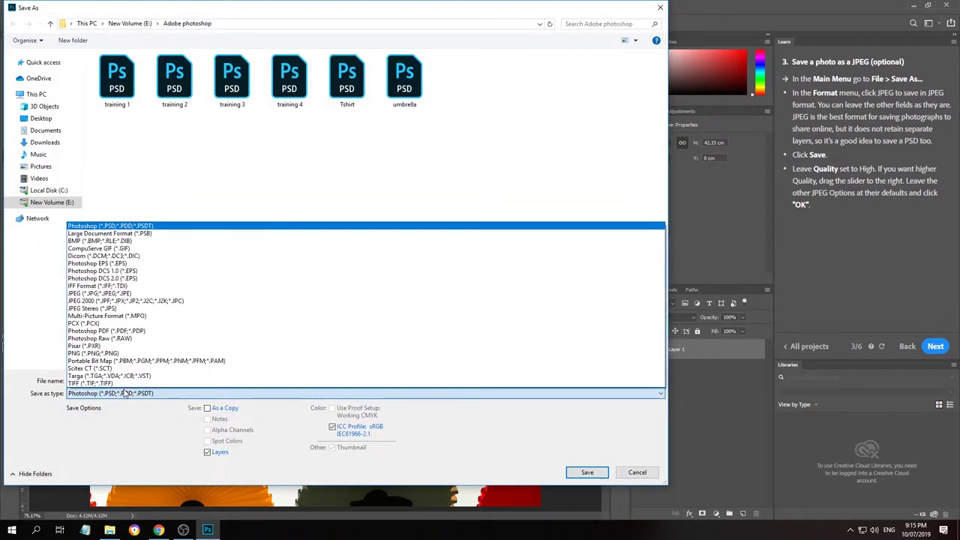
left_click(113, 293)
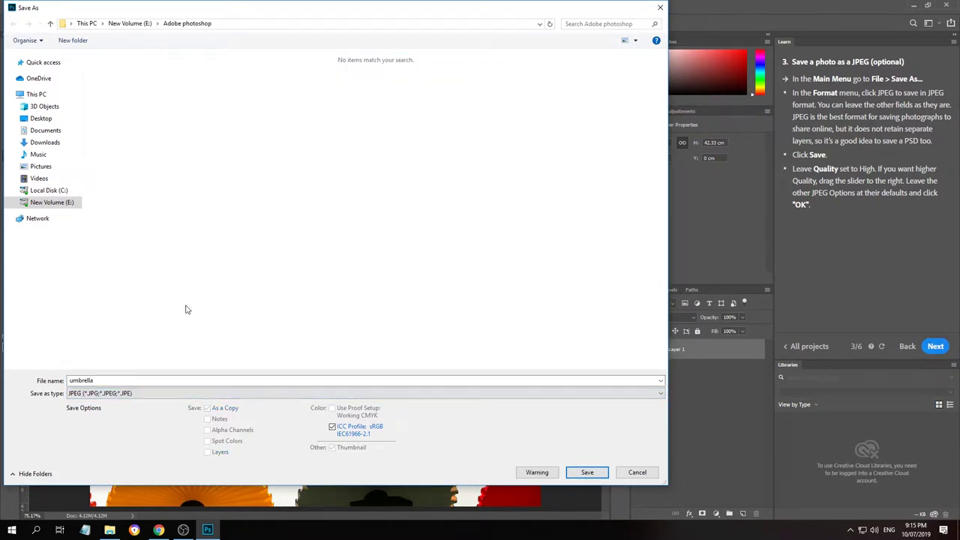
left_click(586, 473)
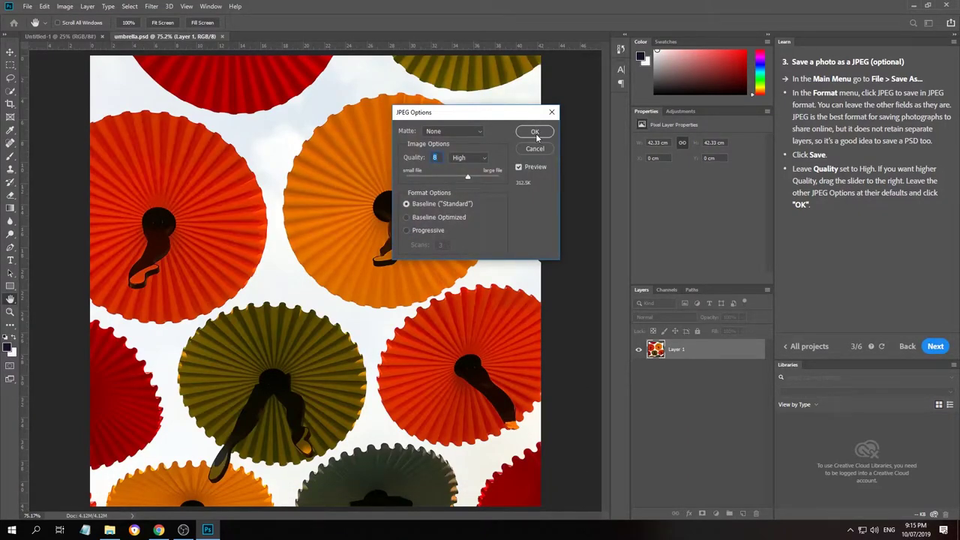
left_click(535, 132)
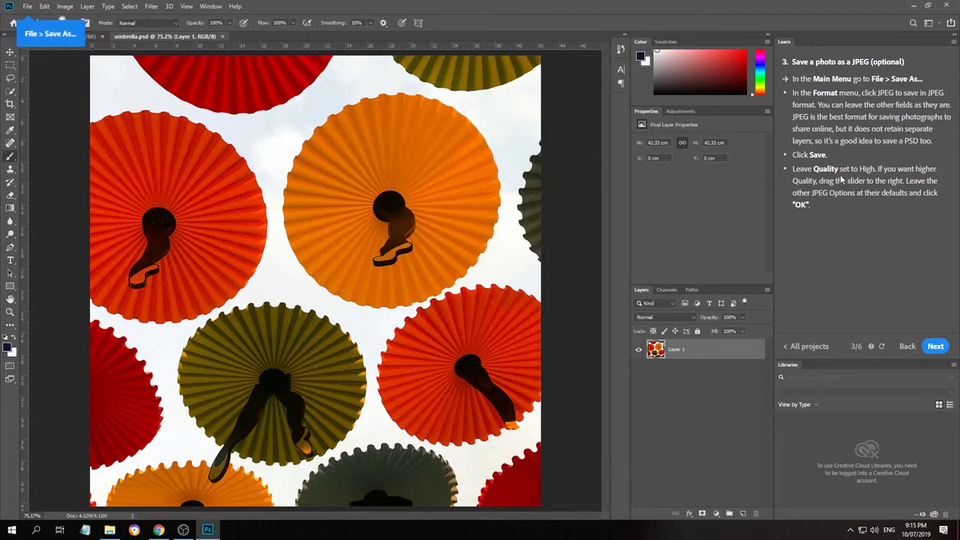
left_click(932, 347)
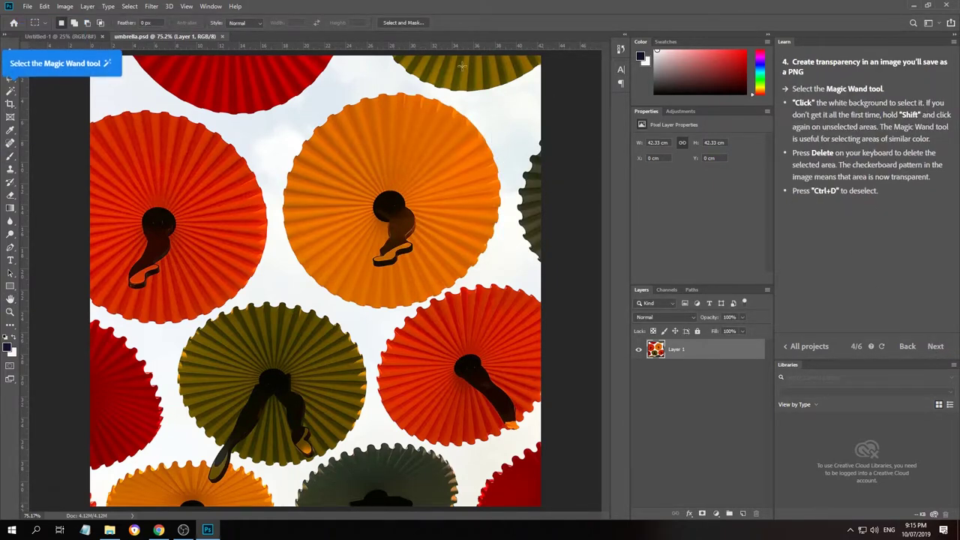
left_click(29, 8)
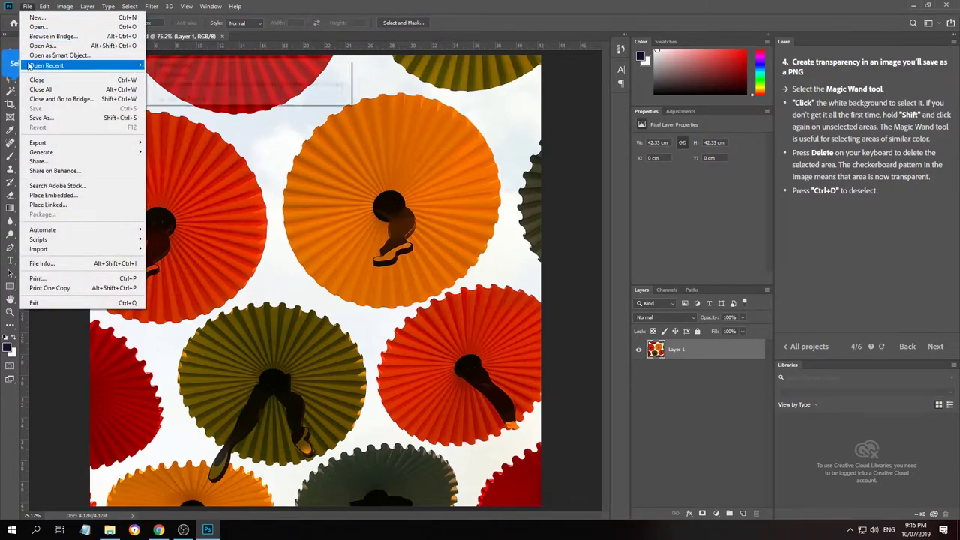
left_click(41, 118)
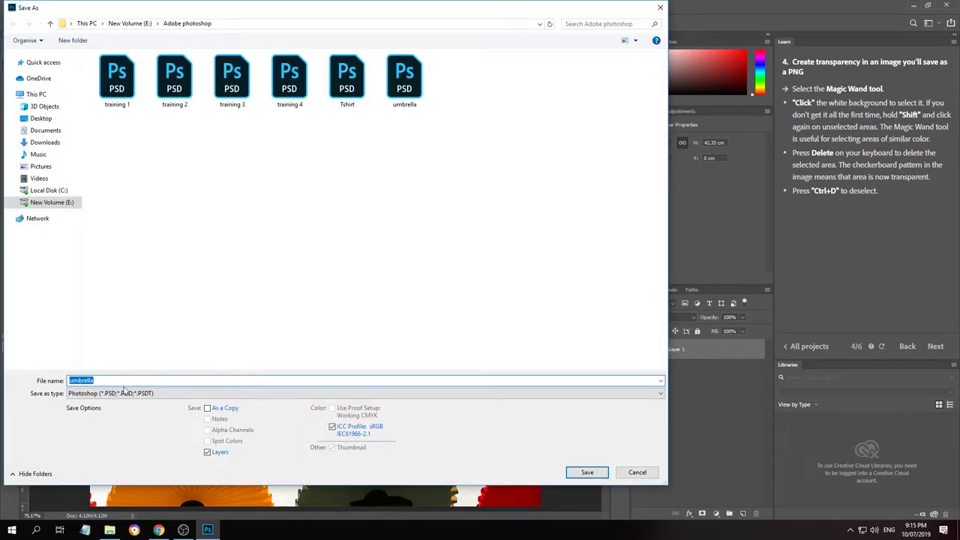
left_click(126, 393)
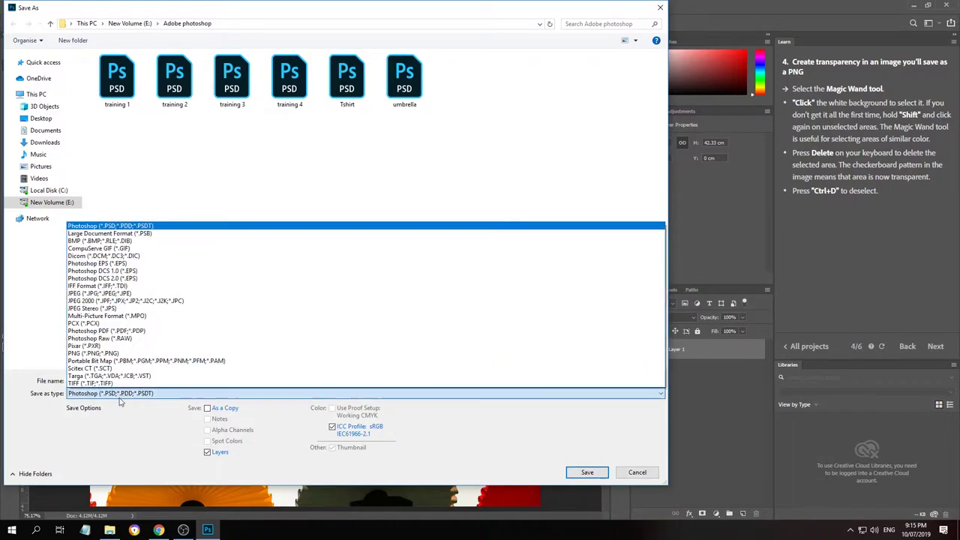
left_click(111, 354)
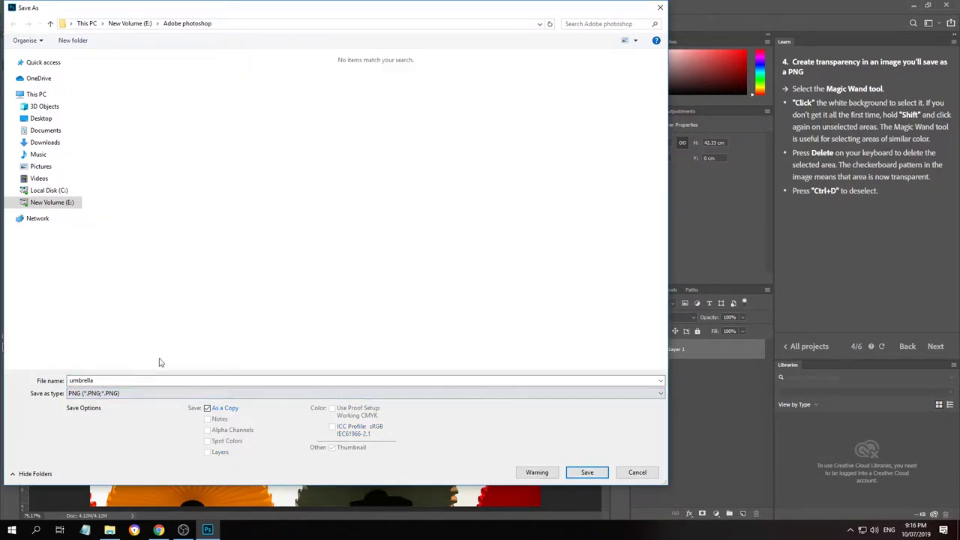
left_click(589, 473)
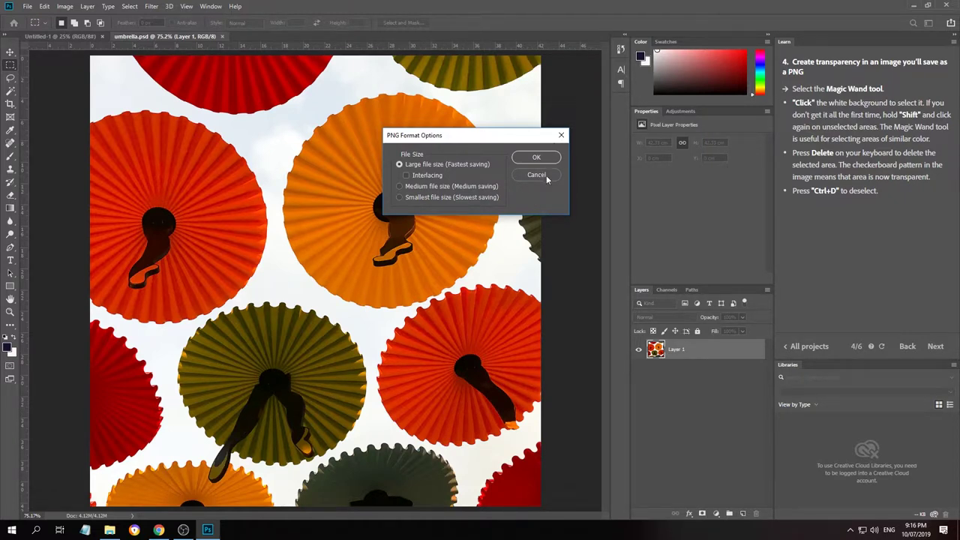
left_click(536, 176)
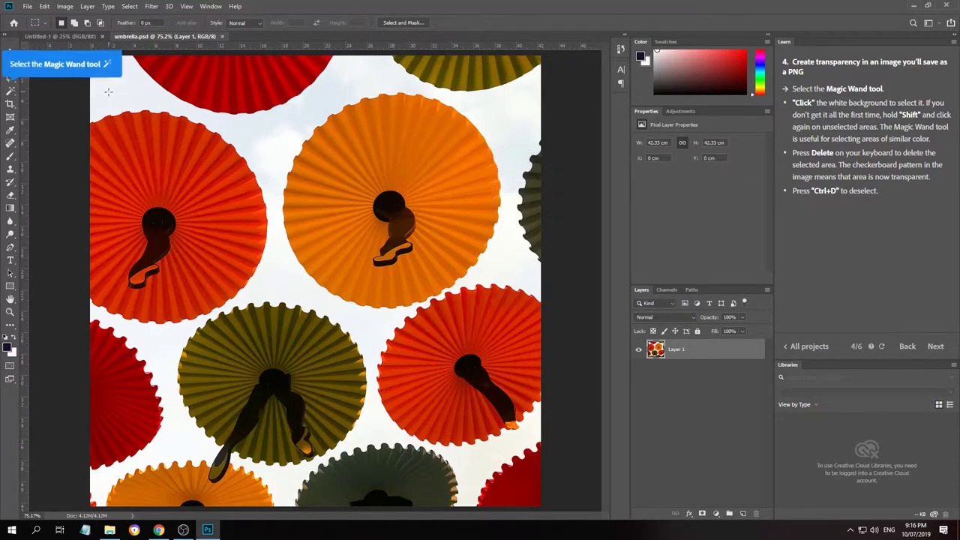
Magic Wand-select the white background between the parasols, delete it to transparency, and deselect
left_click(11, 91)
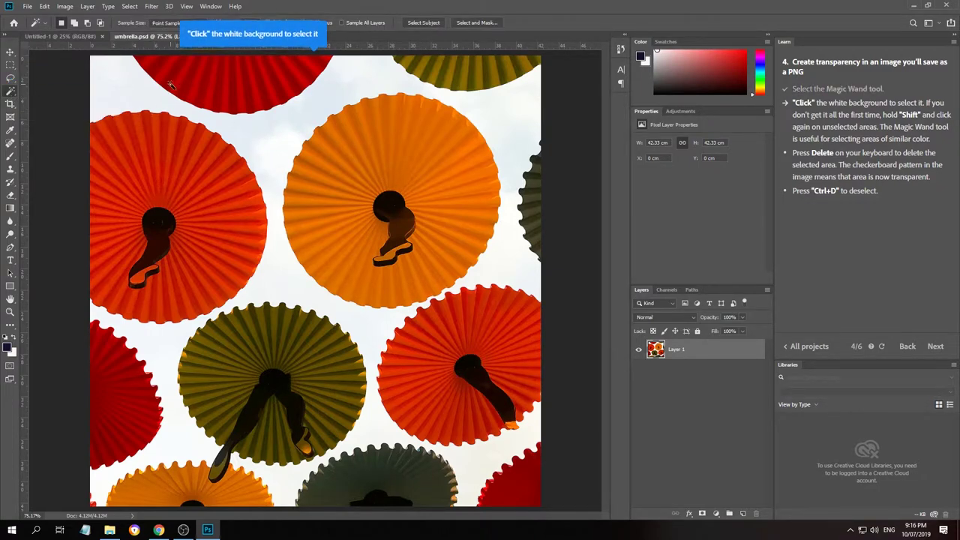
left_click(128, 84)
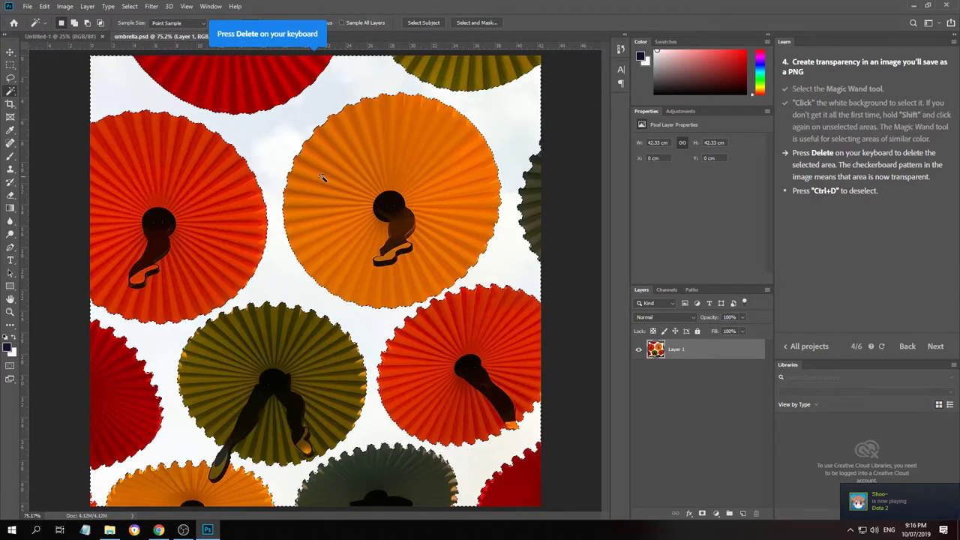
key("Delete")
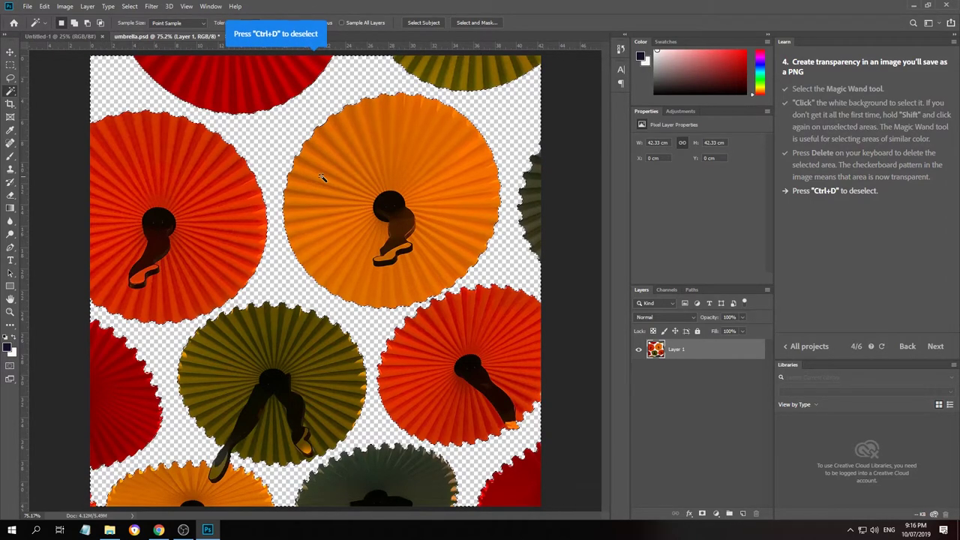
key("ctrl+d")
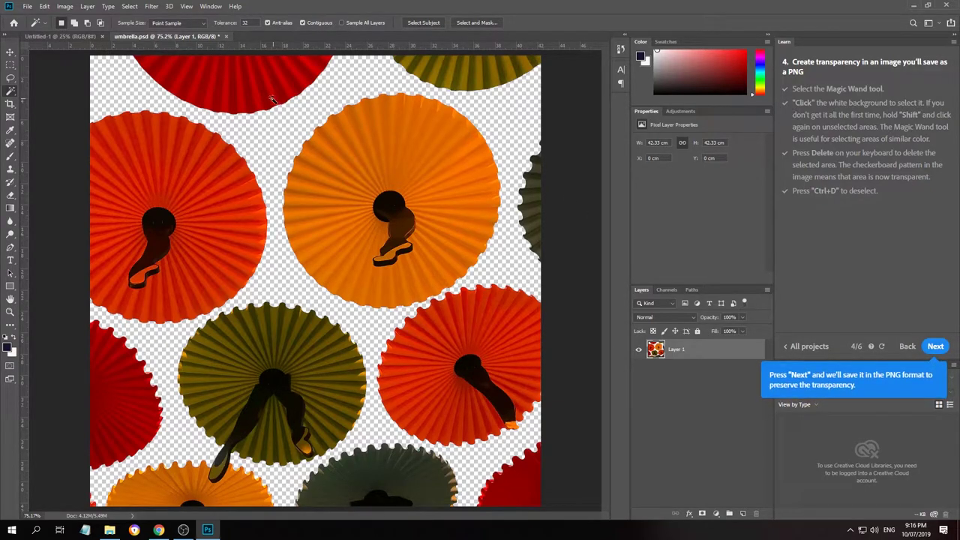
Save the transparent umbrella image as a PNG with default options and advance the tutorial to its final page
left_click(27, 6)
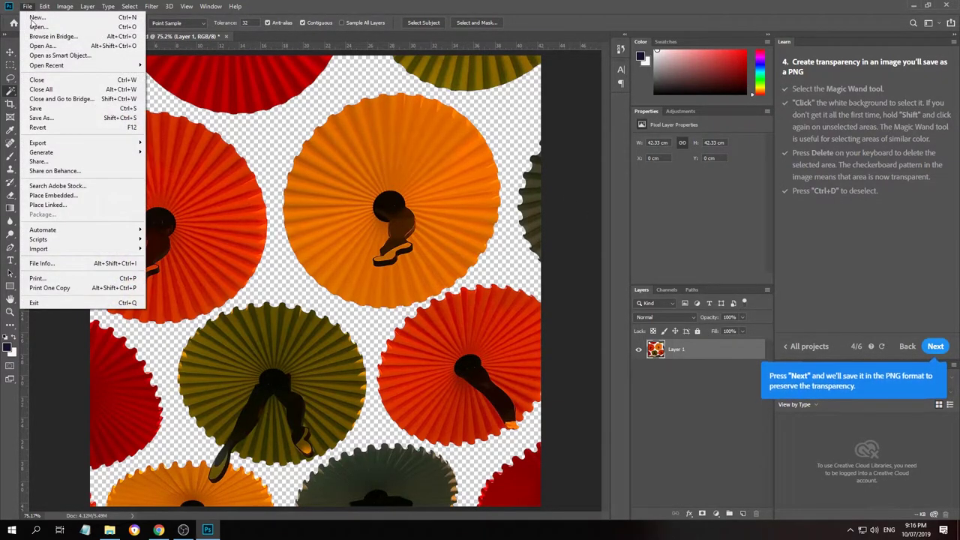
left_click(60, 118)
left_click(117, 393)
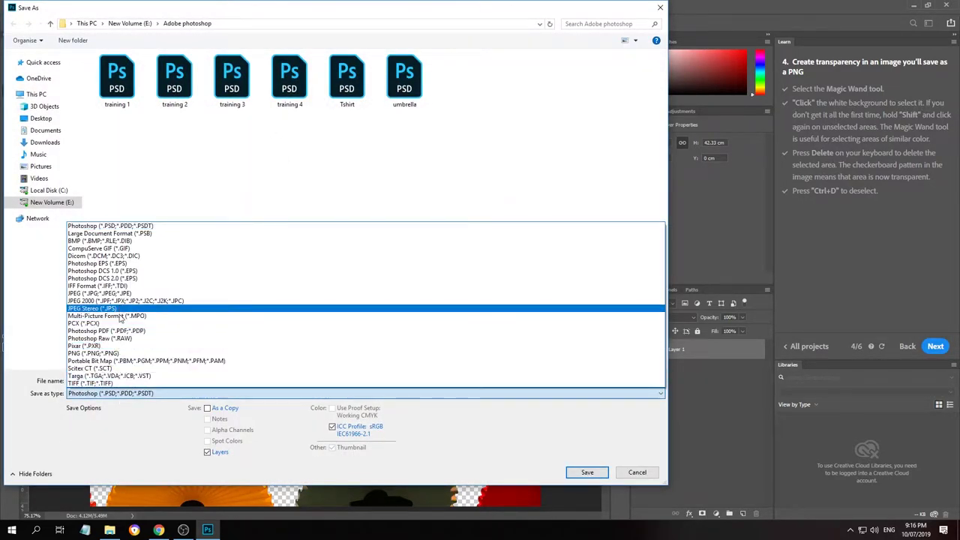
left_click(110, 353)
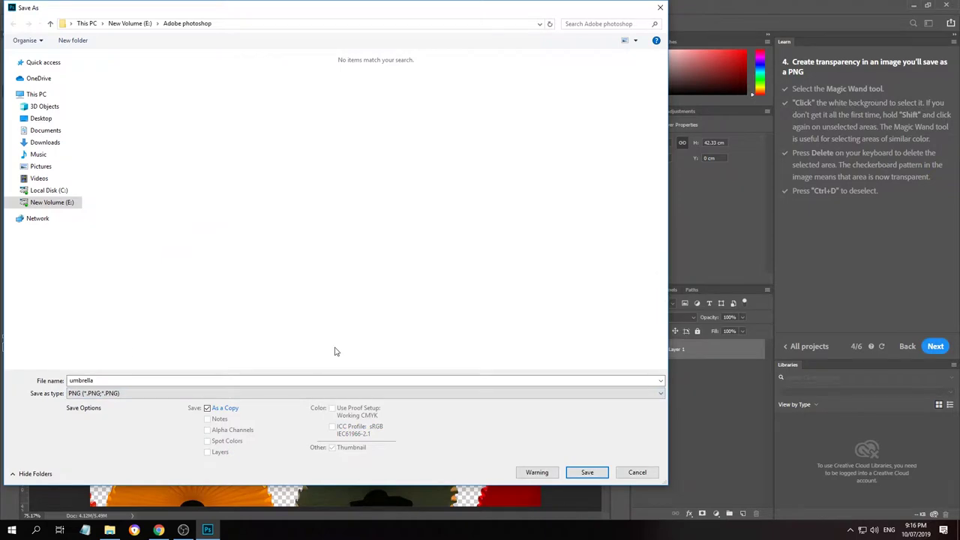
key("Return")
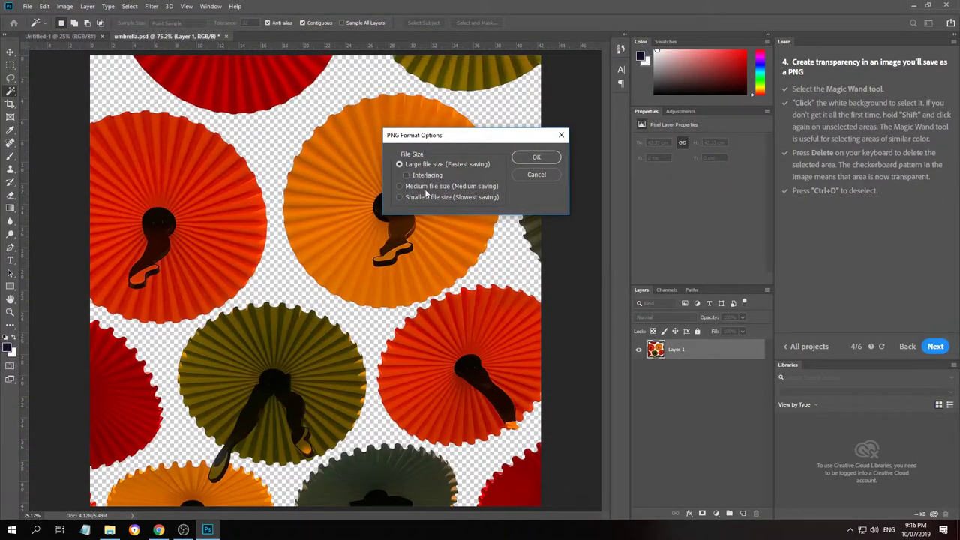
left_click(544, 159)
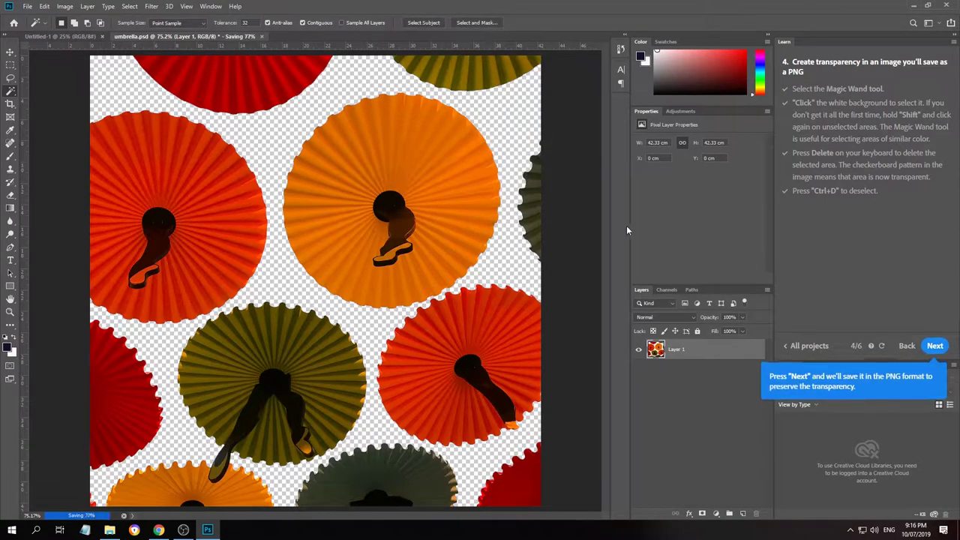
left_click(935, 347)
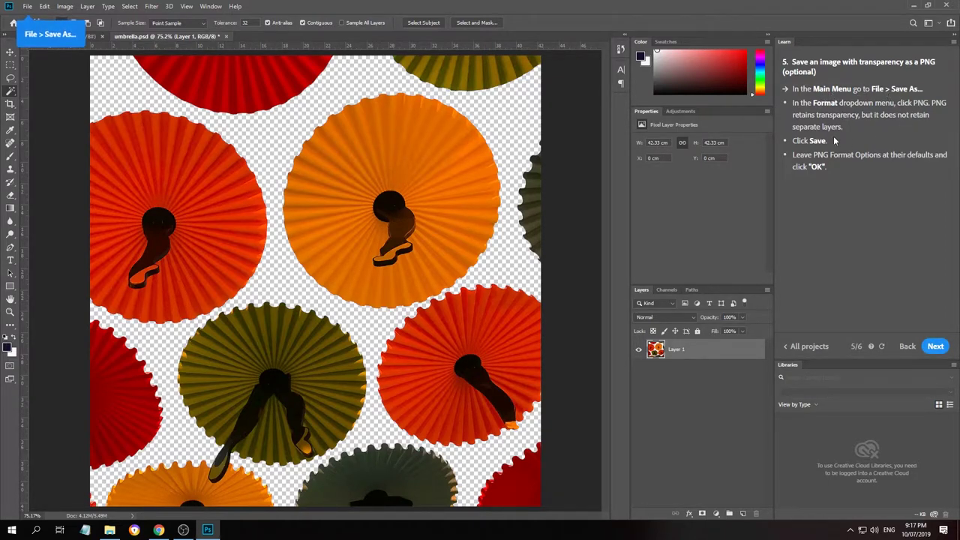
left_click(935, 346)
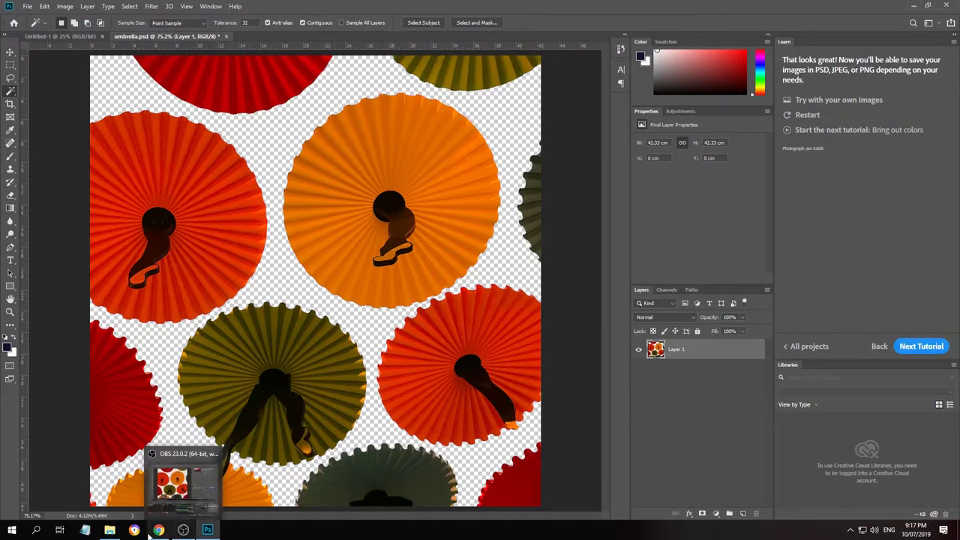
Open the Adobe photoshop folder from File Explorer's taskbar jump list
left_click(85, 530)
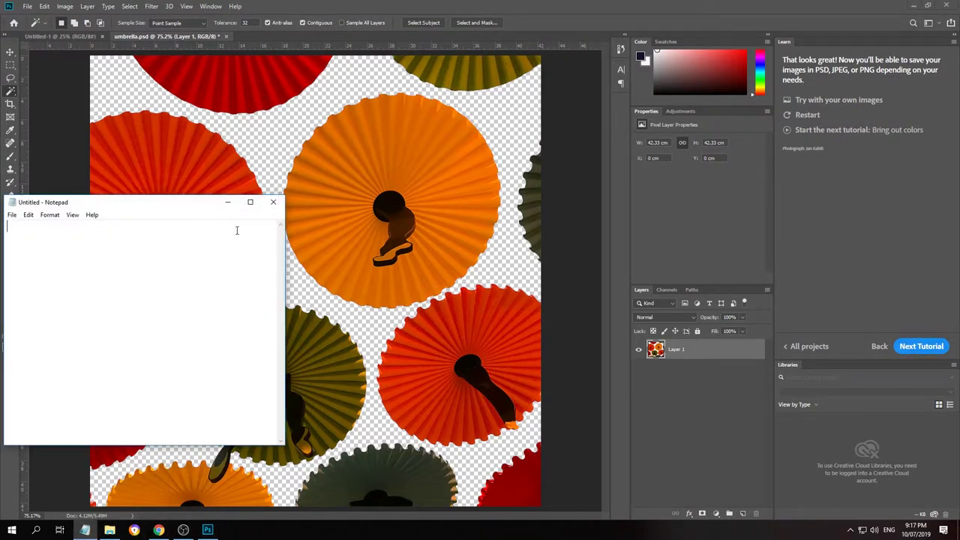
left_click(228, 201)
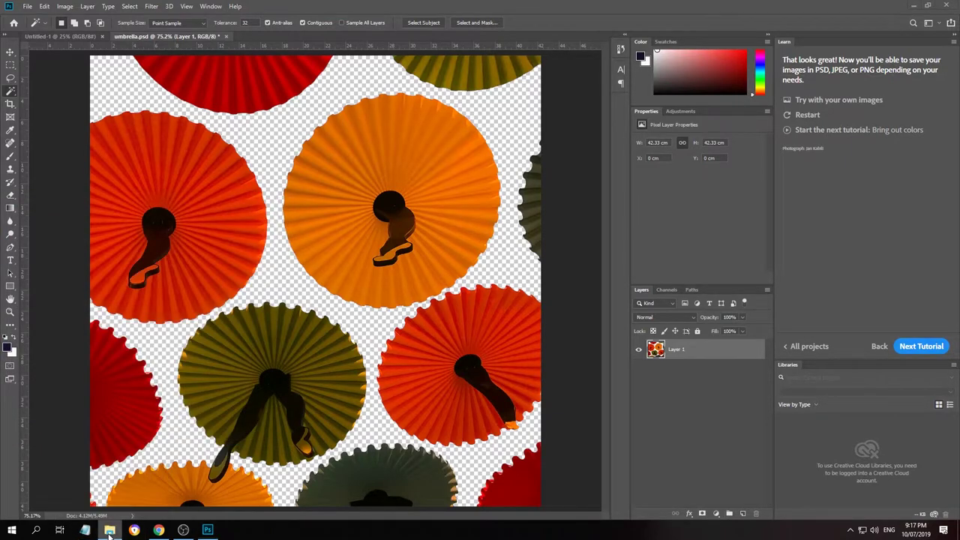
left_click(109, 530)
right_click(109, 531)
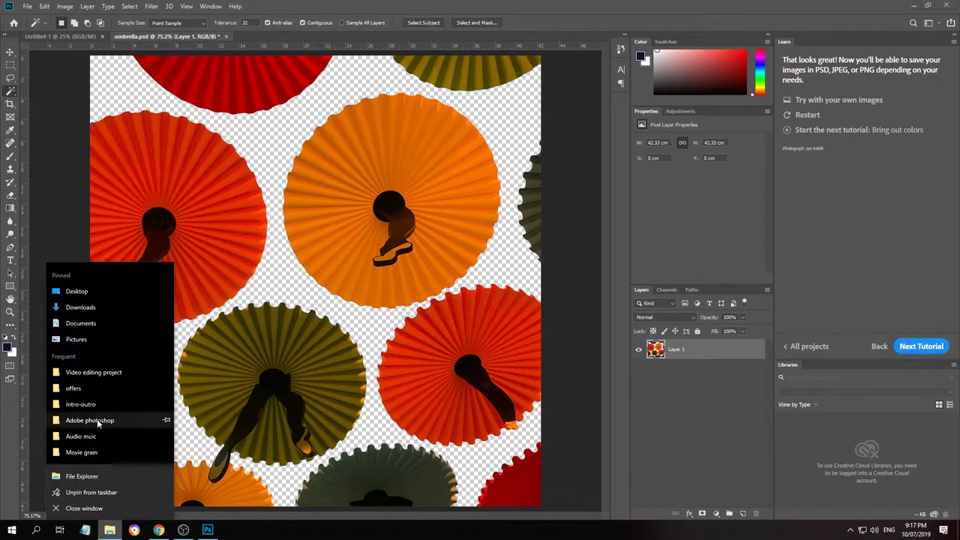
left_click(121, 372)
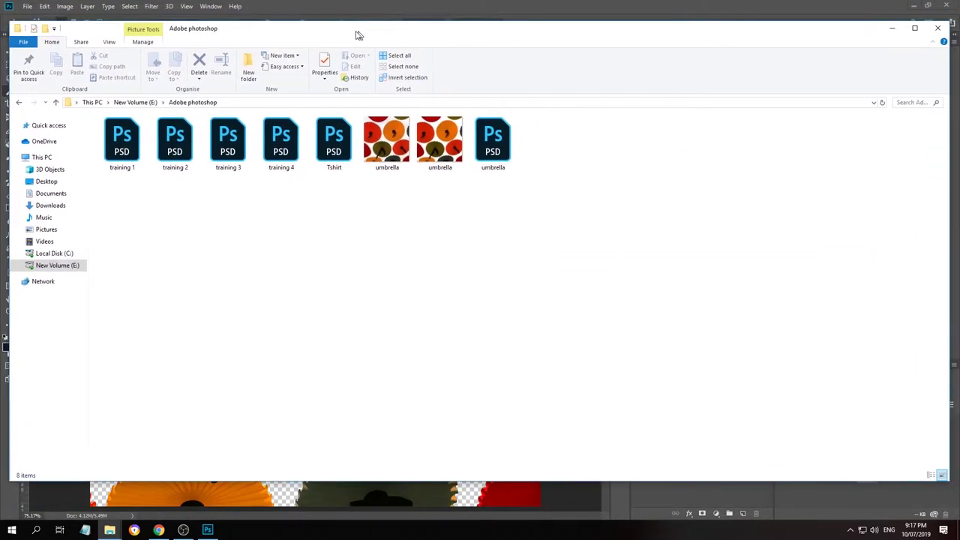
Resize and centre the folder window, then view umbrella.jpg in Photos
left_click_drag(917, 171, 598, 172)
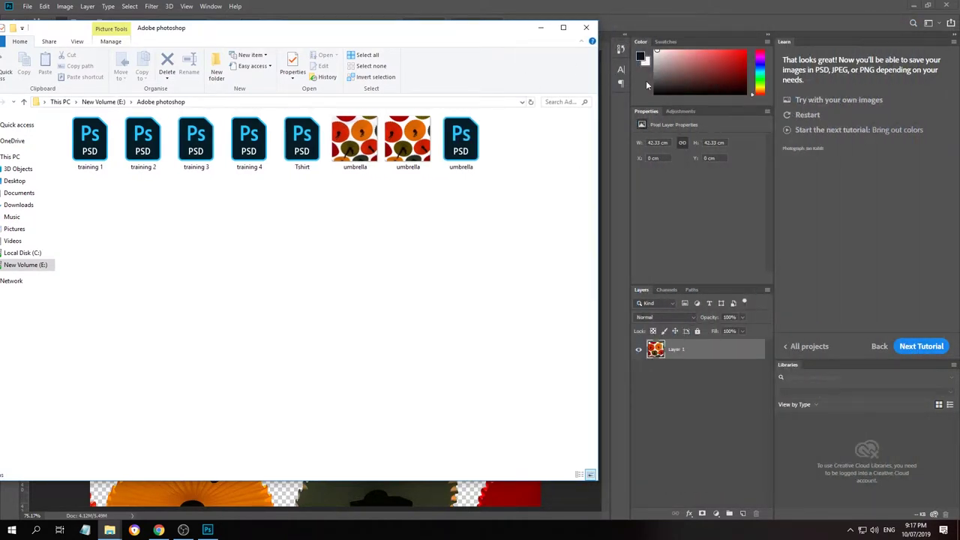
left_click_drag(437, 38, 566, 45)
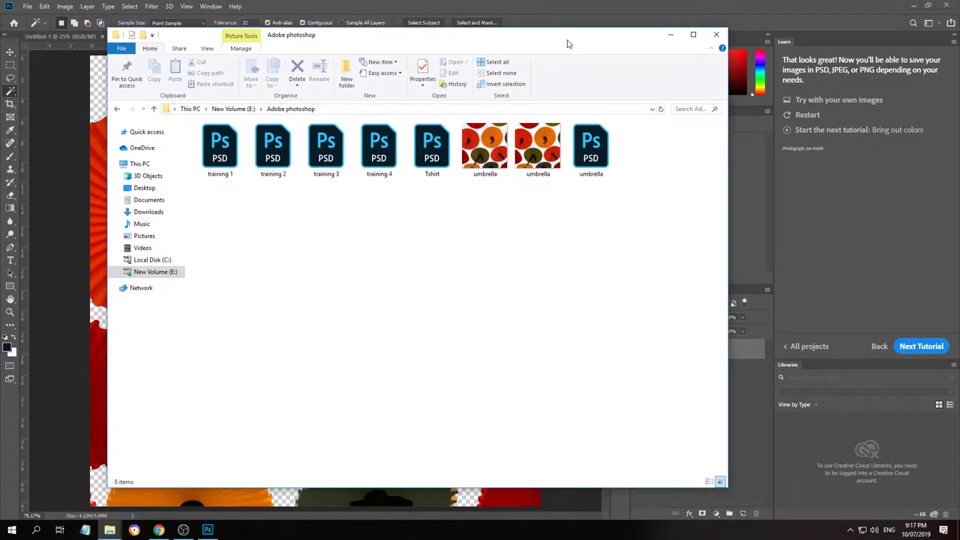
left_click(604, 147)
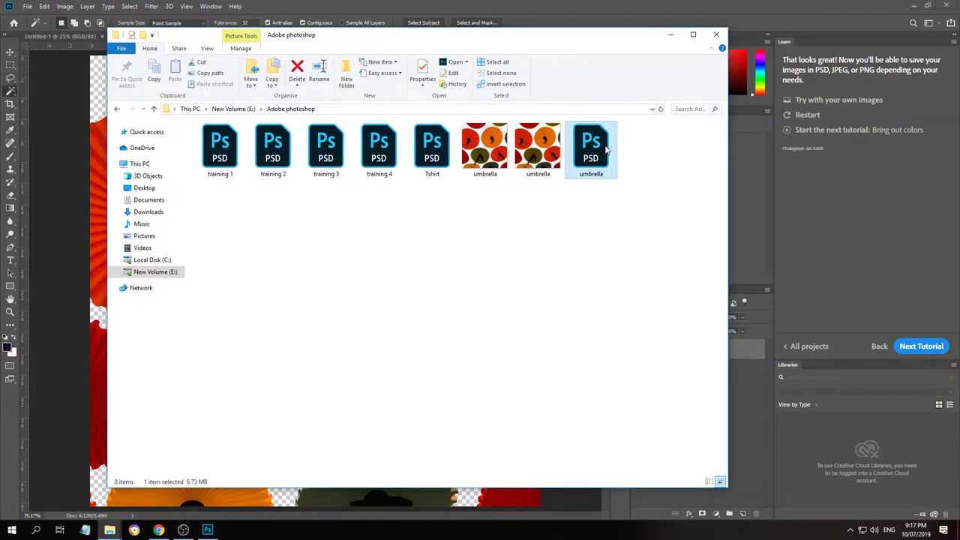
double_click(486, 163)
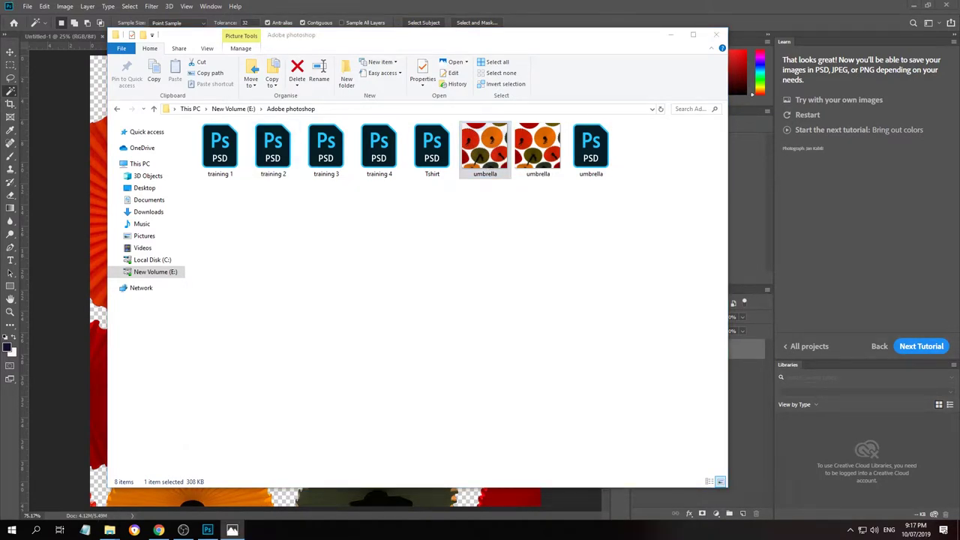
left_click_drag(364, 59, 176, 35)
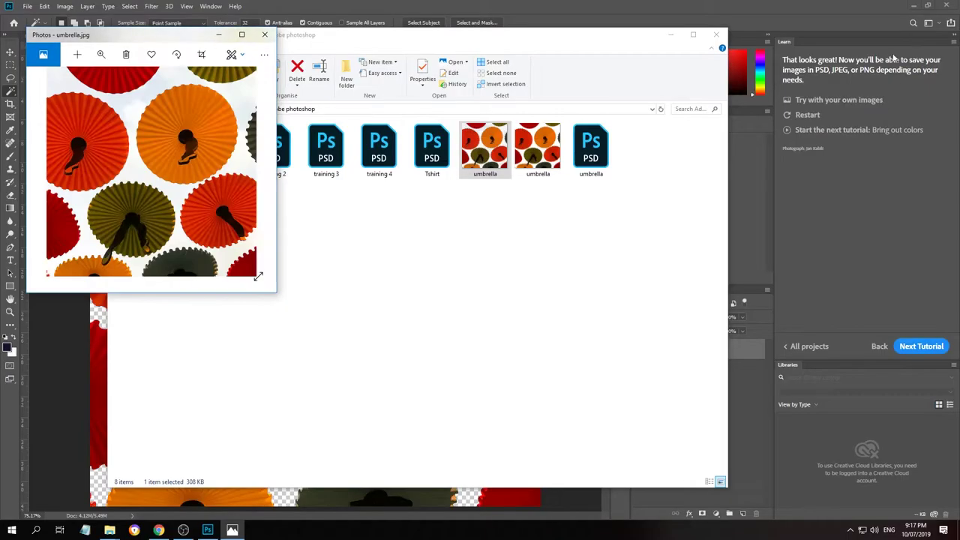
View the umbrella PNG full screen, close it, and close File Explorer
left_click(538, 146)
double_click(538, 150)
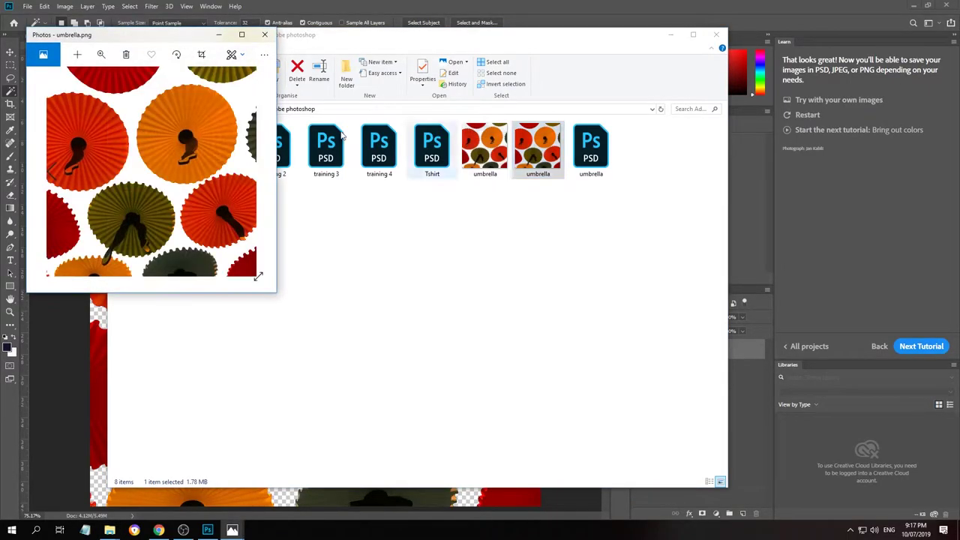
left_click(246, 35)
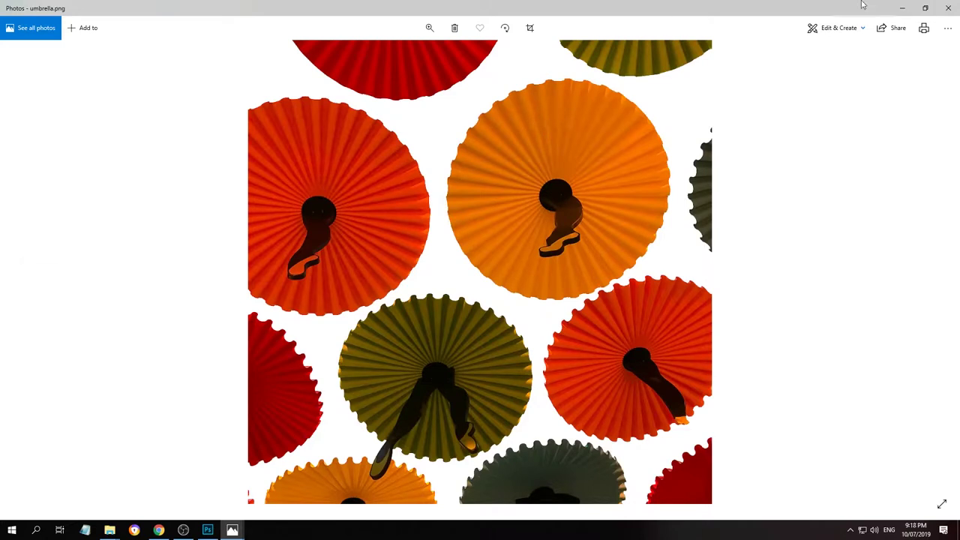
left_click(949, 8)
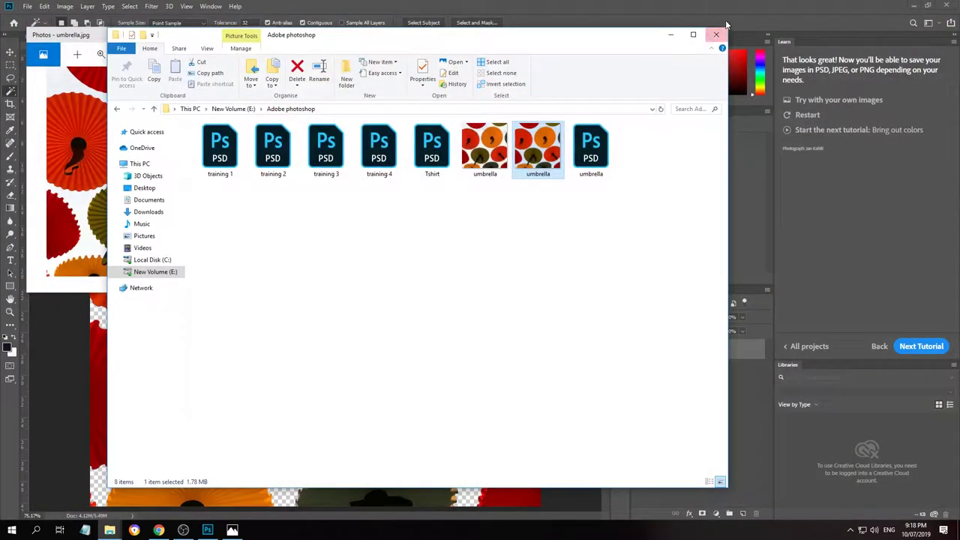
left_click(717, 34)
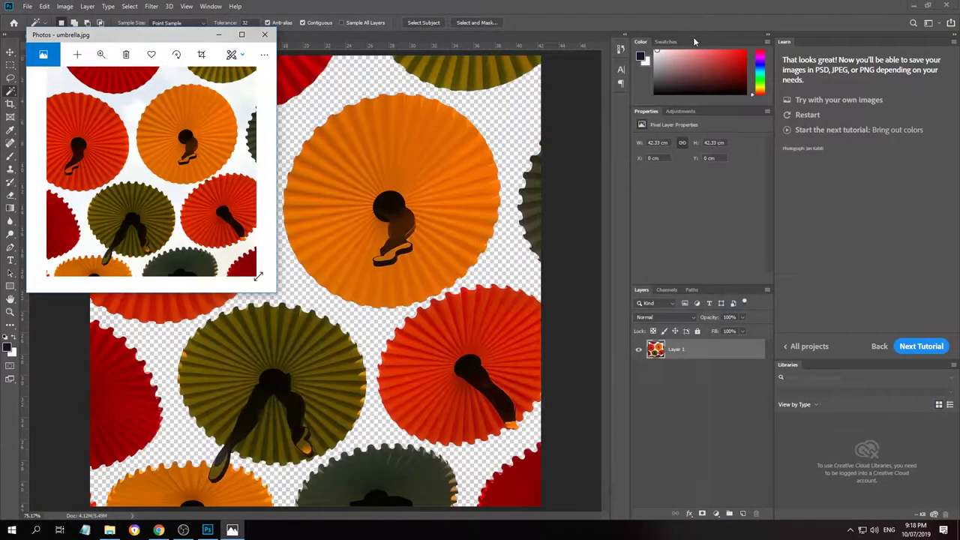
Close the Photos viewer and notification, start Bring out colors, saving umbrella.psd when asked
left_click(264, 38)
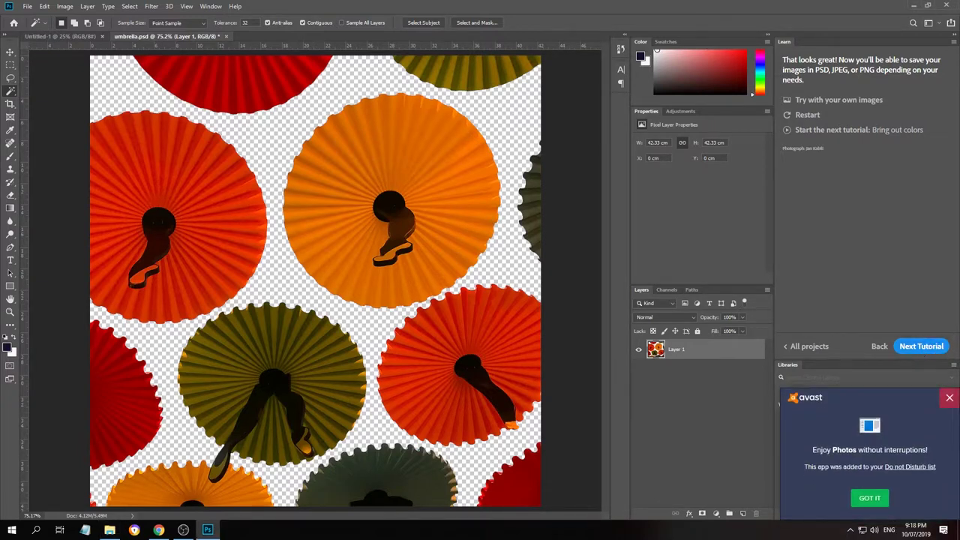
left_click(950, 398)
left_click(947, 5)
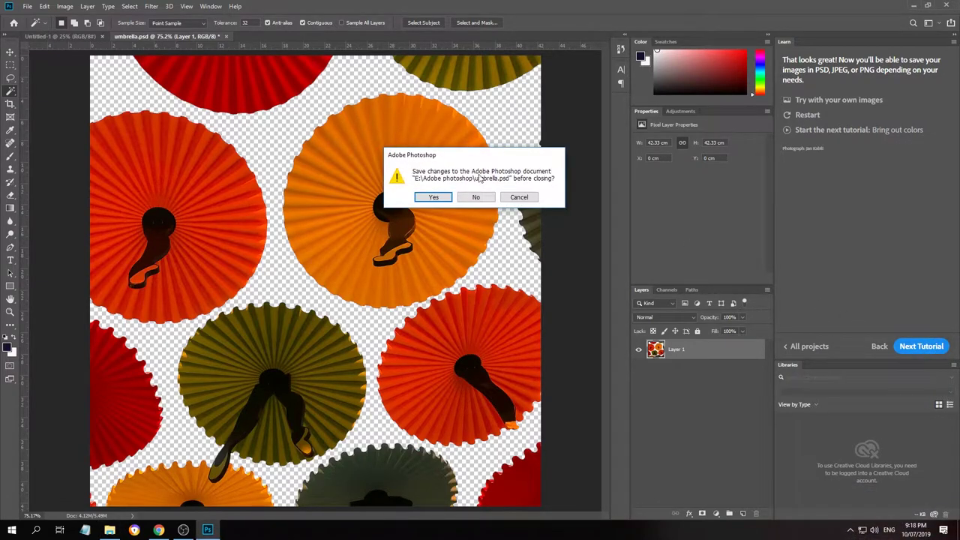
left_click(432, 198)
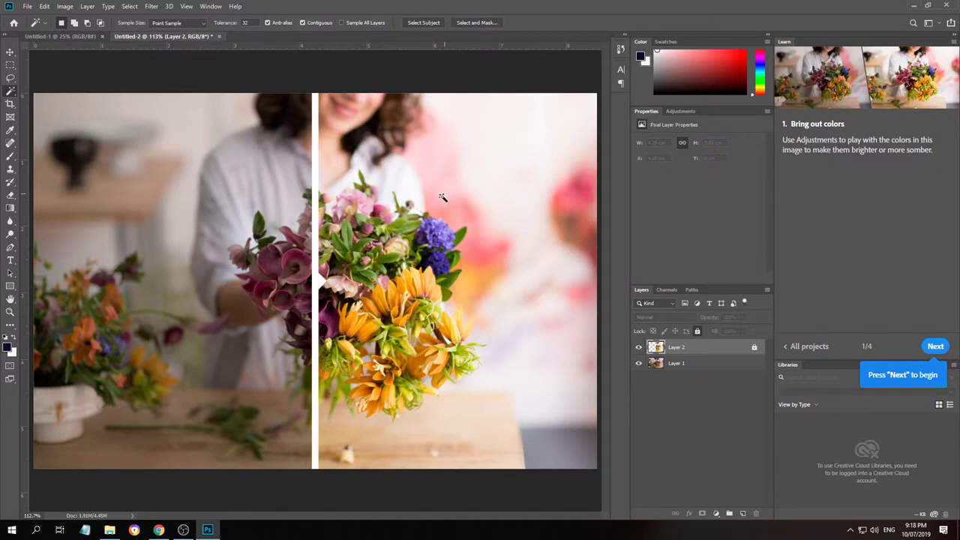
Raise the flower photo's brightness to 45 with Brightness/Contrast, advancing the tutorial to Add vibrance
left_click(936, 346)
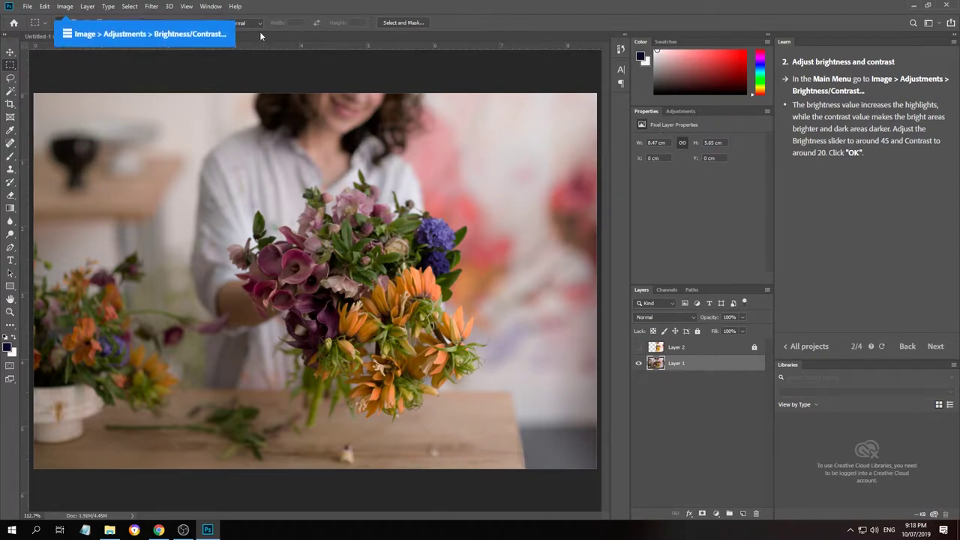
left_click(65, 7)
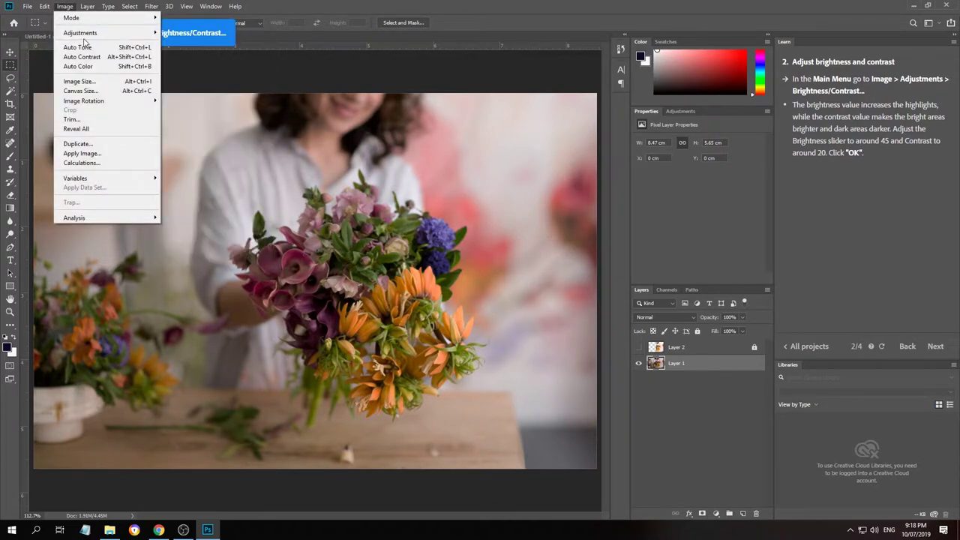
mouse_move(95, 36)
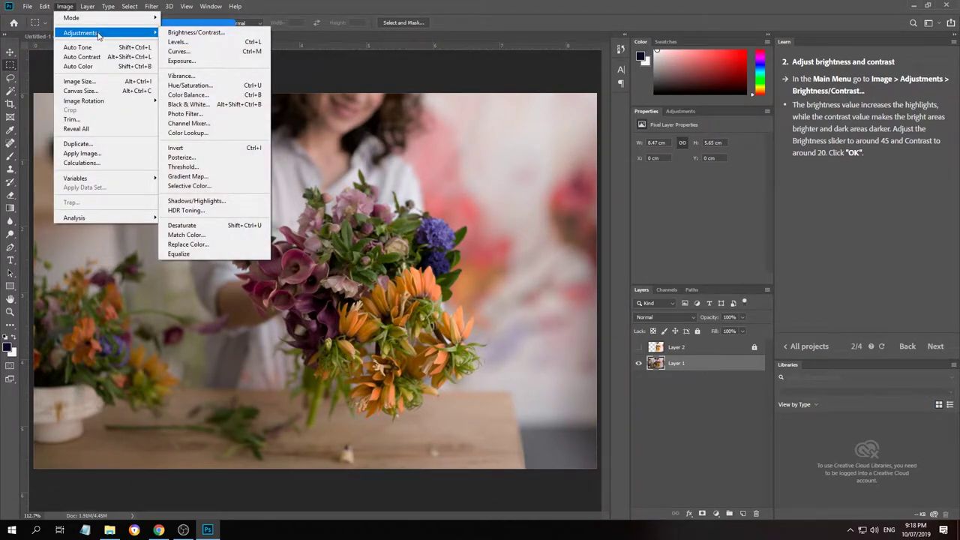
left_click(190, 33)
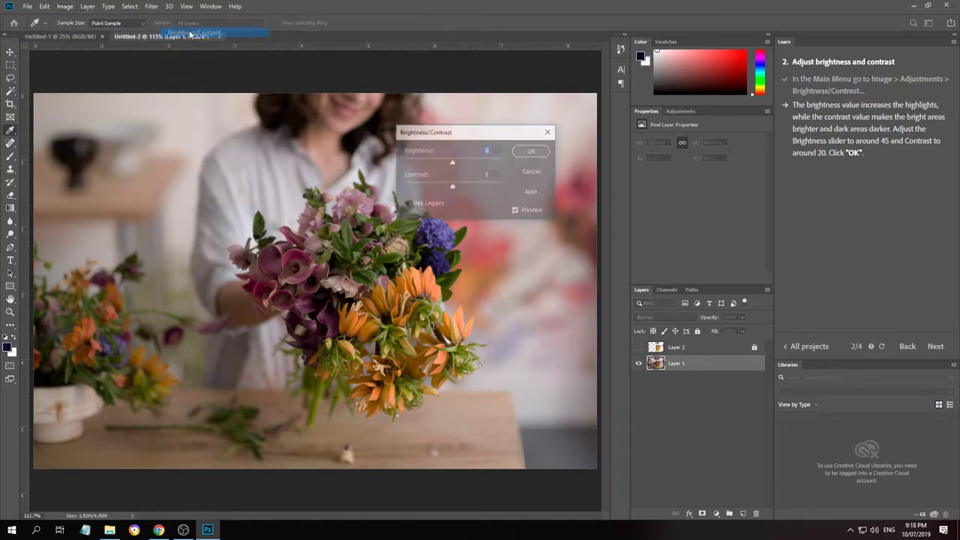
mouse_move(453, 162)
left_mouse_down()
mouse_move(492, 163)
mouse_move(458, 164)
left_mouse_up()
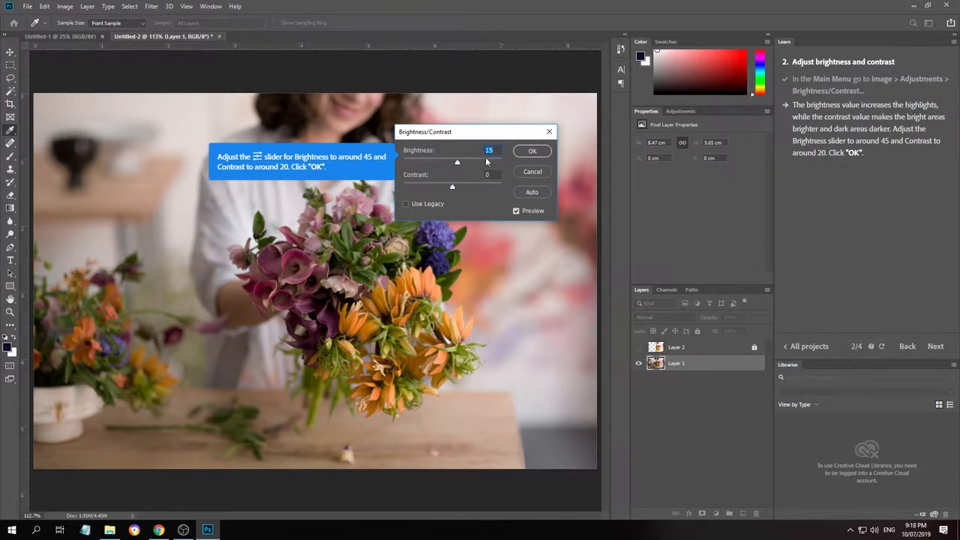
left_click_drag(457, 164, 471, 165)
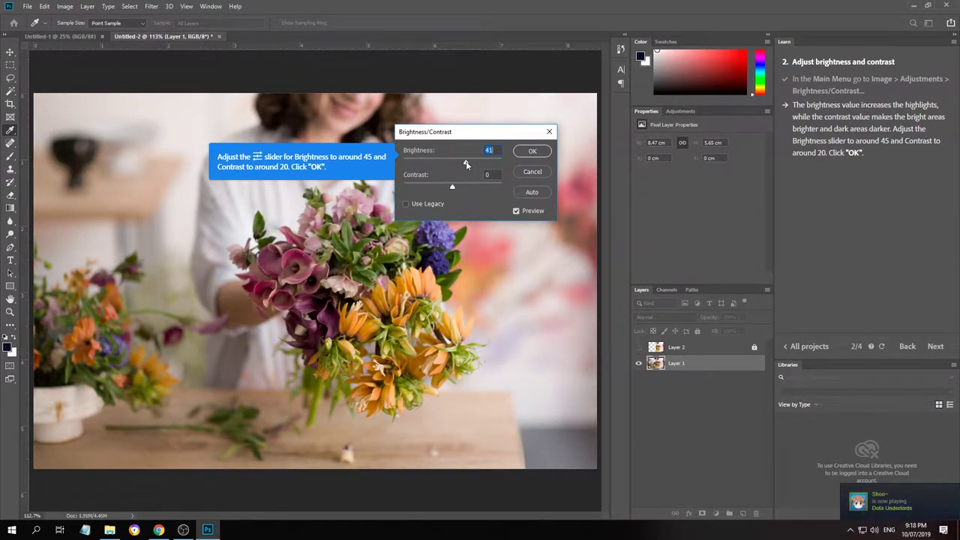
left_click_drag(466, 161, 468, 163)
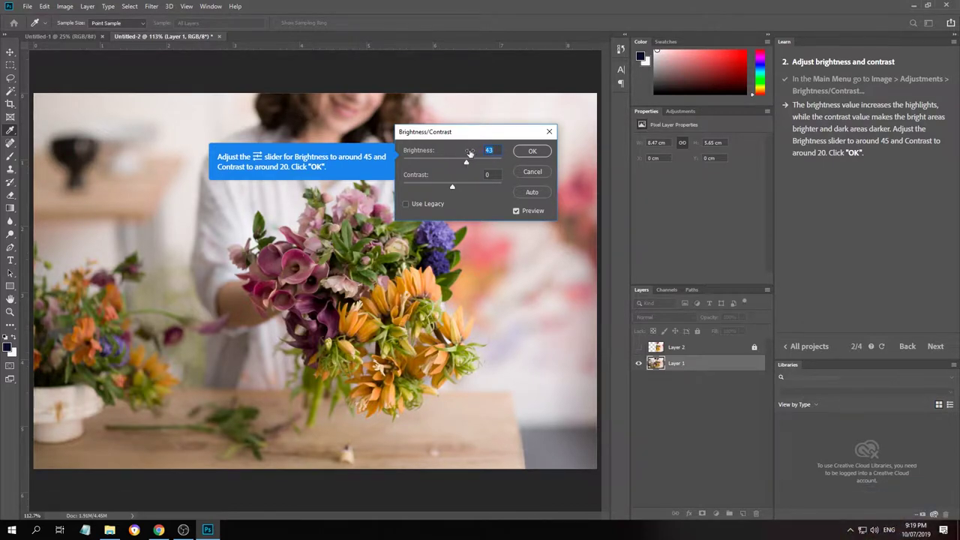
type("45")
left_click(537, 151)
left_click(931, 347)
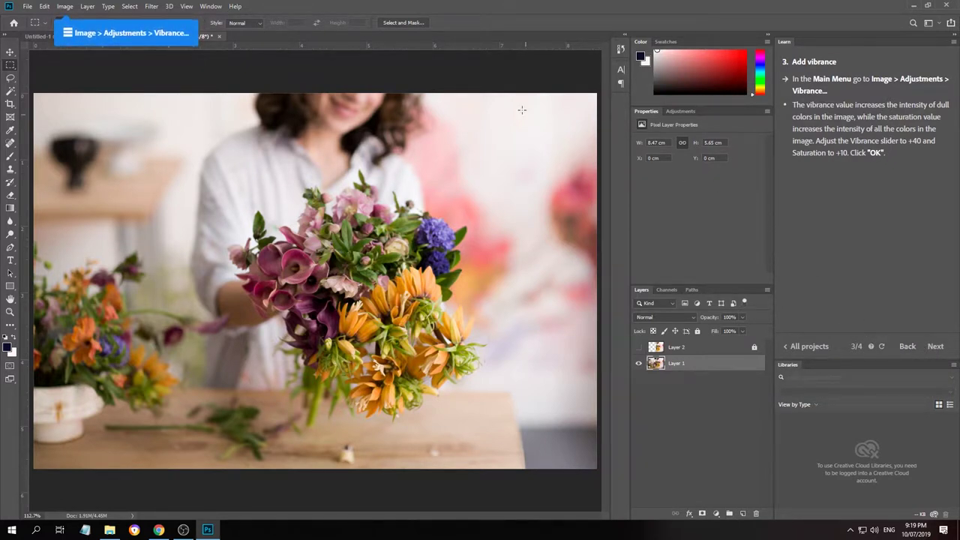
Apply Vibrance +40 and Saturation +10 to the flower photo and advance the tutorial
left_click(64, 6)
mouse_move(83, 32)
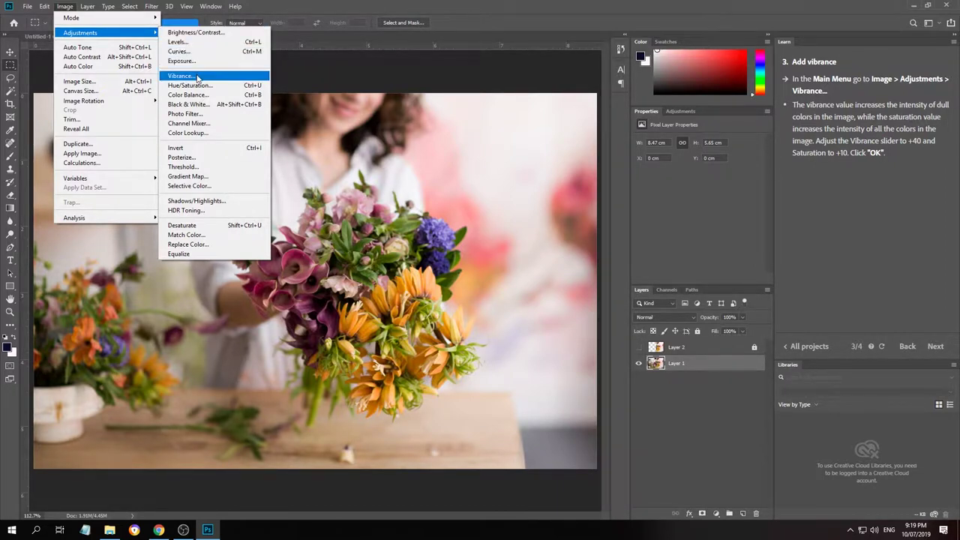
left_click(197, 77)
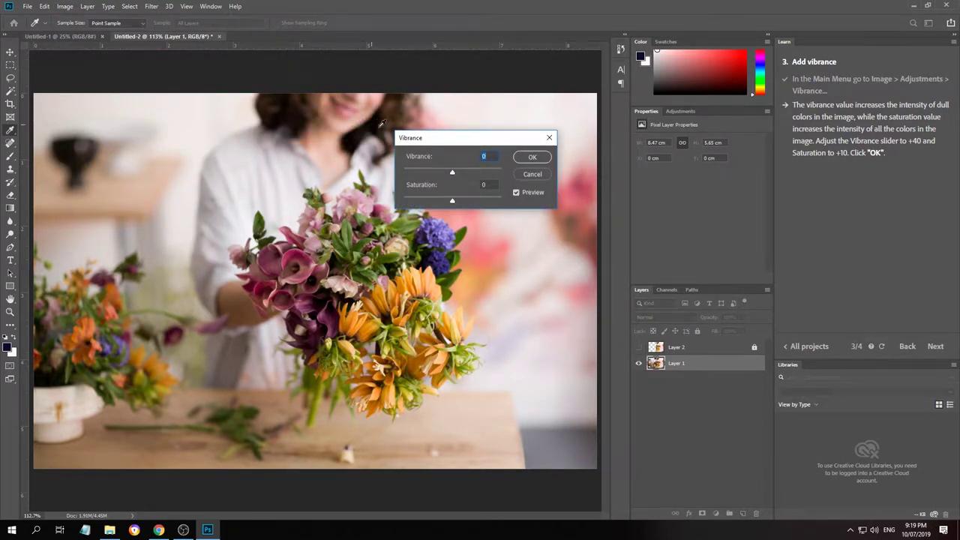
type("40")
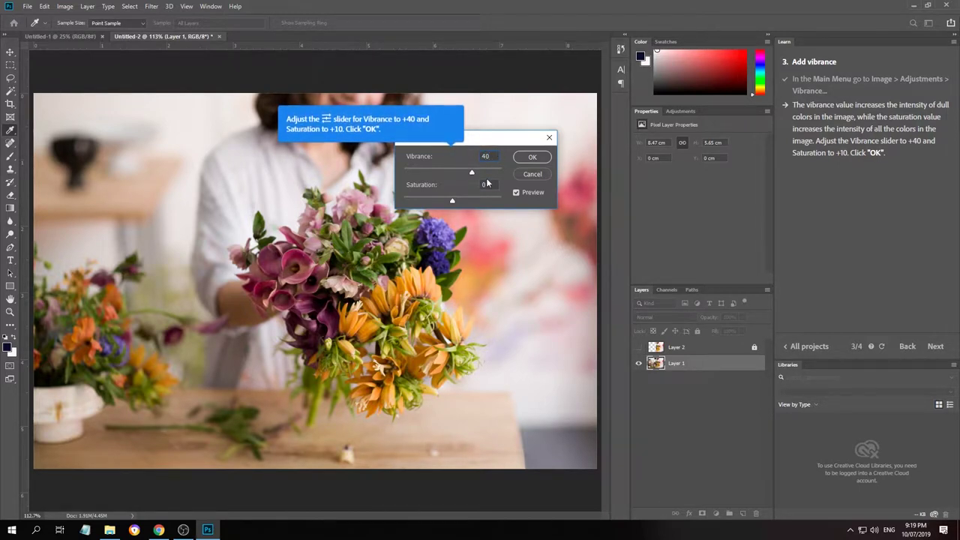
key("Tab")
type("10")
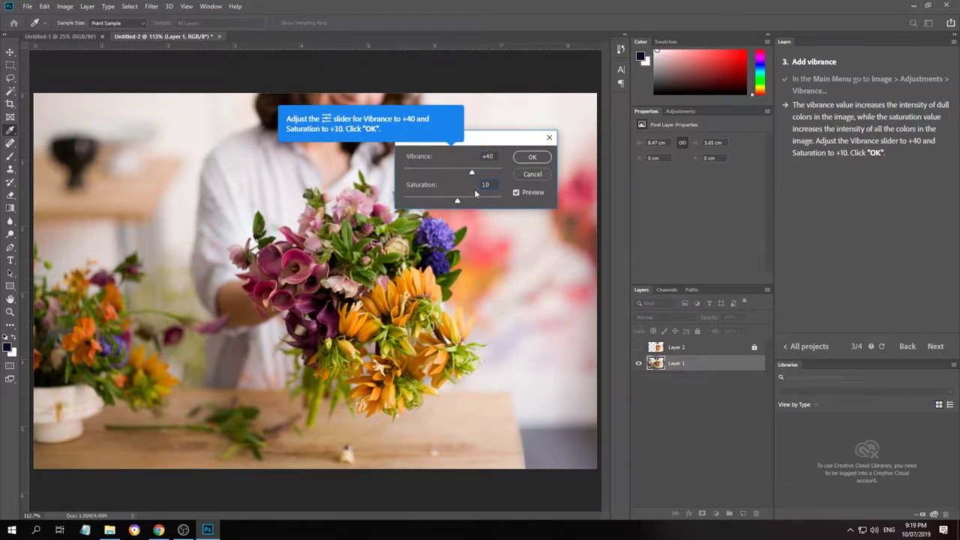
key("Return")
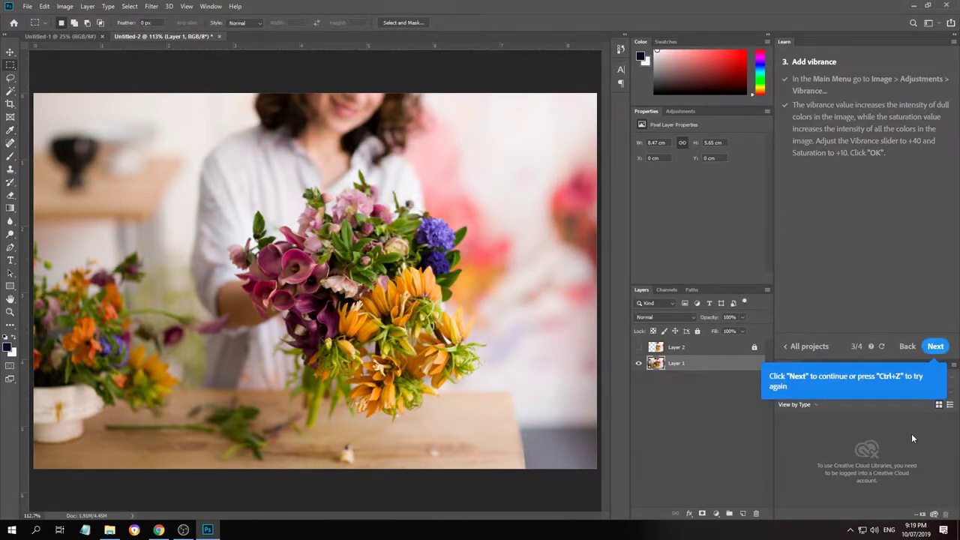
left_click(936, 346)
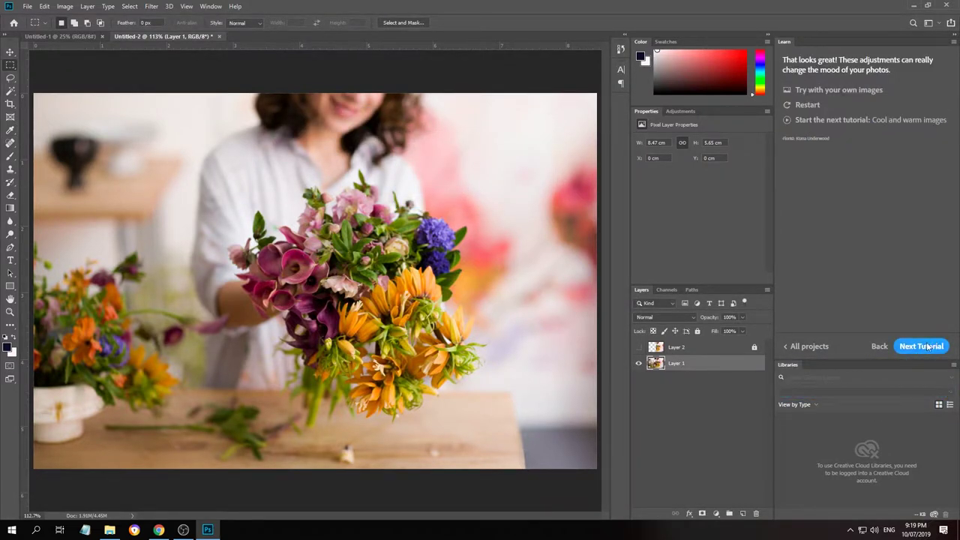
Save the flower photo as 'training 5' and load the Cool and warm images tutorial
left_click(921, 350)
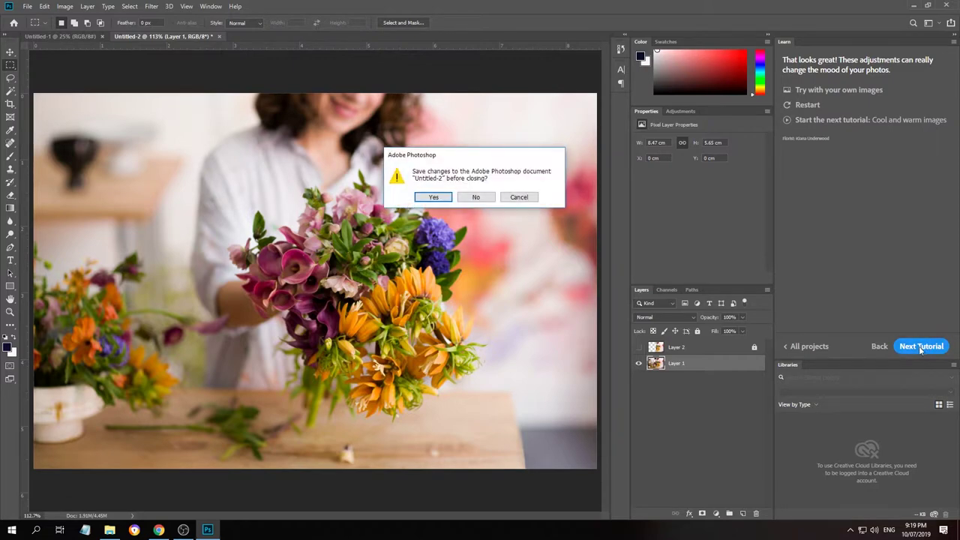
left_click(442, 200)
type("tra")
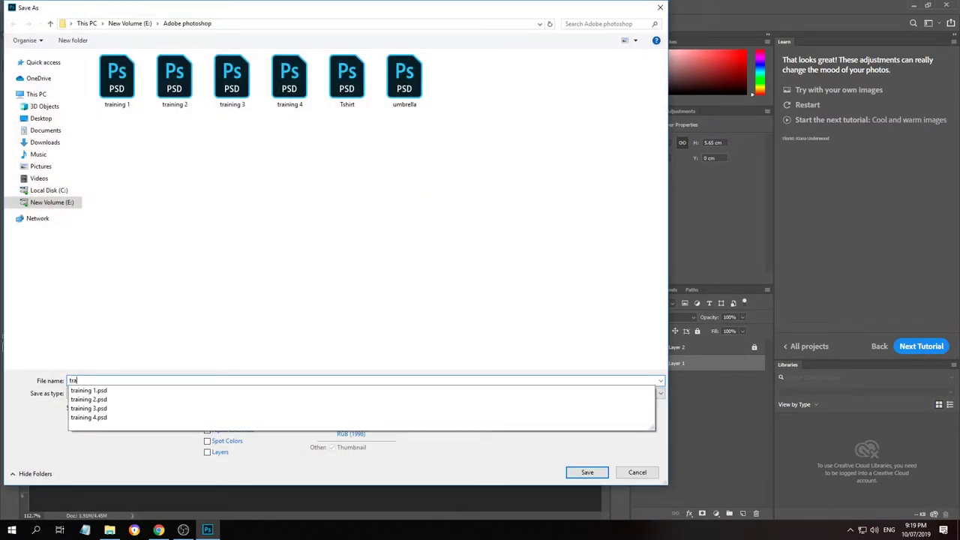
type("ining 5")
key("Return")
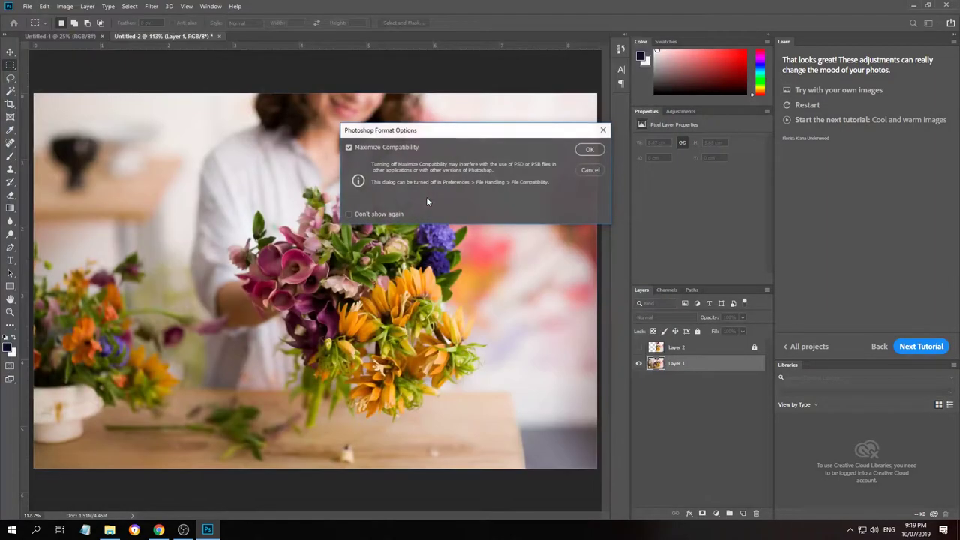
left_click(600, 151)
left_click(922, 345)
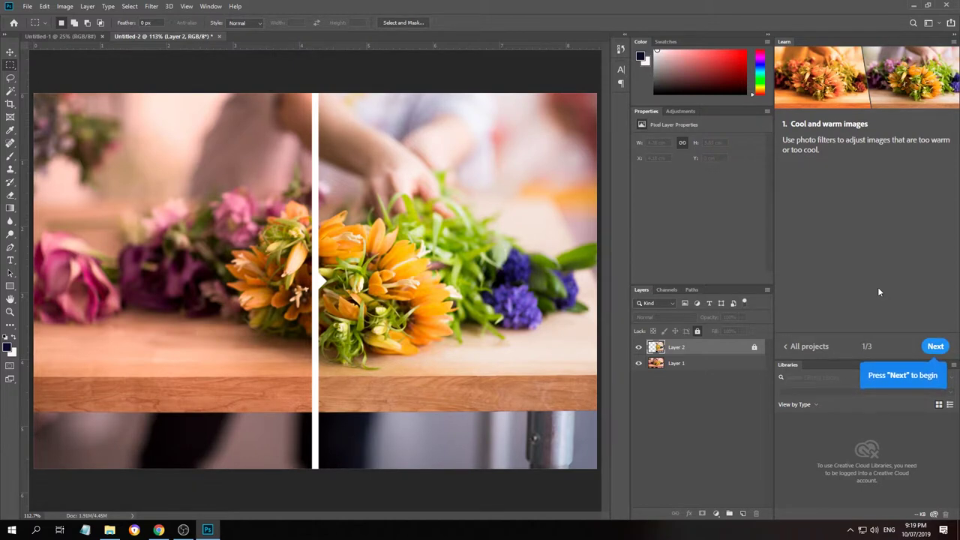
Apply a Cooling Filter (82) photo filter at 35% density and advance the tutorial to completion
left_click(936, 347)
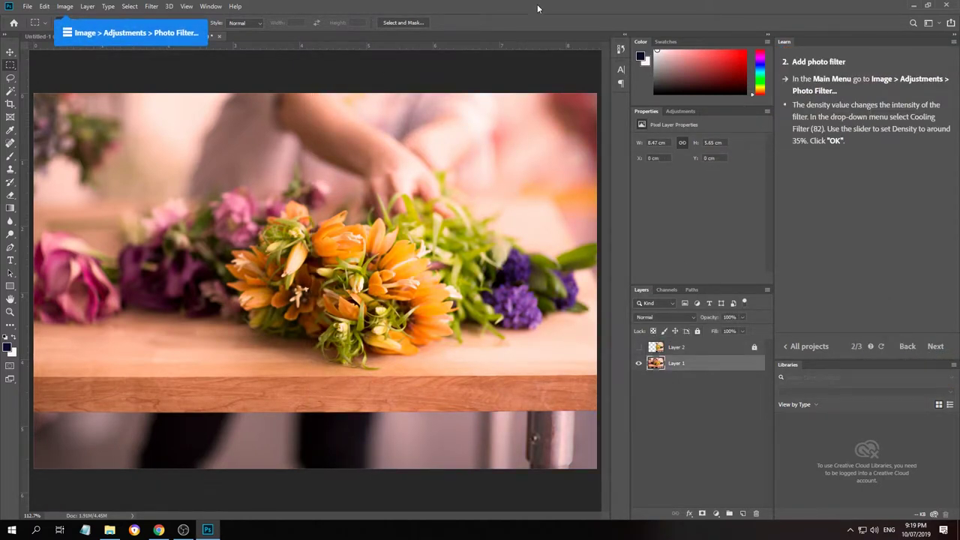
left_click(65, 7)
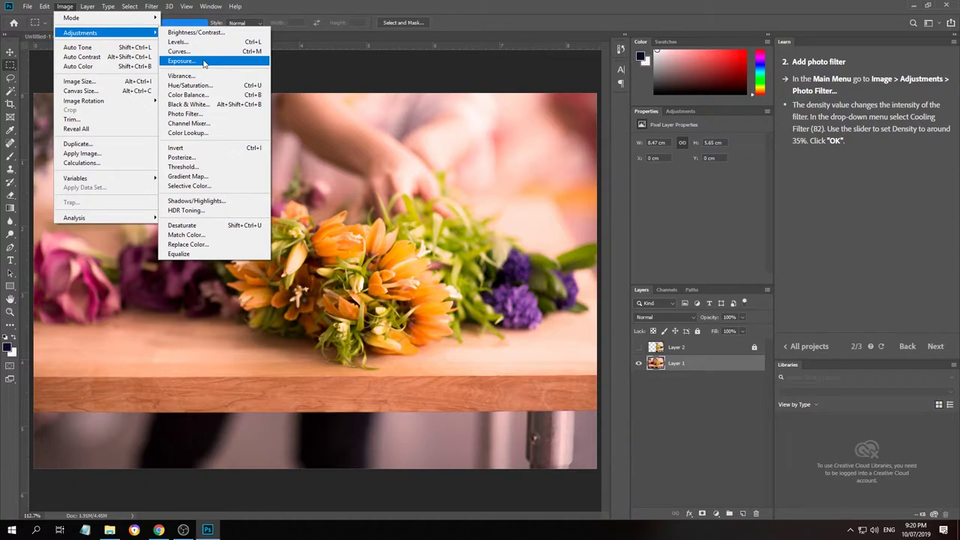
left_click(184, 113)
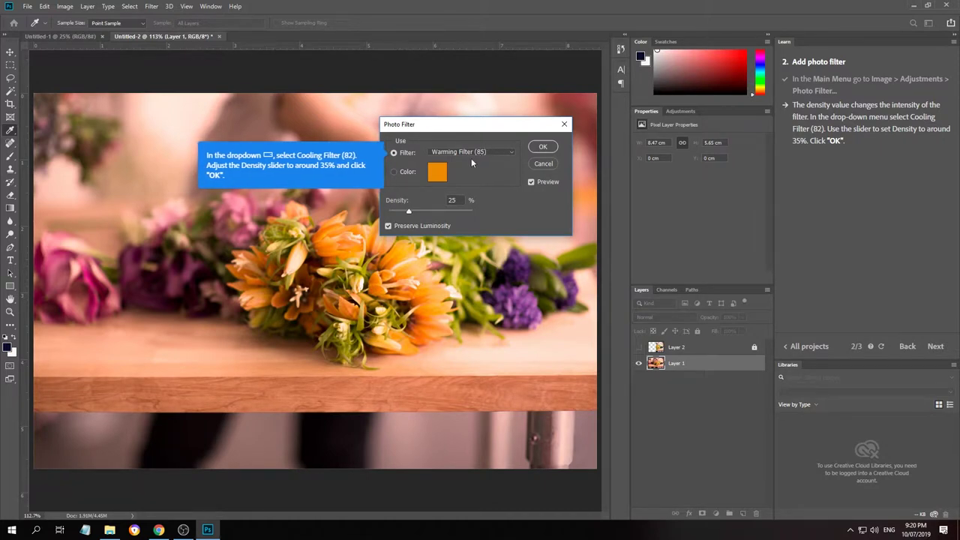
left_click(490, 152)
left_click(507, 147)
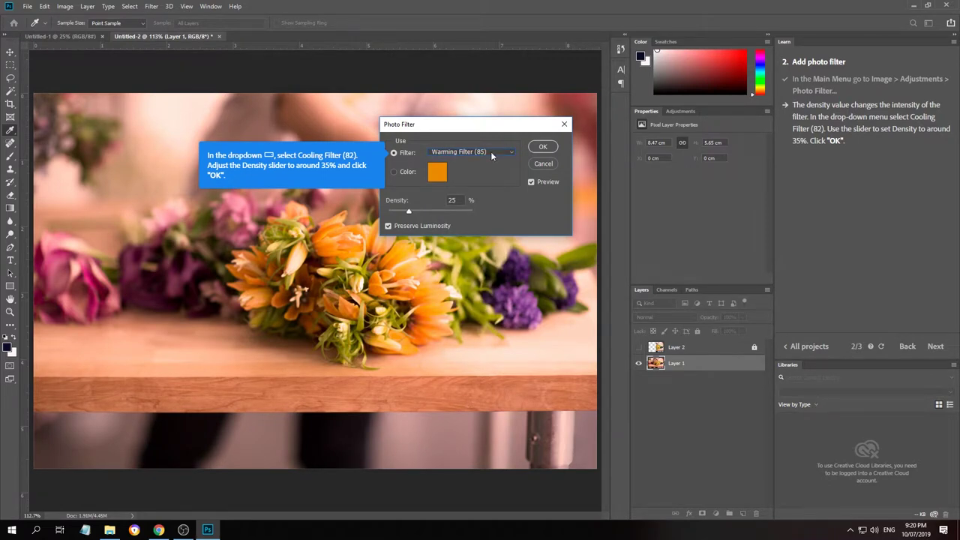
left_click(492, 153)
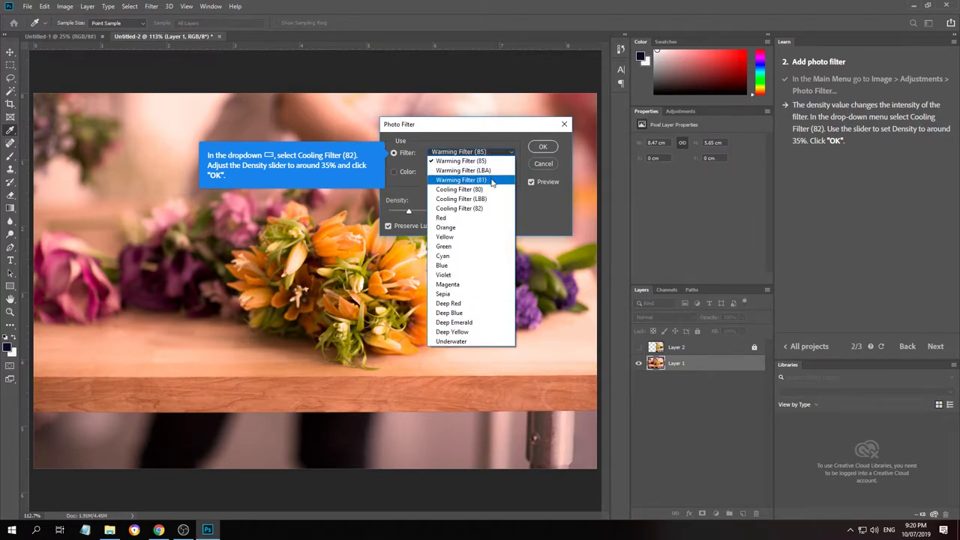
left_click(484, 209)
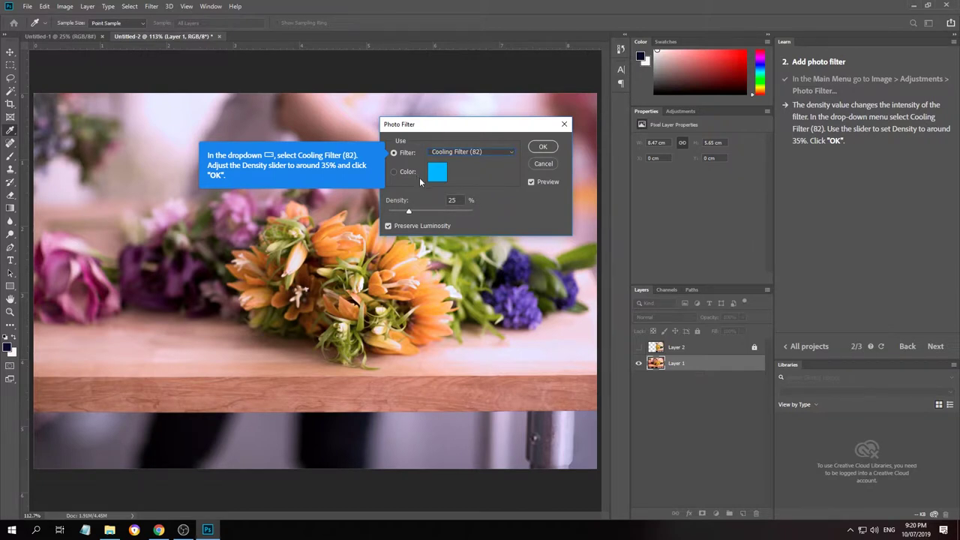
left_click(482, 151)
left_click(447, 208)
type("35")
key("Return")
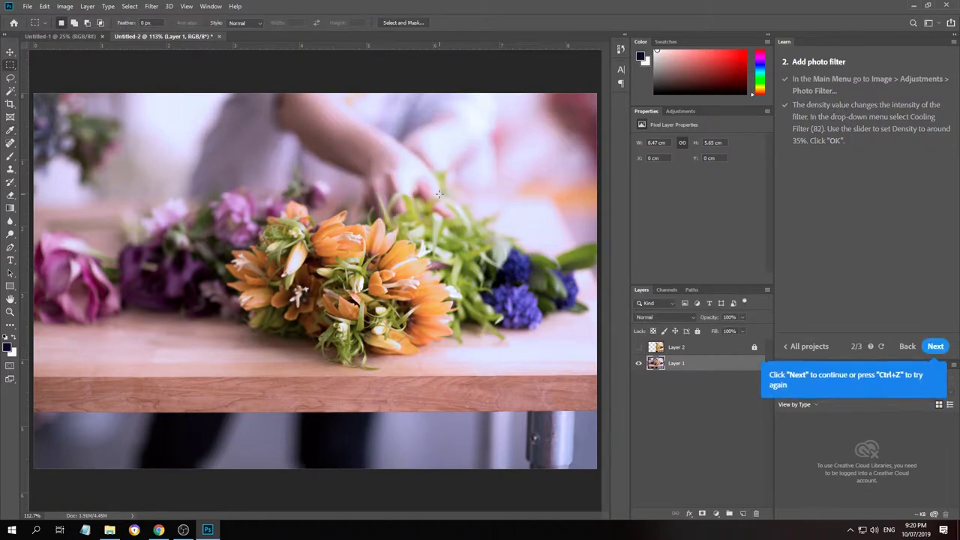
left_click(938, 349)
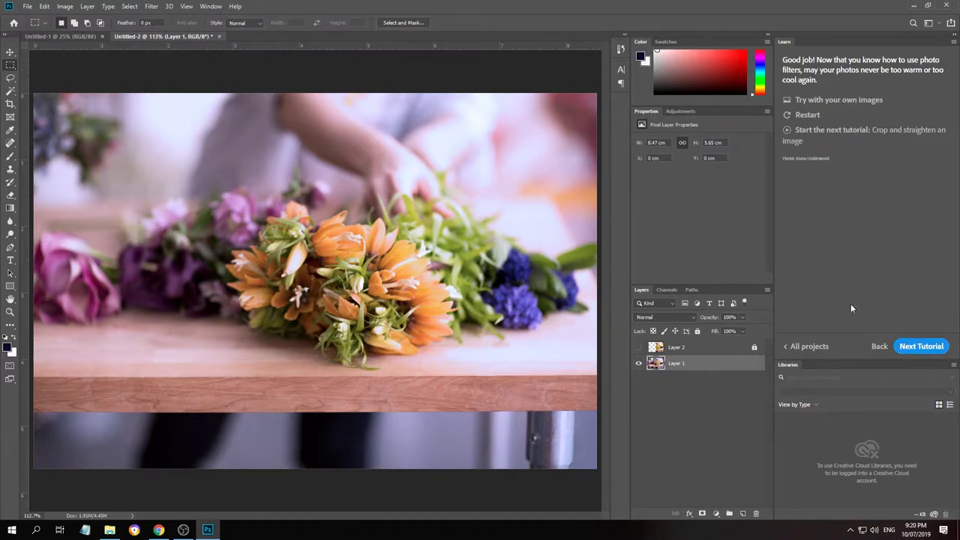
Apply a Warming Filter (85) photo filter to the cooled flower photo
left_click(65, 7)
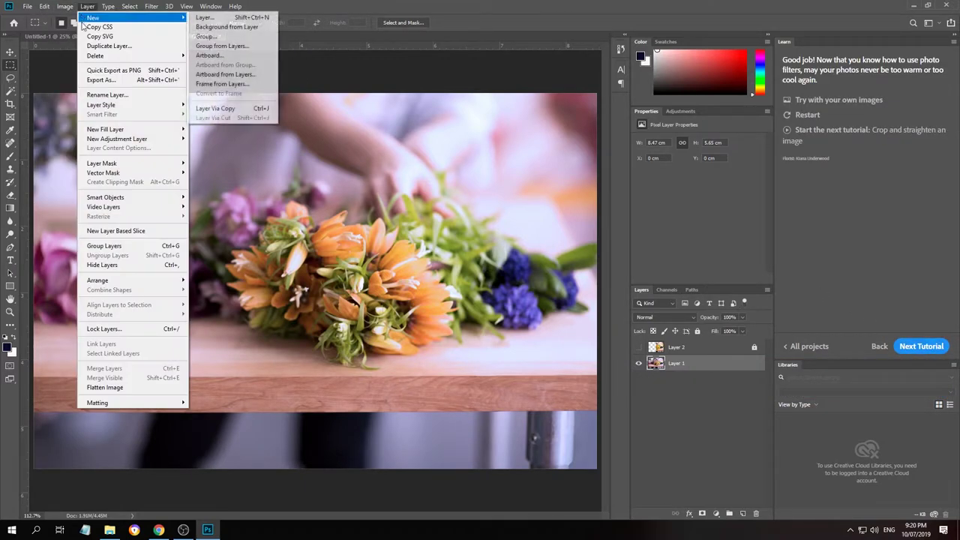
mouse_move(95, 35)
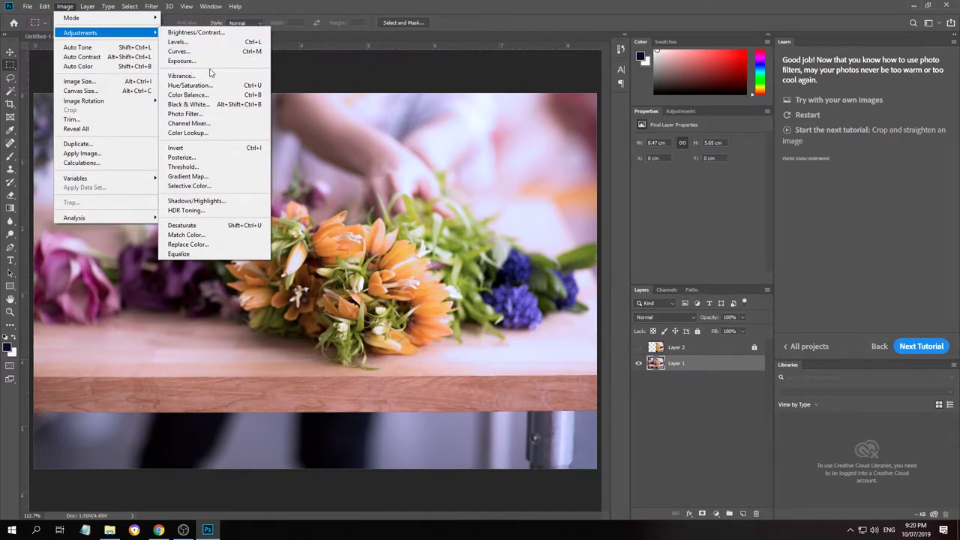
left_click(204, 114)
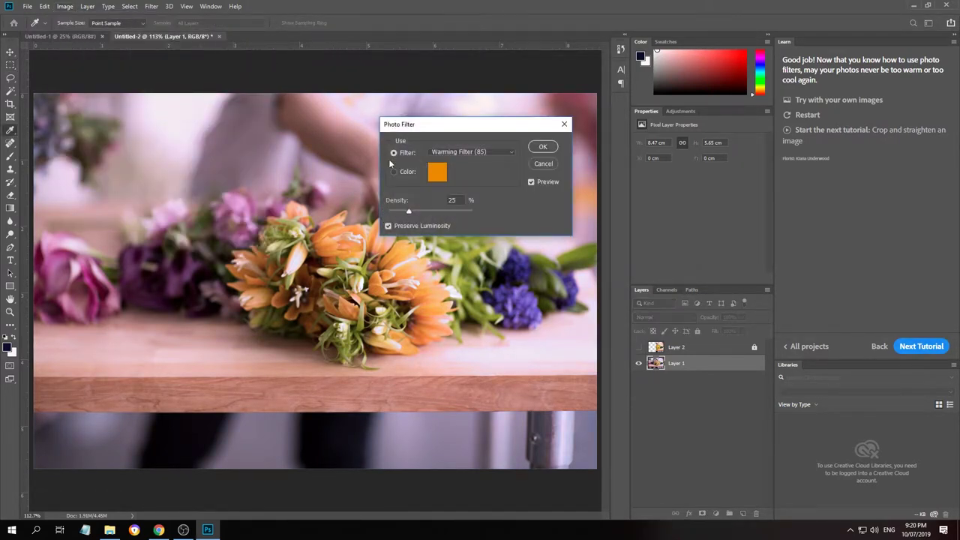
left_click(466, 153)
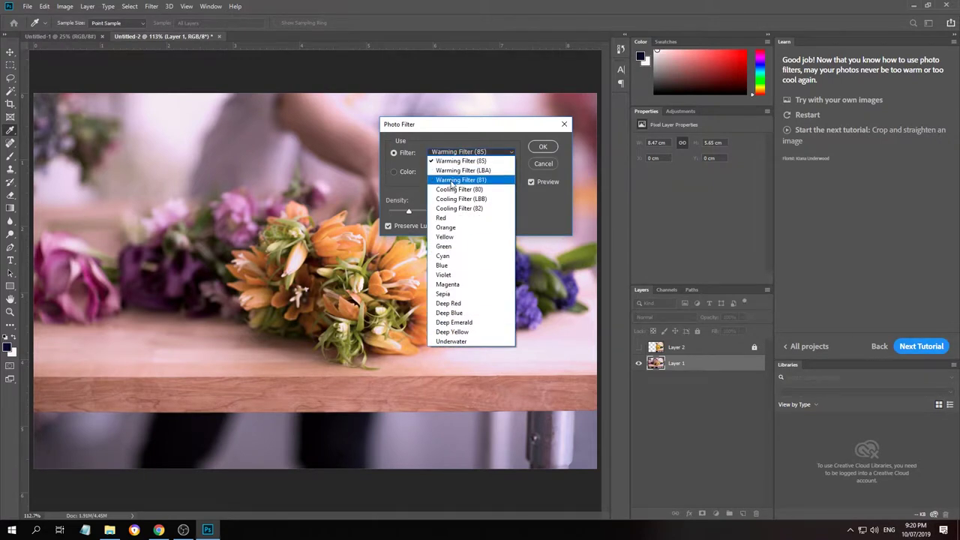
left_click(460, 171)
left_click(470, 154)
left_click(461, 171)
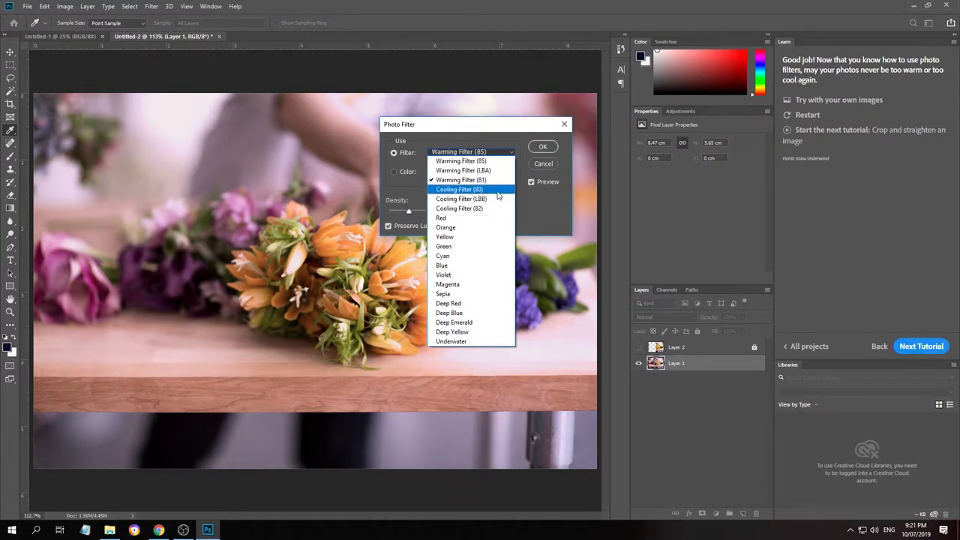
left_click(499, 161)
left_click(548, 147)
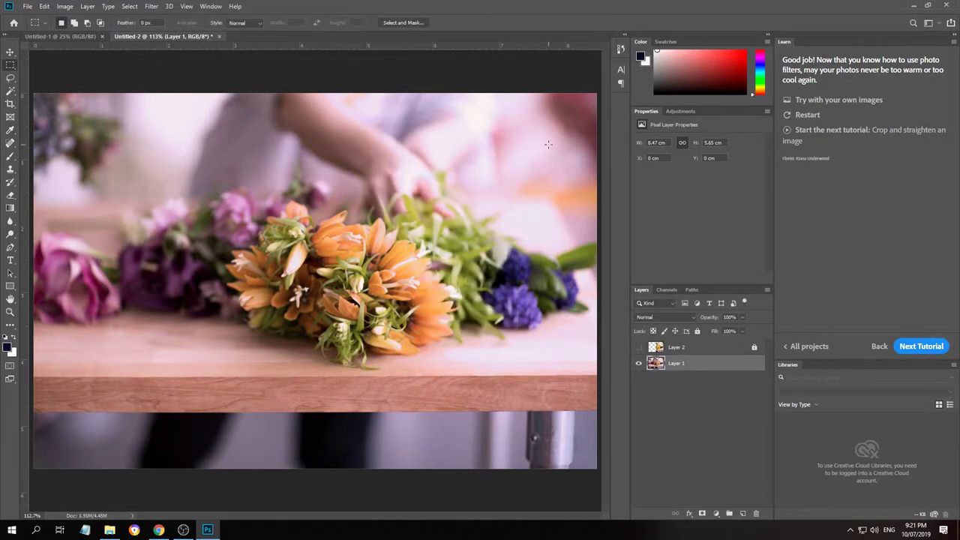
Reopen Photo Filter, dismiss the invalid density warning, and confirm the dialog
left_click(66, 7)
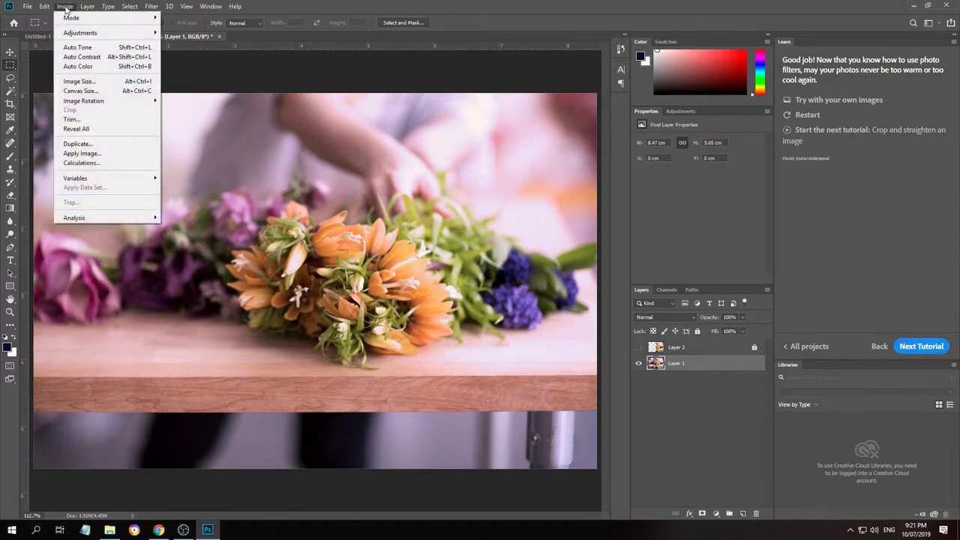
mouse_move(113, 32)
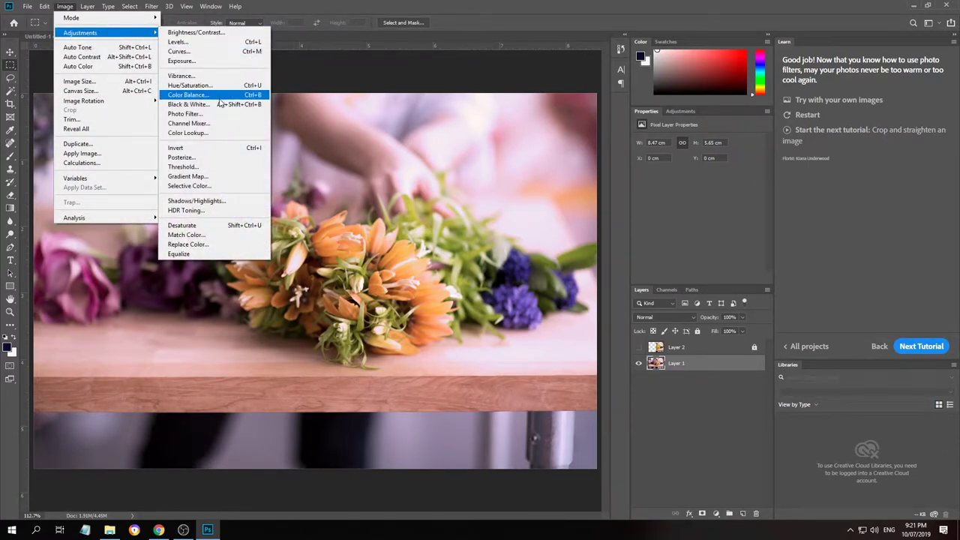
left_click(218, 114)
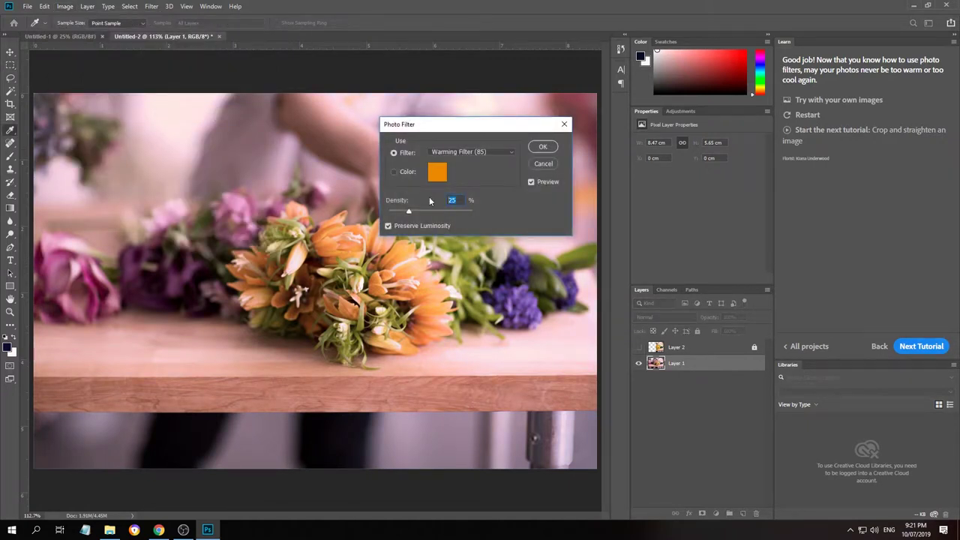
left_click(554, 146)
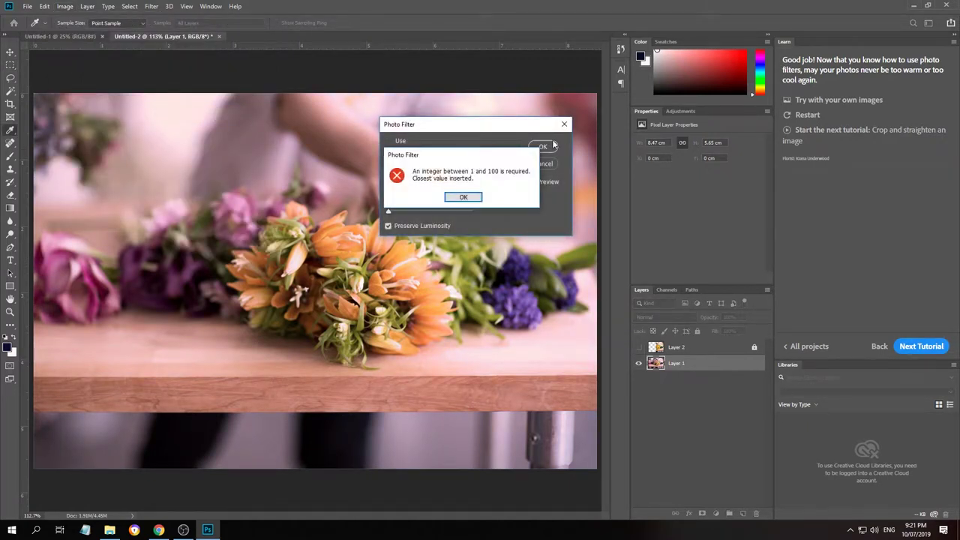
left_click(464, 196)
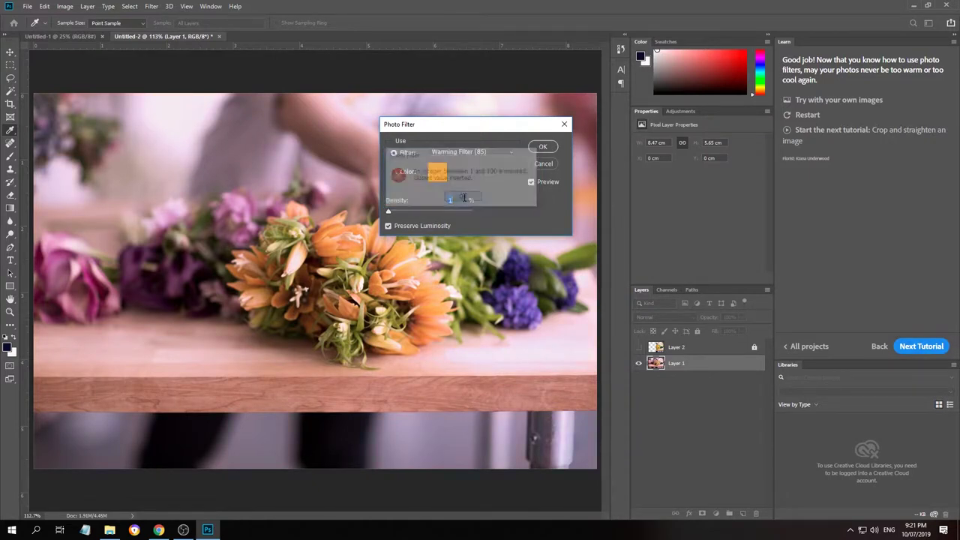
left_click(553, 148)
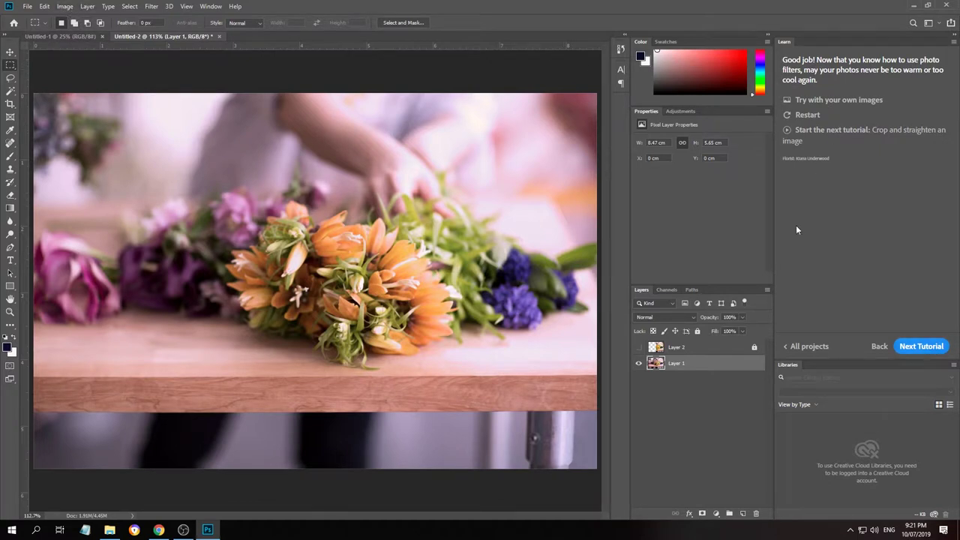
Save the photo-filter practice document as 'training 6' in Photoshop format and load the crop tutorial
left_click(920, 348)
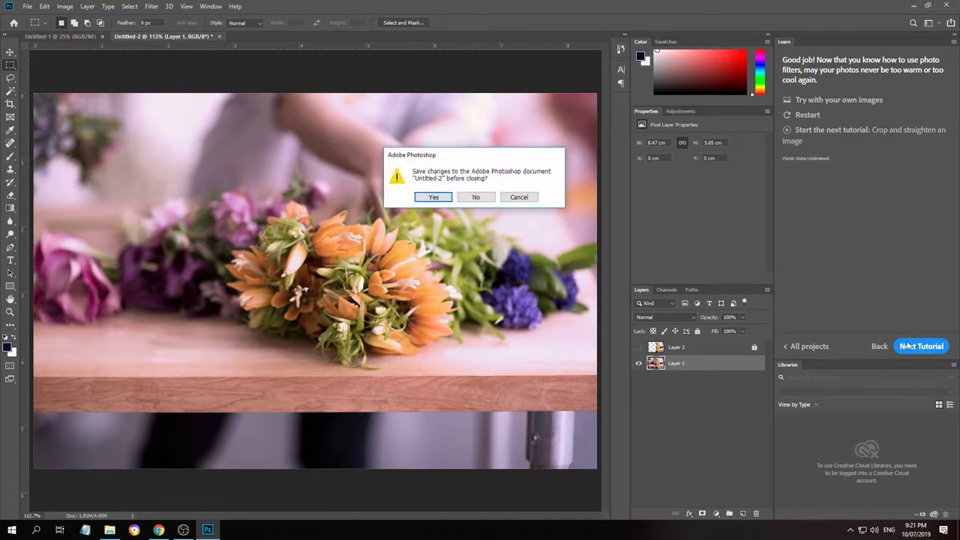
left_click(426, 198)
type("training 6")
key("Return")
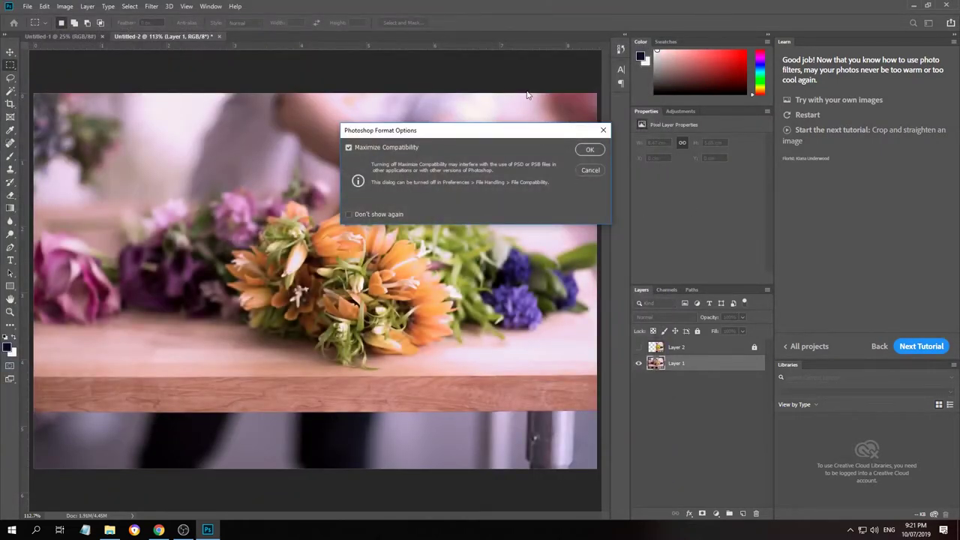
left_click(590, 149)
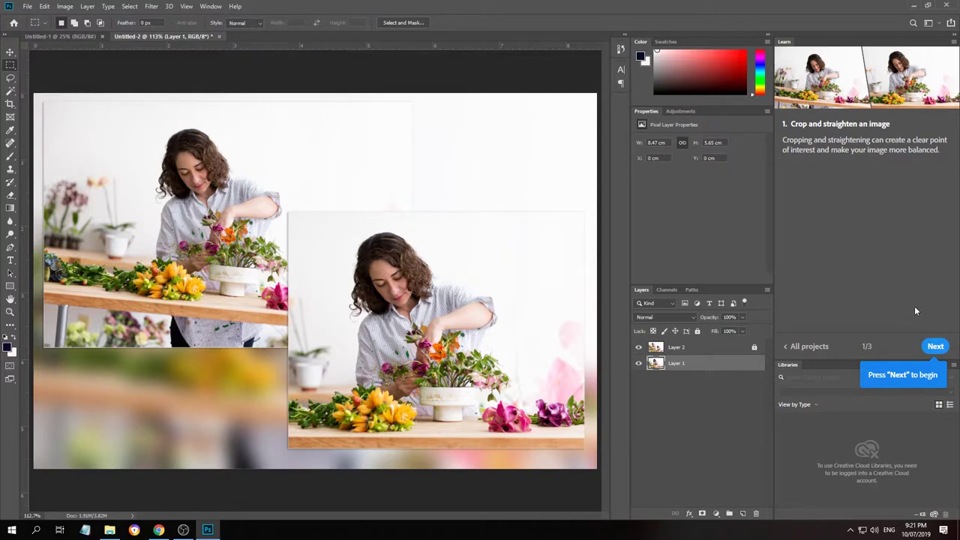
Crop the florist photo with a rotated crop box to straighten it, and apply the crop
left_click(938, 347)
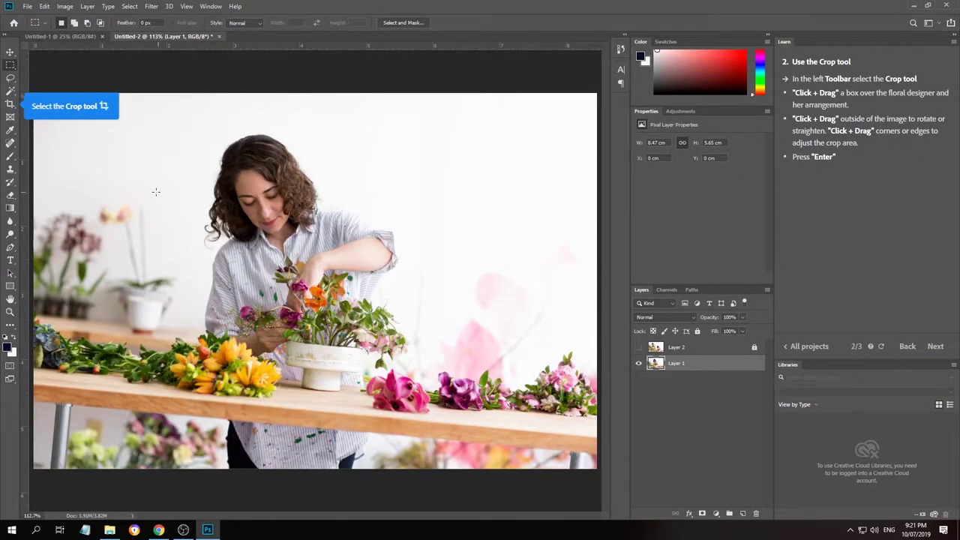
left_click(10, 104)
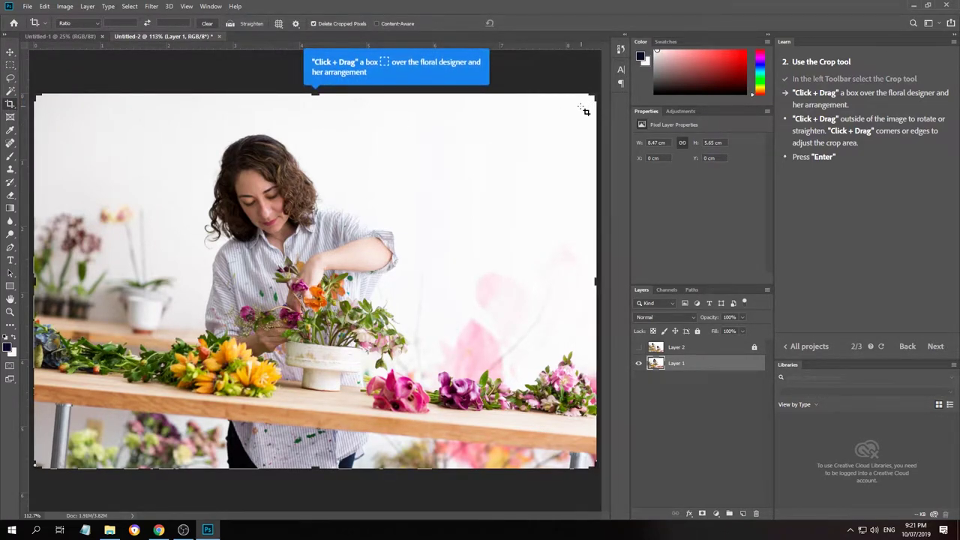
left_click_drag(574, 111, 349, 267)
left_click_drag(278, 307, 42, 459)
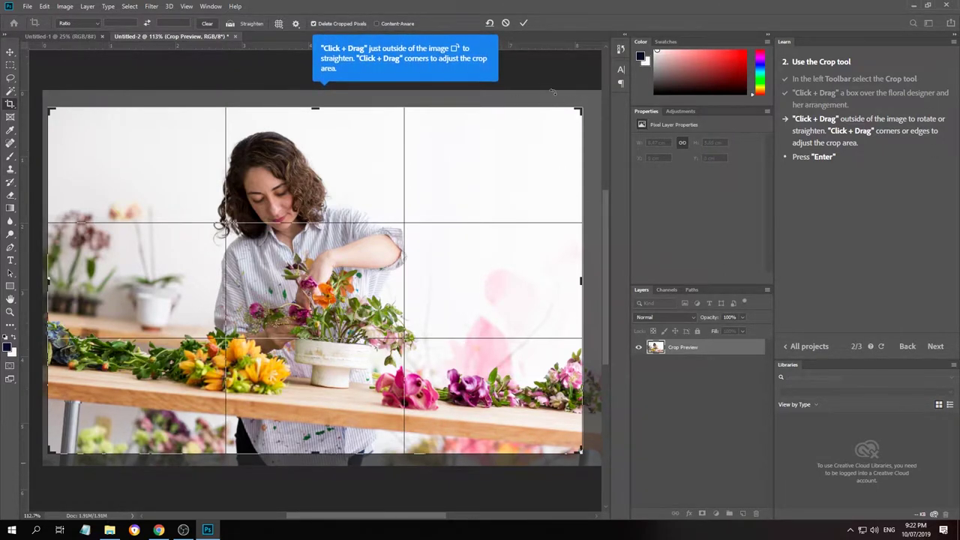
left_click_drag(550, 91, 450, 172)
key("Return")
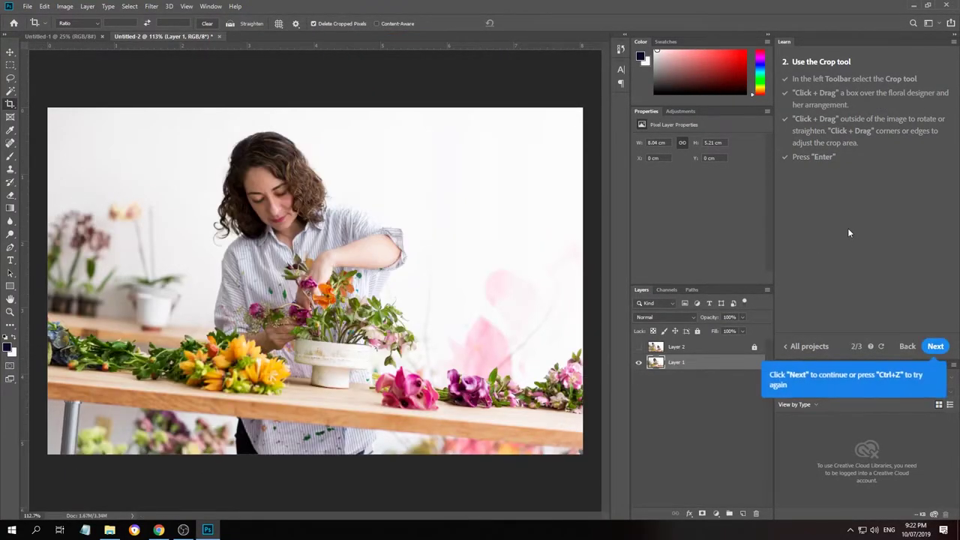
Crop the photo again, rotating it about 6° inside the crop box, and apply it
left_click(936, 348)
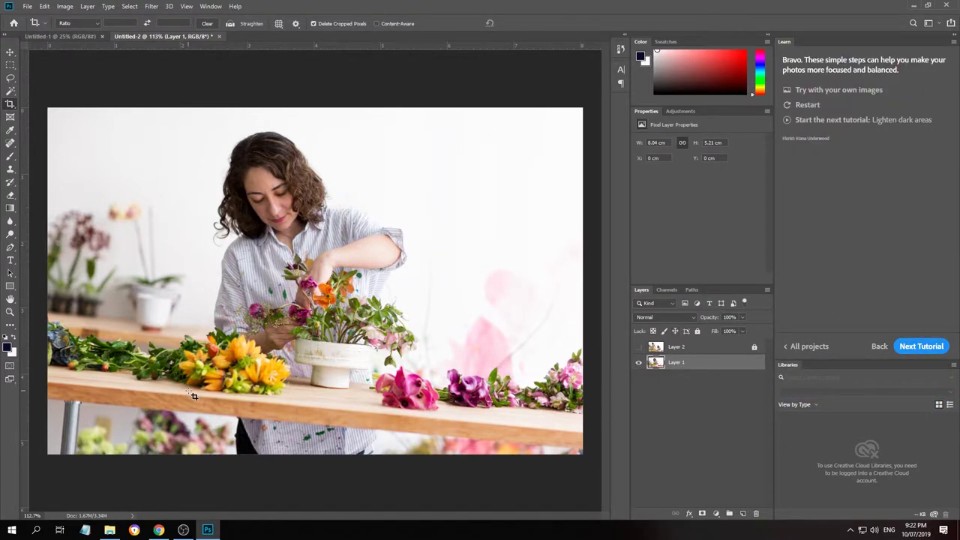
left_click(9, 104)
left_click_drag(544, 169, 566, 96)
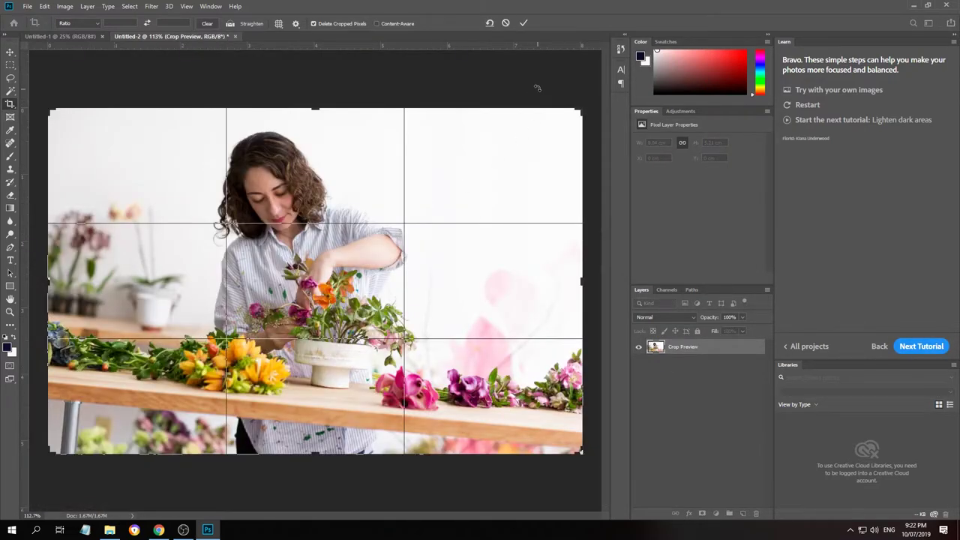
left_click_drag(538, 88, 517, 89)
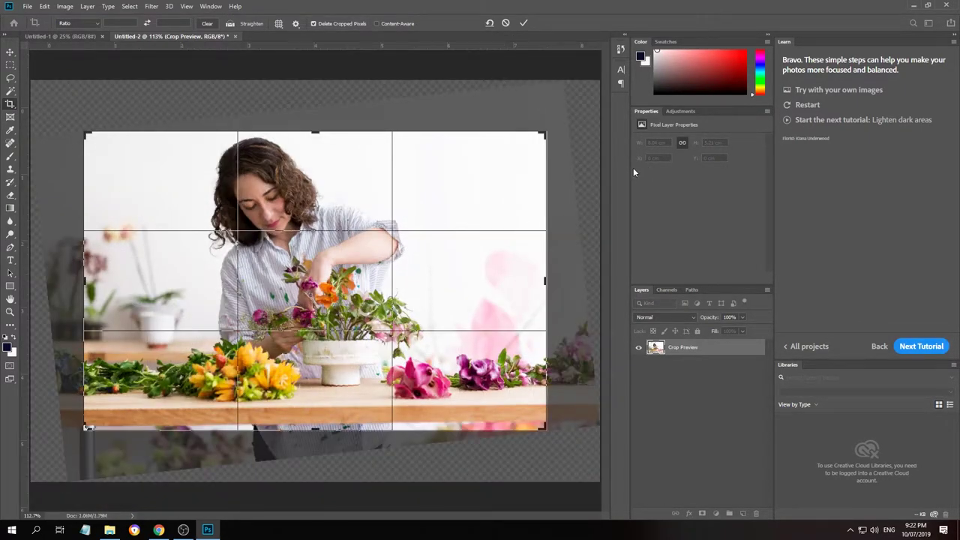
key("Return")
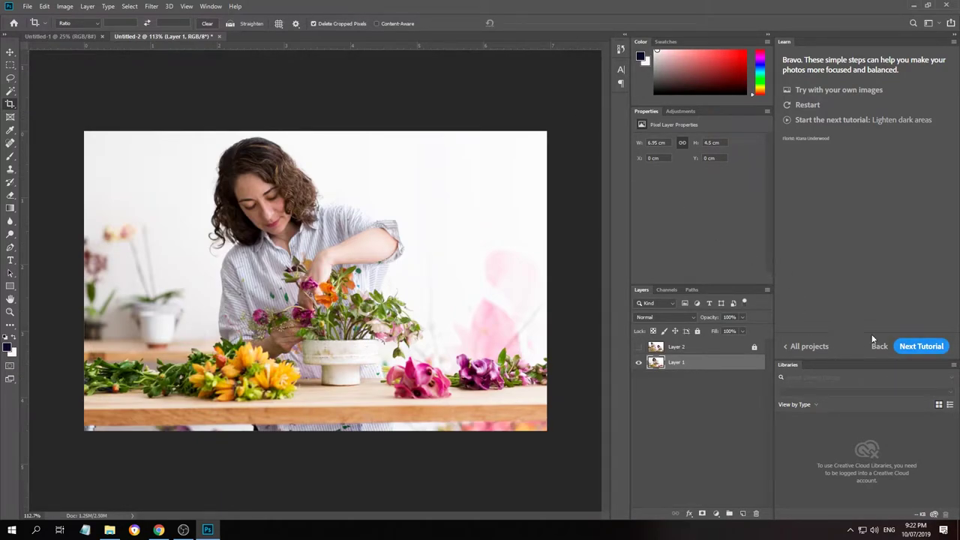
Save the cropped florist photo as 'training 7' and load the Lighten dark areas tutorial
left_click(927, 350)
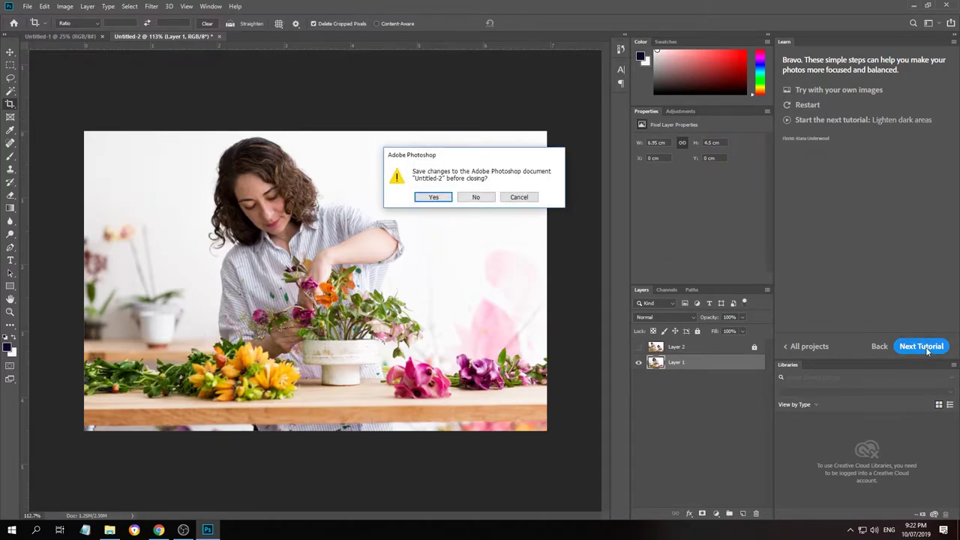
left_click(435, 198)
type("trai")
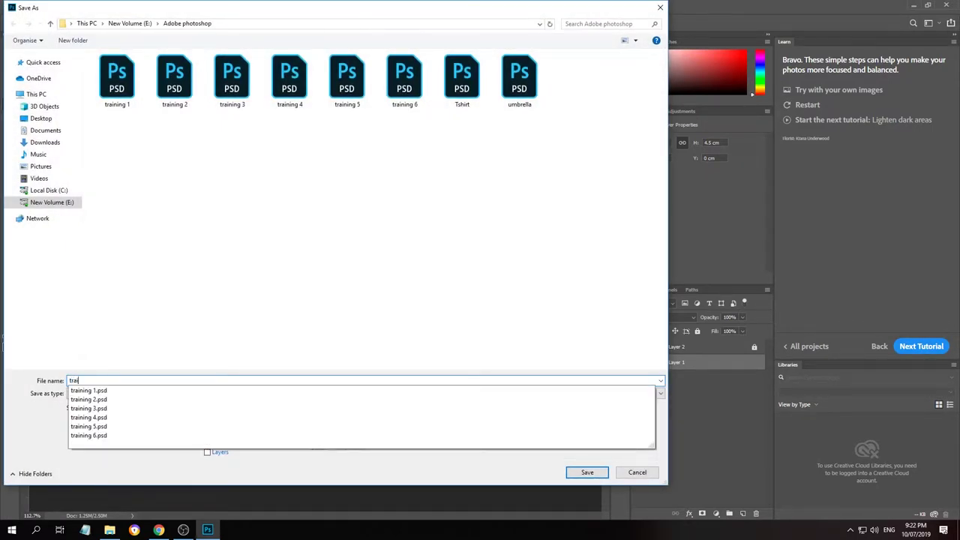
type("ning 7")
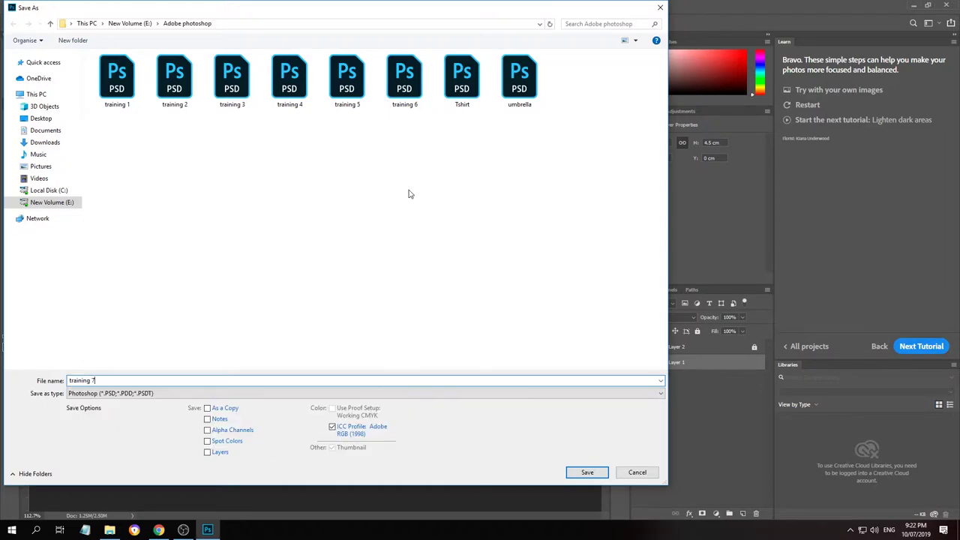
key("Return")
key("Return")
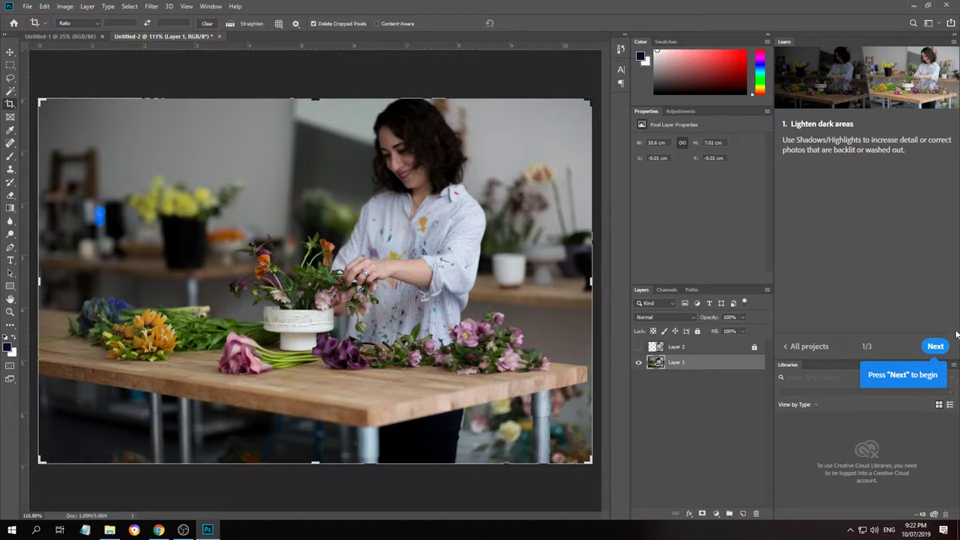
Apply Image > Adjustments > Shadows/Highlights with shadows at 45% to the florist photo
left_click(937, 346)
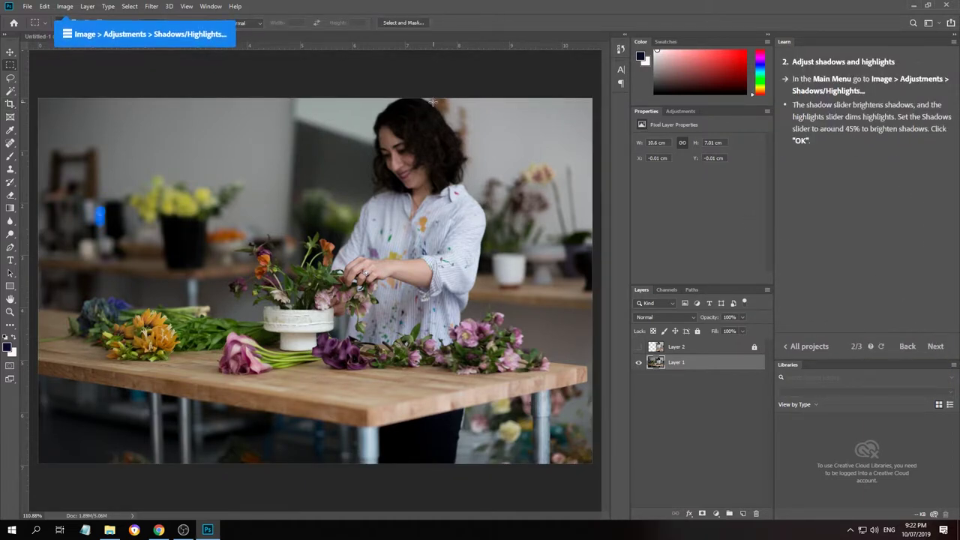
left_click(65, 7)
mouse_move(83, 33)
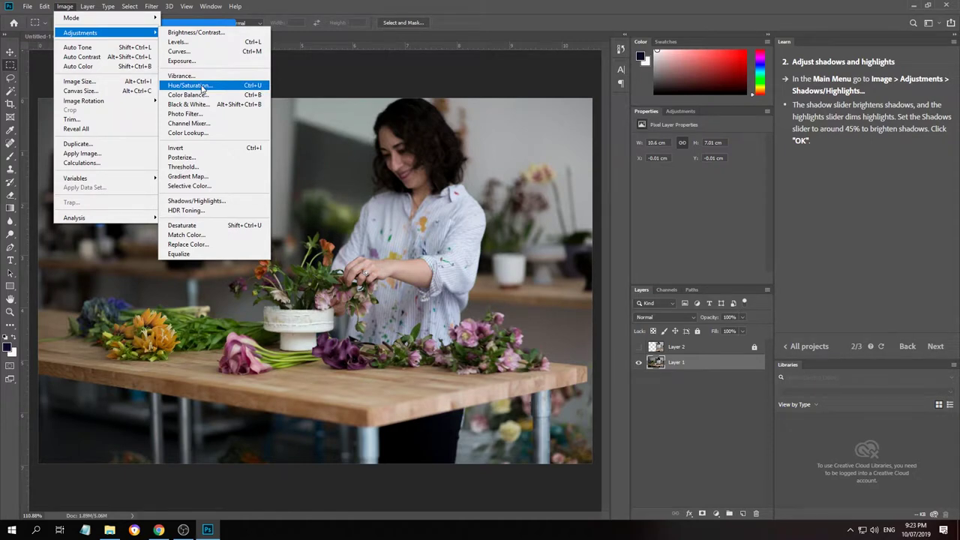
left_click(219, 201)
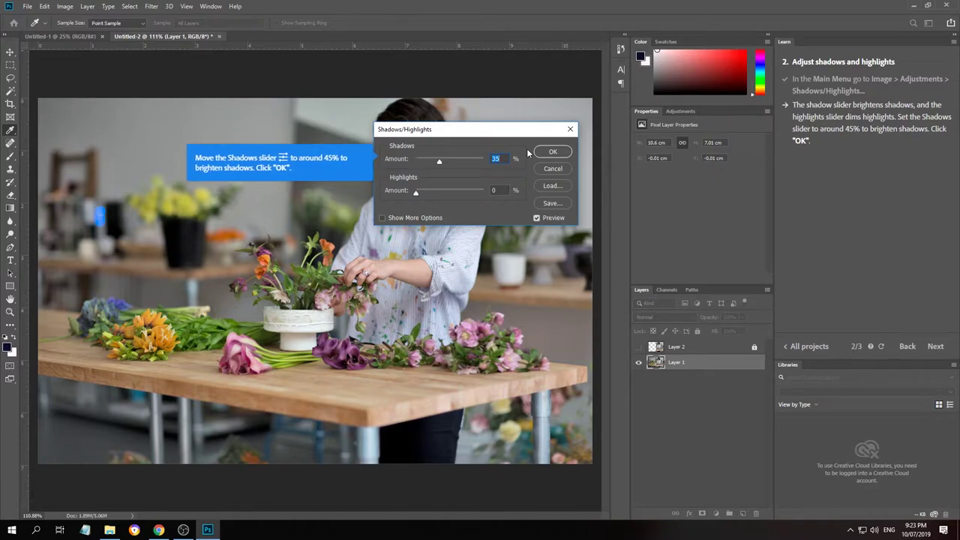
type("45")
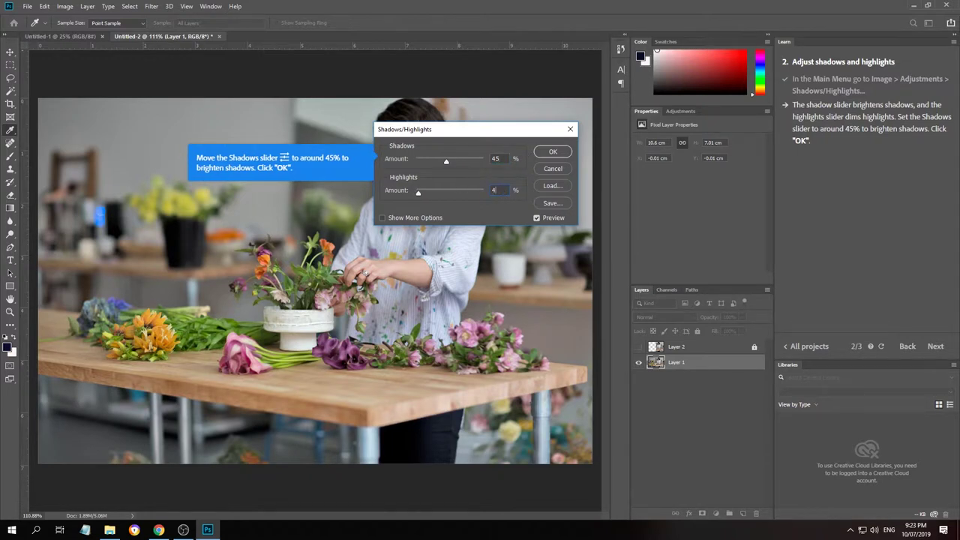
type("45")
key("Return")
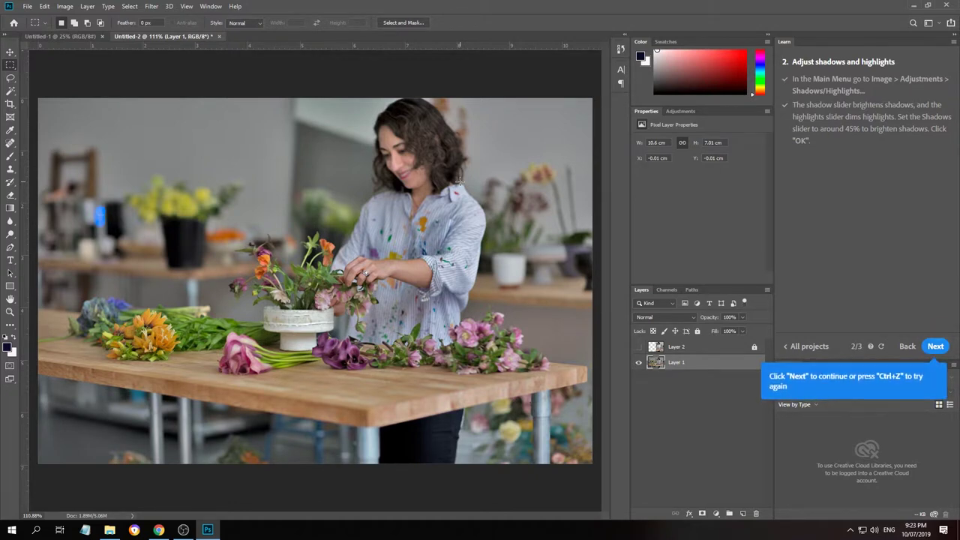
Reapply Shadows/Highlights at 45% on the completion screen and move on to the next tutorial
left_click(936, 348)
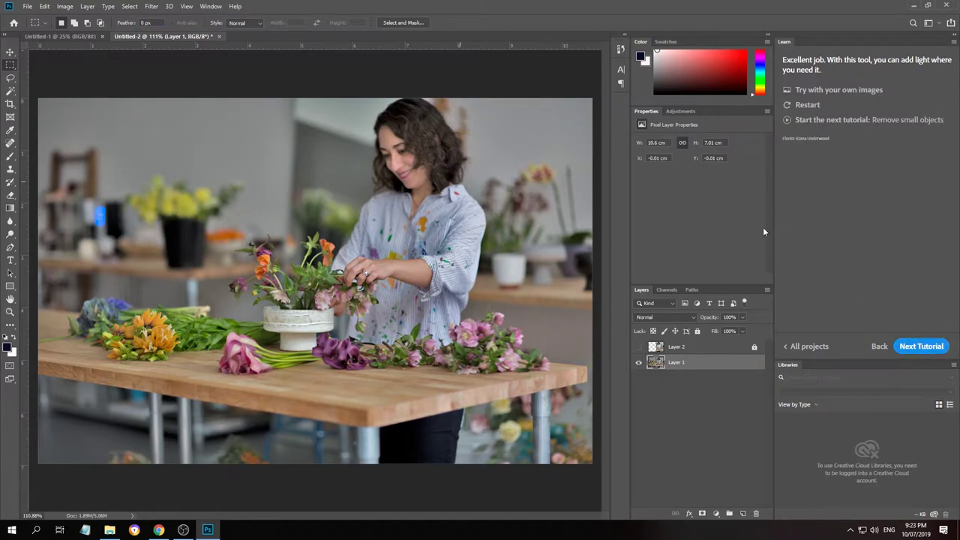
left_click(65, 6)
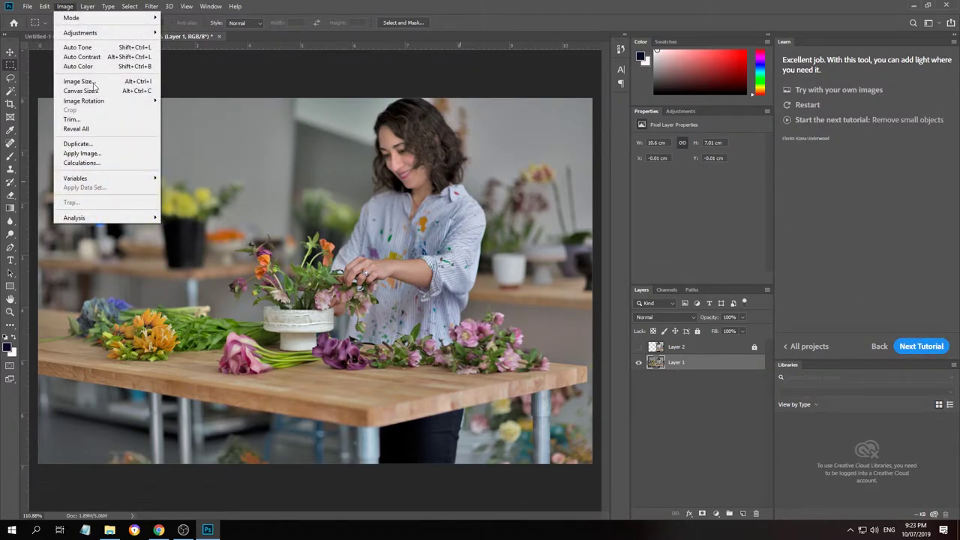
left_click(197, 200)
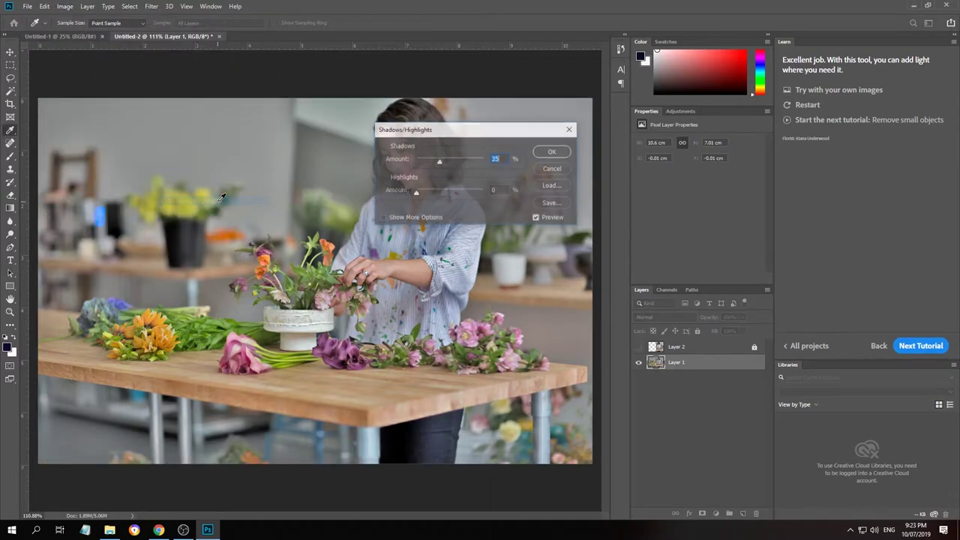
type("4545")
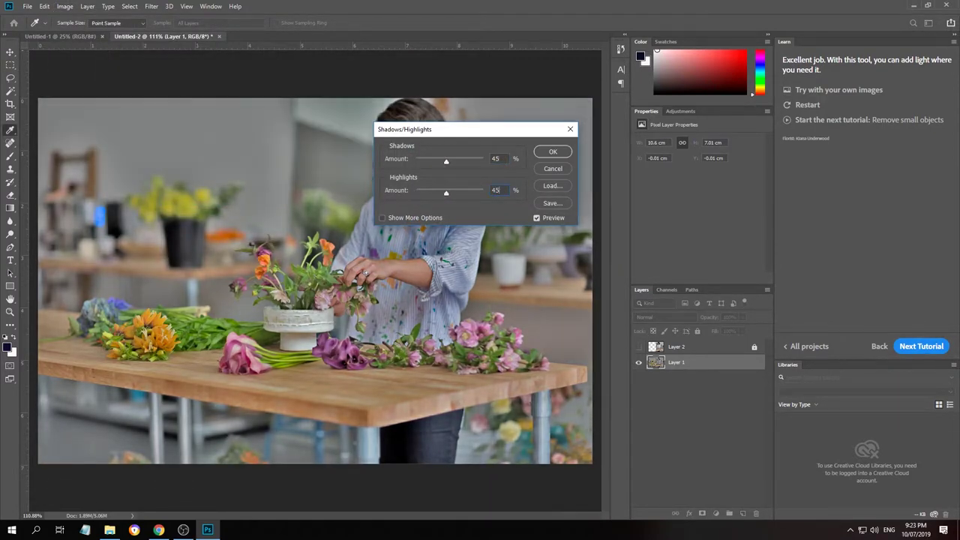
key("Return")
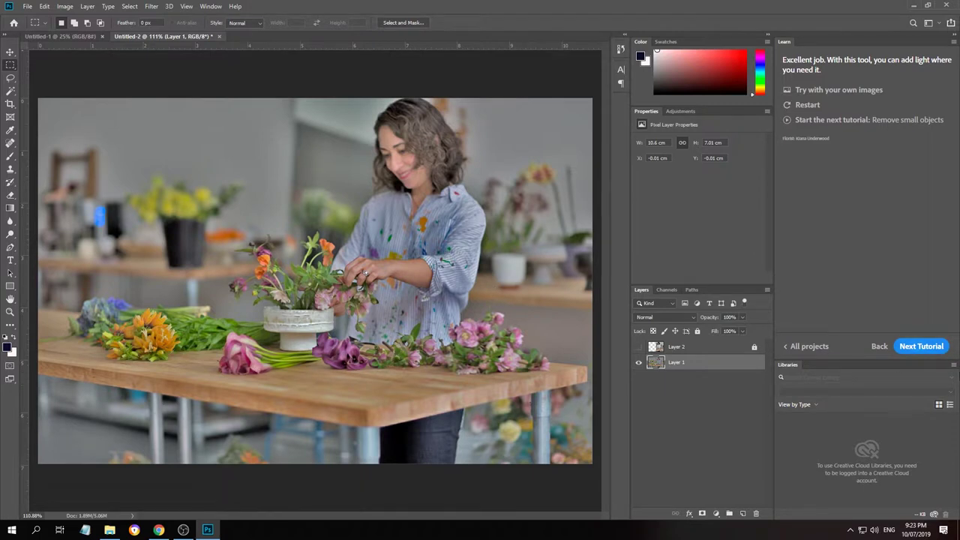
left_click(931, 347)
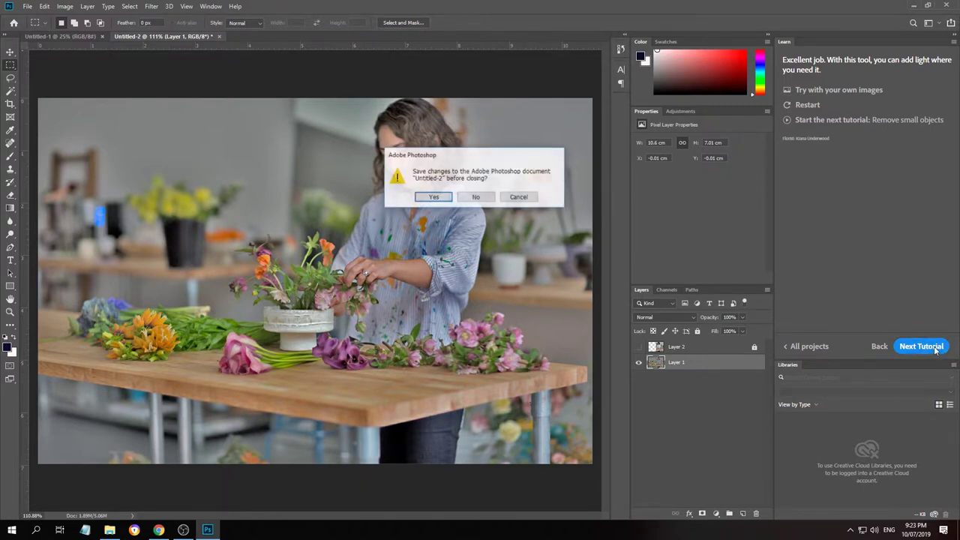
Save the brightened photo as 'training' in Photoshop format
left_click(433, 197)
type("tra")
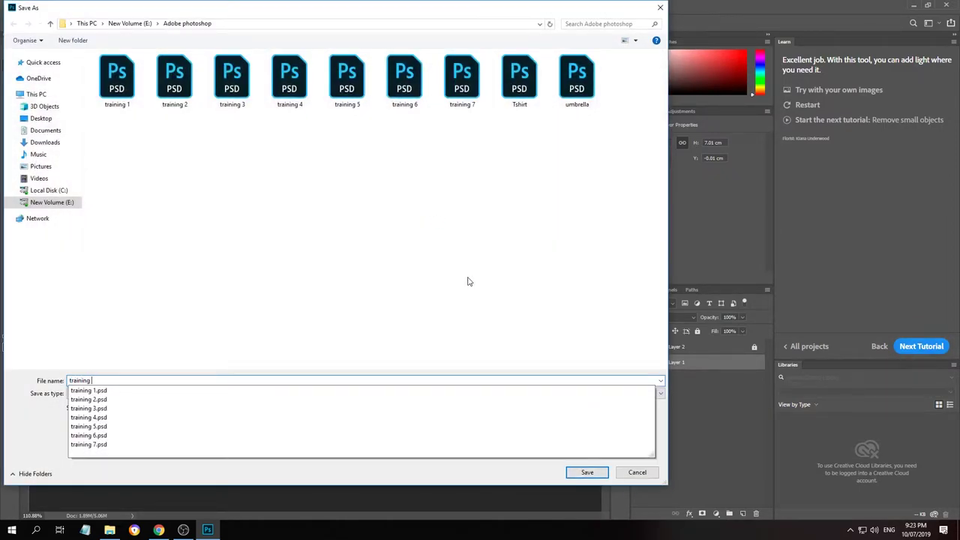
type("ining")
key("Return")
left_click(591, 150)
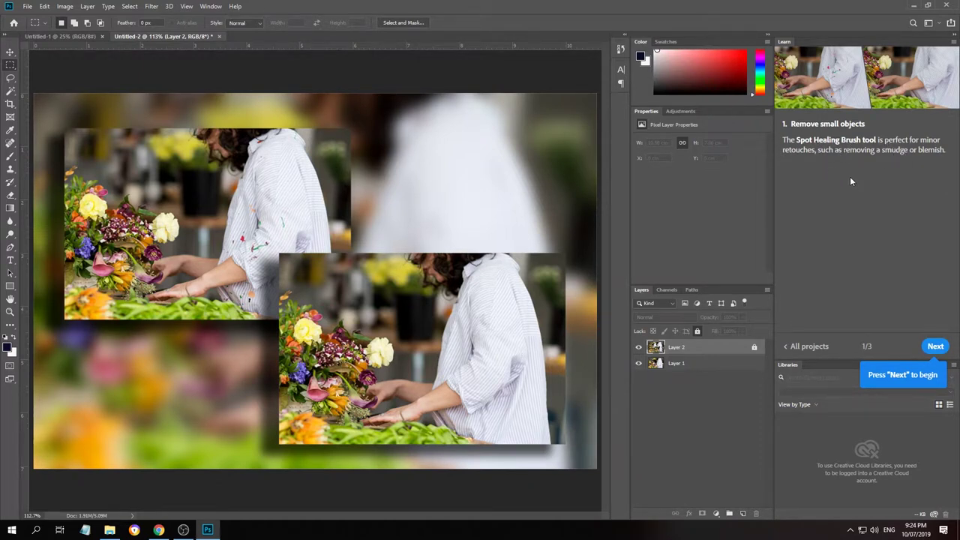
Set the Spot Healing Brush to 50 px size and 0% hardness
left_click(935, 346)
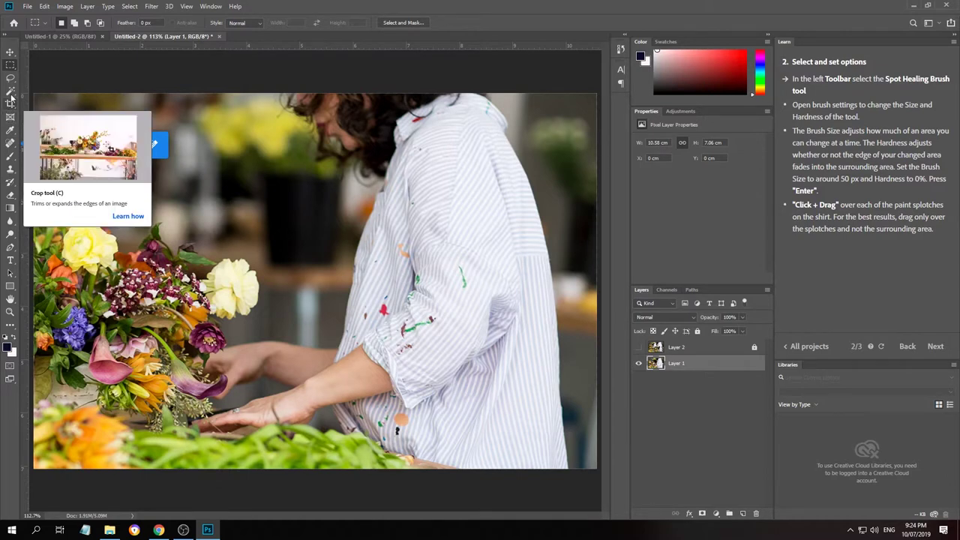
left_click(10, 144)
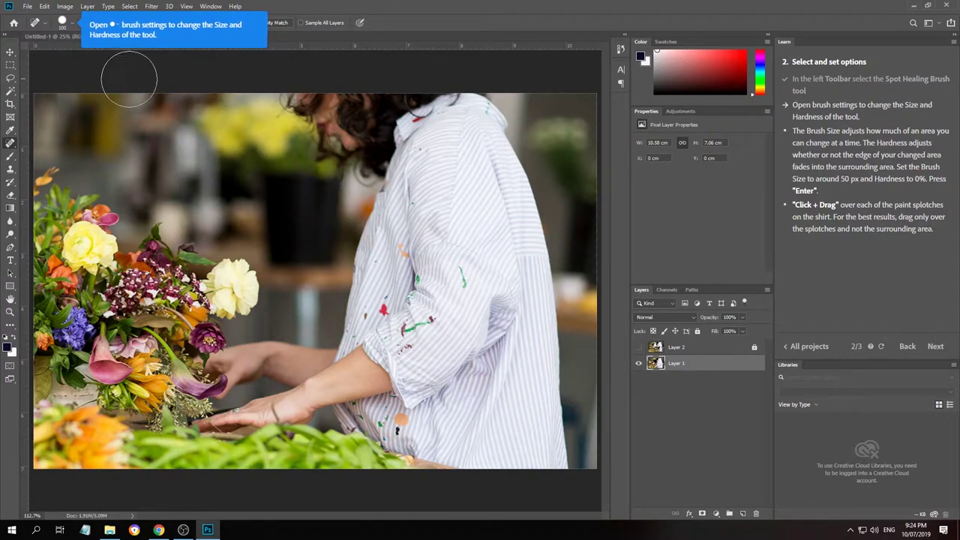
left_click(72, 23)
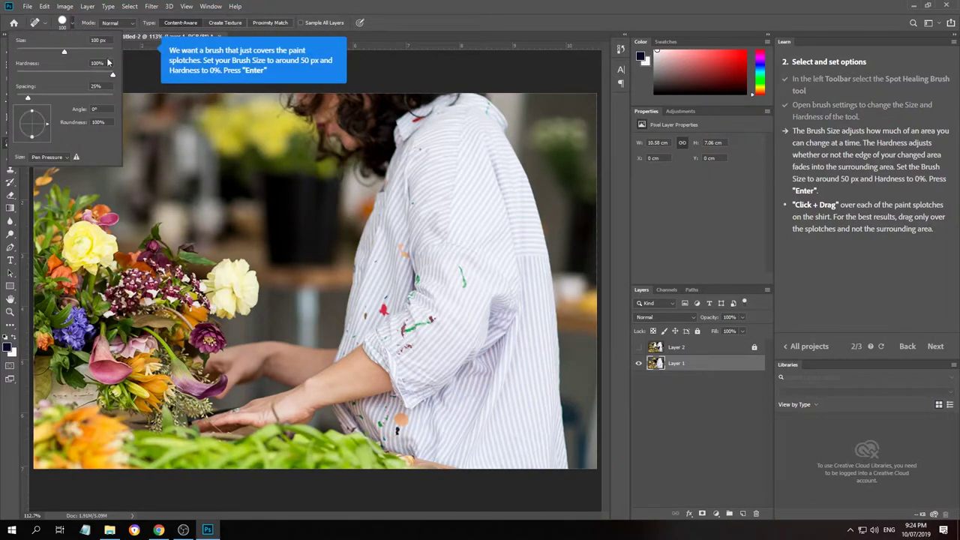
left_click_drag(108, 53, 18, 52)
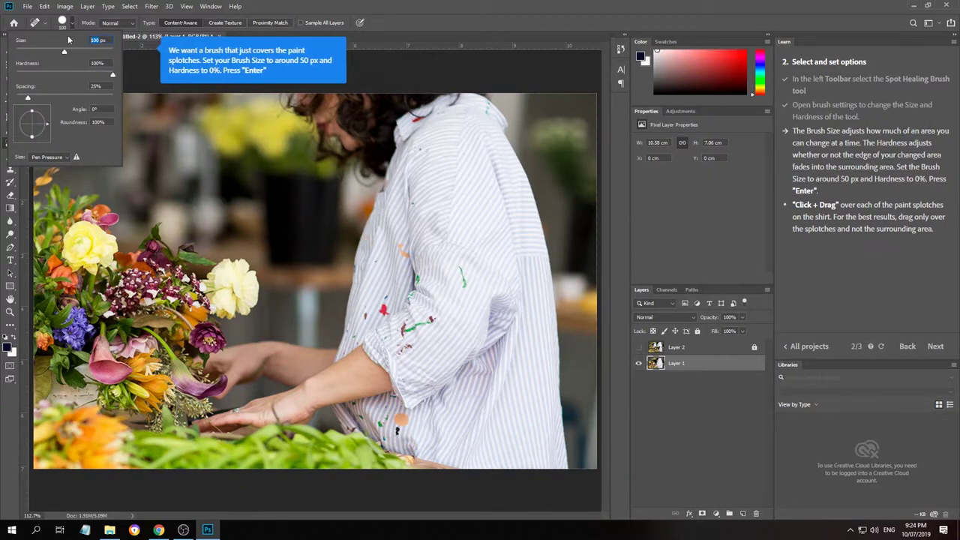
left_click(96, 40)
type("50")
left_click_drag(98, 66, 66, 64)
key("Return")
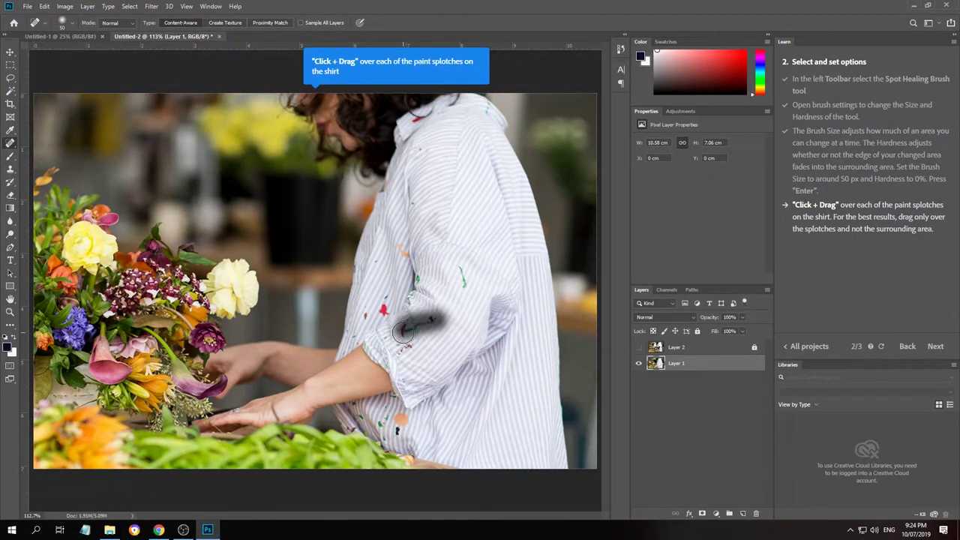
Heal the green, red and orange paint splotches on the striped shirt, collar and elbow
left_click_drag(403, 331, 402, 331)
left_click_drag(466, 275, 462, 297)
left_click_drag(387, 314, 381, 302)
mouse_move(403, 252)
left_mouse_down()
mouse_move(420, 279)
mouse_move(414, 292)
mouse_move(392, 255)
left_mouse_up()
mouse_move(414, 218)
left_mouse_down()
mouse_move(407, 189)
mouse_move(409, 198)
left_mouse_up()
mouse_move(421, 154)
left_mouse_down()
mouse_move(419, 116)
mouse_move(446, 117)
left_mouse_up()
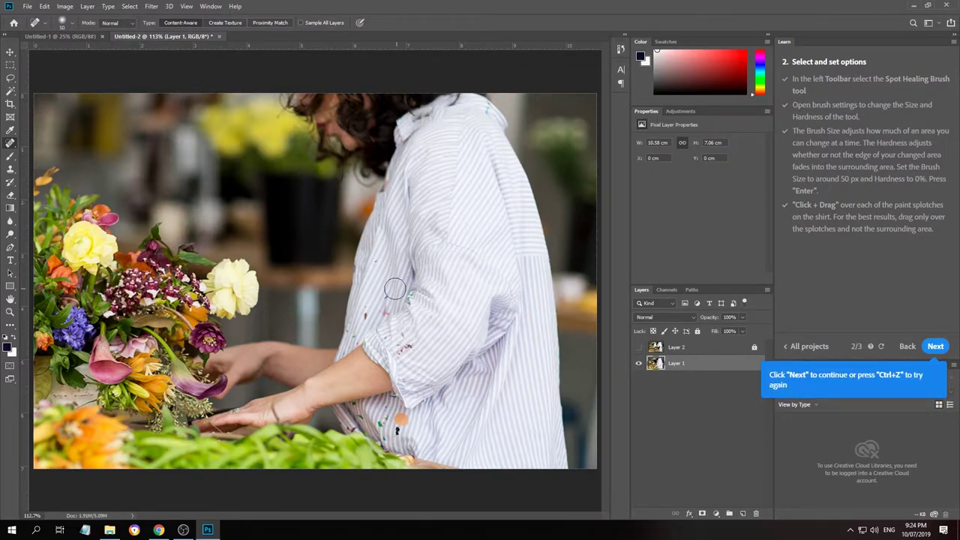
left_click_drag(383, 294, 365, 313)
mouse_move(405, 284)
left_mouse_down()
mouse_move(376, 315)
mouse_move(390, 359)
mouse_move(394, 338)
mouse_move(348, 345)
left_mouse_up()
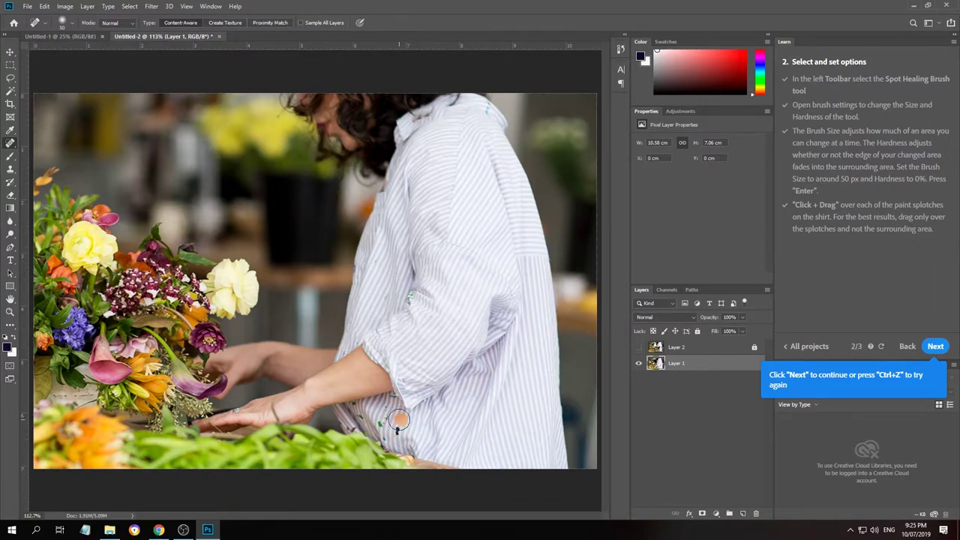
left_click_drag(399, 420, 367, 408)
mouse_move(426, 434)
left_mouse_down()
mouse_move(394, 426)
mouse_move(397, 417)
mouse_move(431, 418)
left_mouse_up()
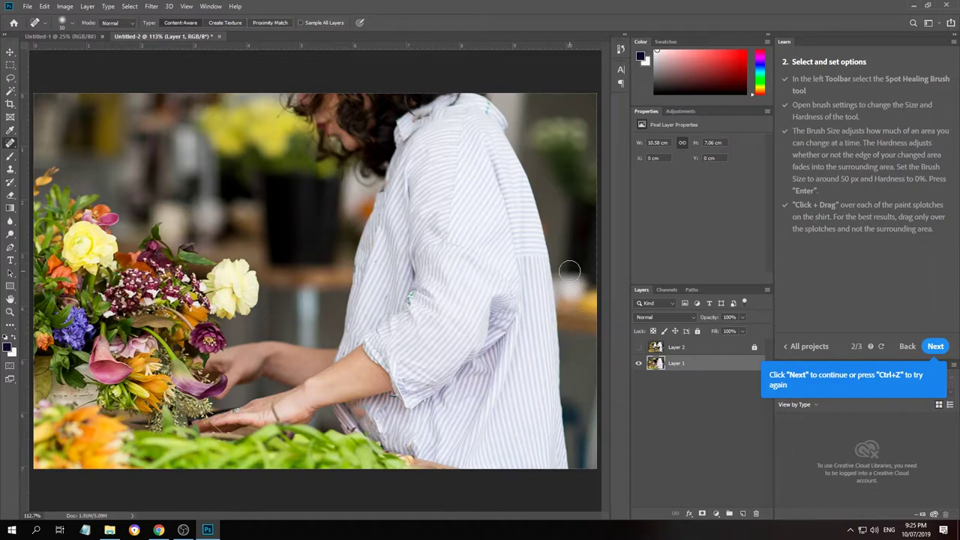
Save the retouched photo as 'training 9' and load the Custom black and white tutorial
left_click(938, 348)
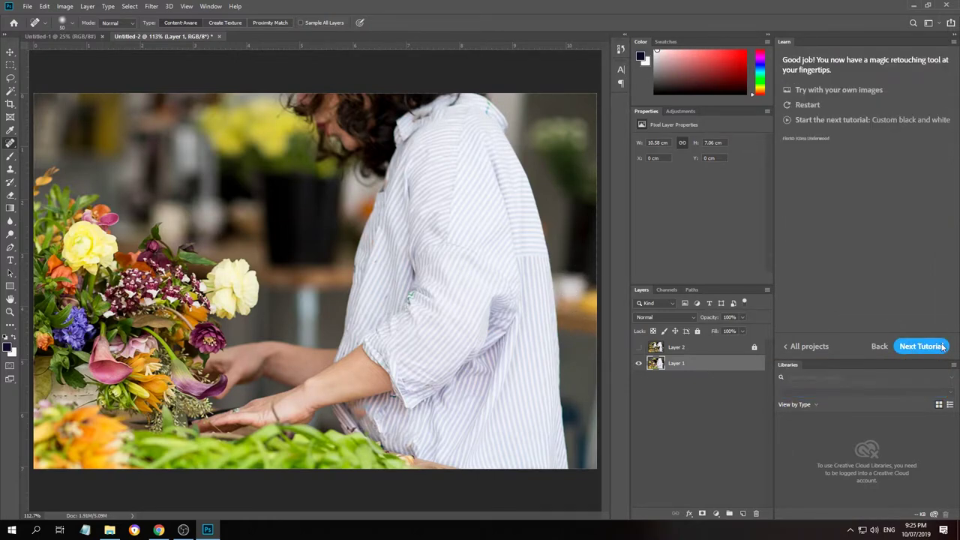
left_click(922, 347)
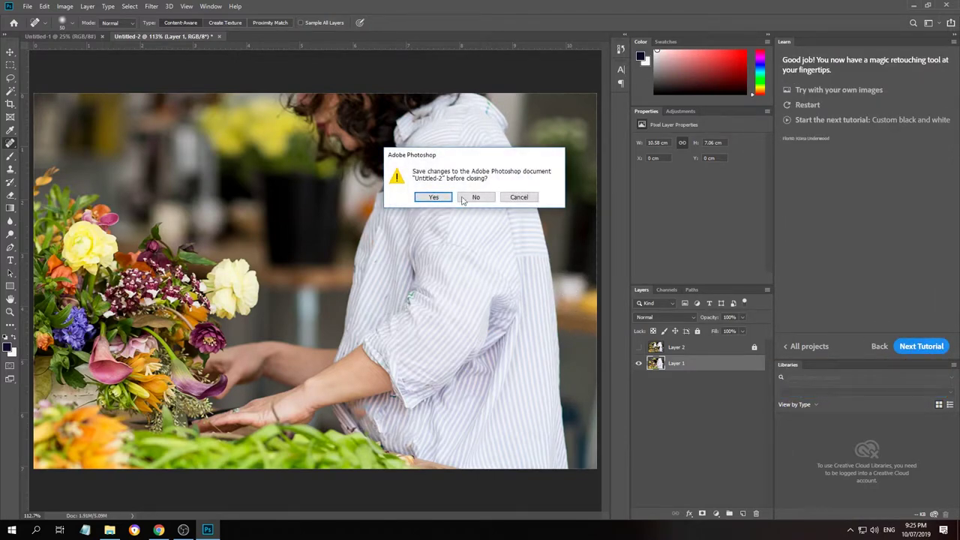
left_click(434, 198)
type("tra")
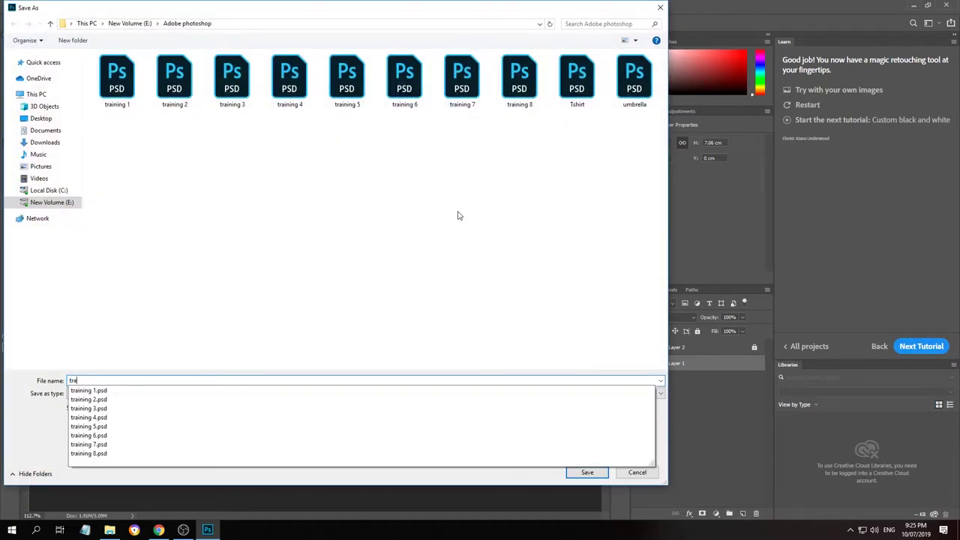
type("ining 9")
key("Return")
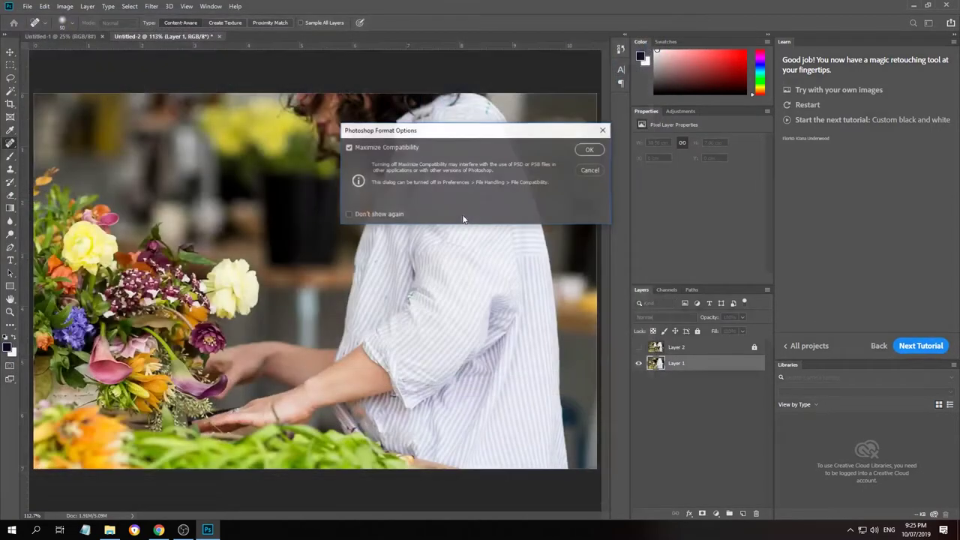
left_click(584, 152)
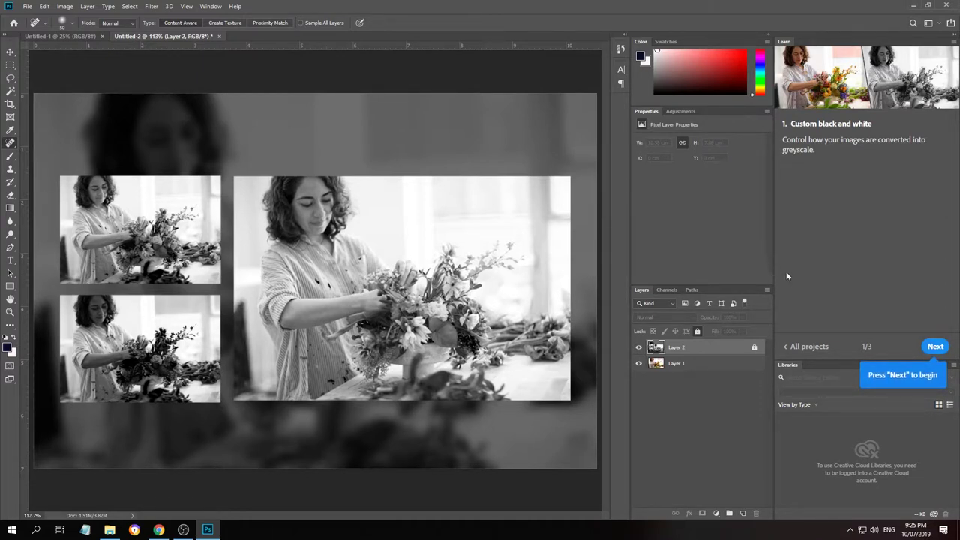
Convert the florist photo to greyscale with Image > Adjustments > Black & White
left_click(935, 347)
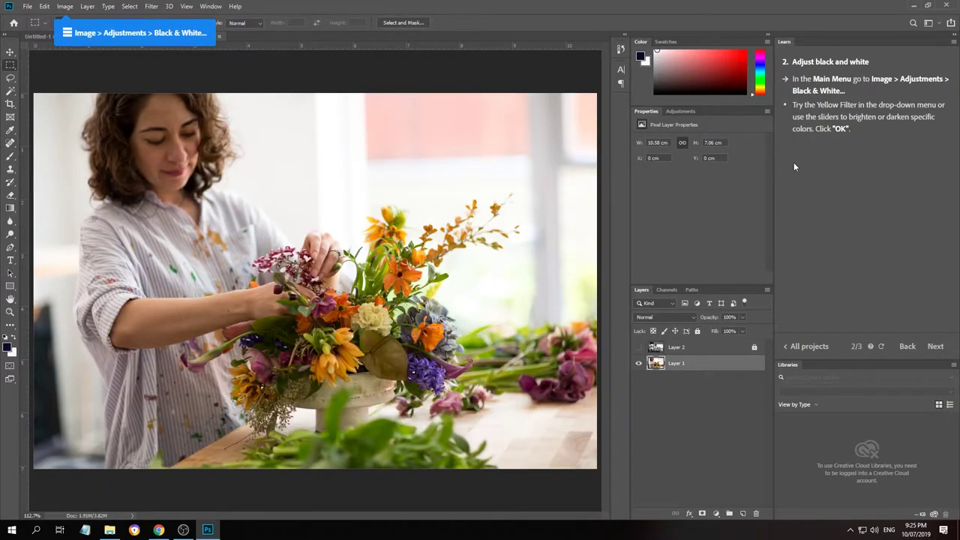
left_click(65, 6)
mouse_move(74, 32)
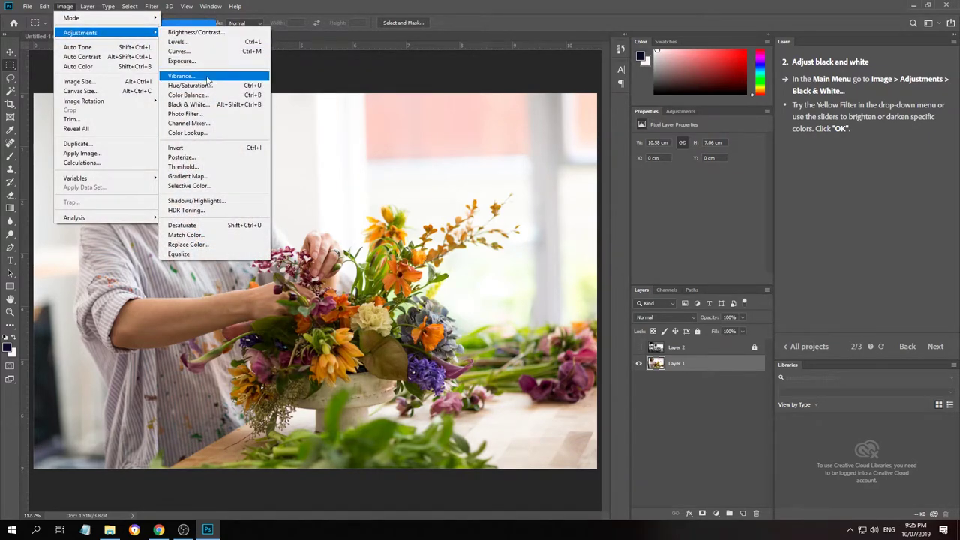
left_click(191, 105)
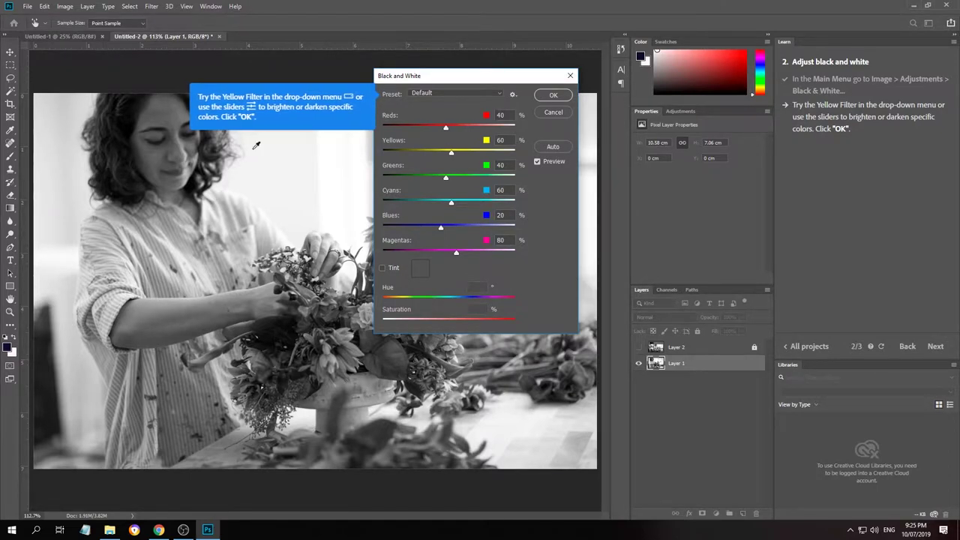
left_click(553, 95)
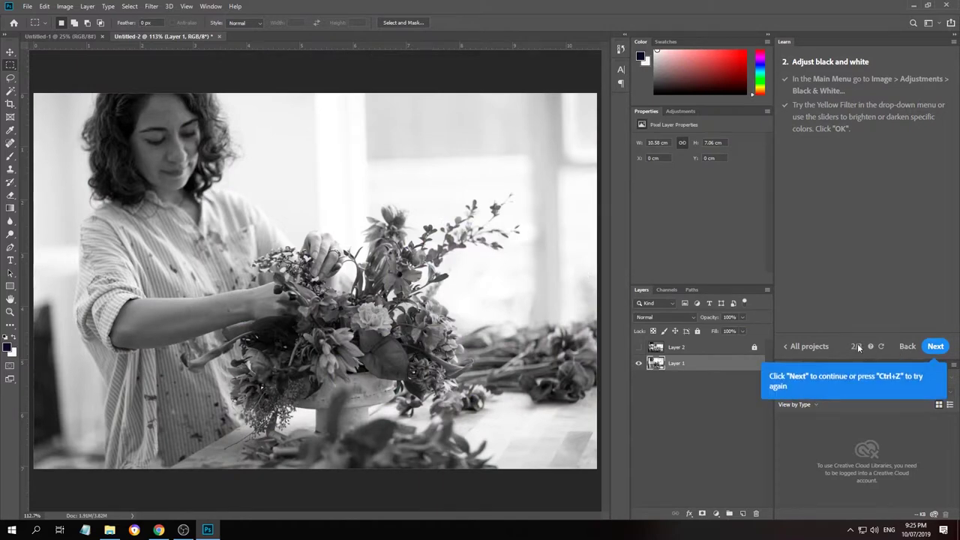
Apply the Black & White adjustment a second time, then undo it
left_click(65, 6)
mouse_move(82, 36)
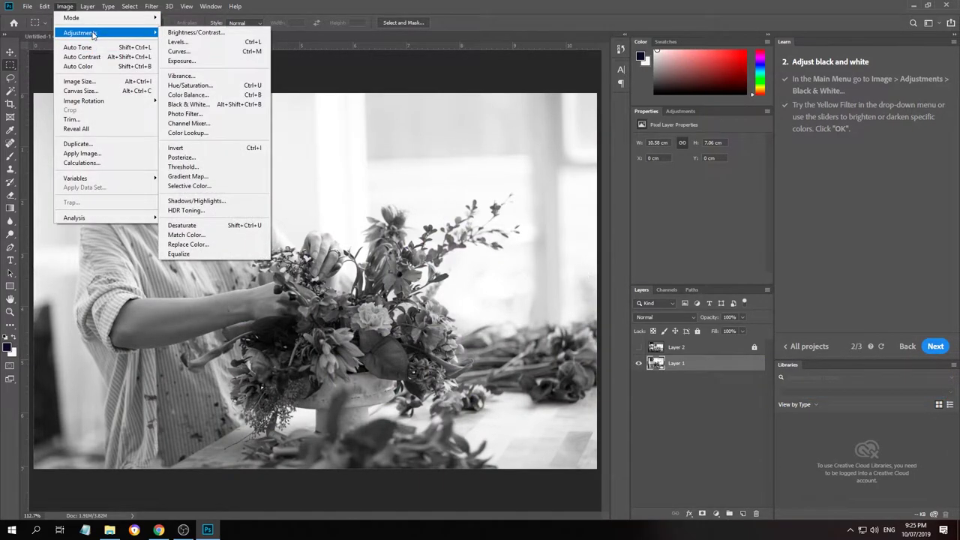
left_click(210, 109)
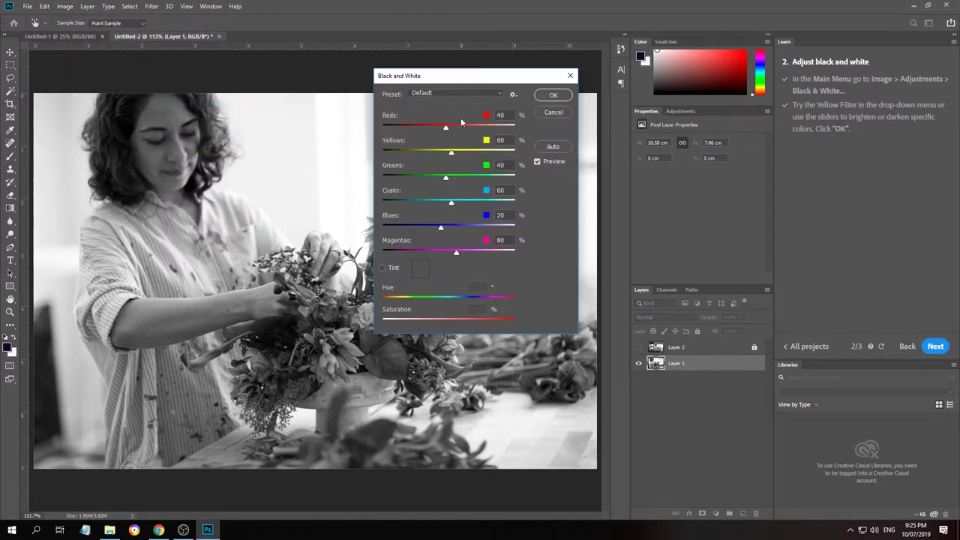
left_click(554, 95)
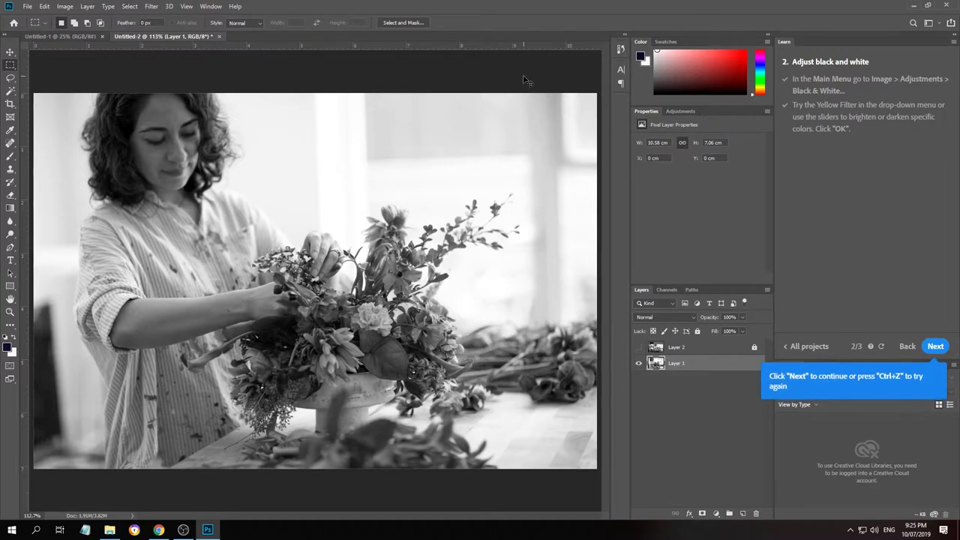
key("ctrl+z")
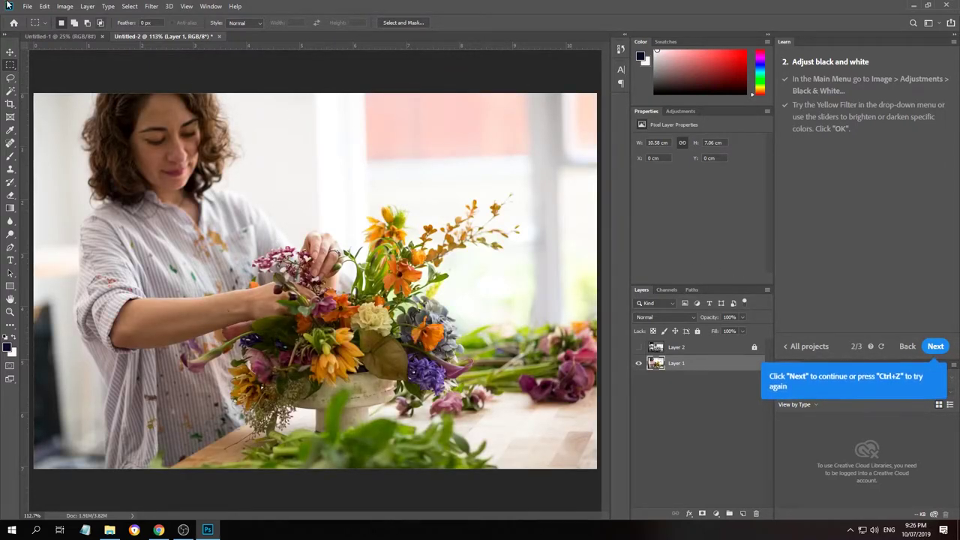
Reapply the Black & White conversion and finish the tutorial step
left_click(65, 6)
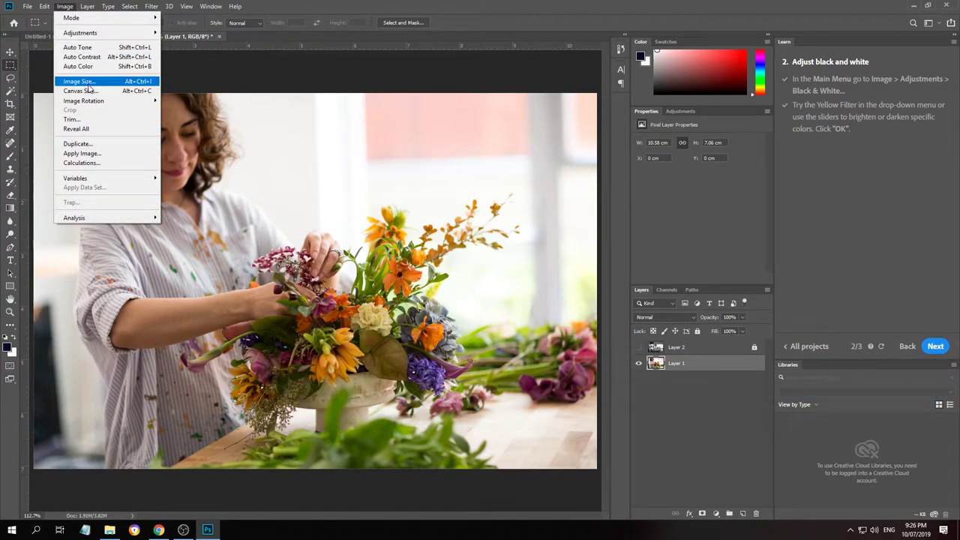
mouse_move(120, 33)
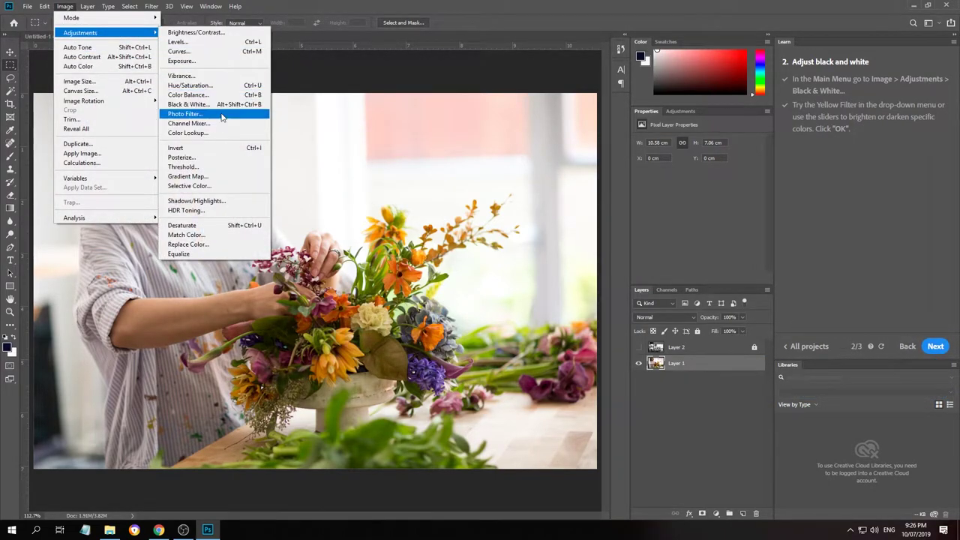
left_click(194, 104)
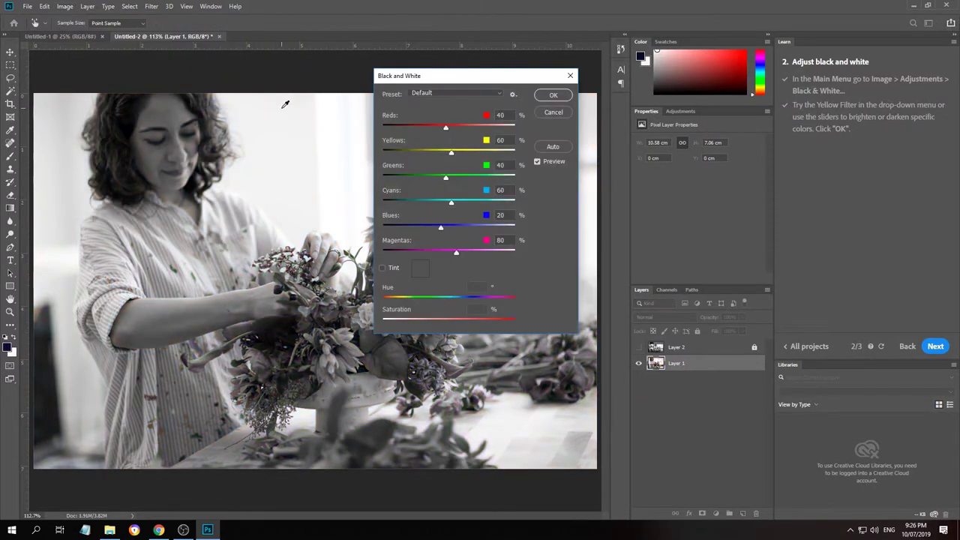
left_click(550, 95)
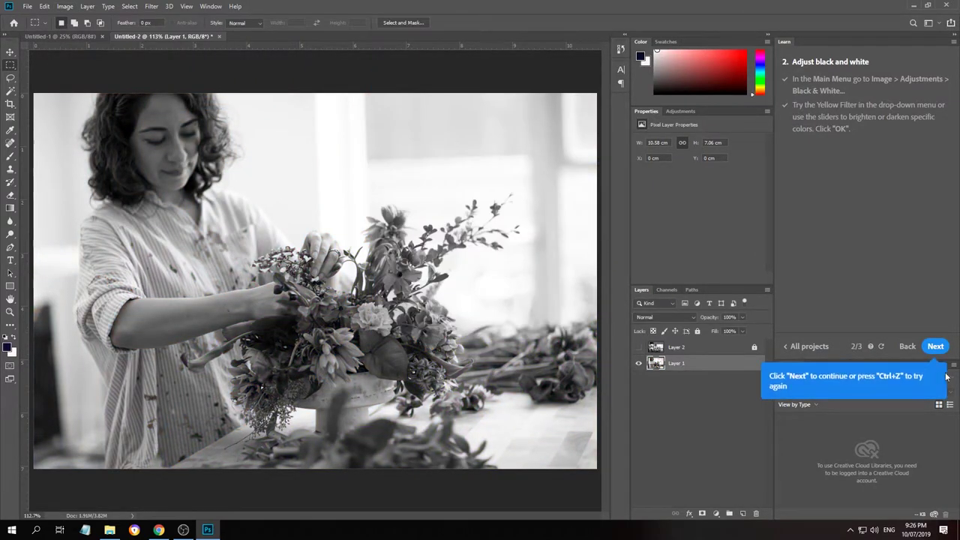
left_click(935, 346)
Save the greyscale photo as 'training' in Photoshop format and load the next tutorial
left_click(921, 346)
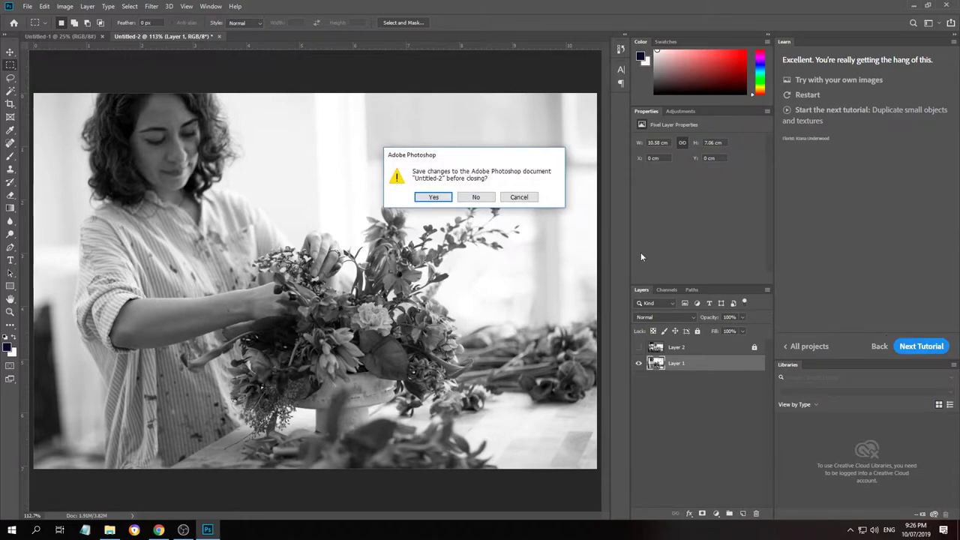
left_click(444, 199)
type("train")
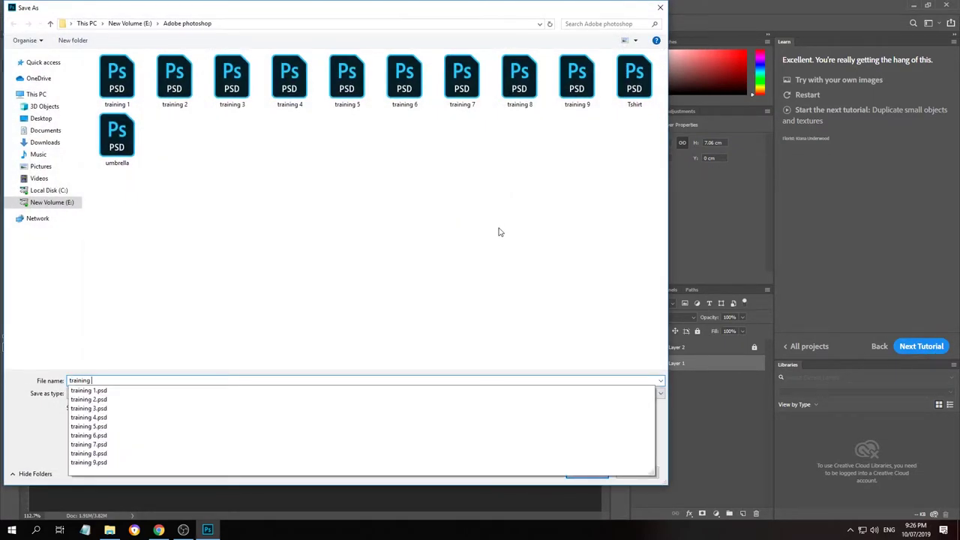
type("ing")
key("Return")
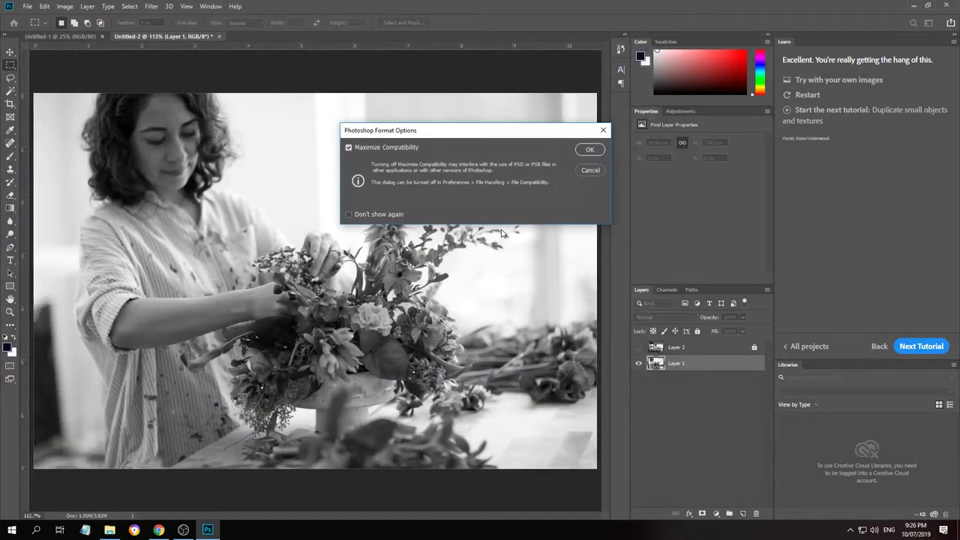
left_click(589, 153)
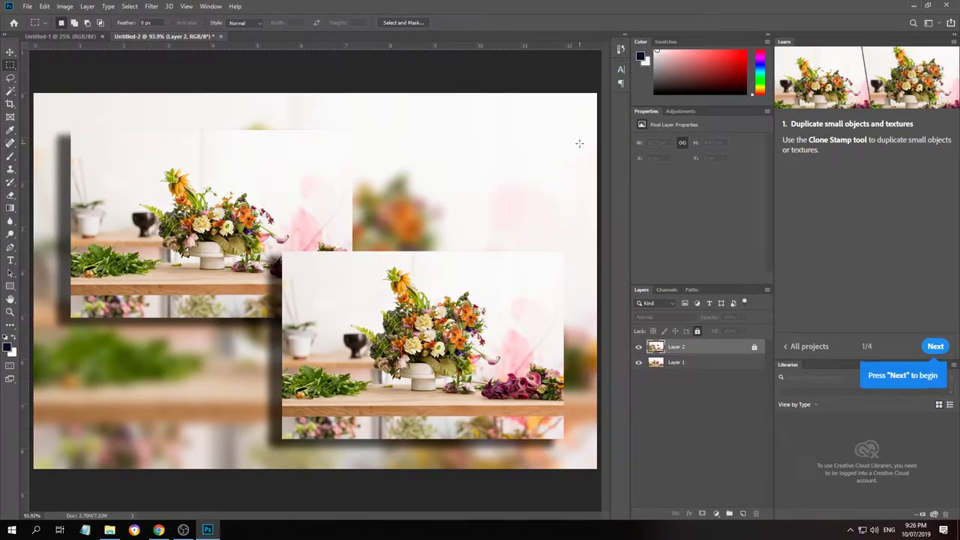
Advance to the cloning step and set the Clone Stamp brush to 70 px with 0% hardness
left_click(934, 346)
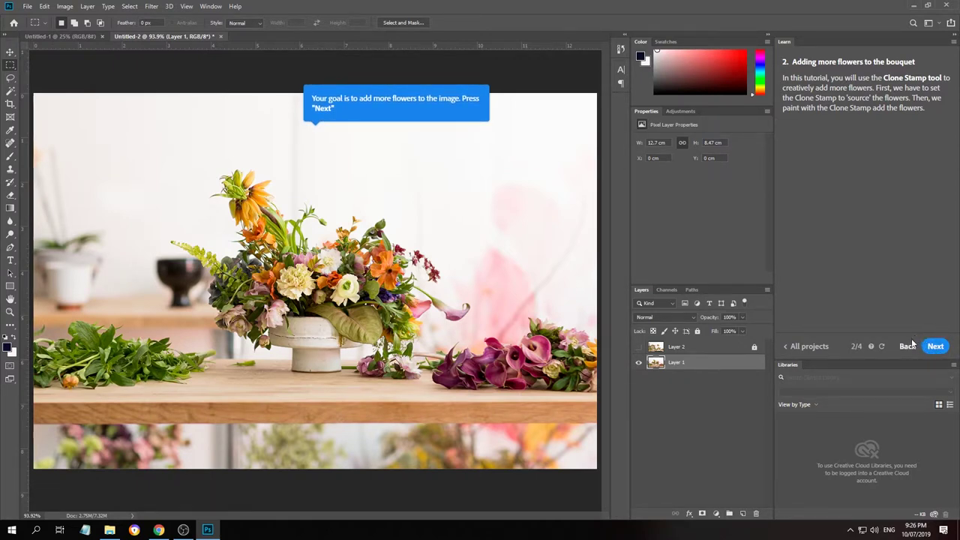
left_click(937, 346)
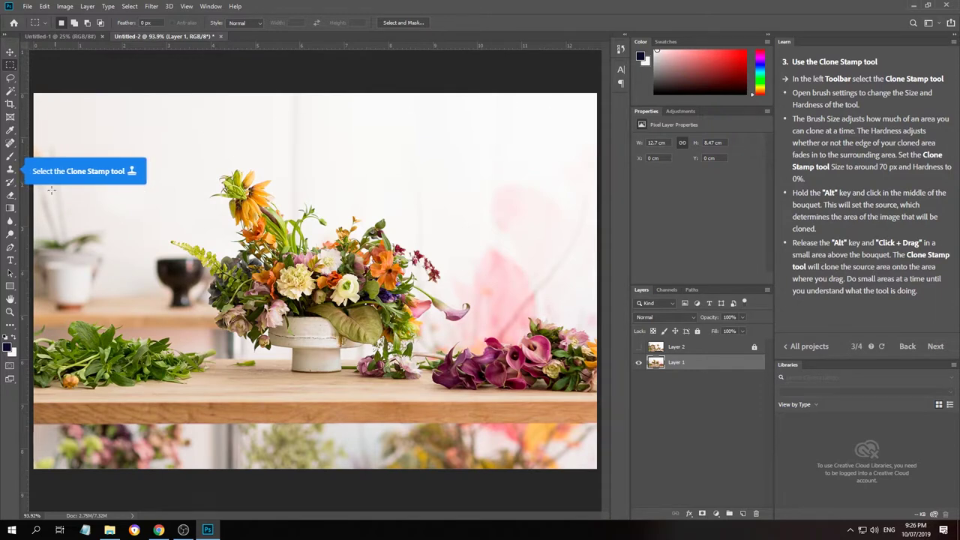
left_click(10, 171)
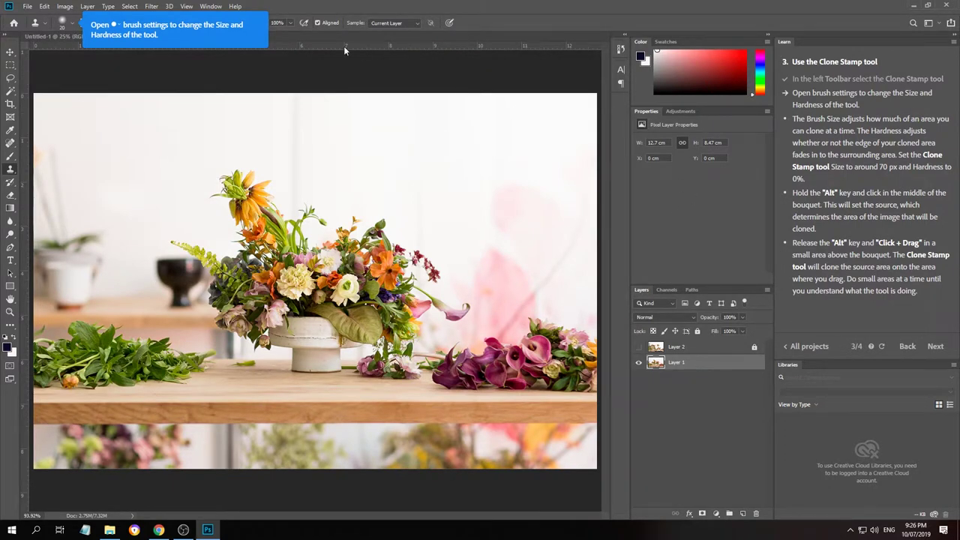
left_click(63, 24)
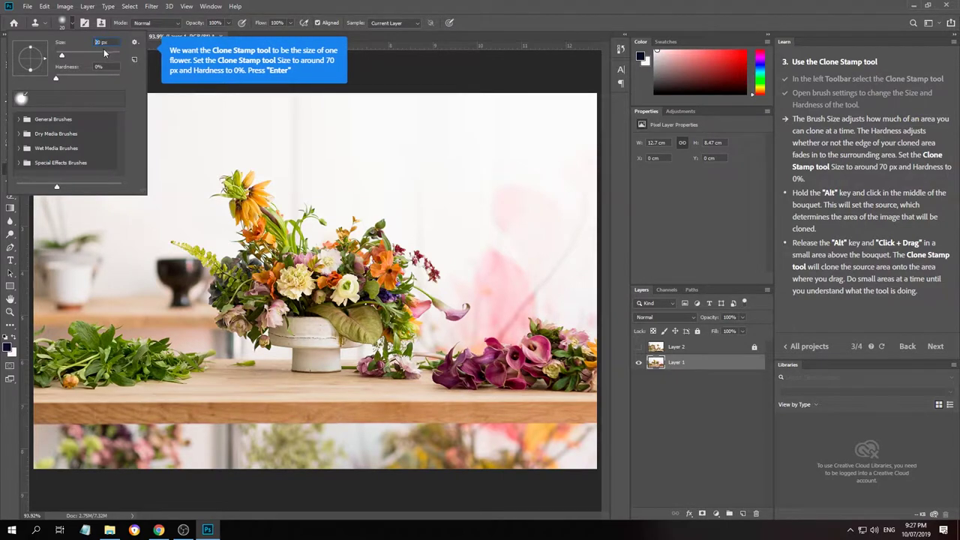
type("70")
left_click(84, 70)
key("Return")
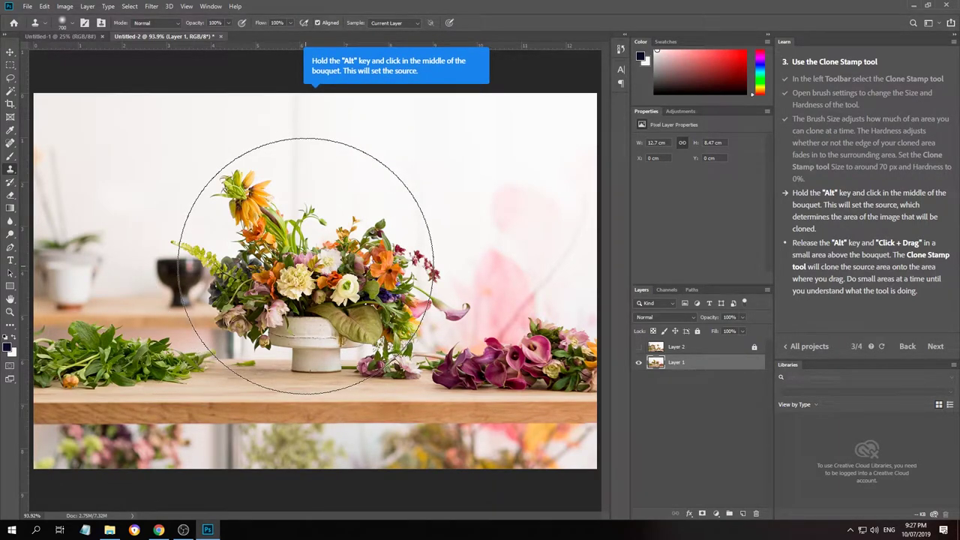
Set the clone source in the middle of the bouquet and try cloning a copy, undoing the stroke
key("alt")
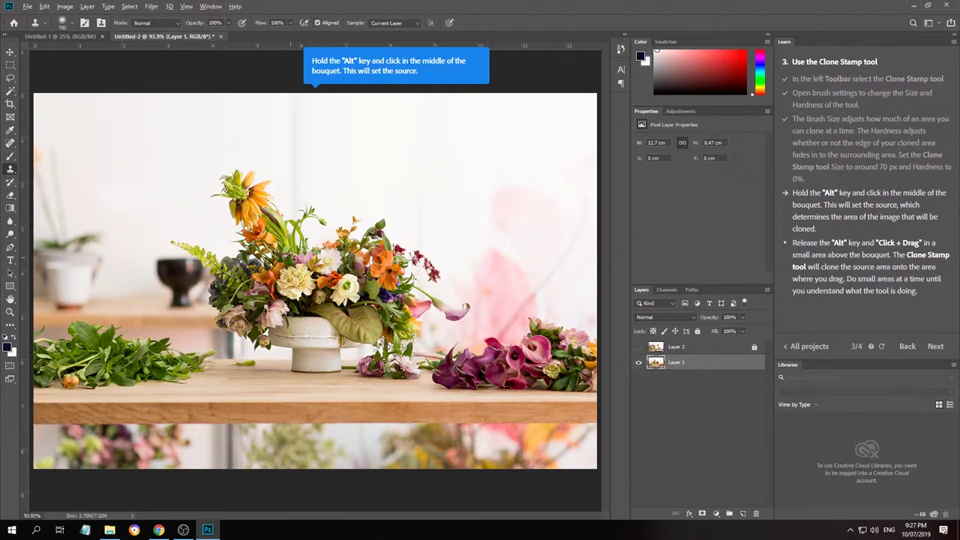
left_click(309, 273, "alt")
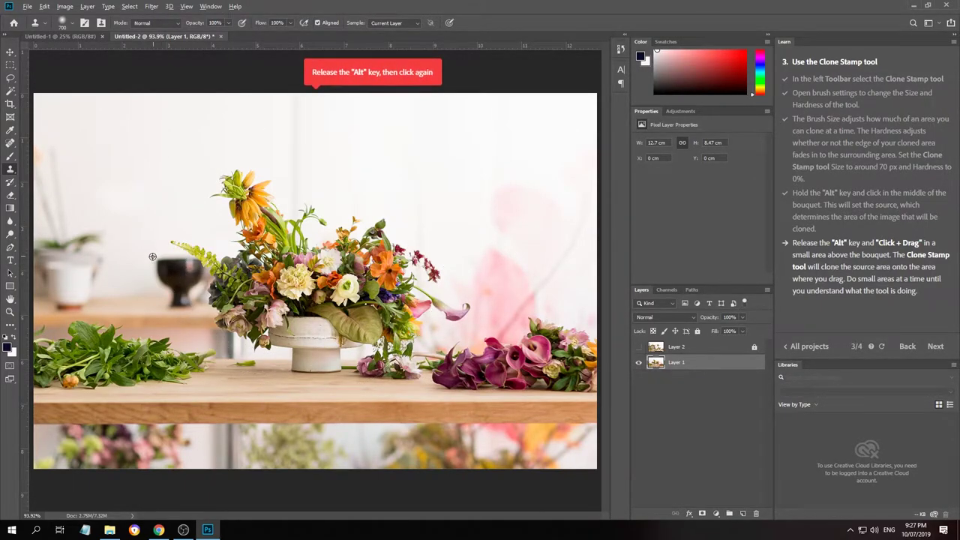
mouse_move(202, 249)
left_mouse_down()
mouse_move(348, 225)
mouse_move(275, 258)
mouse_move(272, 315)
mouse_move(442, 268)
mouse_move(442, 258)
mouse_move(441, 266)
mouse_move(474, 266)
mouse_move(454, 269)
mouse_move(511, 266)
mouse_move(493, 268)
left_mouse_up()
key("ctrl+z")
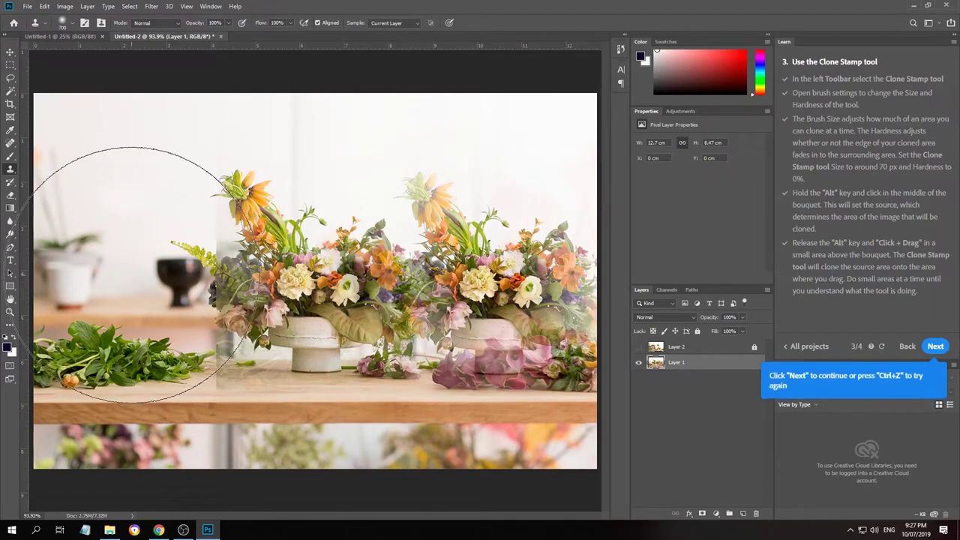
Test-stamp the cup and bowl over the bouquets, undo each patch, and switch to Layer 2
left_click(326, 295)
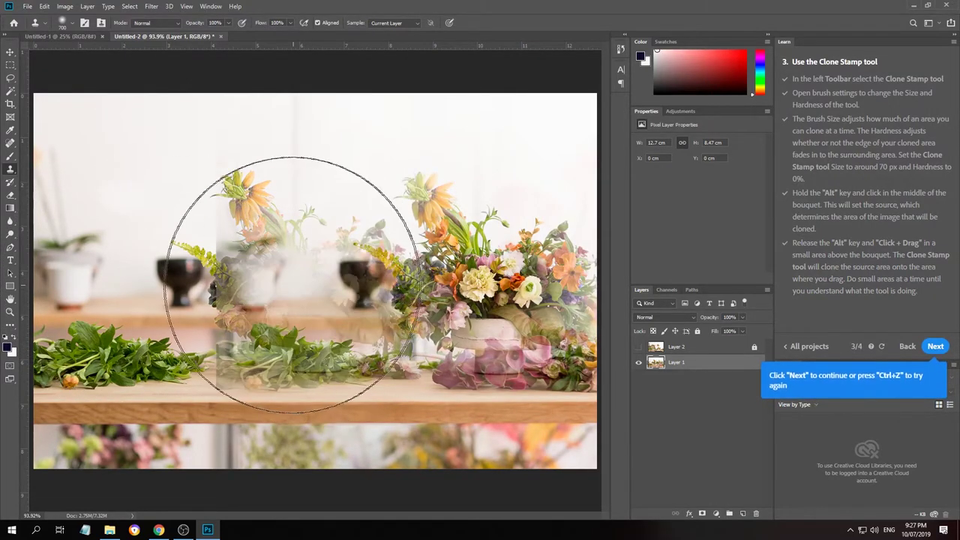
key("ctrl+z")
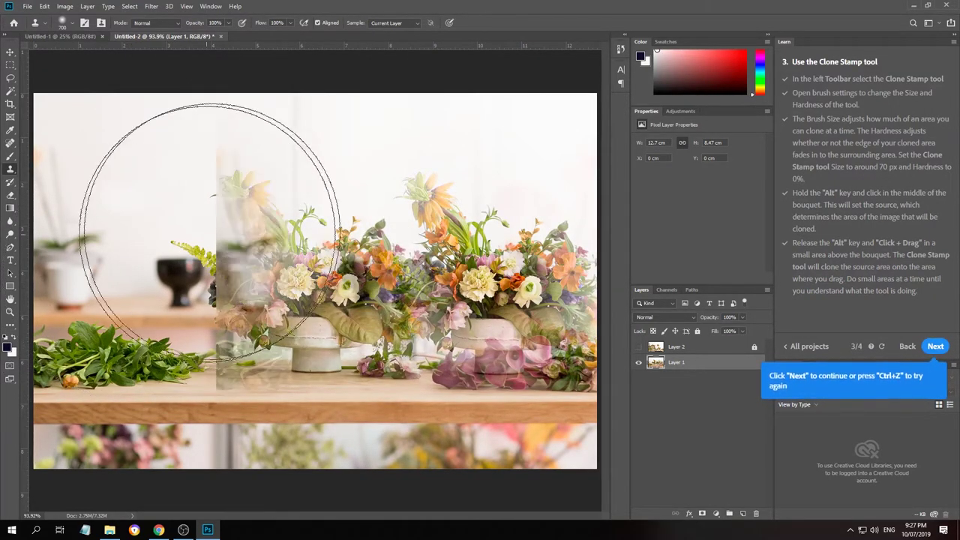
left_click(330, 270)
key("ctrl+z")
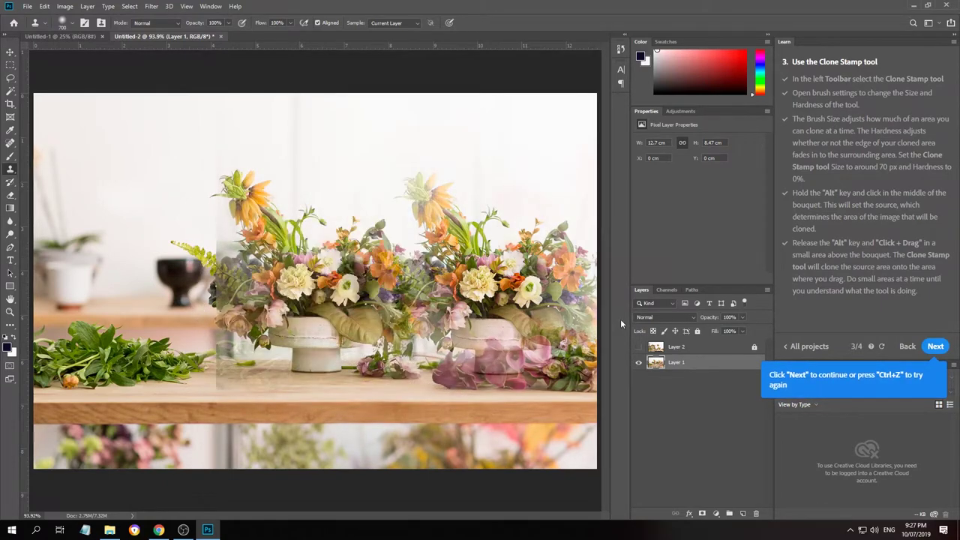
left_click(714, 457)
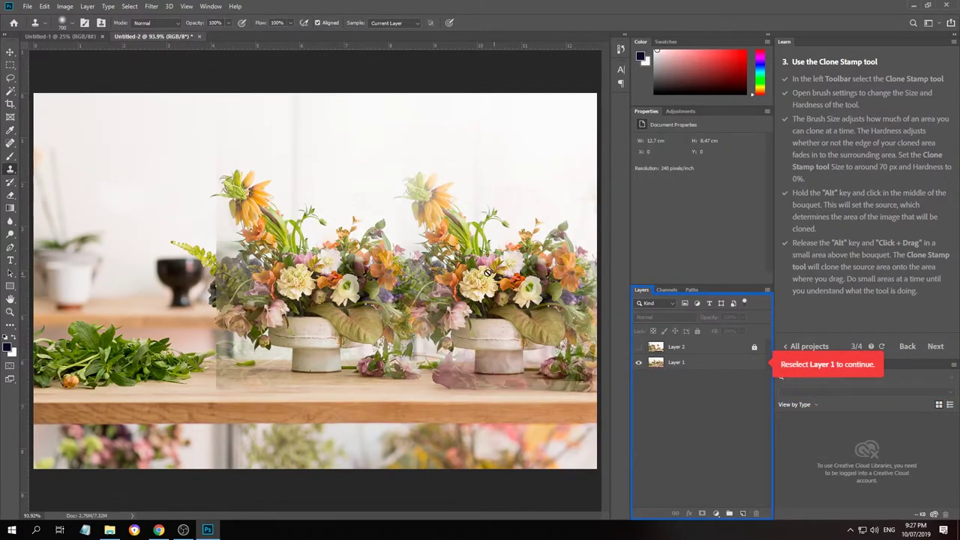
Reselect Layer 1 and try the pasteboard colour context menu
left_click(690, 367)
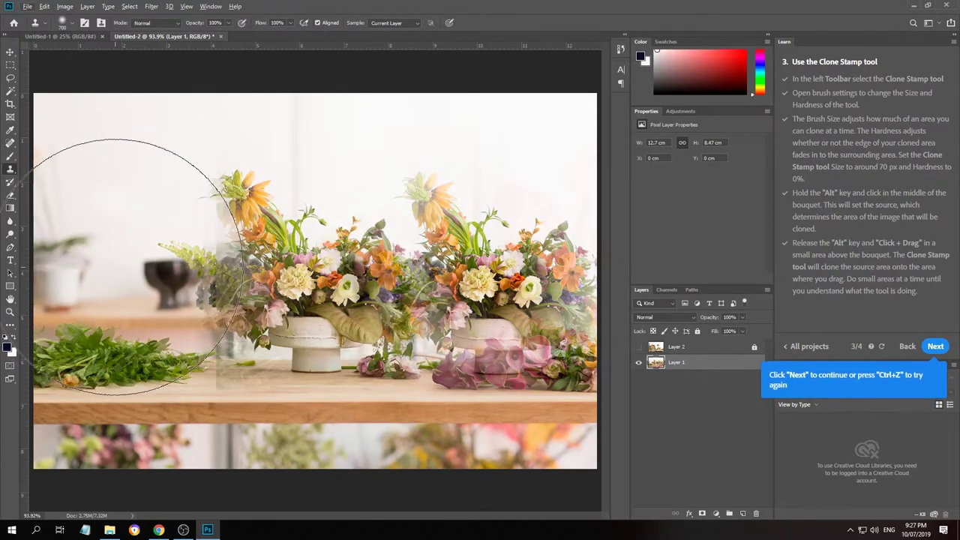
left_click(653, 423)
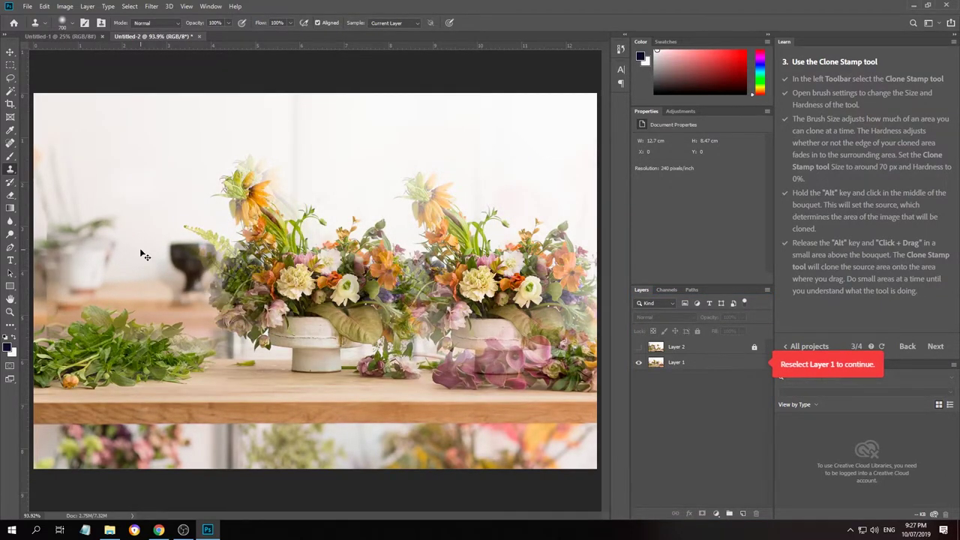
right_click(600, 359)
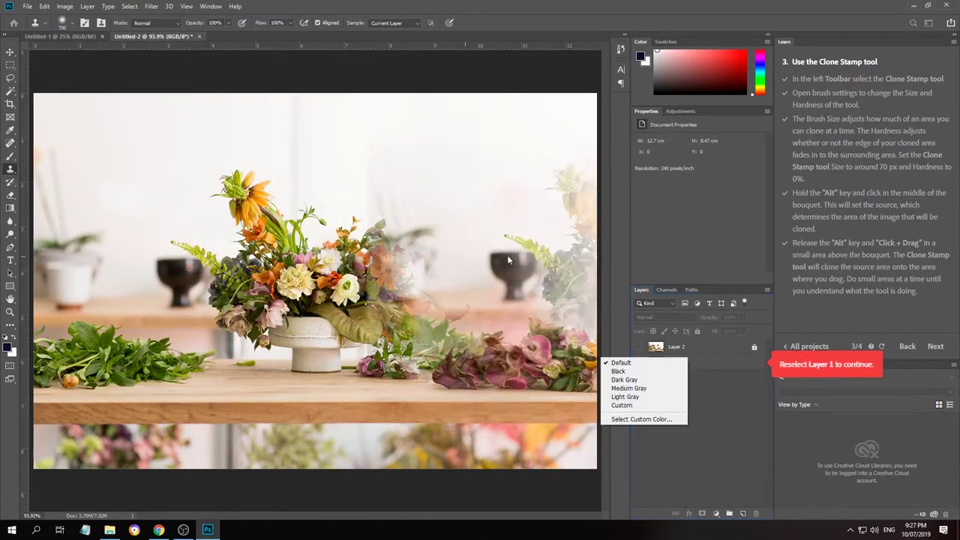
left_click(90, 248)
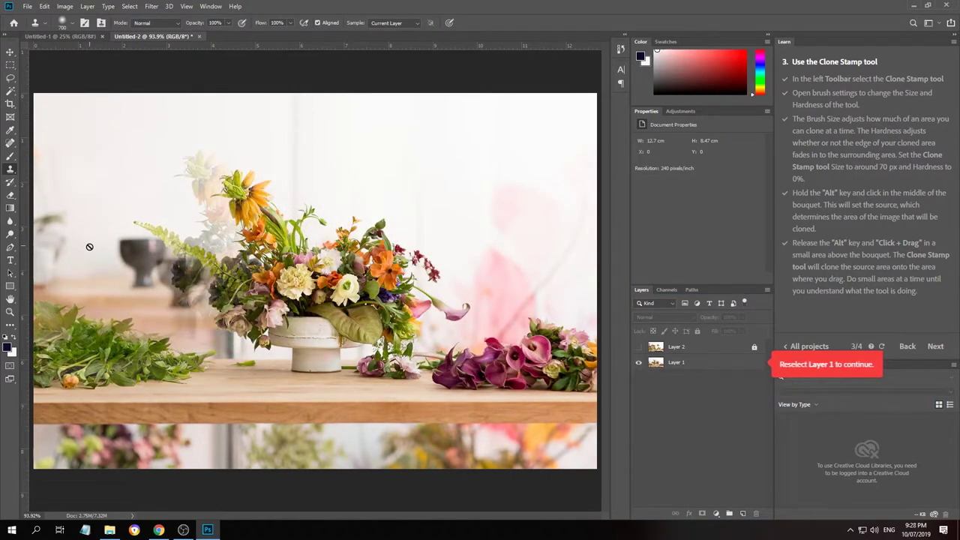
Check the brush-settings and layer-thumbnail context menus, then make Layer 1 active again
right_click(101, 274)
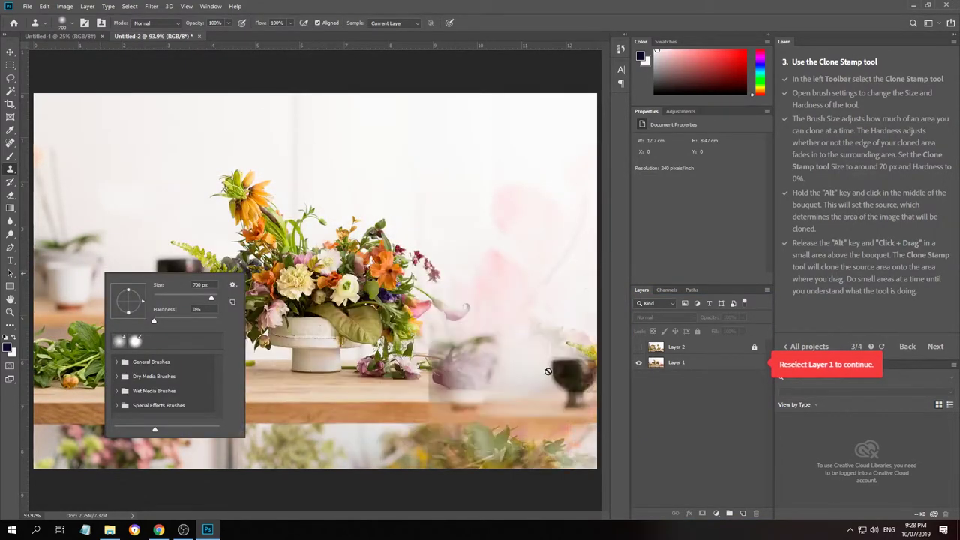
key("Escape")
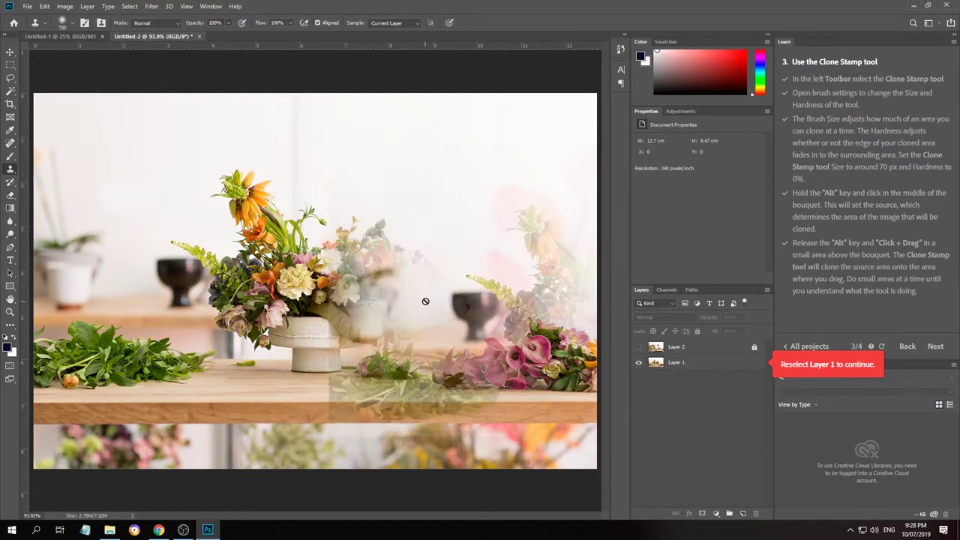
right_click(679, 404)
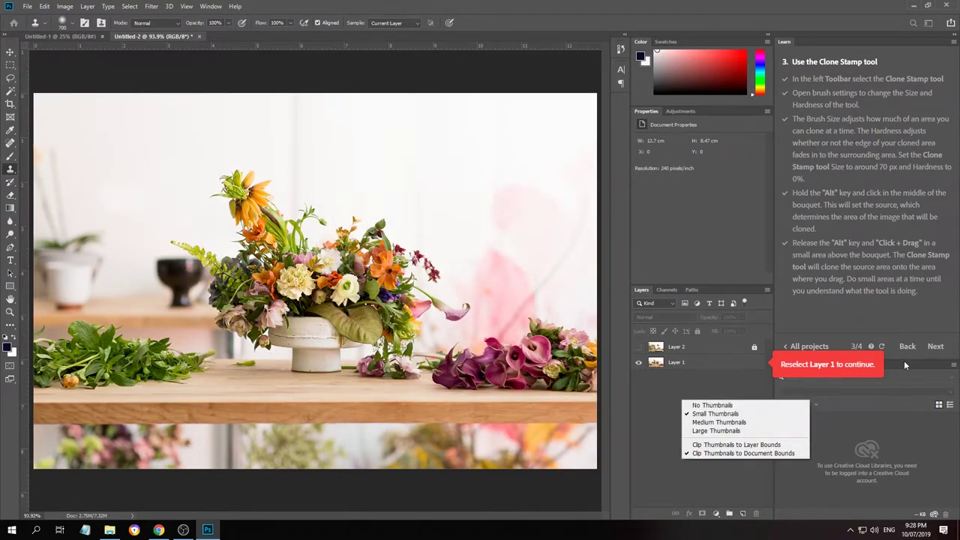
left_click(934, 354)
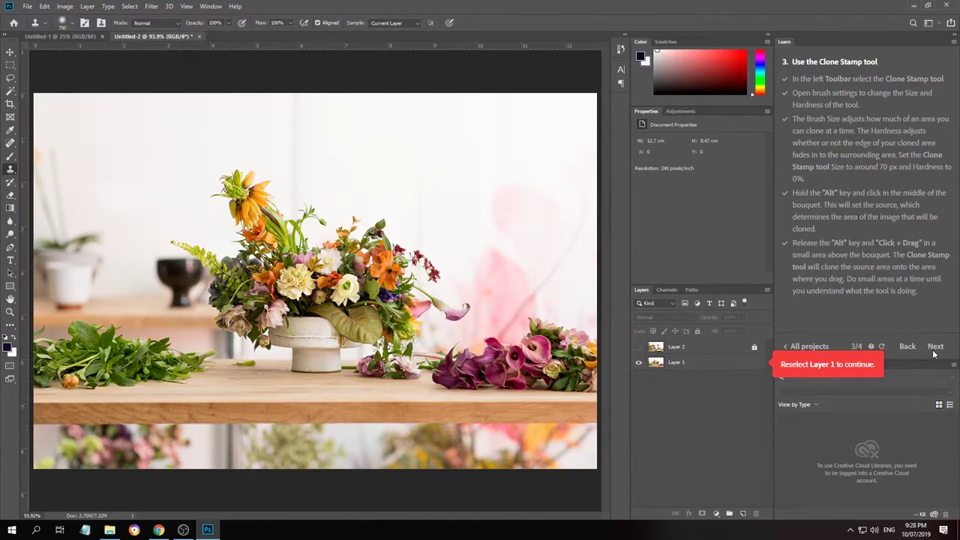
left_click(717, 367)
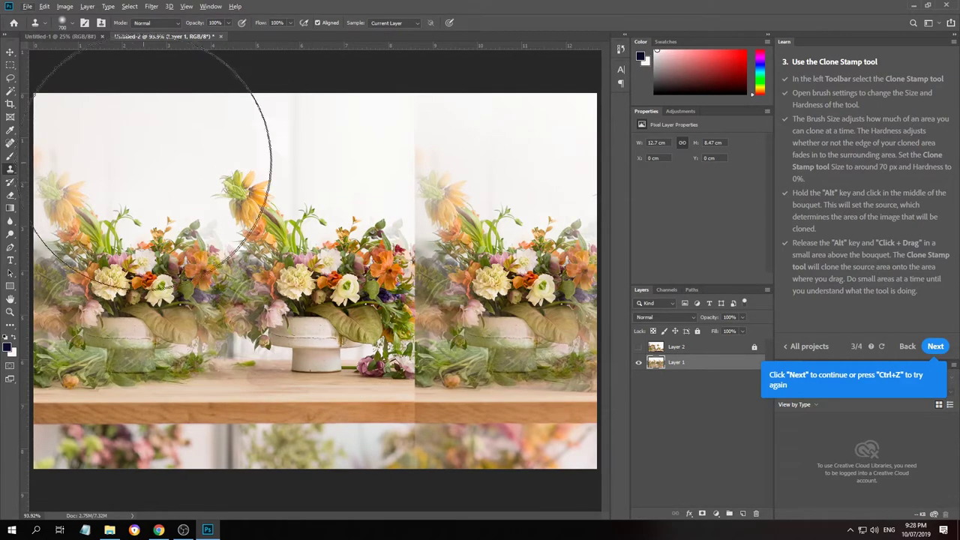
Clone flowers above the middle, right and left bouquets and finish the clone step
mouse_move(343, 150)
left_mouse_down()
mouse_move(352, 124)
mouse_move(332, 64)
mouse_move(324, 86)
mouse_move(333, 90)
left_mouse_up()
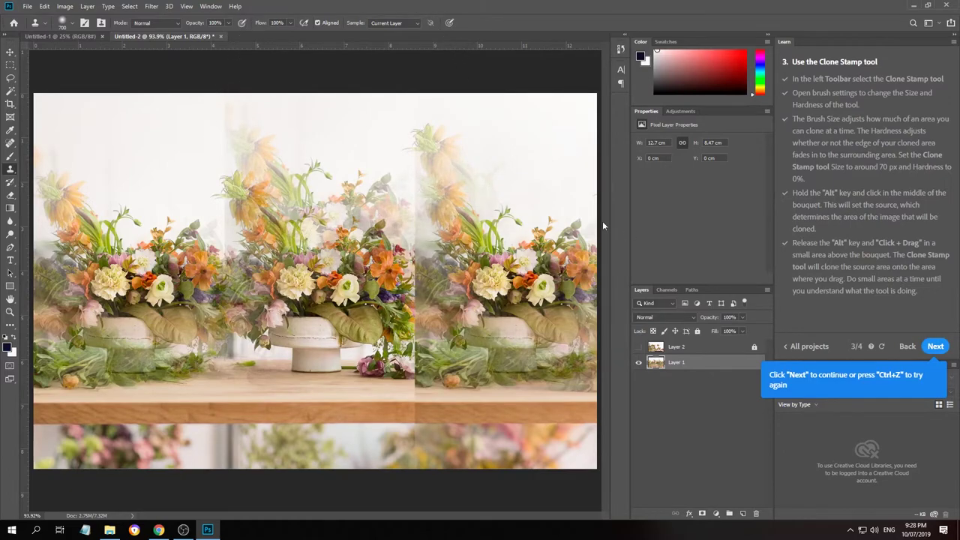
left_click_drag(576, 205, 504, 135)
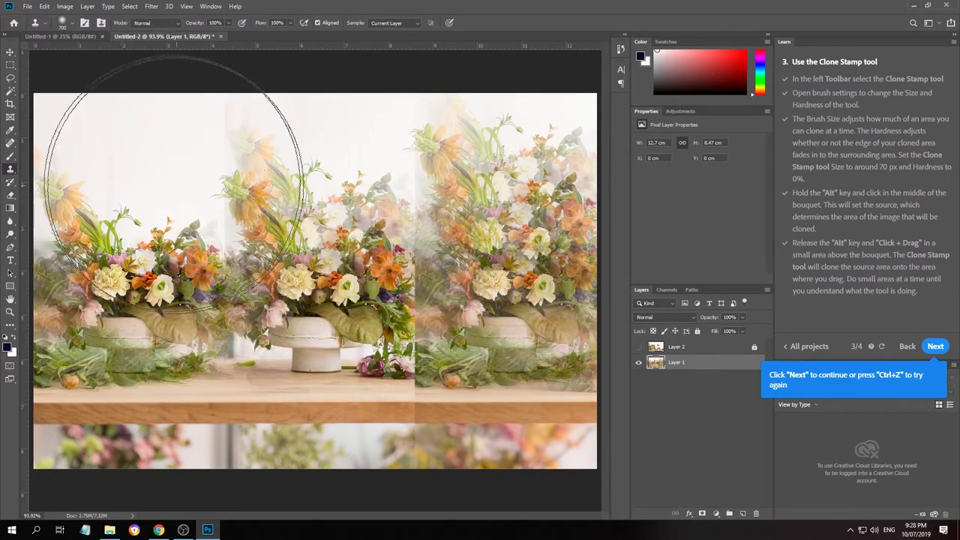
left_click_drag(161, 175, 110, 117)
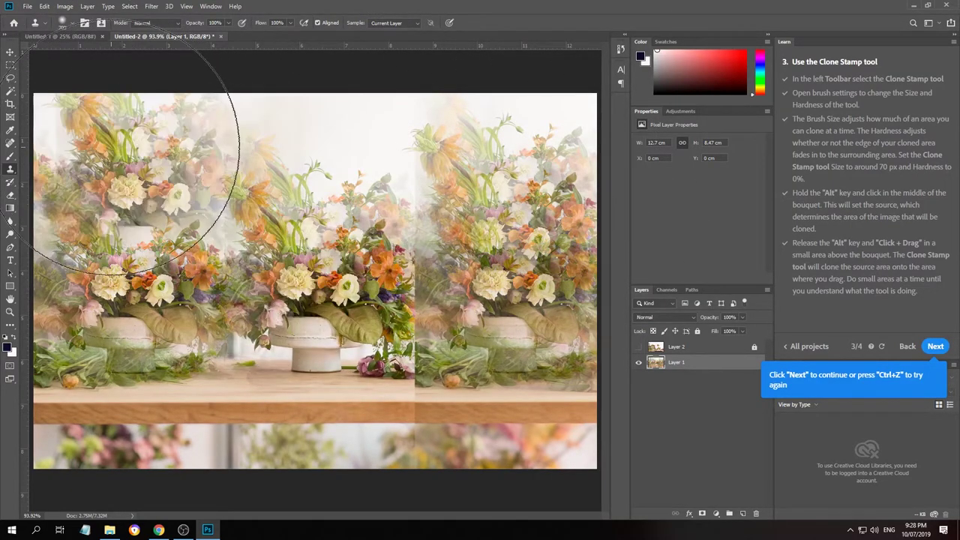
left_click(937, 347)
Move to the next tutorial, saving the flower image as 'training 11' in Photoshop format
left_click(921, 347)
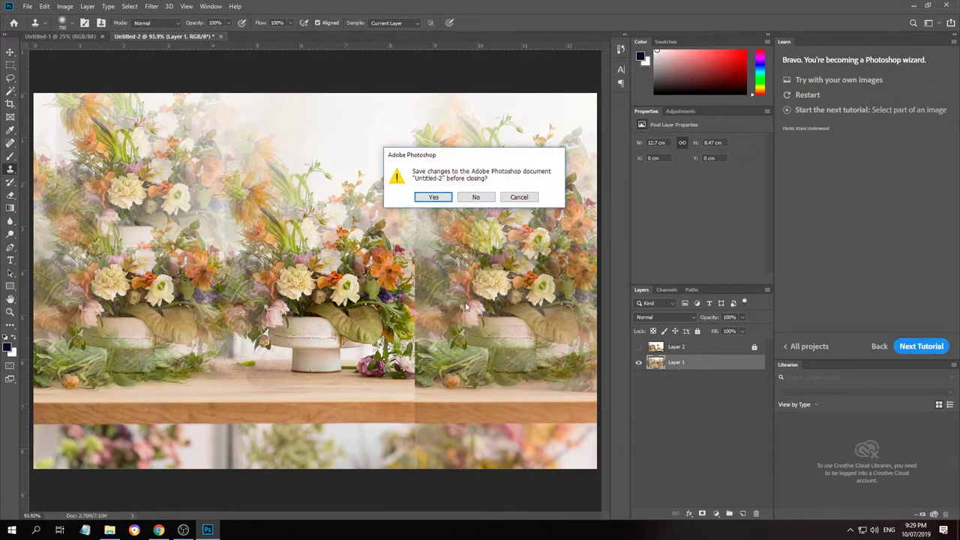
left_click(426, 198)
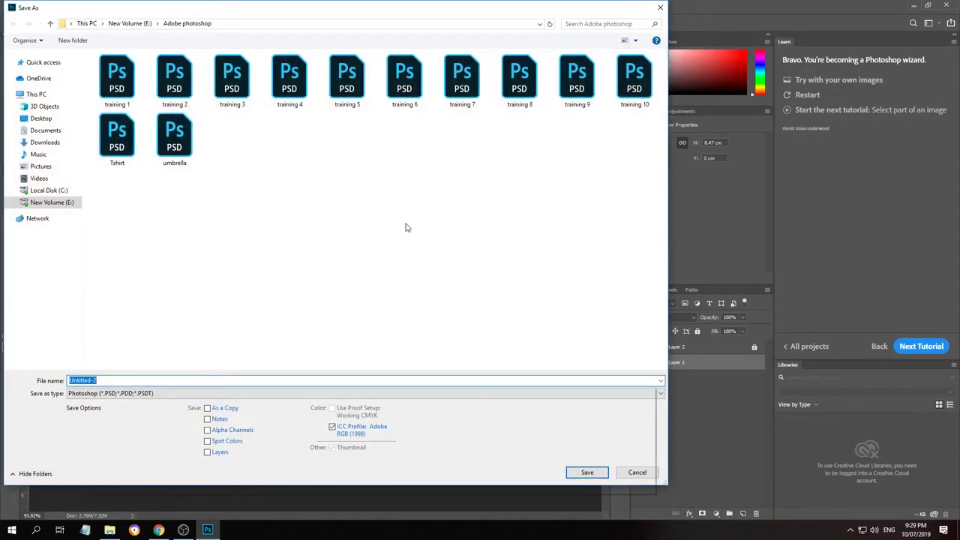
type("training 11")
key("Return")
left_click(590, 148)
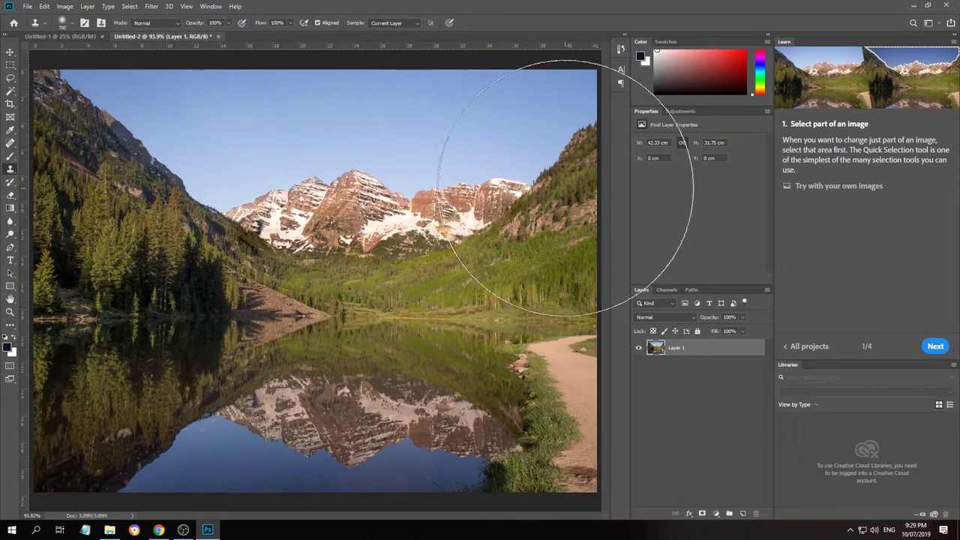
Select the whole sky above the mountains with the Quick Selection tool
left_click(935, 347)
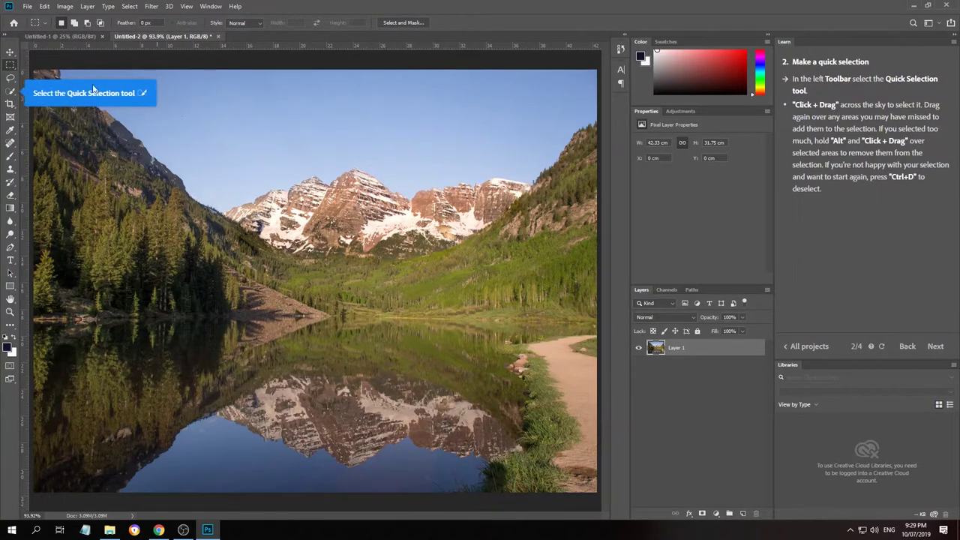
left_click(10, 92)
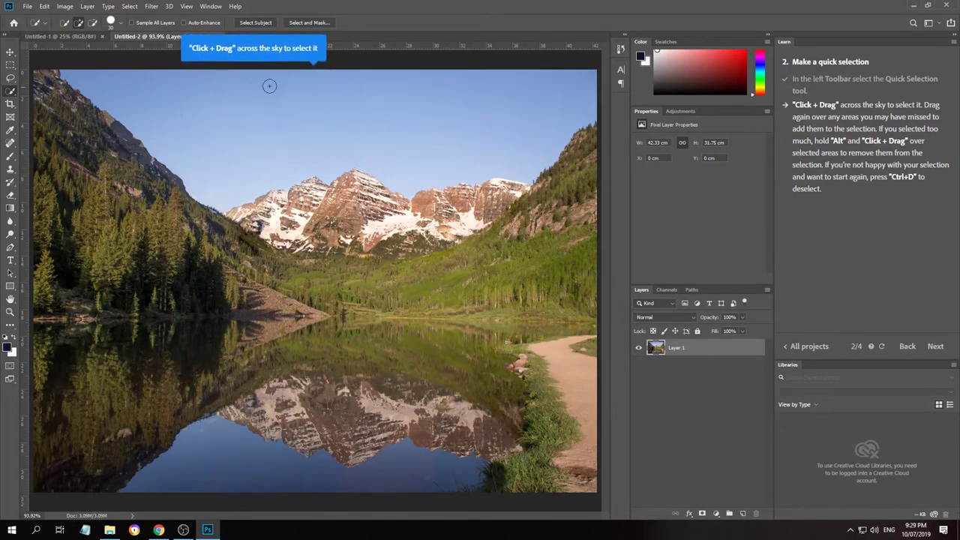
left_click_drag(173, 88, 303, 134)
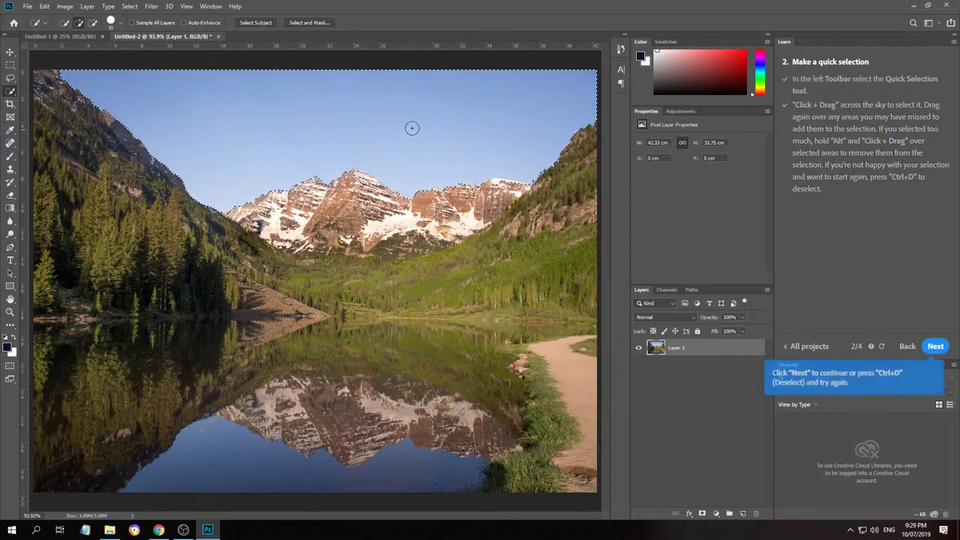
left_click(935, 347)
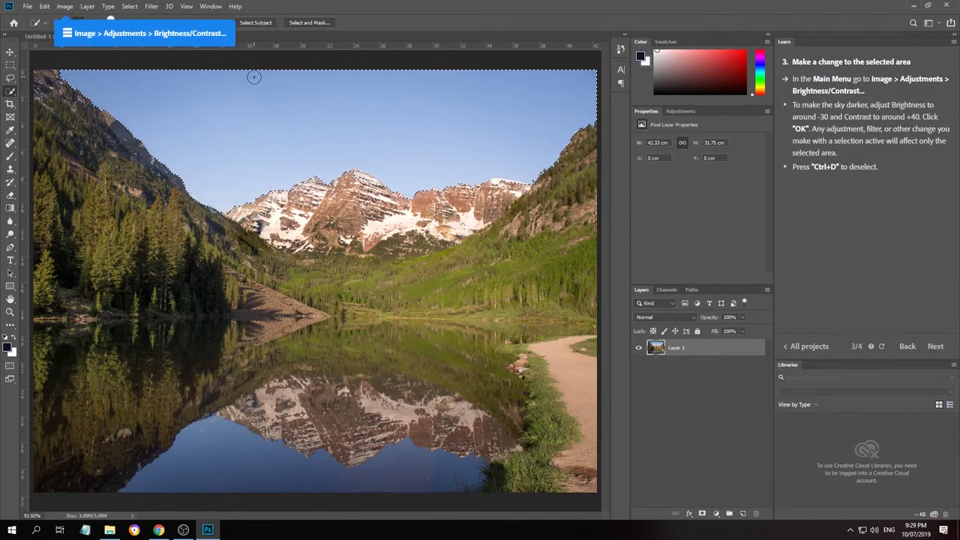
Darken the selected sky with Brightness -30 and Contrast 40, deselect, and finish the tutorial
left_click(65, 8)
mouse_move(83, 34)
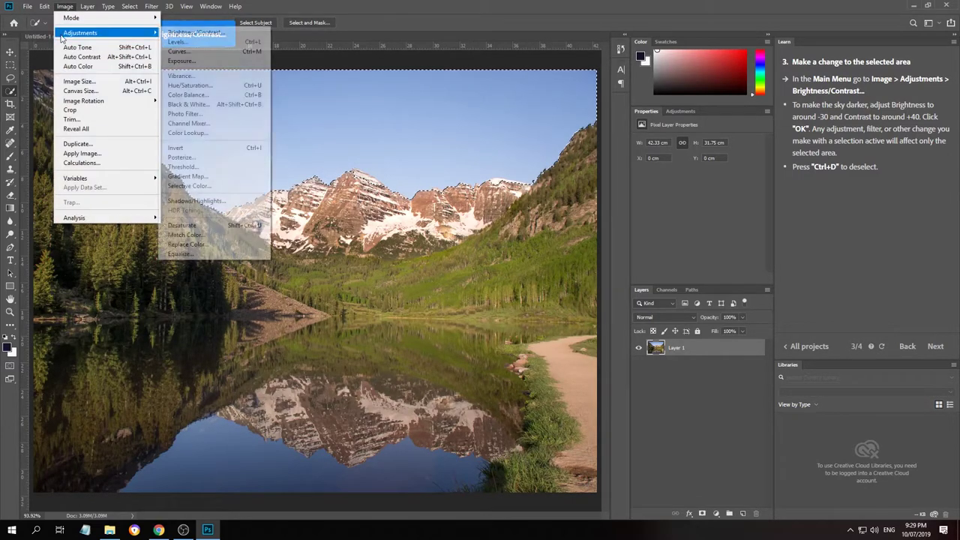
left_click(192, 33)
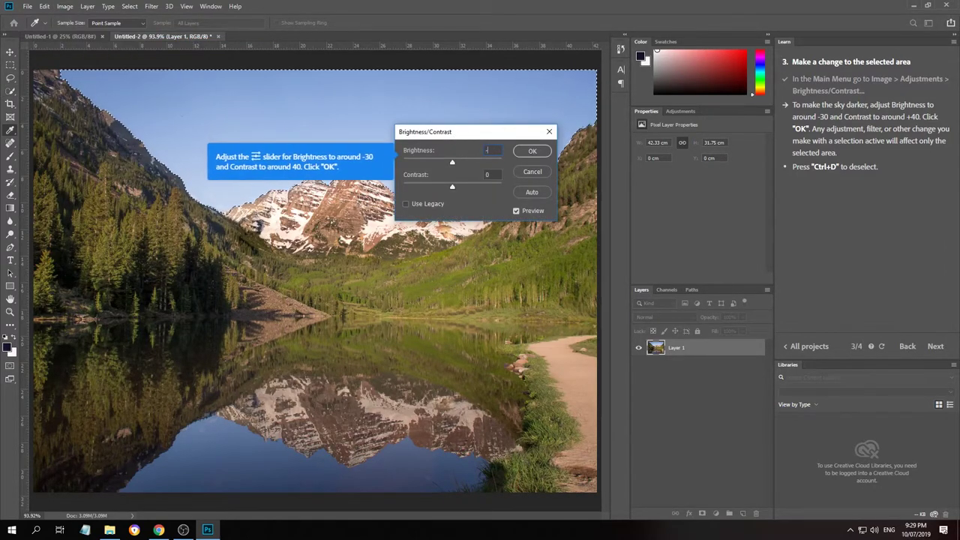
type("-30")
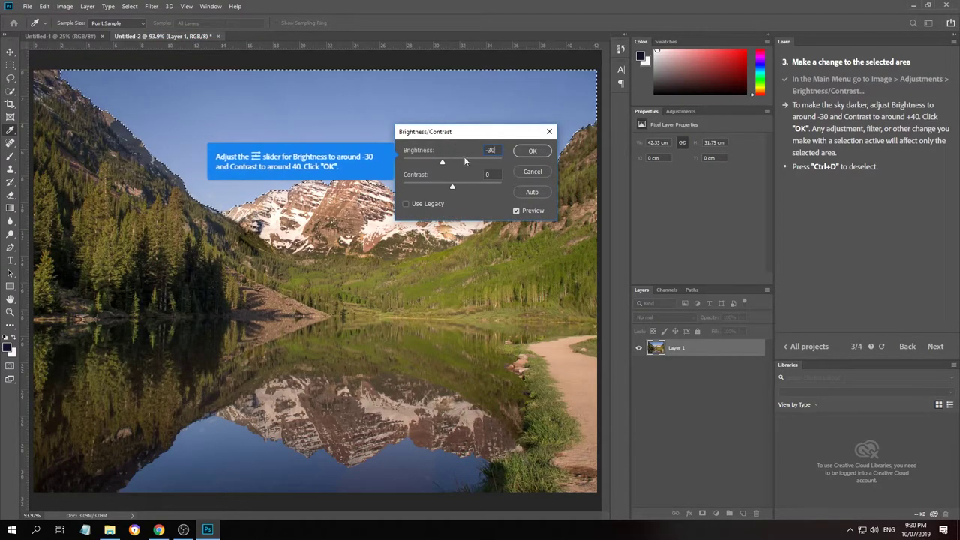
type("40")
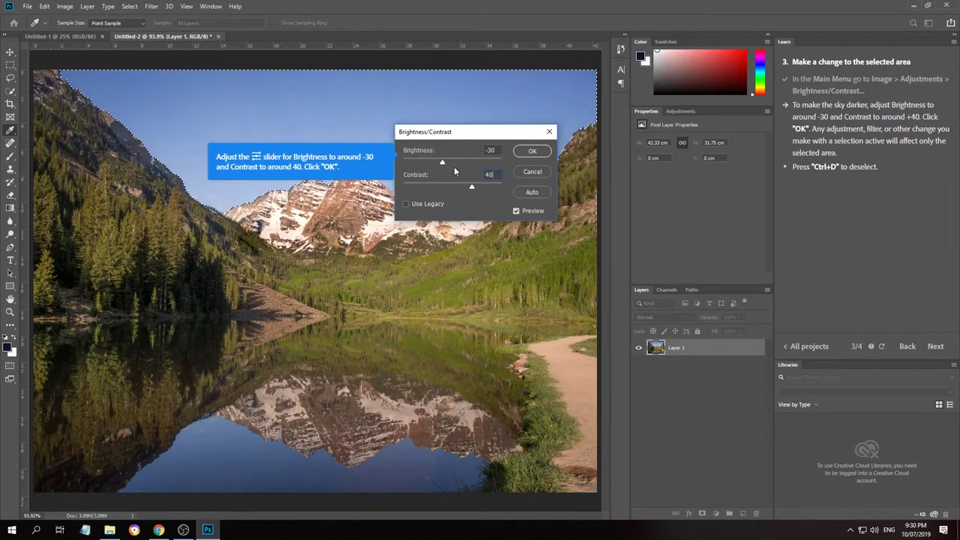
left_click(532, 151)
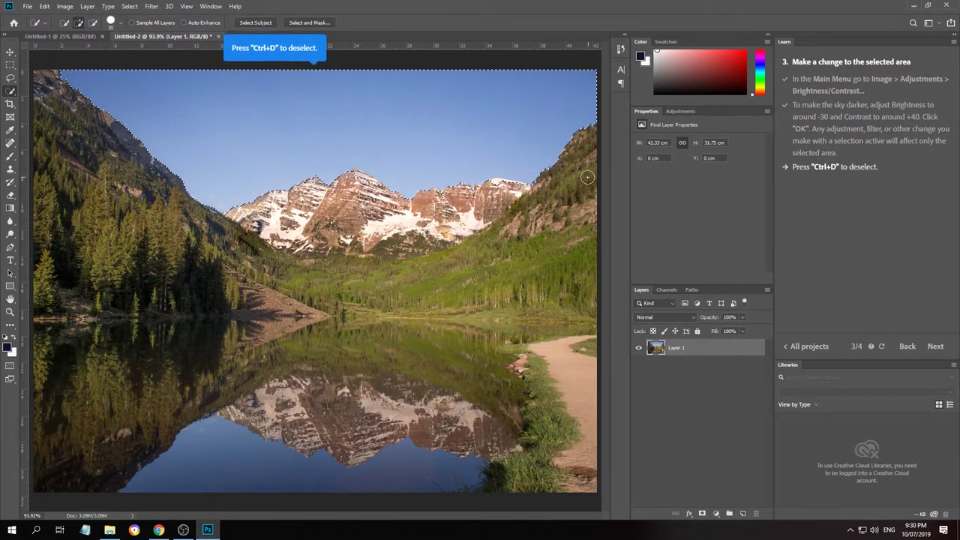
key("ctrl+d")
left_click(935, 346)
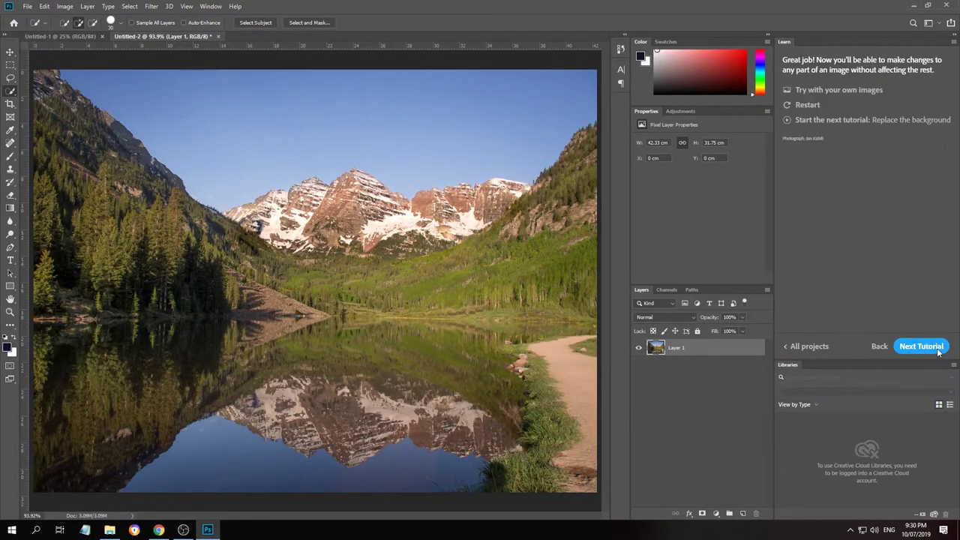
Move to the next tutorial, saving Untitled-2 as a PSD under its proposed name
left_click(936, 349)
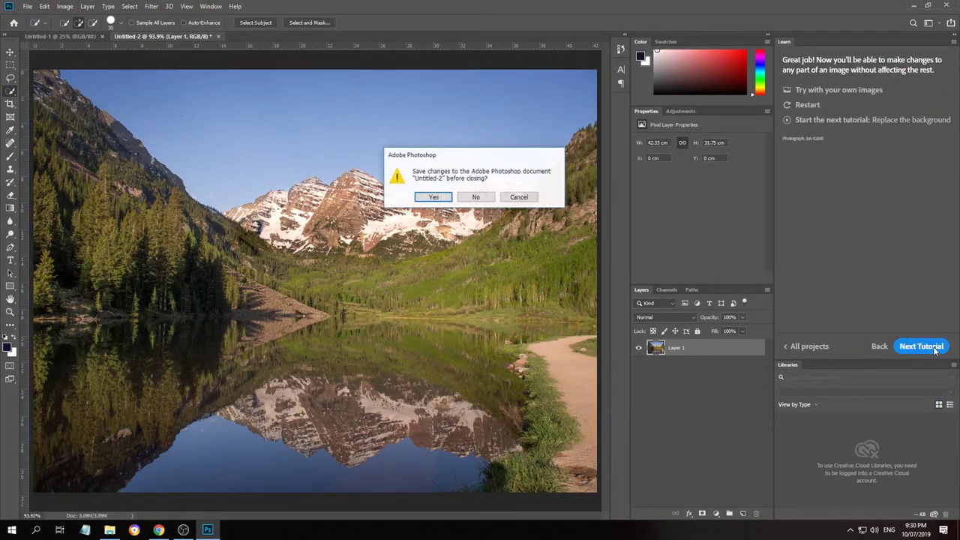
left_click(435, 197)
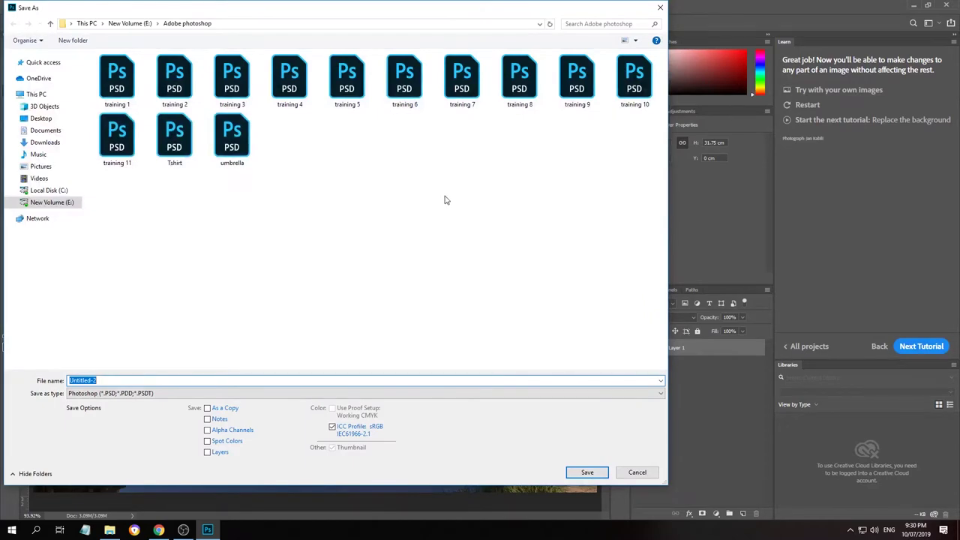
key("Return")
left_click(590, 150)
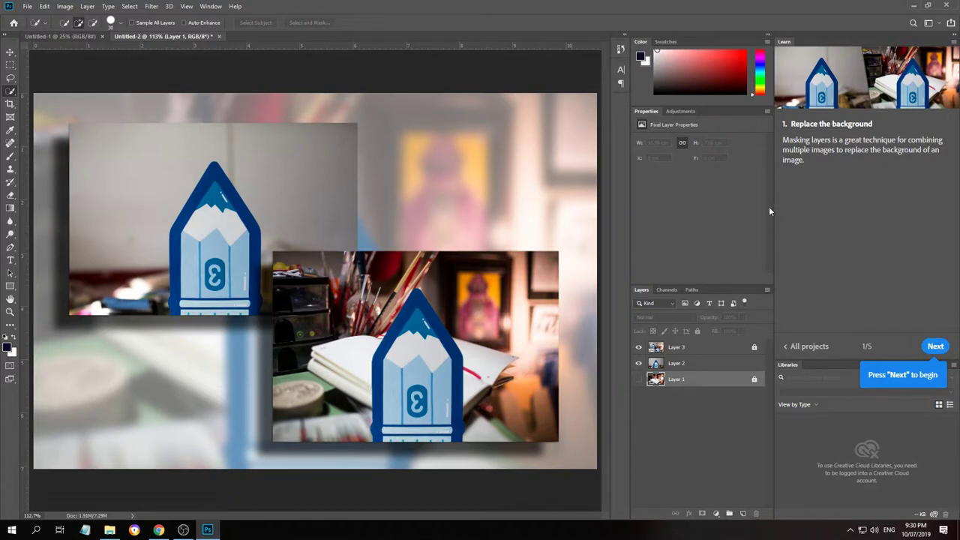
Make Layer 2 active and try a first Quick Selection of the background, then deselect
left_click(931, 351)
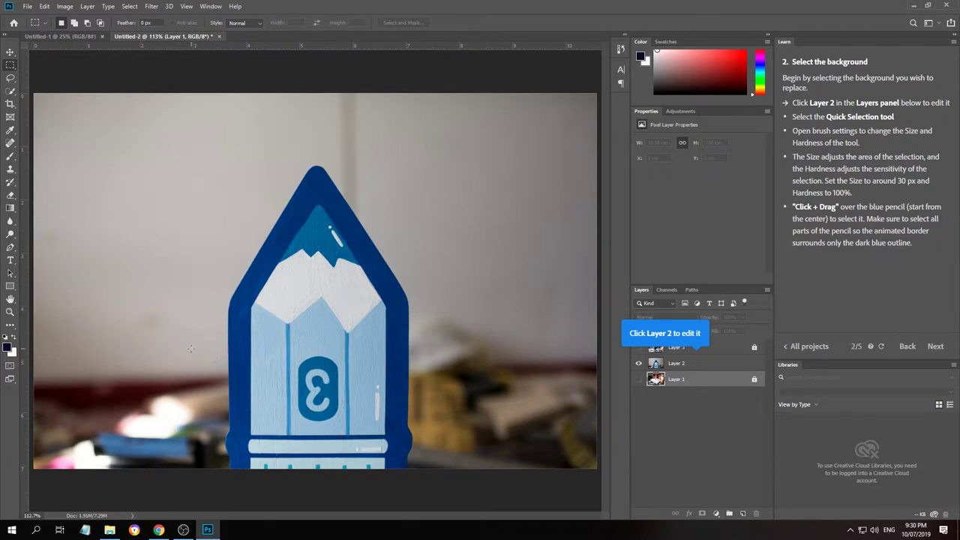
left_click(701, 365)
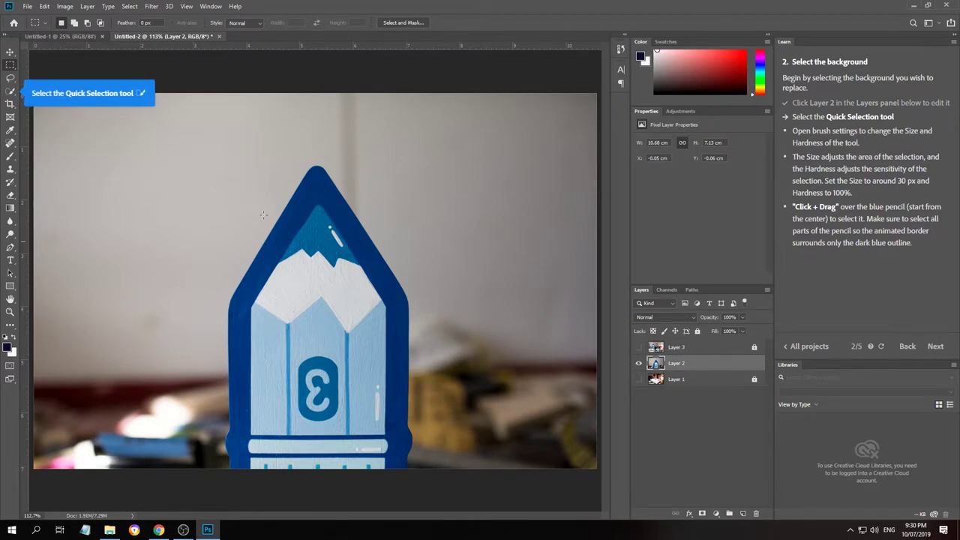
left_click(11, 90)
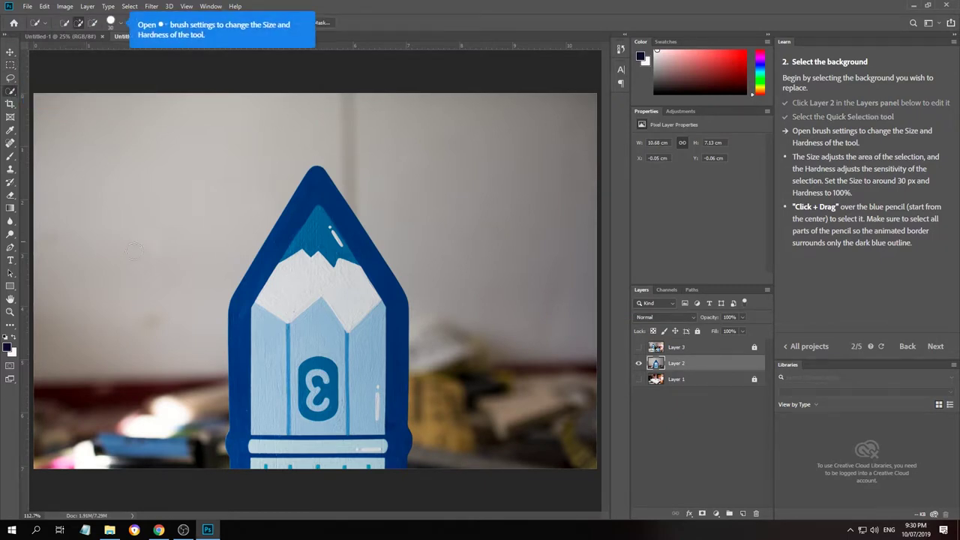
mouse_move(155, 371)
left_mouse_down()
mouse_move(213, 169)
mouse_move(264, 132)
mouse_move(435, 149)
mouse_move(512, 213)
mouse_move(544, 352)
mouse_move(515, 385)
left_mouse_up()
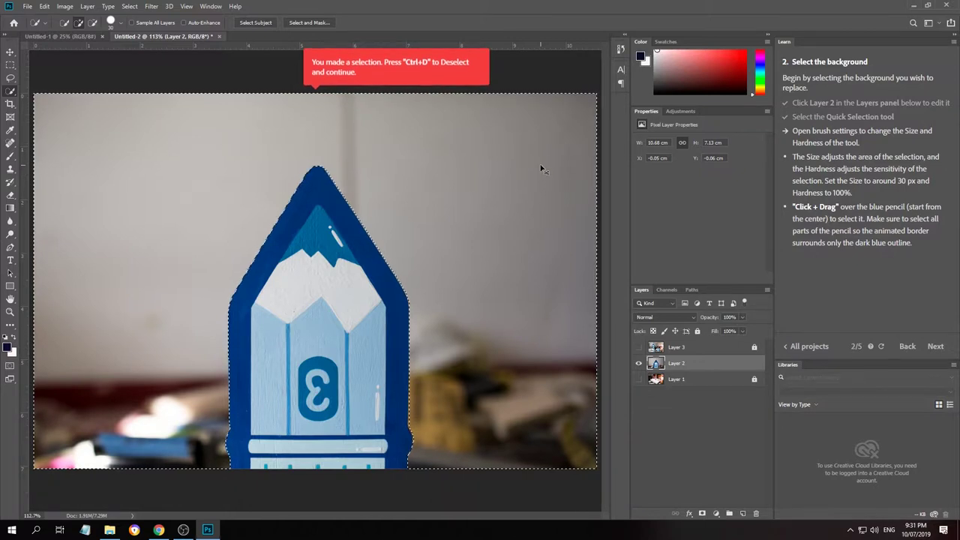
key("ctrl+d")
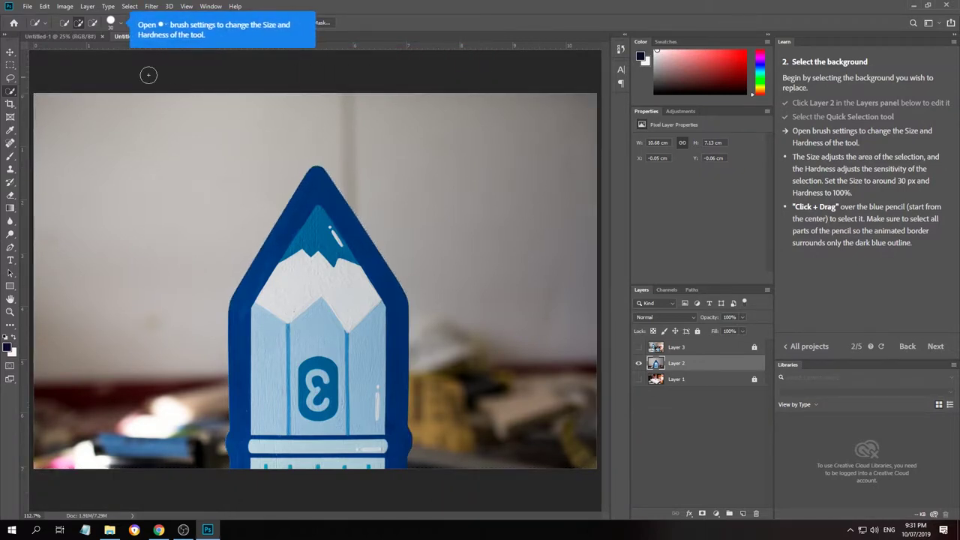
With a 30 px, 100% hardness brush, select the background around the blue pencil
left_click(121, 23)
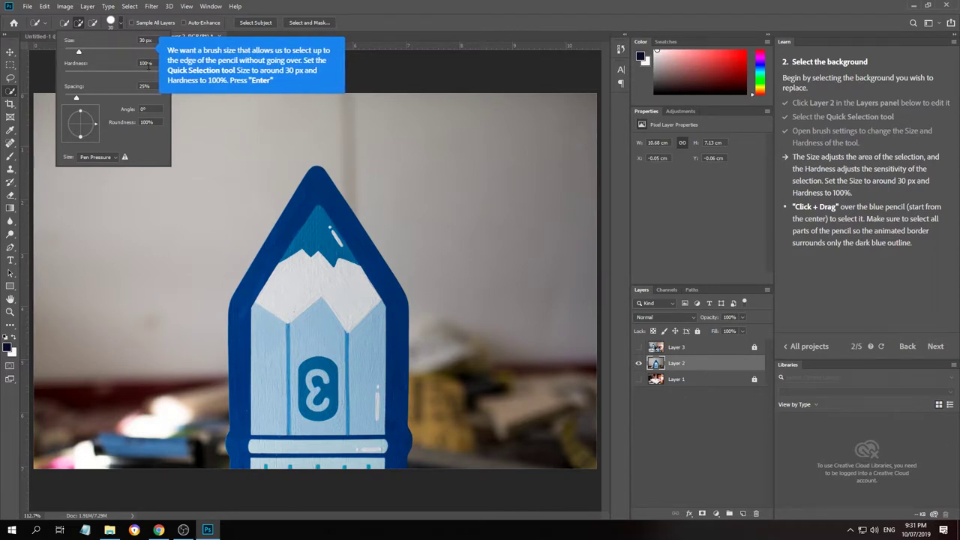
key("Return")
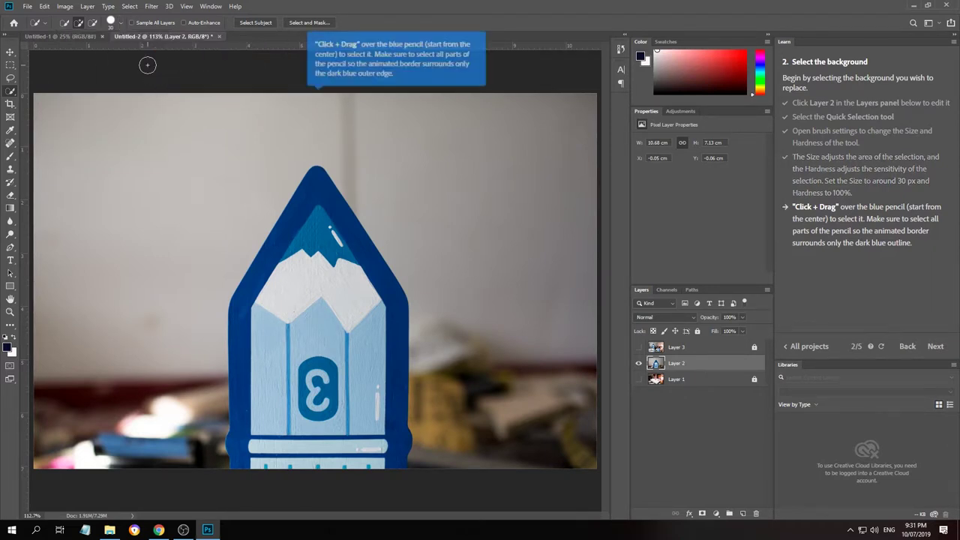
mouse_move(86, 217)
left_mouse_down()
mouse_move(217, 137)
mouse_move(243, 135)
mouse_move(403, 172)
mouse_move(468, 206)
left_mouse_up()
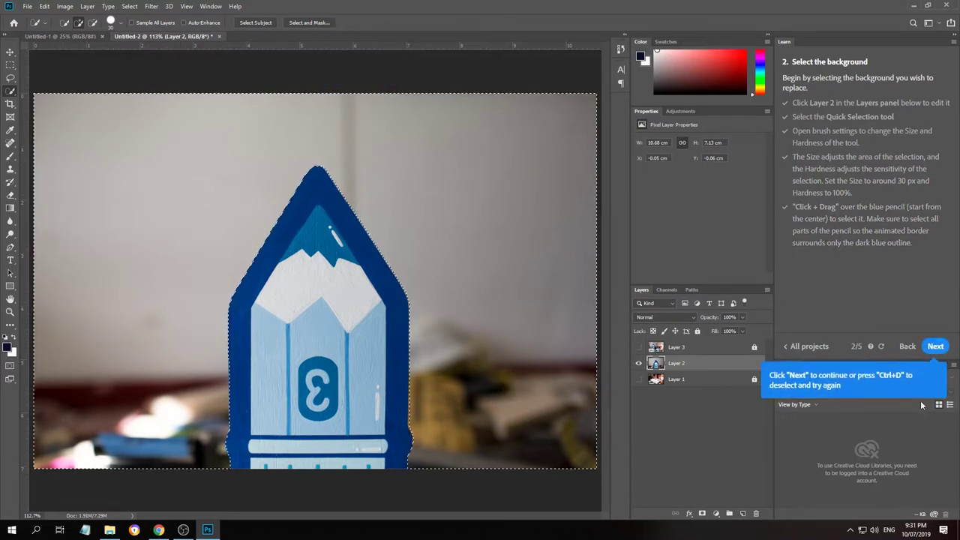
left_click(935, 346)
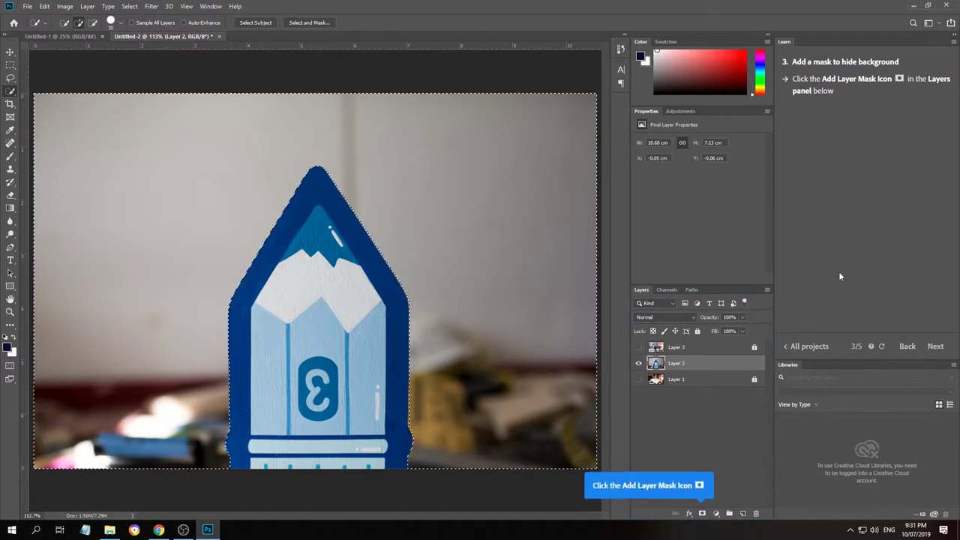
Add a layer mask to Layer 2, show Layer 1, and toggle Layer 2 to compare
left_click(702, 513)
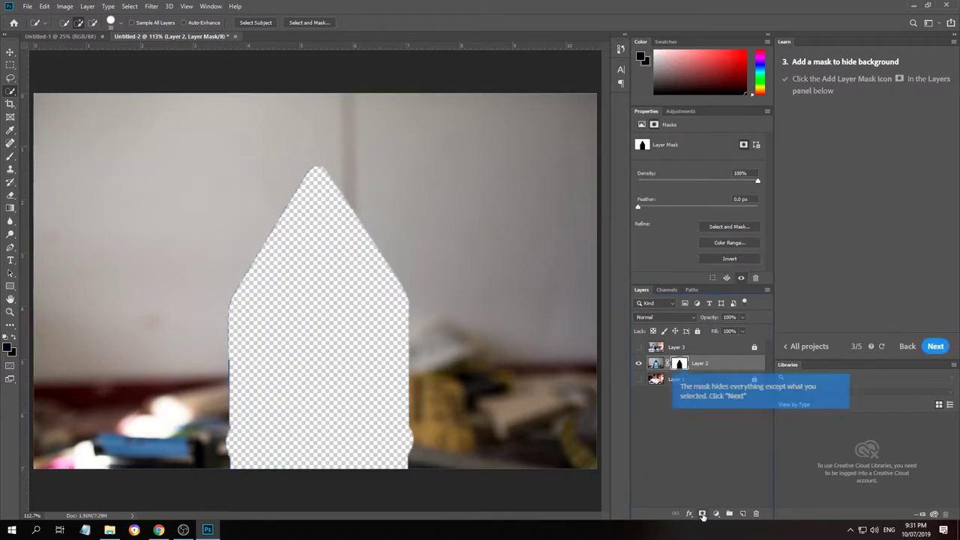
left_click(935, 346)
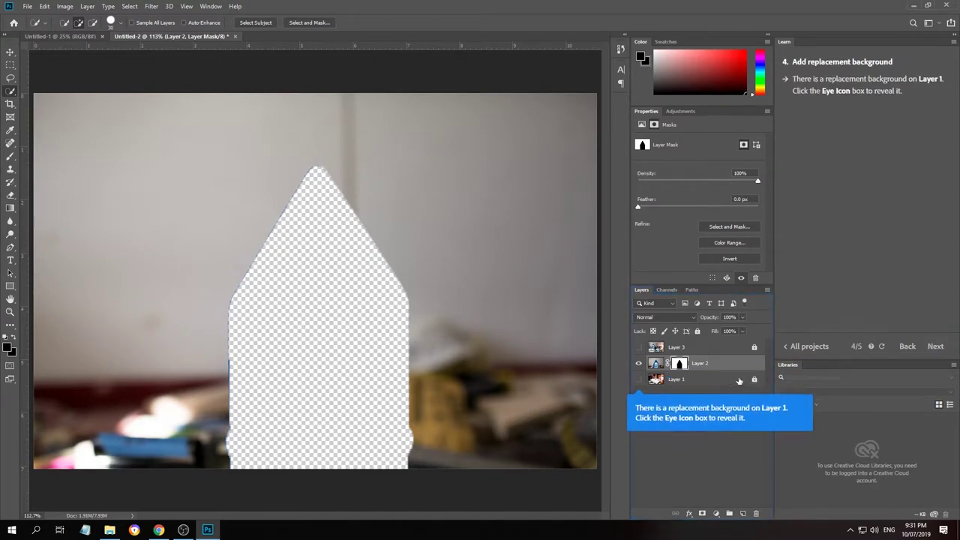
left_click(638, 380)
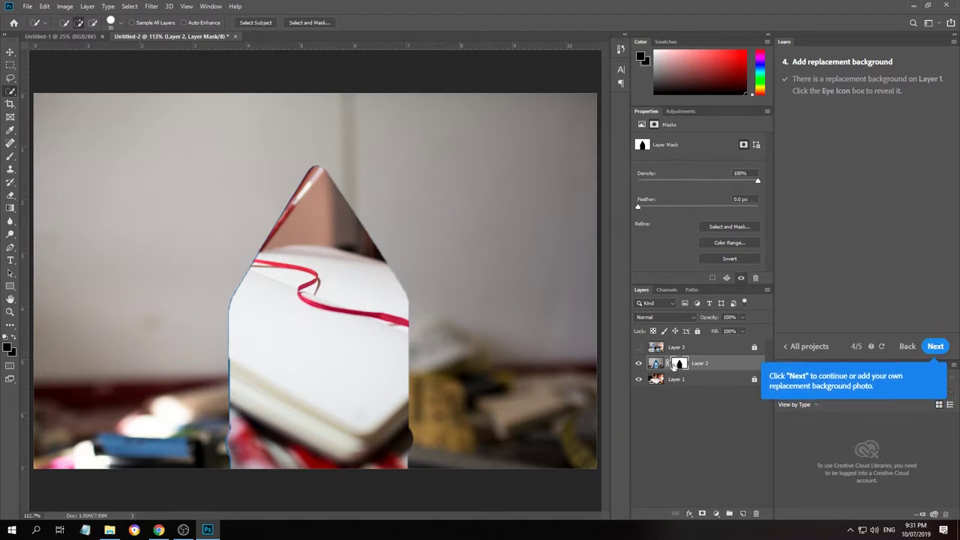
left_click(639, 363)
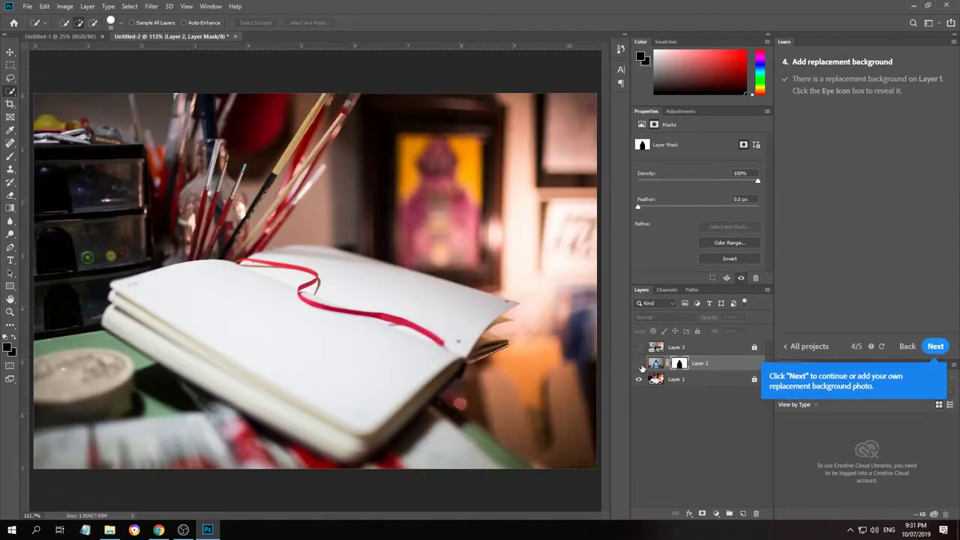
left_click(640, 365)
left_click(640, 363)
left_click(640, 364)
Finish the tutorial, then toggle Layer 1 and Layer 2 visibility to inspect the mask
left_click(936, 348)
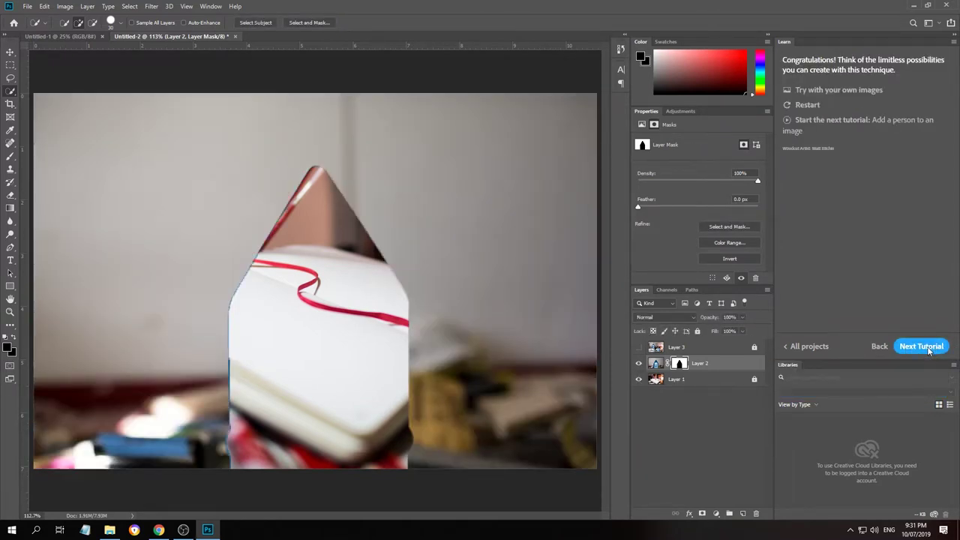
left_click(639, 364)
left_click(639, 364)
left_click(639, 380)
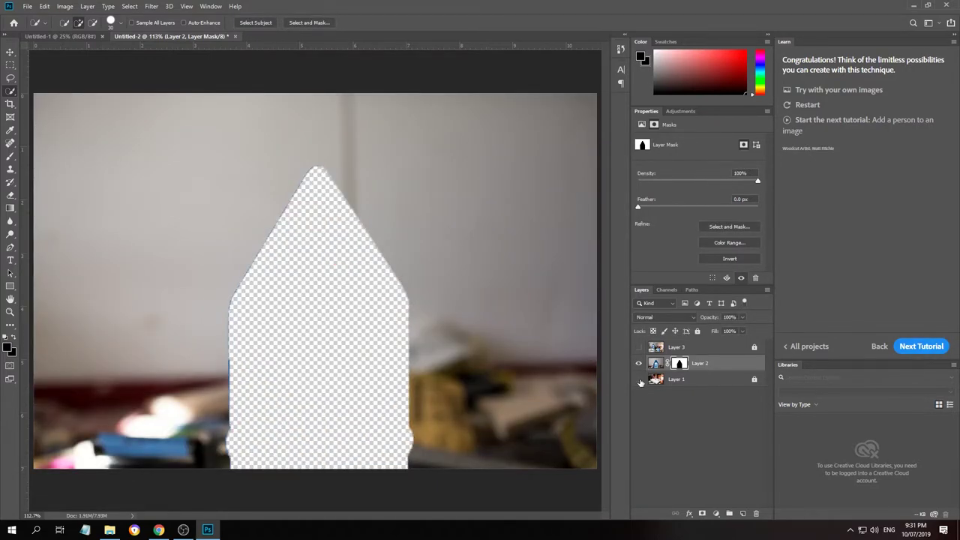
left_click(639, 380)
left_click(639, 363)
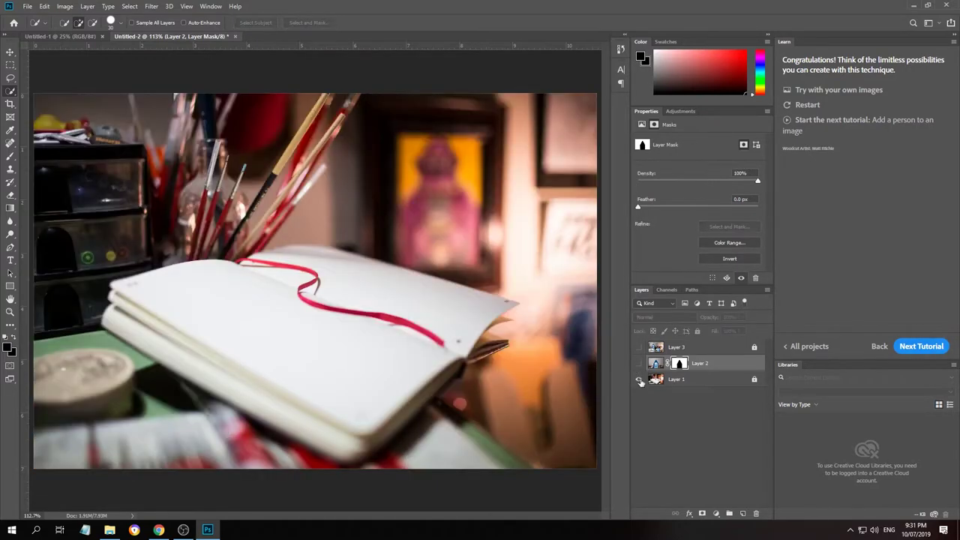
left_click(639, 380)
left_click(639, 364)
left_click(640, 380)
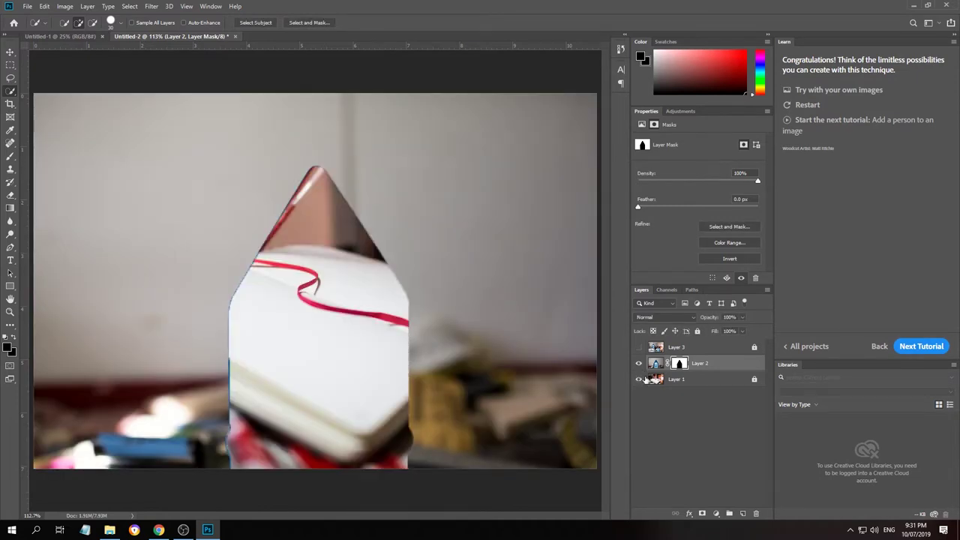
Move to the next tutorial, overwriting Untitled-2.psd with the masked version
left_click(921, 346)
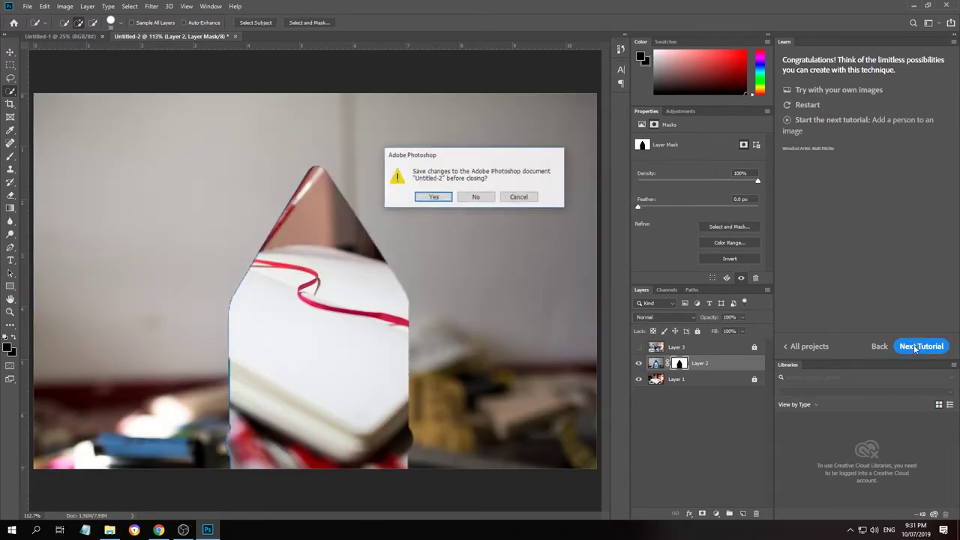
left_click(435, 197)
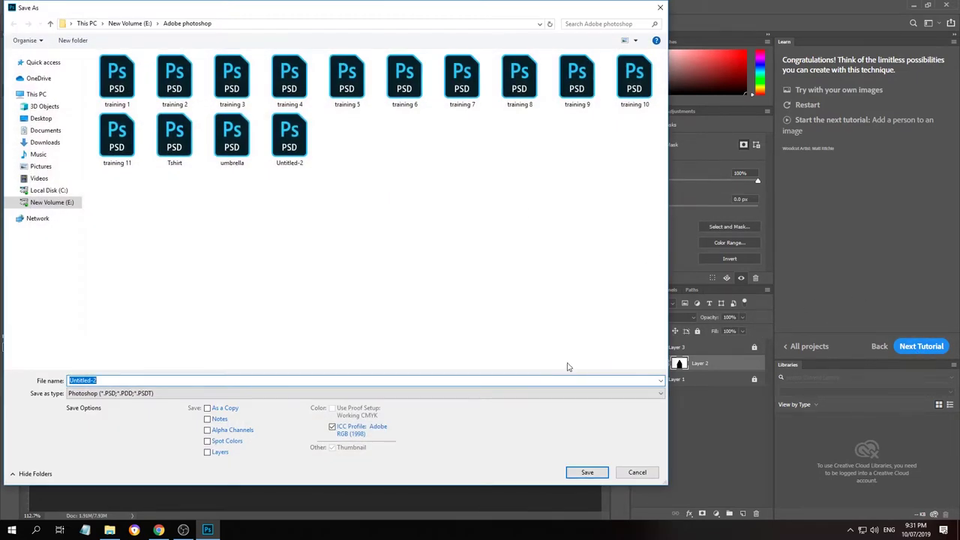
key("Return")
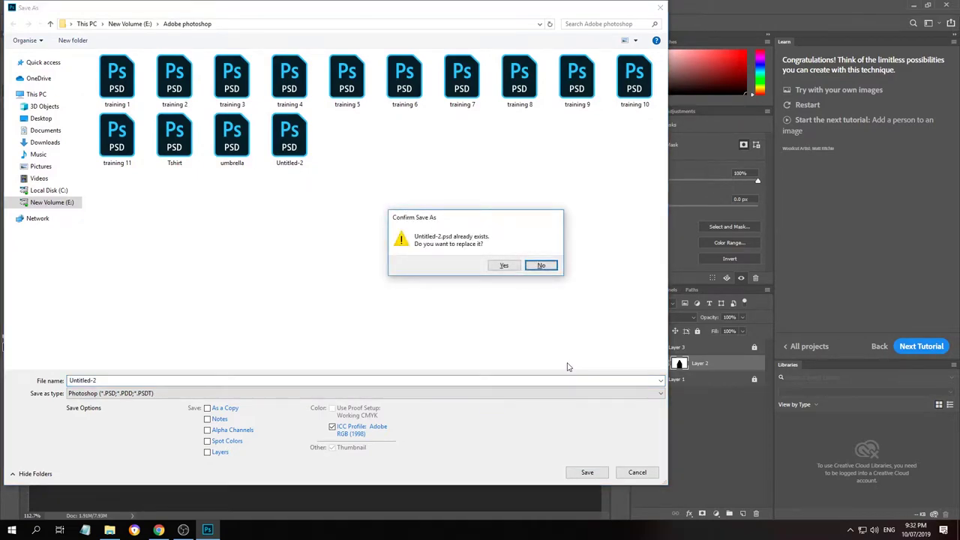
left_click(504, 266)
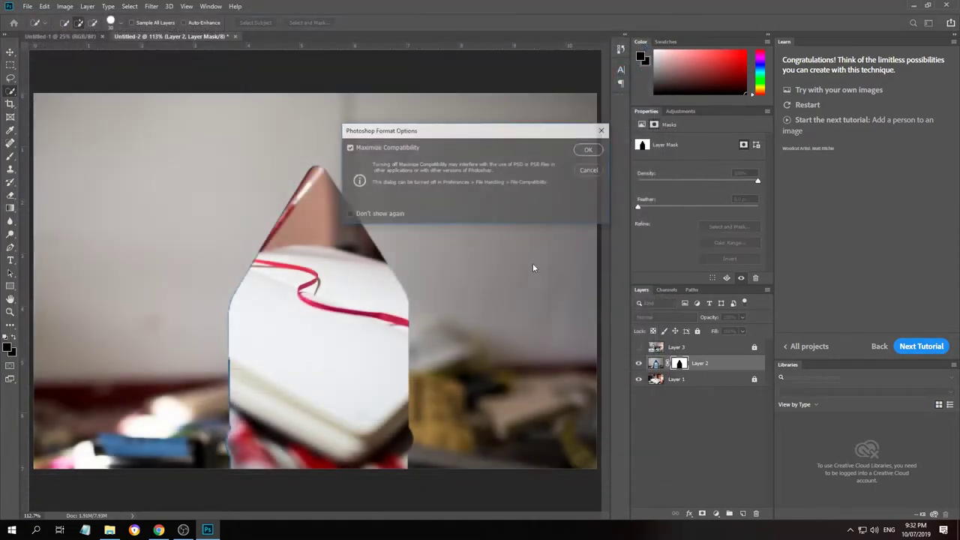
left_click(597, 150)
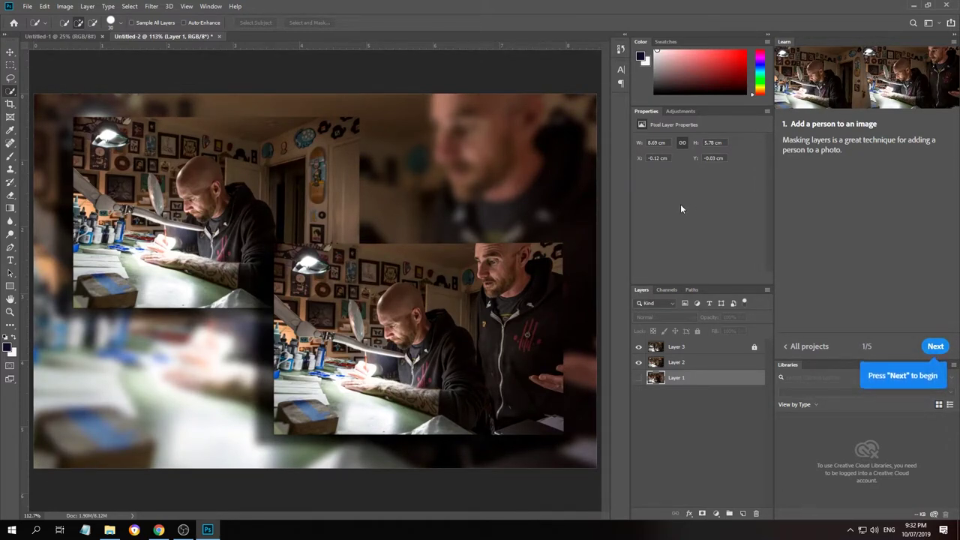
Start the tutorial, make Layer 2 active, and set a 10 px Quick Selection brush
left_click(926, 346)
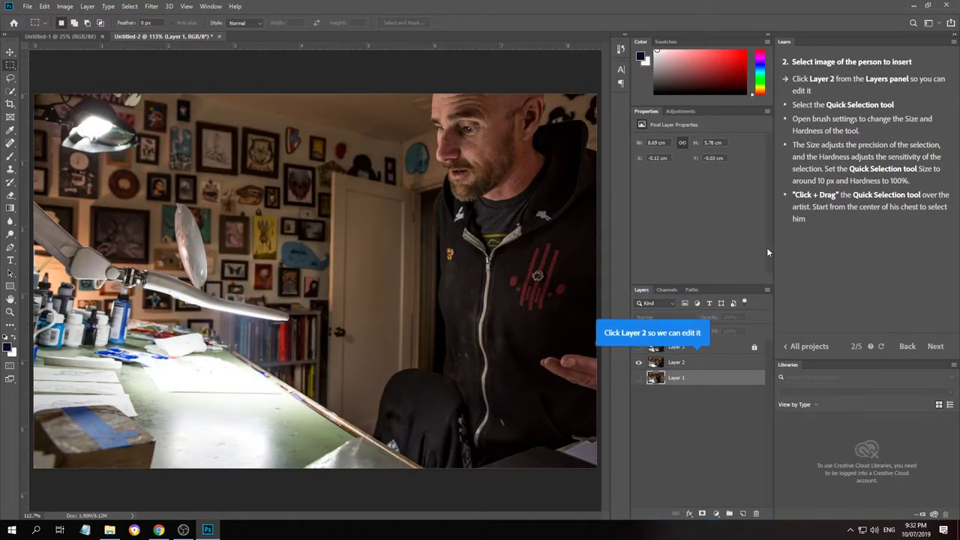
left_click(709, 365)
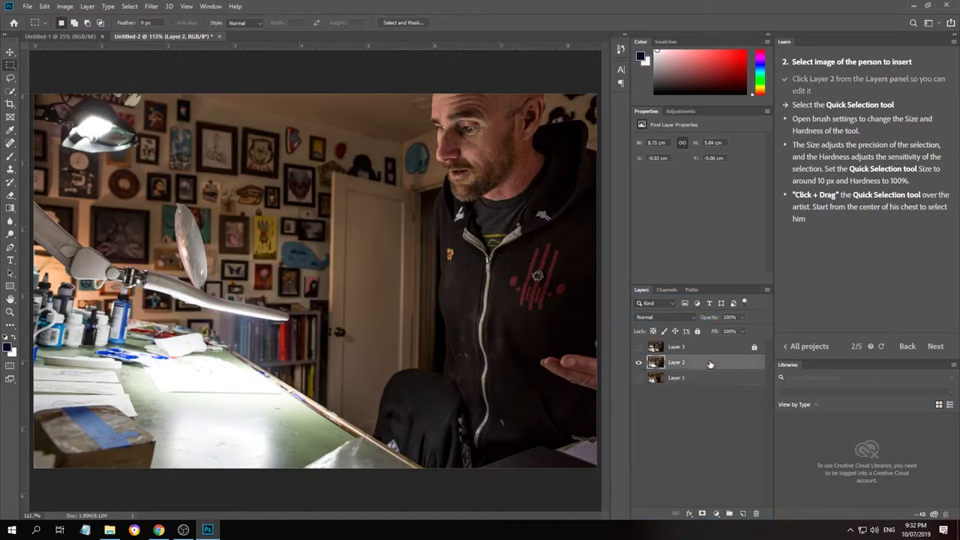
left_click(10, 90)
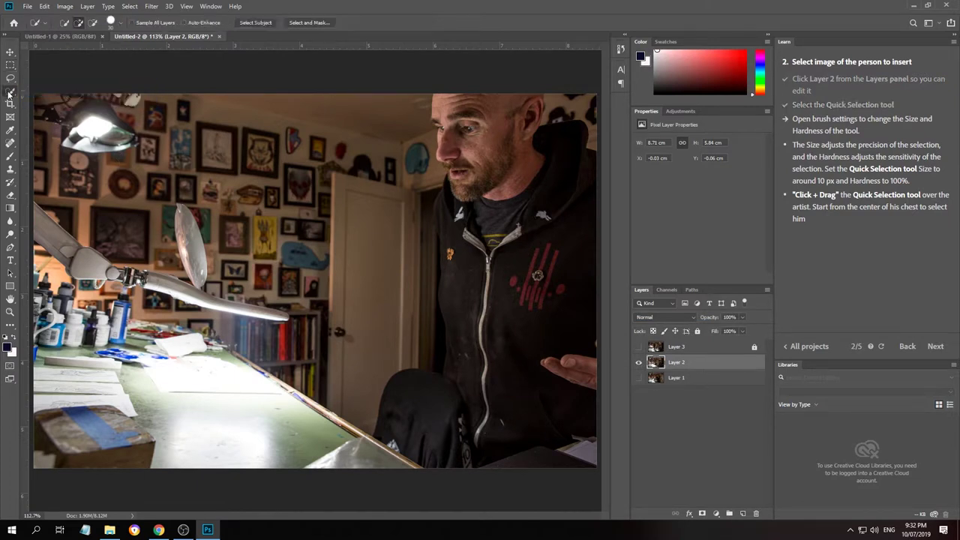
left_click(117, 26)
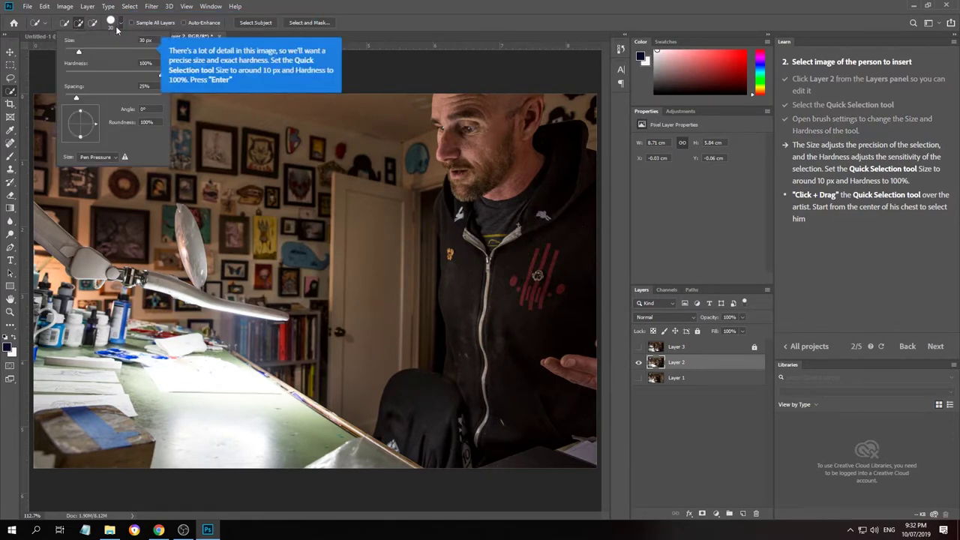
type("10")
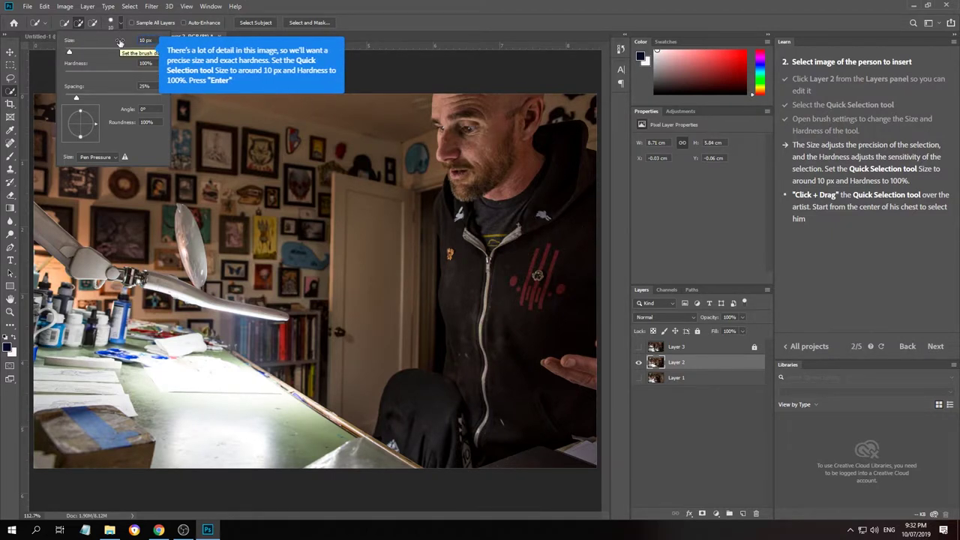
key("Return")
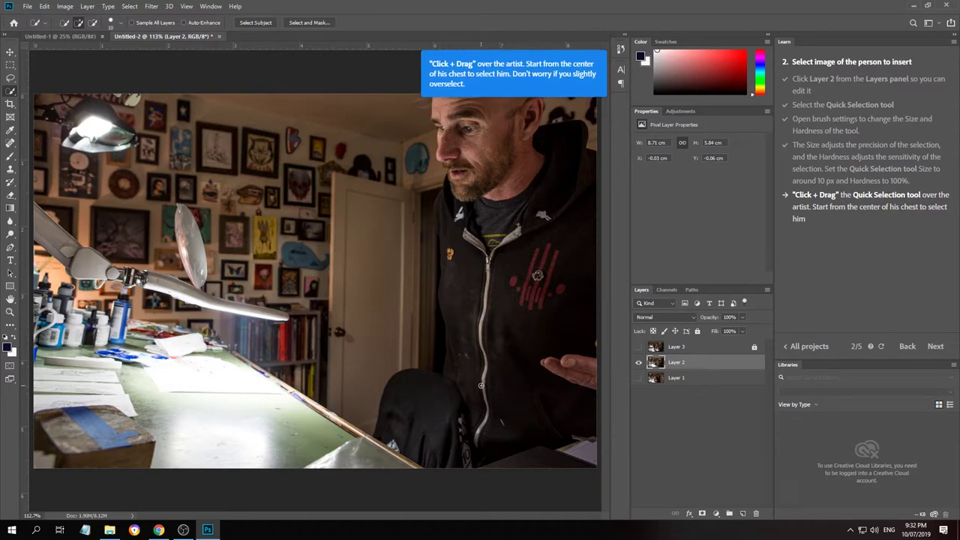
Select the artist from chest to head, trim the excess, and advance to masking
mouse_move(459, 383)
left_mouse_down()
mouse_move(474, 347)
mouse_move(449, 208)
mouse_move(478, 212)
left_mouse_up()
left_click_drag(472, 130, 472, 134)
key("ctrl+d")
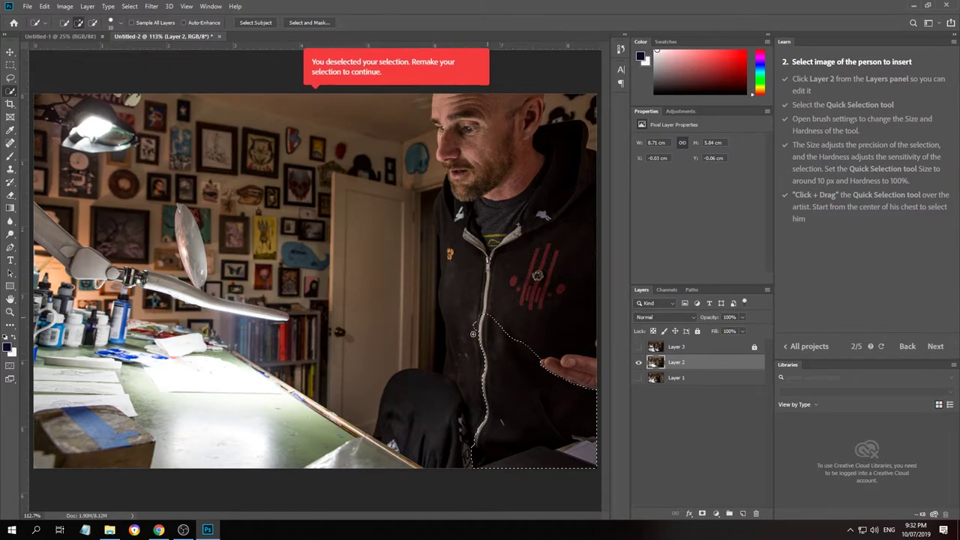
mouse_move(472, 334)
left_mouse_down()
mouse_move(458, 360)
mouse_move(469, 315)
mouse_move(513, 330)
left_mouse_up()
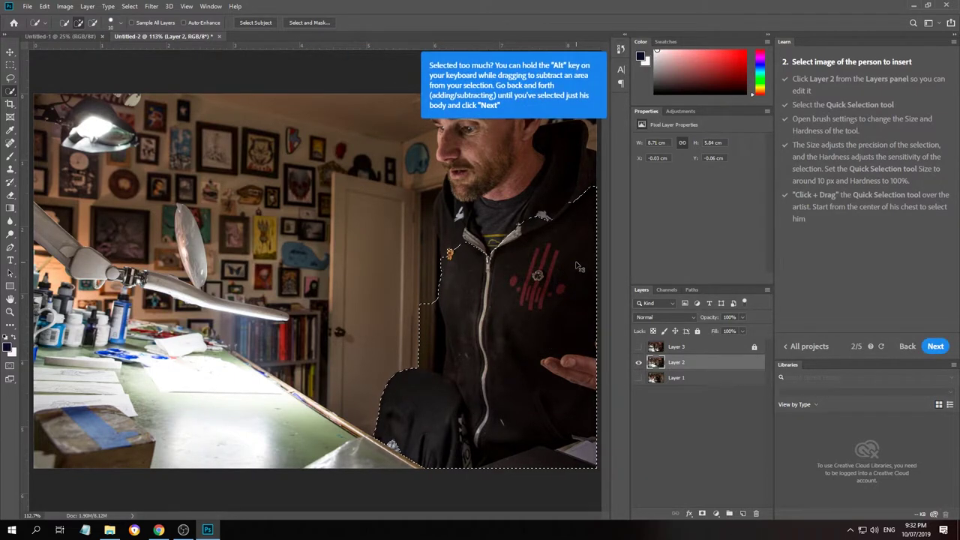
mouse_move(578, 266)
left_mouse_down()
mouse_move(543, 142)
mouse_move(543, 218)
left_mouse_up()
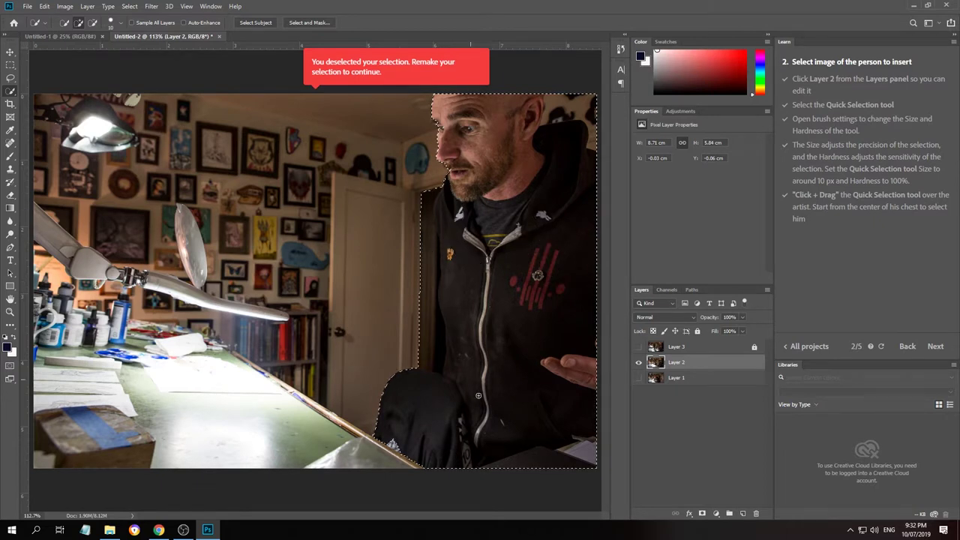
left_click(530, 439)
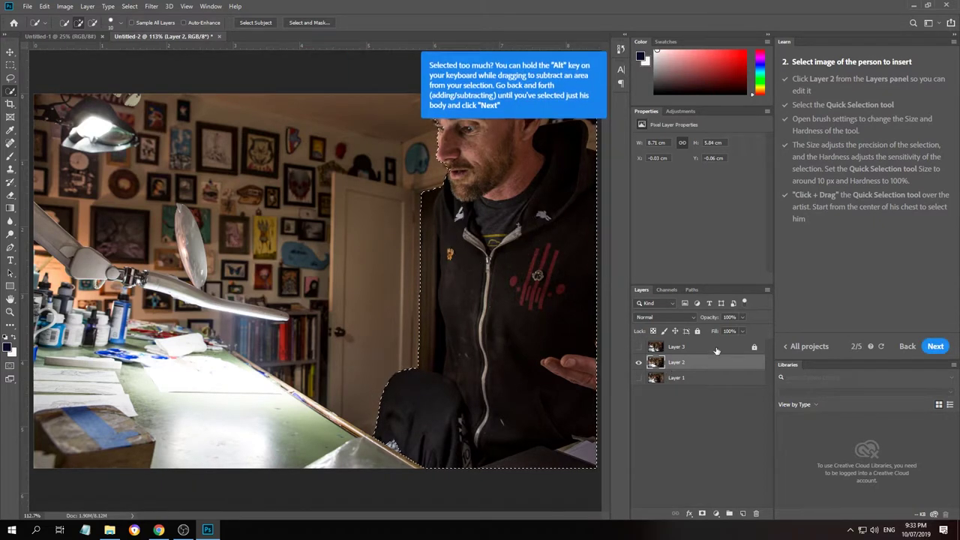
left_click(935, 346)
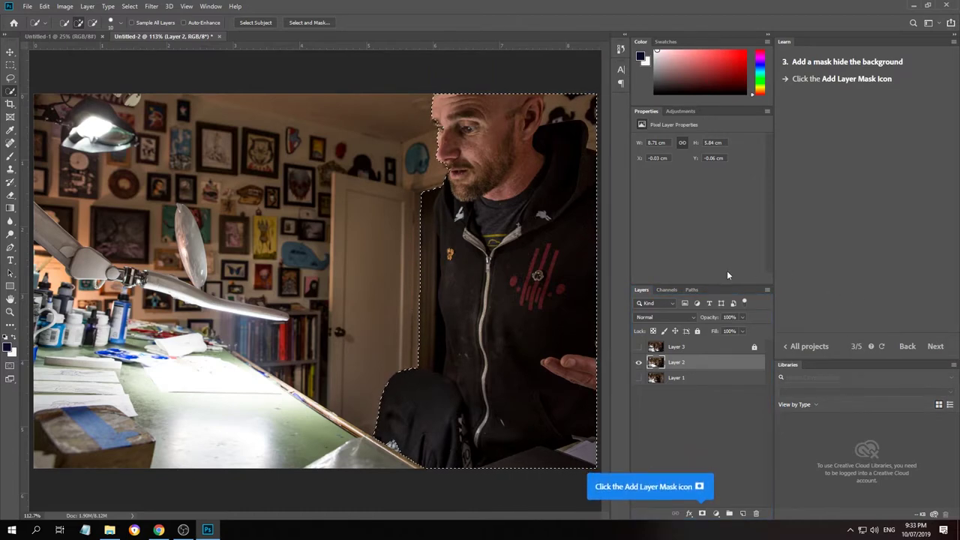
Add a layer mask to Layer 2 and hide the leftover background beside the hood
left_click(702, 513)
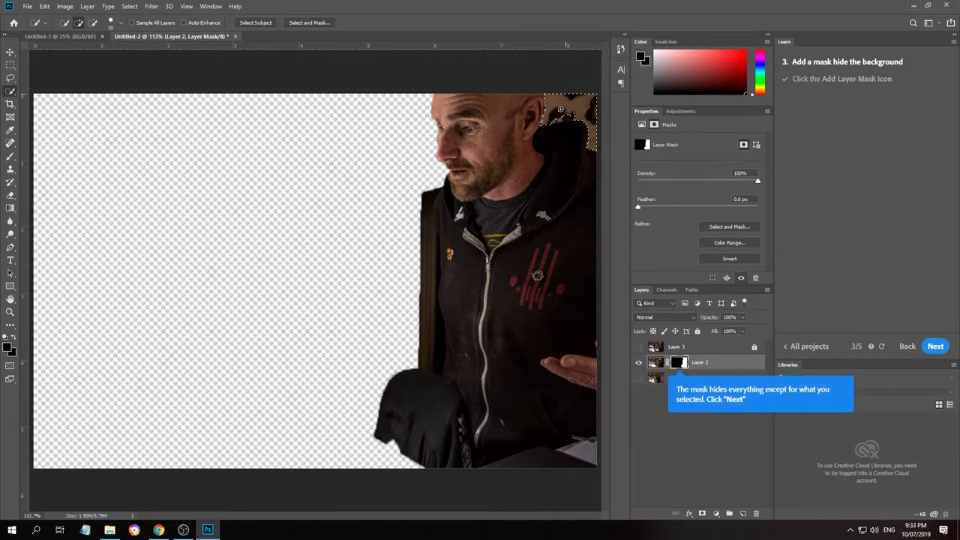
left_click_drag(560, 156, 598, 114)
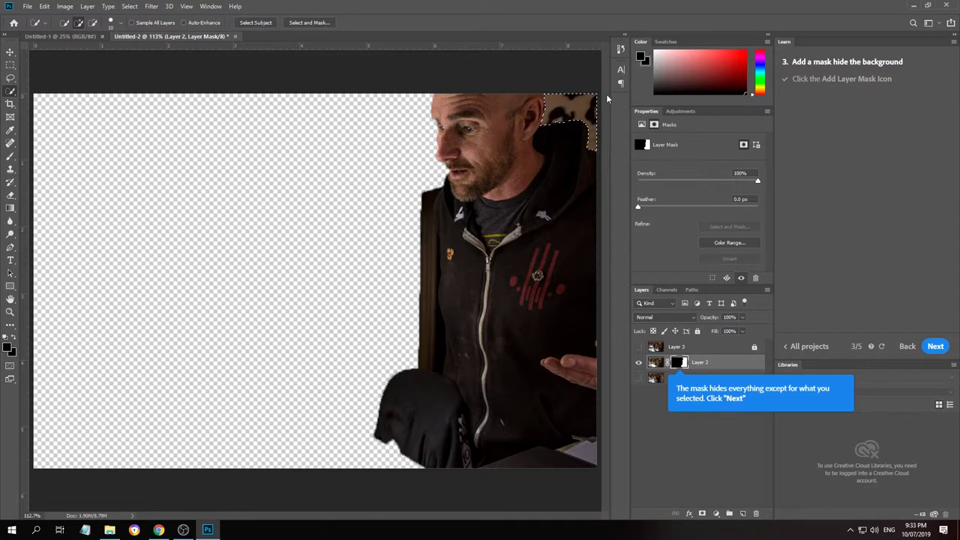
left_click_drag(565, 124, 579, 211)
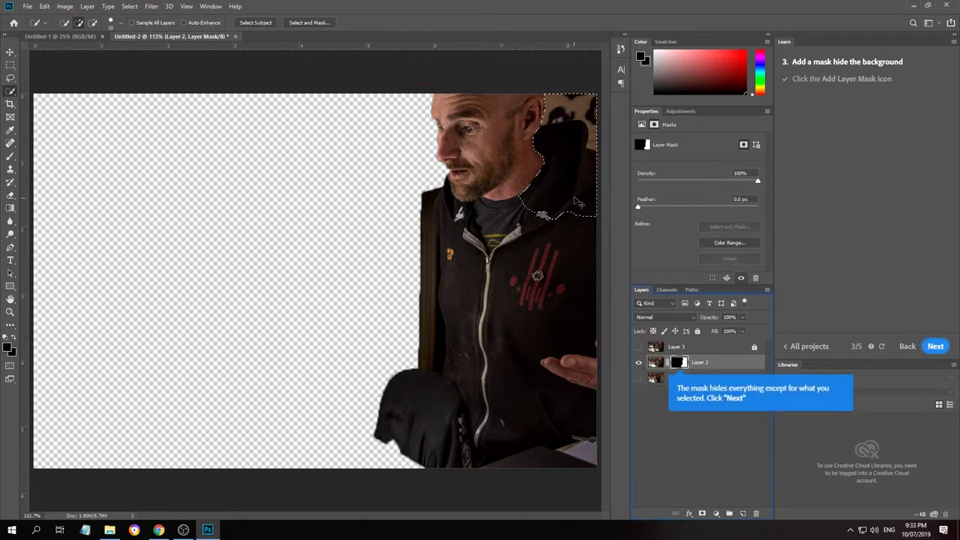
left_click(579, 180, "alt")
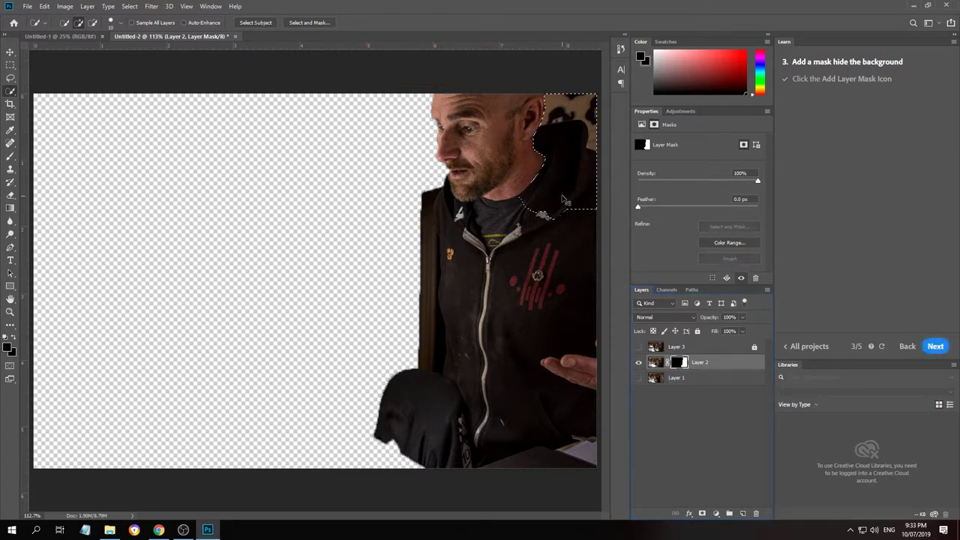
left_click(572, 147, "alt")
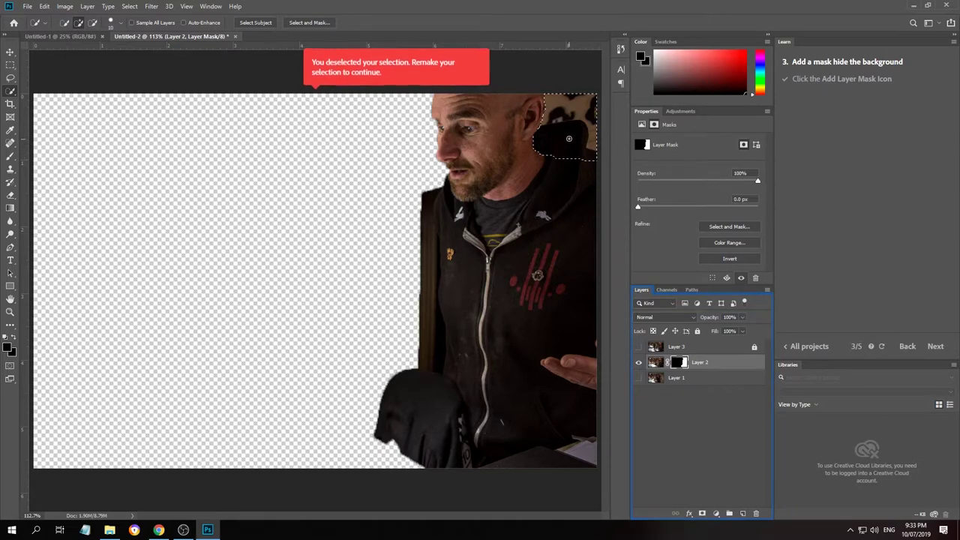
left_click(573, 147)
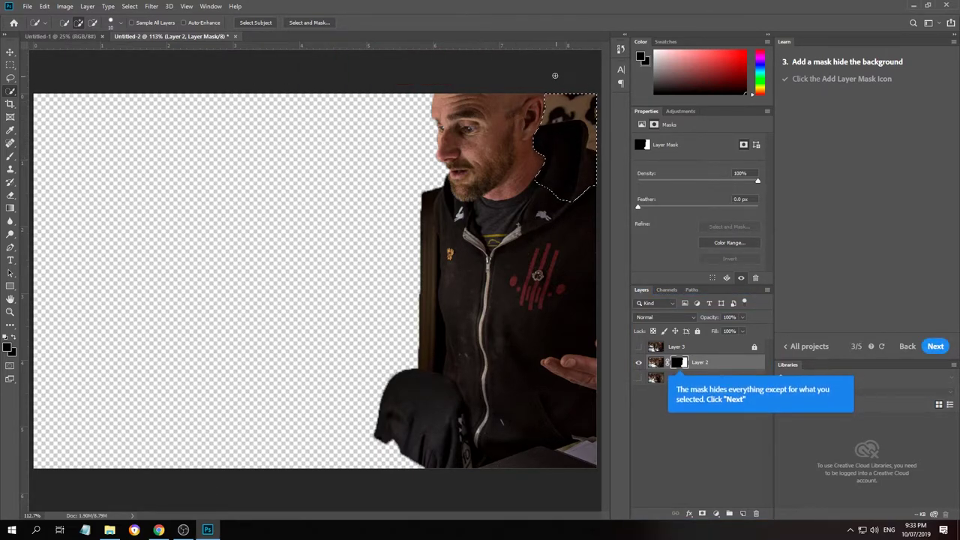
key("ctrl+d")
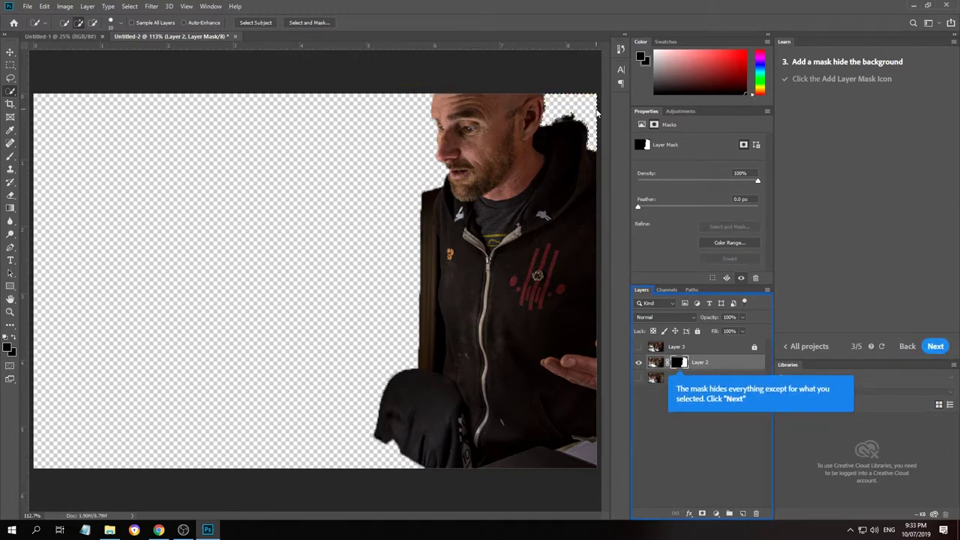
Mask out the dark background strip along the left shoulder and jacket edge
left_click(439, 233)
left_click_drag(420, 210, 407, 162)
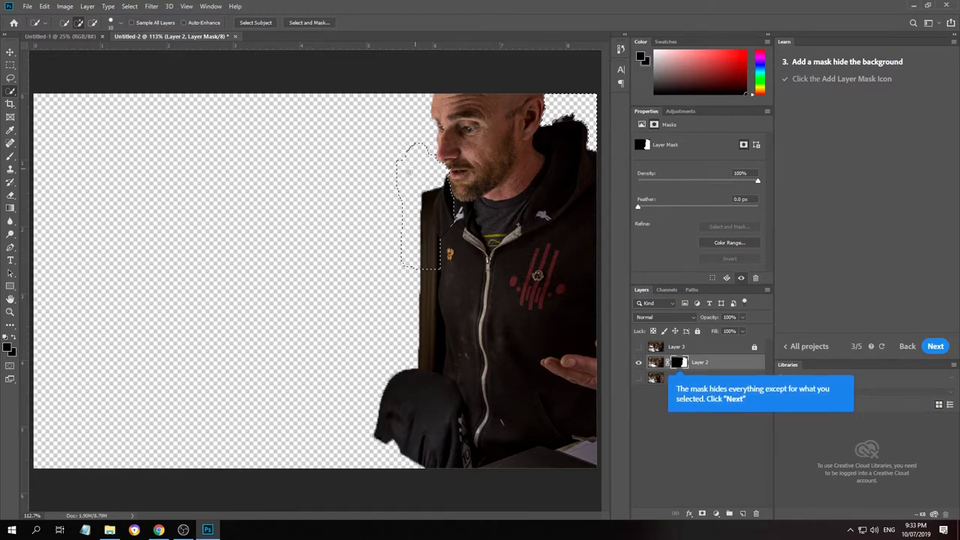
key("ctrl+d")
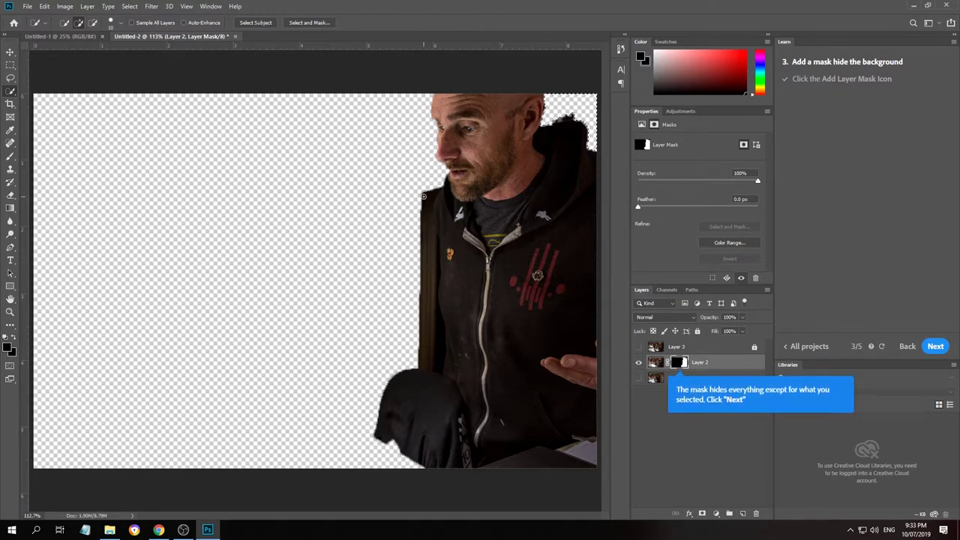
left_click(423, 197)
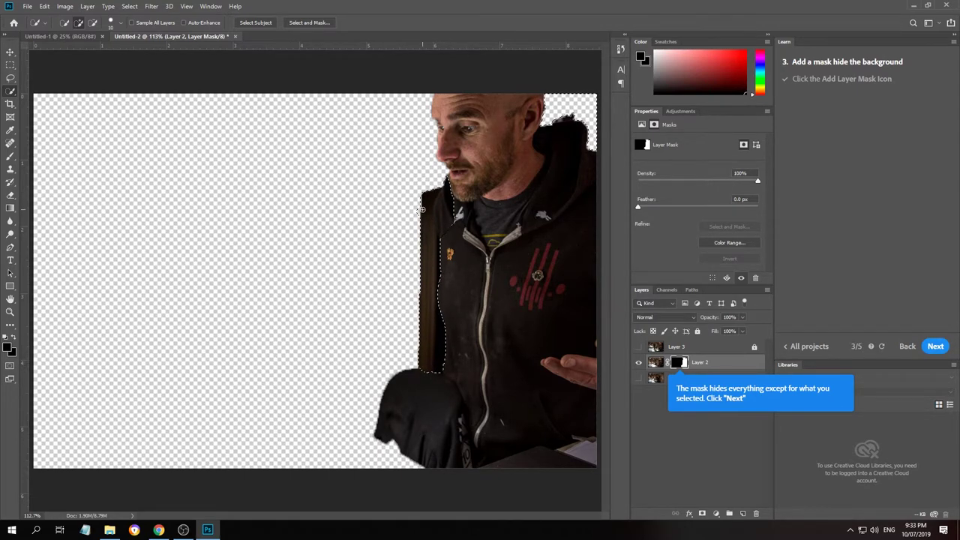
left_click_drag(456, 215, 454, 213)
key("ctrl+d")
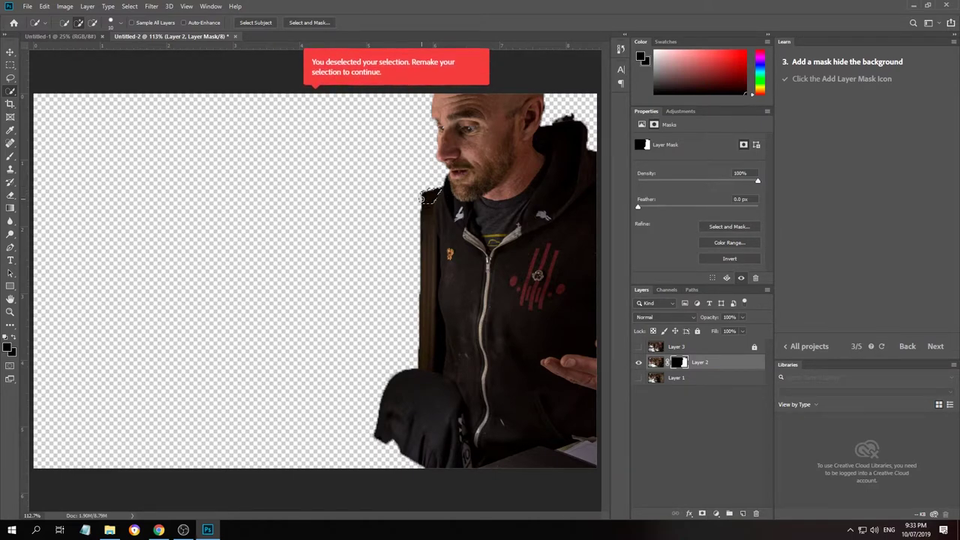
left_click(427, 195)
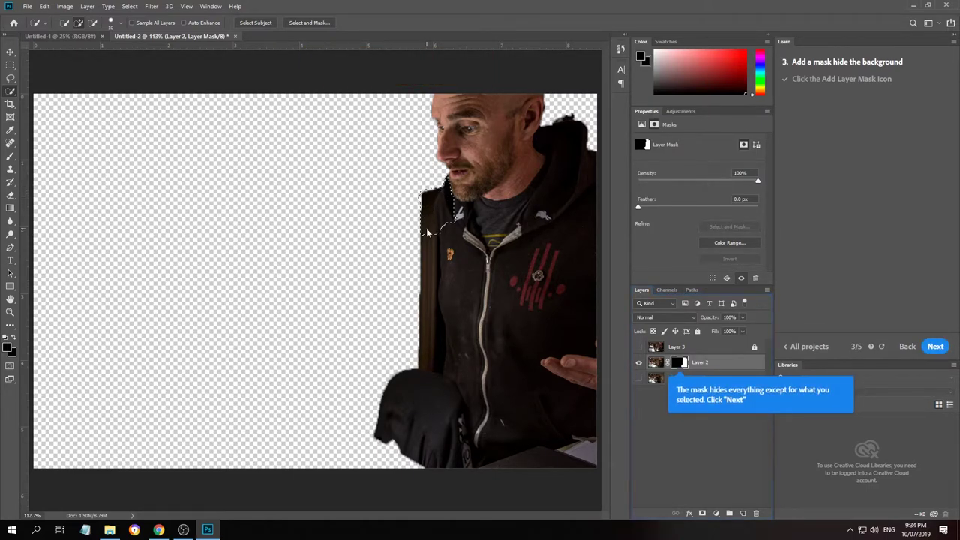
left_click(427, 228)
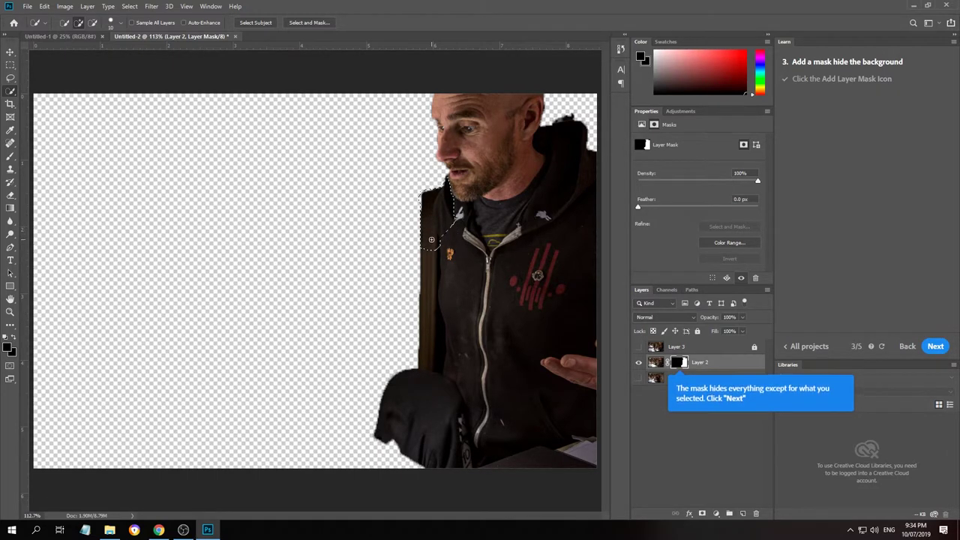
left_click(443, 239)
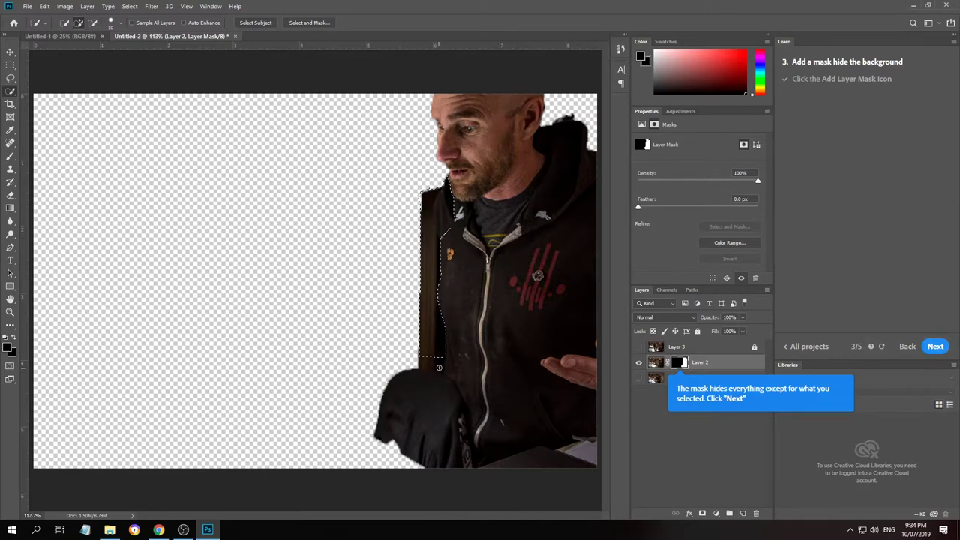
key("Delete")
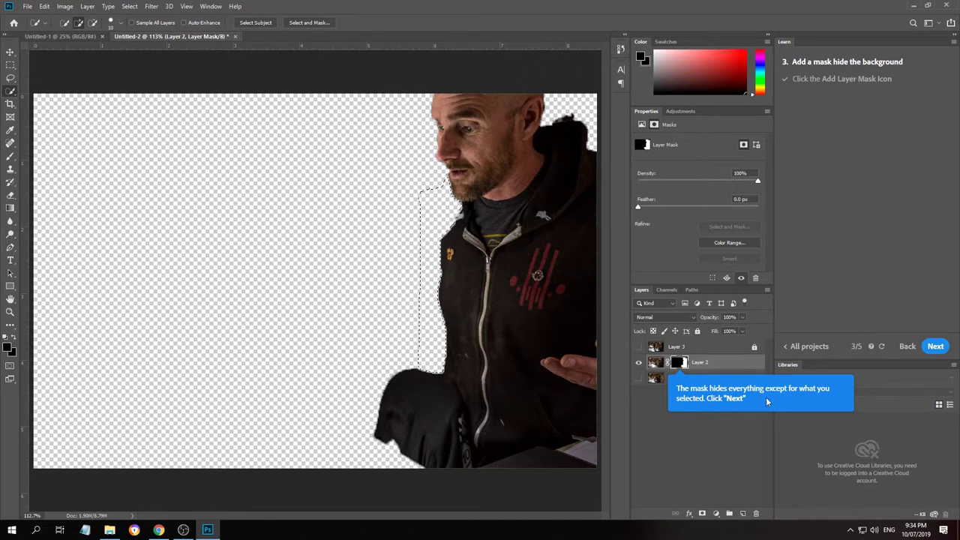
left_click(712, 441)
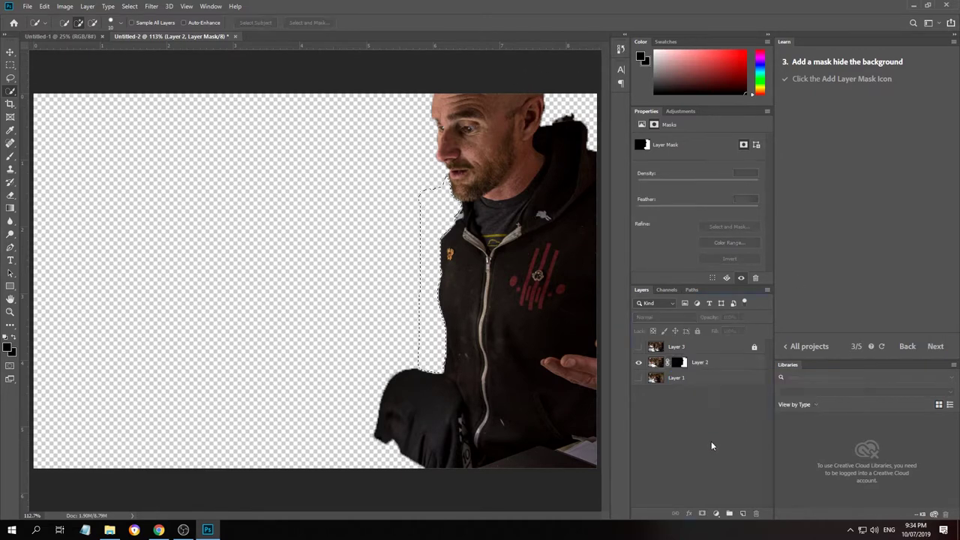
Delete the glove and lower body from Layer 2's cutout, then clear the selection
left_click(709, 364)
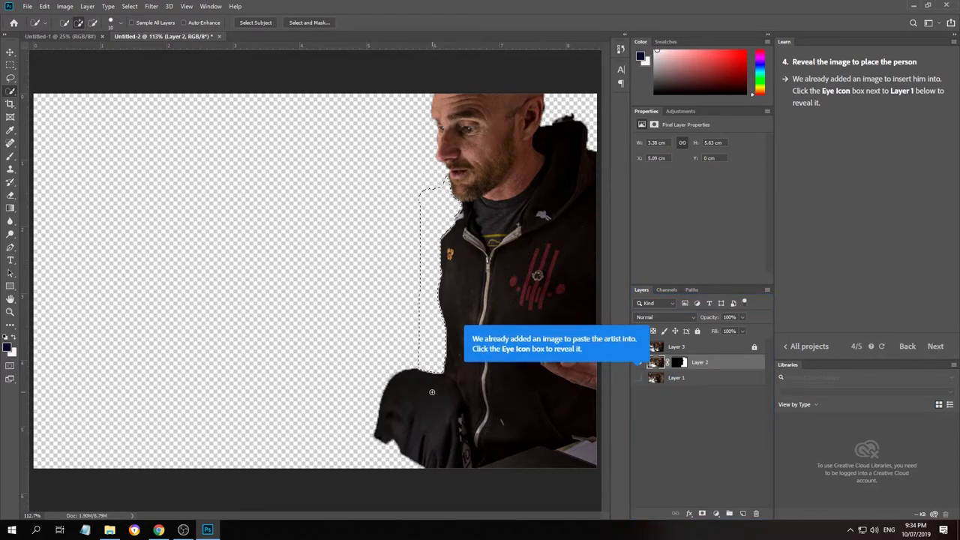
left_click_drag(431, 392, 438, 451)
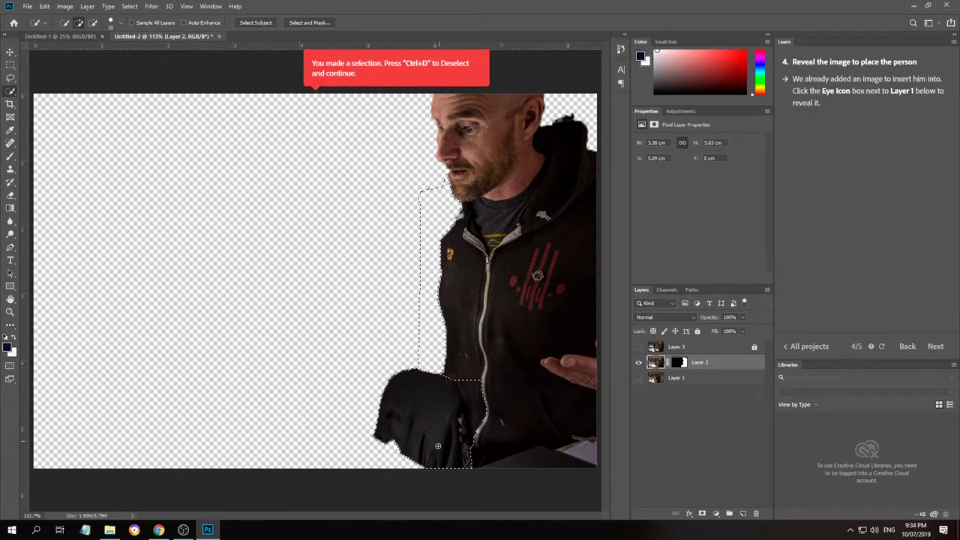
key("Delete")
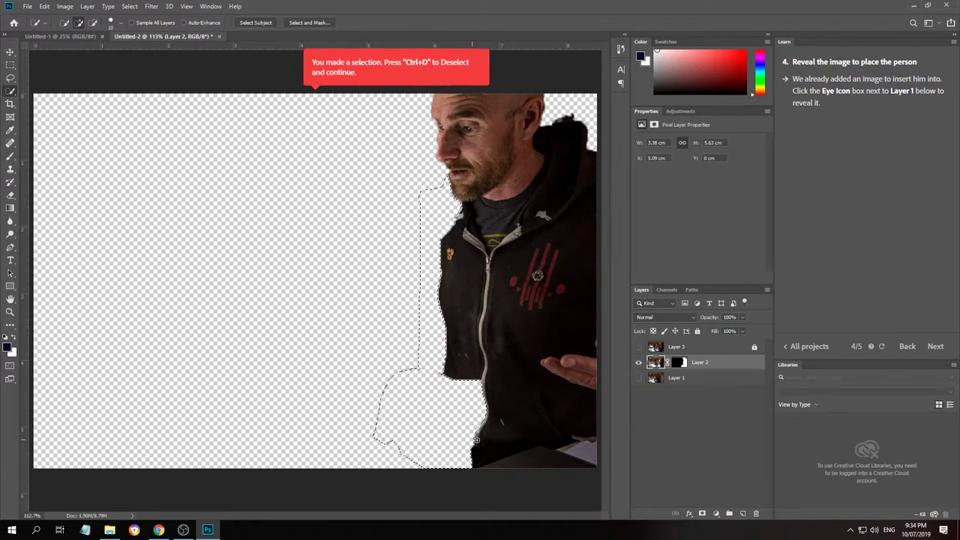
left_click(587, 448)
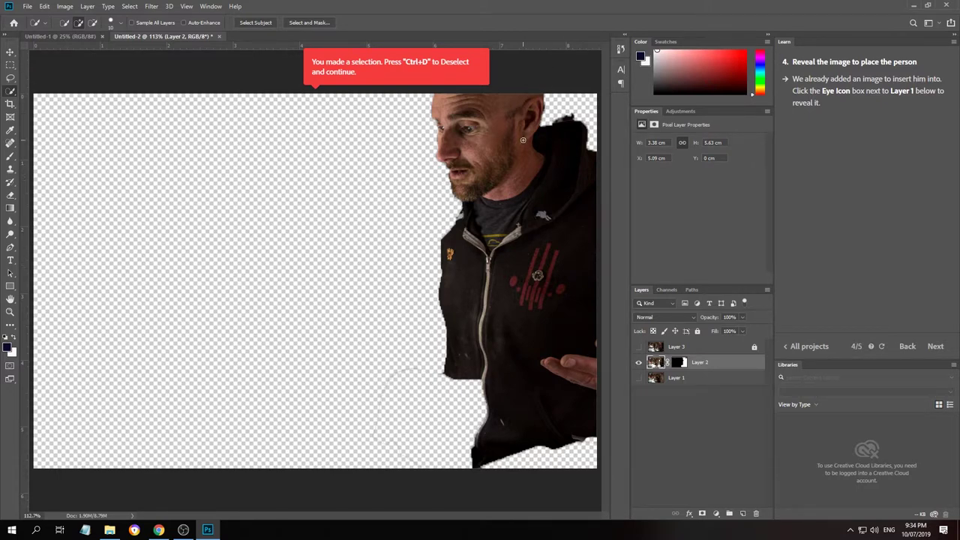
key("ctrl+d")
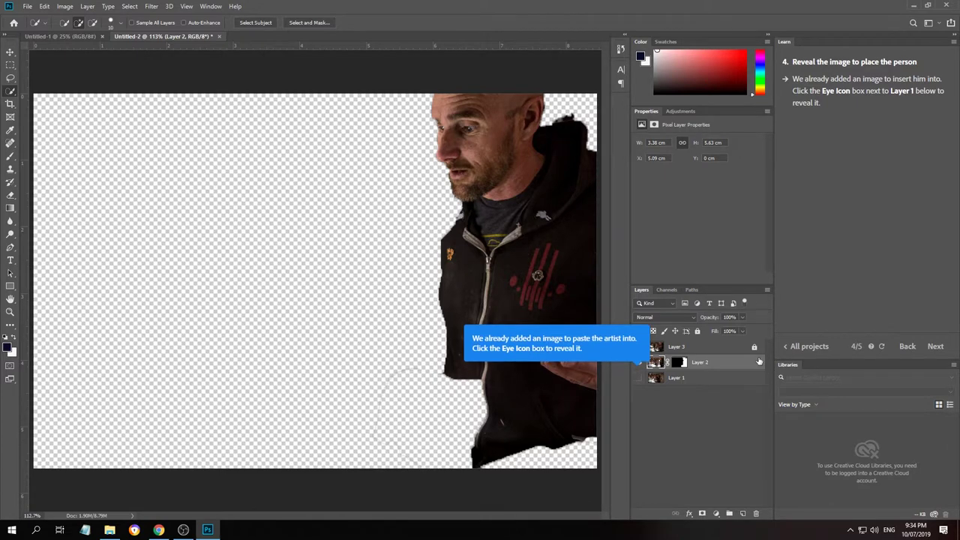
Reveal Layer 1's background photo and finish the tutorial, moving to the next one
left_click(639, 379)
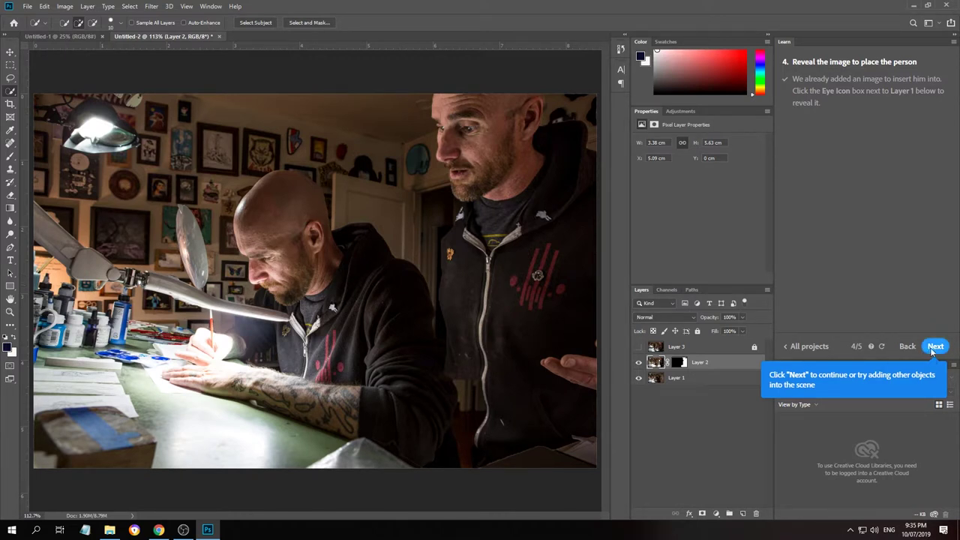
left_click(933, 349)
left_click(933, 349)
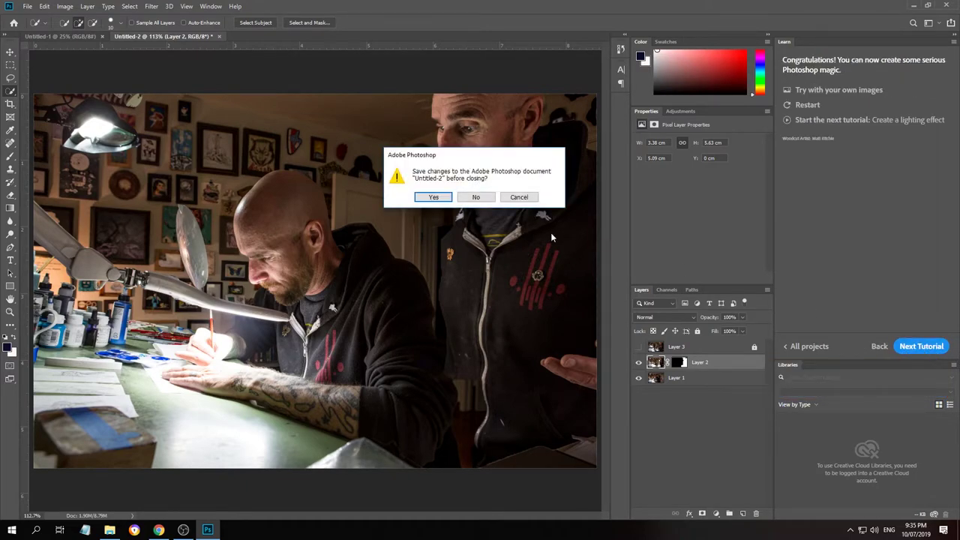
Save the document over the existing Untitled-2.psd with default format options
left_click(435, 199)
left_click(586, 472)
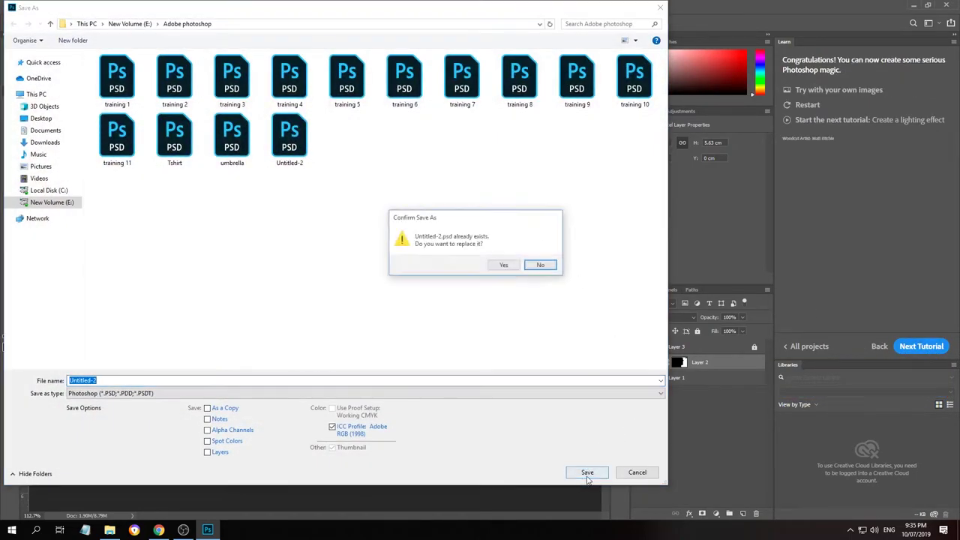
left_click(501, 266)
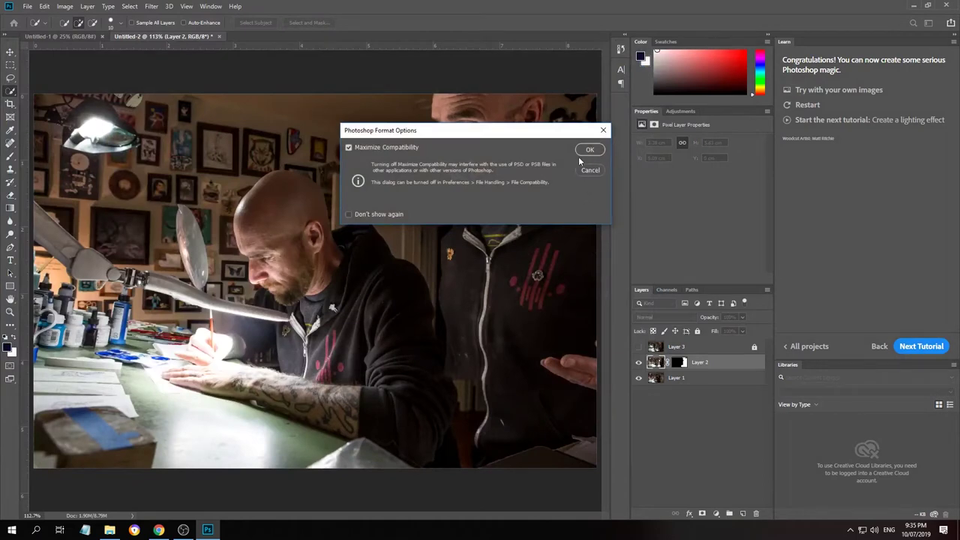
left_click(588, 150)
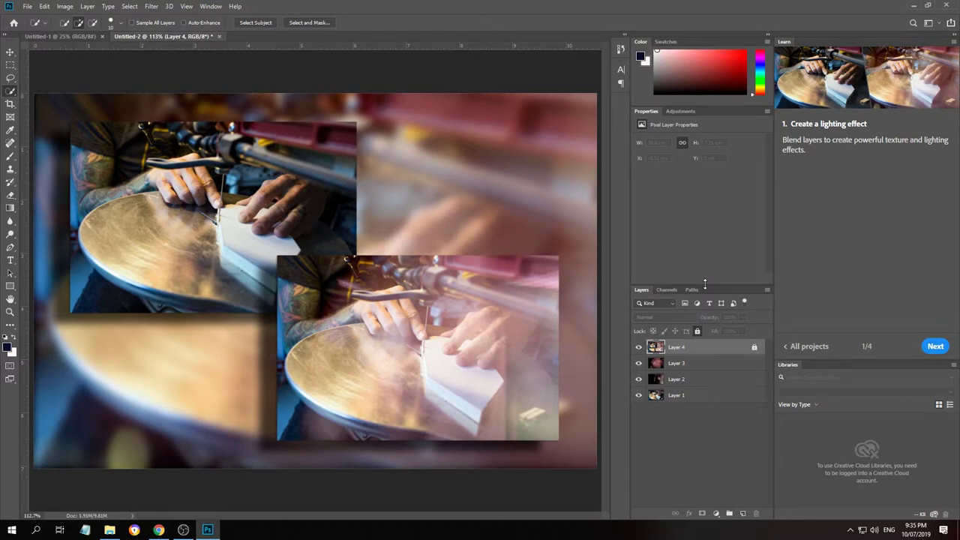
Advance the lighting tutorial and make Layers 2 and 3 visible
left_click(936, 347)
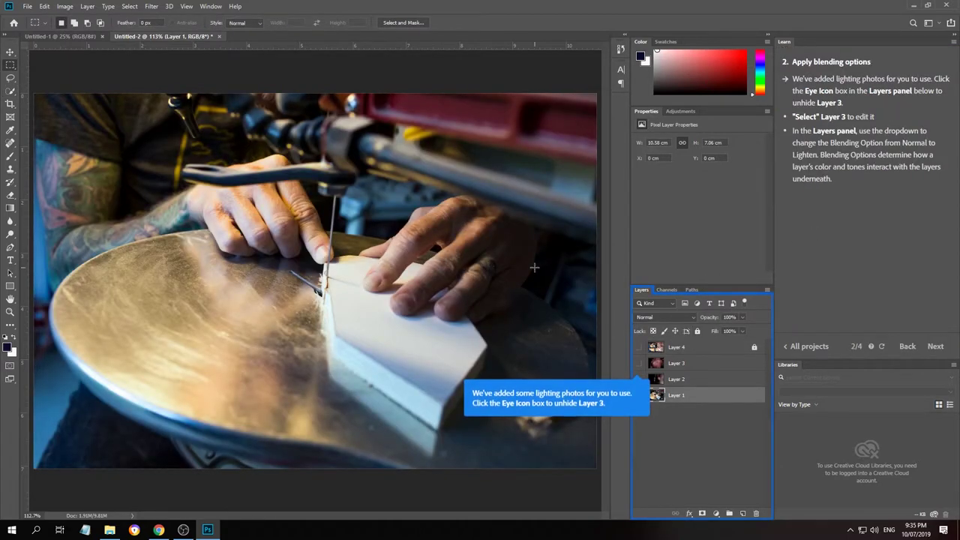
left_click(640, 379)
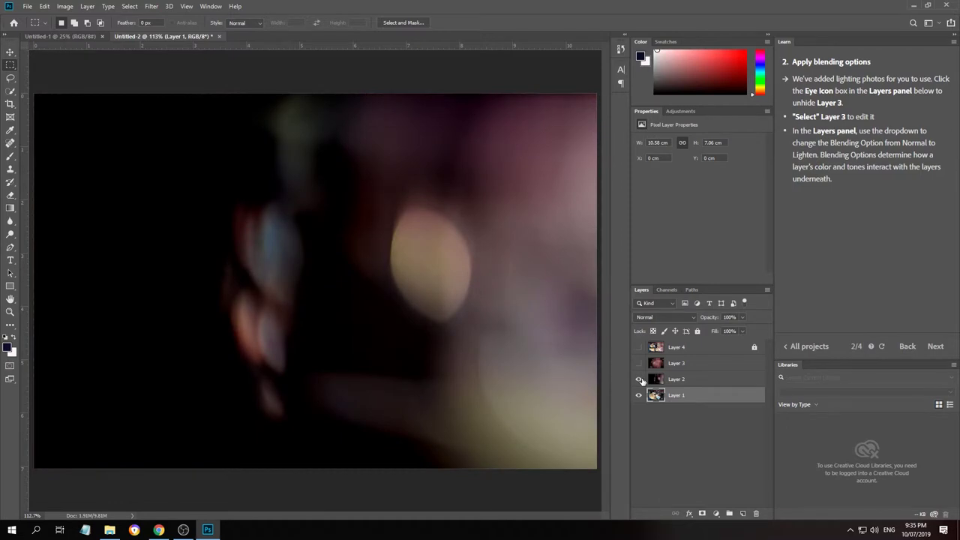
left_click(639, 379)
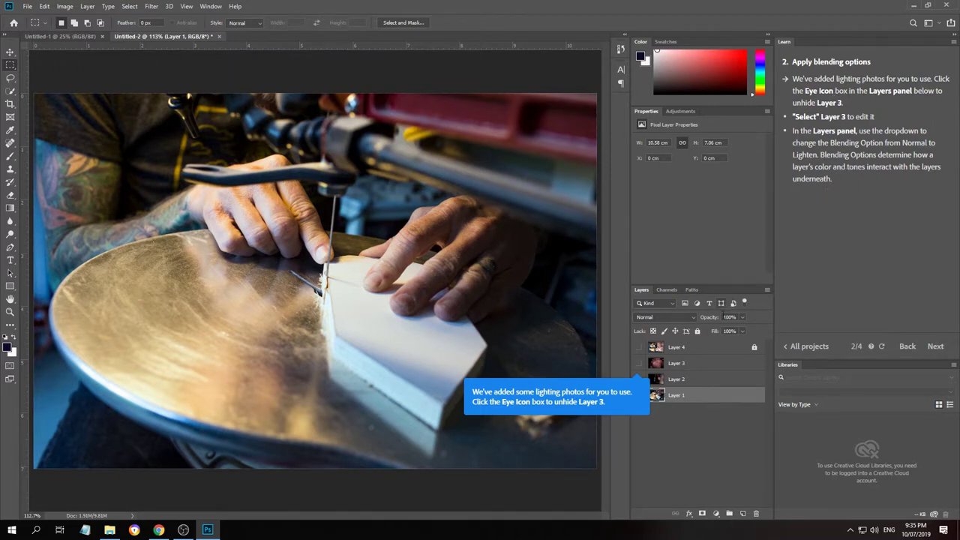
left_click(640, 380)
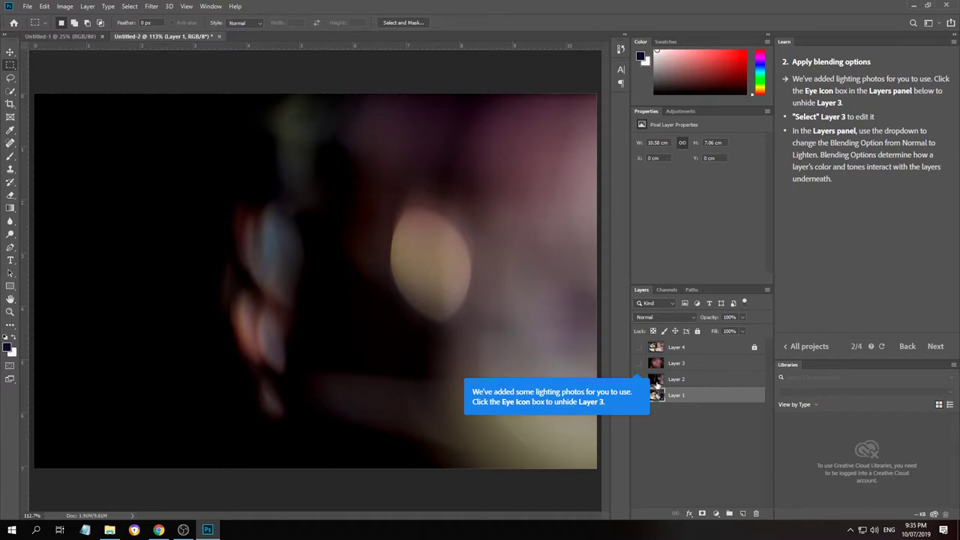
left_click(711, 365)
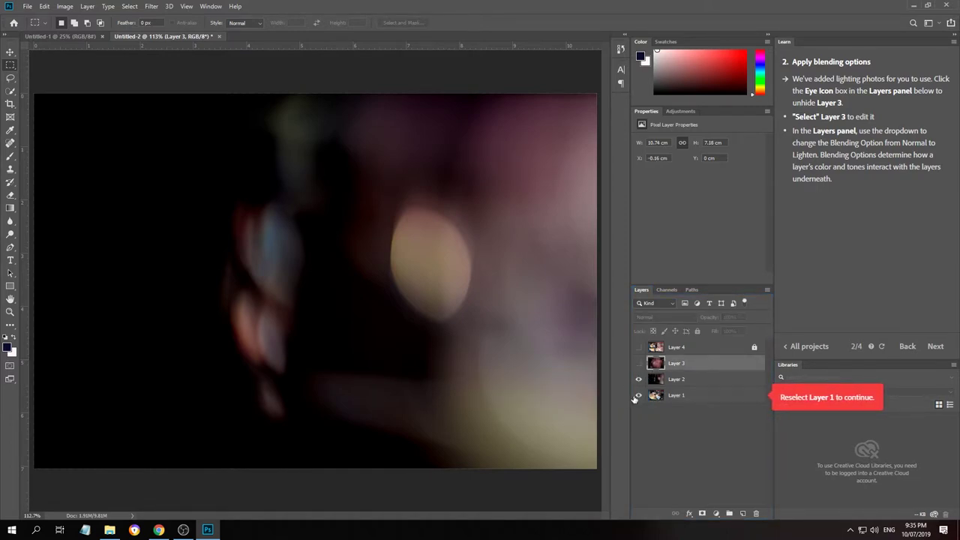
left_click(708, 395)
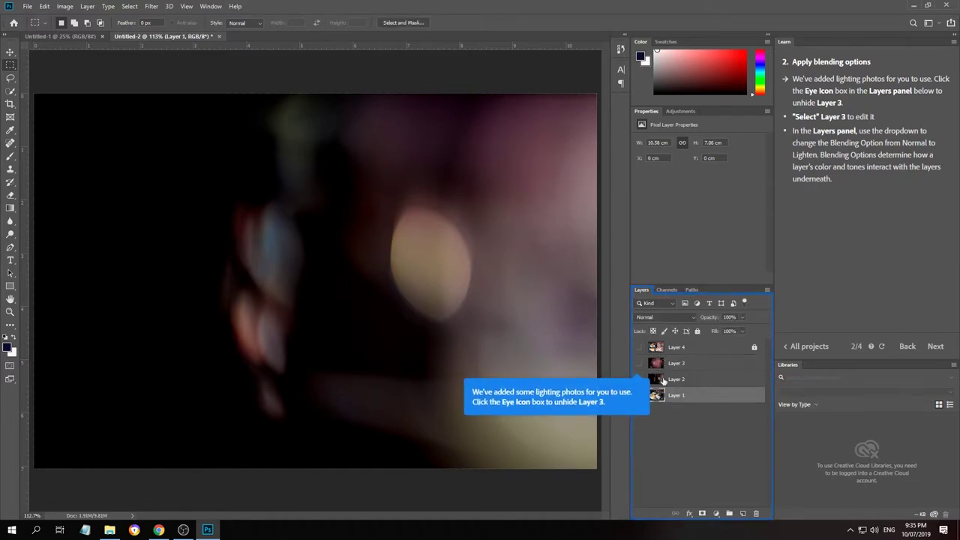
left_click(642, 364)
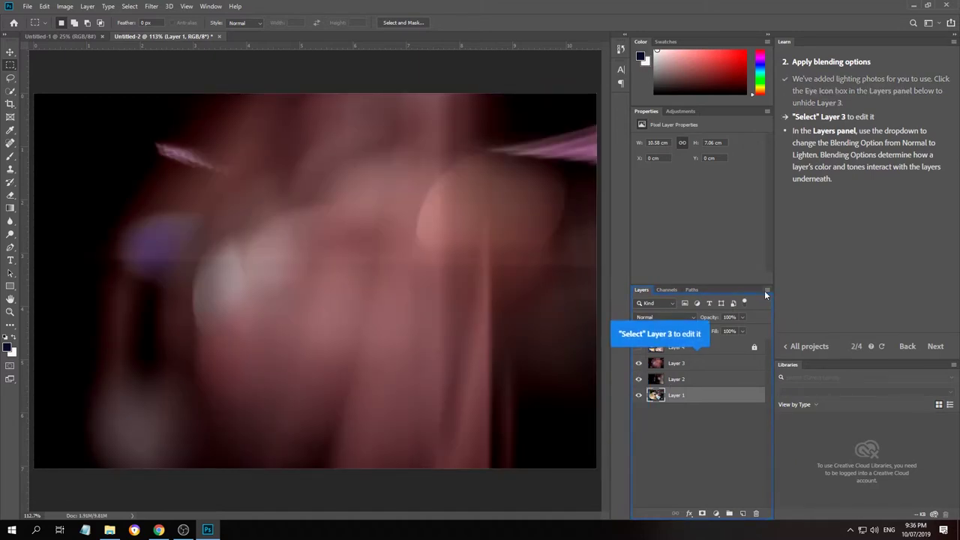
Set Layer 3's blend mode to Lighten
left_click(705, 363)
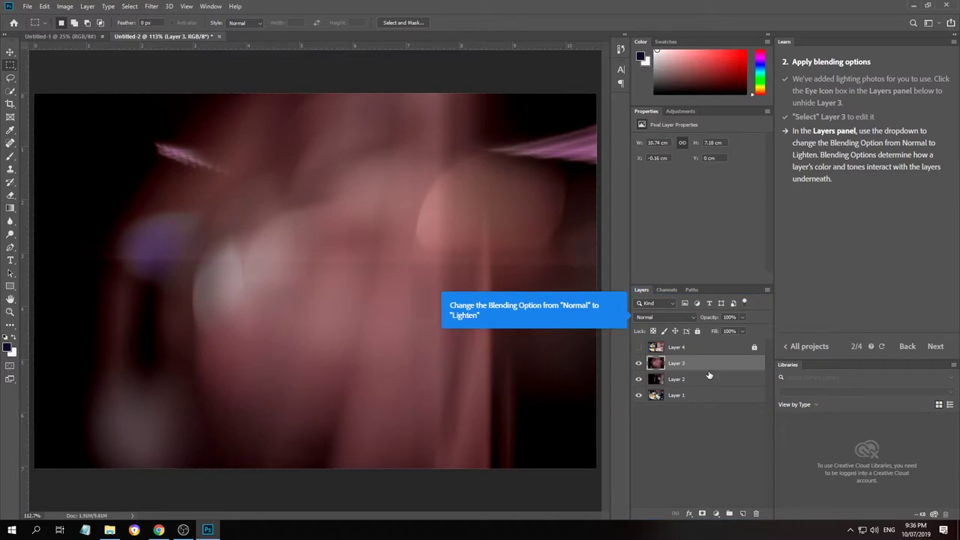
left_click(677, 318)
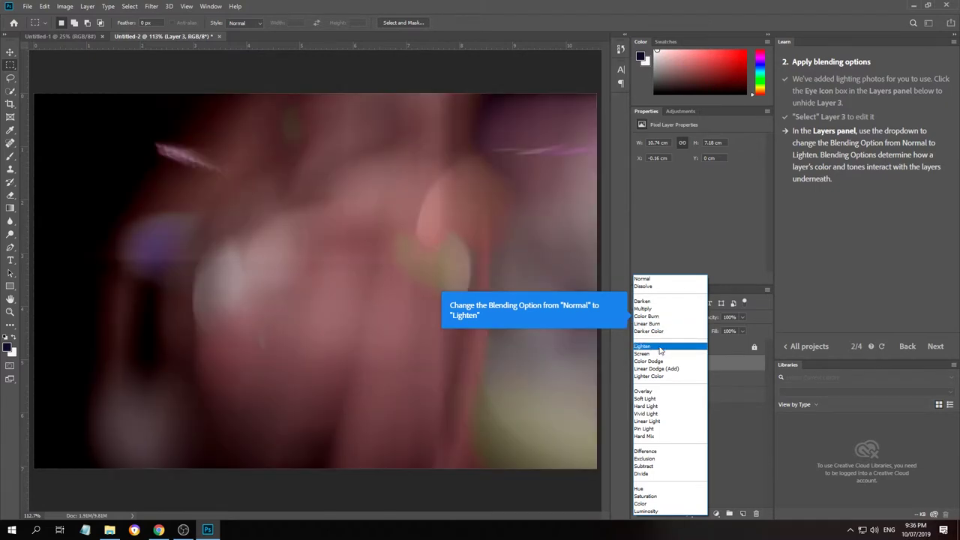
left_click(663, 347)
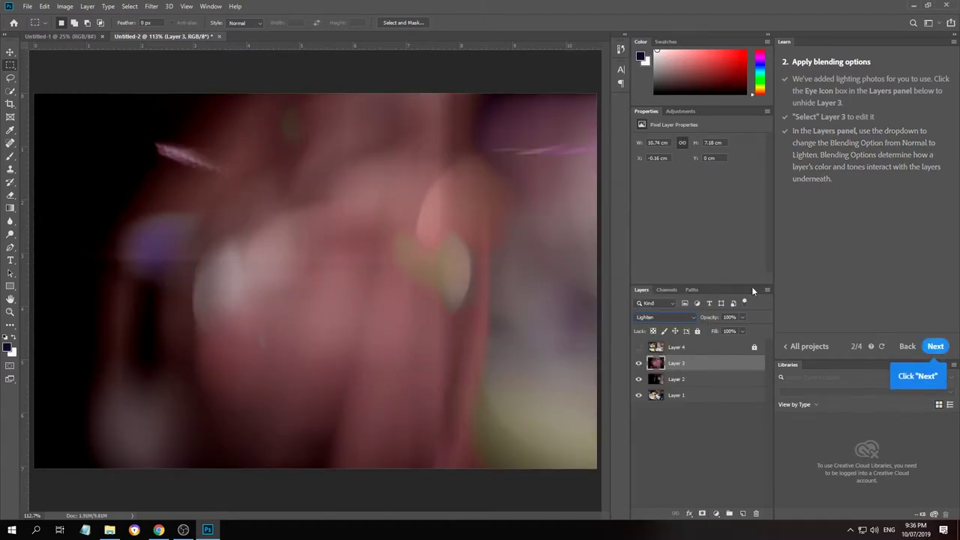
Set Layer 3's opacity to 50%
left_click(937, 348)
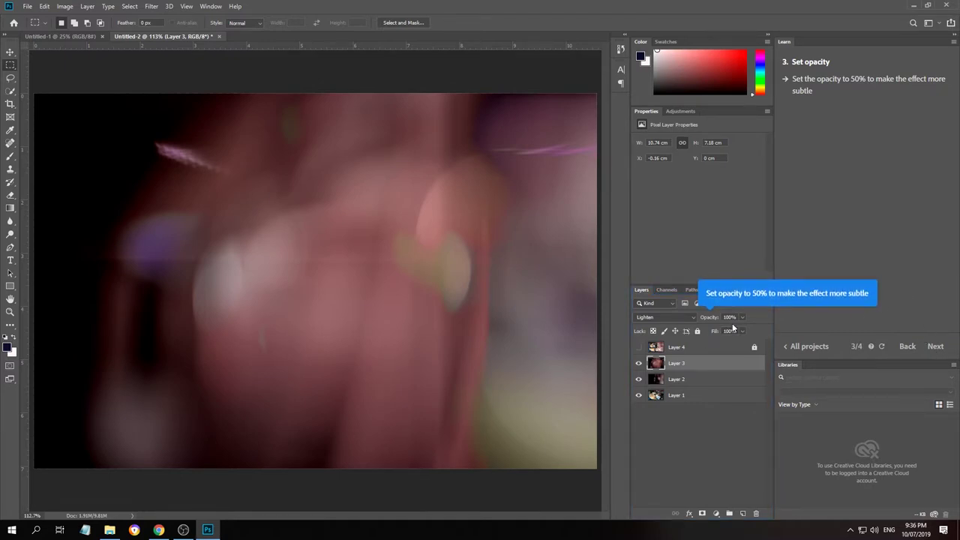
left_click(712, 318)
type("50")
key("Return")
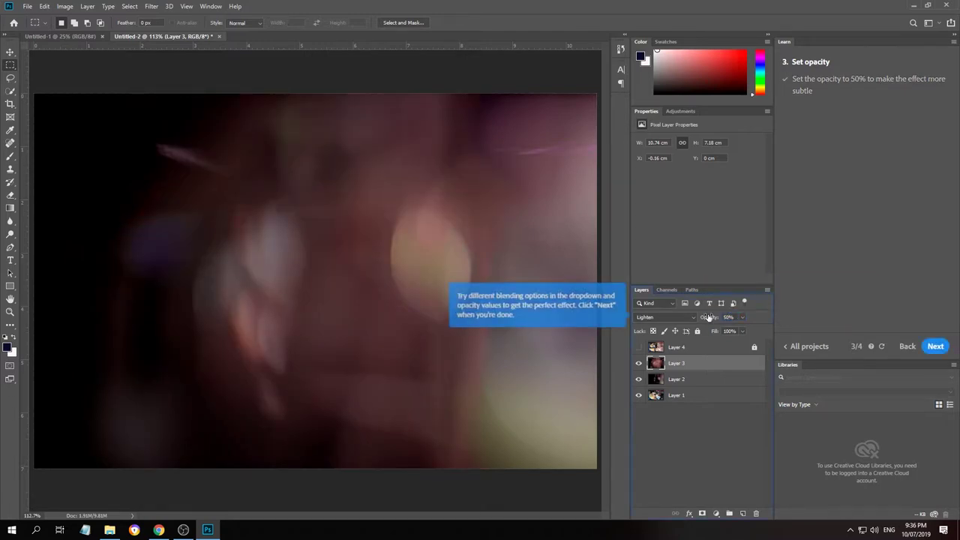
left_click(684, 379)
left_click(693, 364)
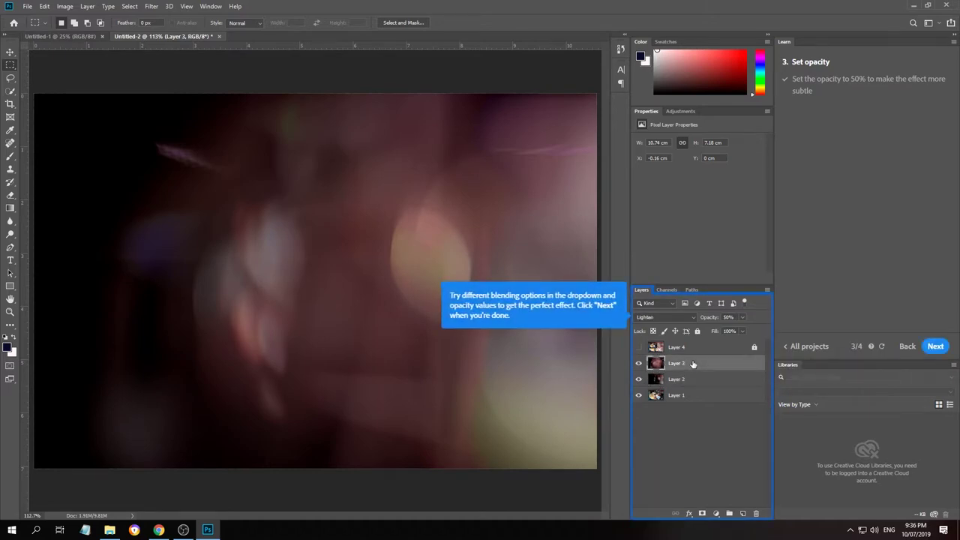
Finish the lighting tutorial and start the next one without saving the document
left_click(935, 346)
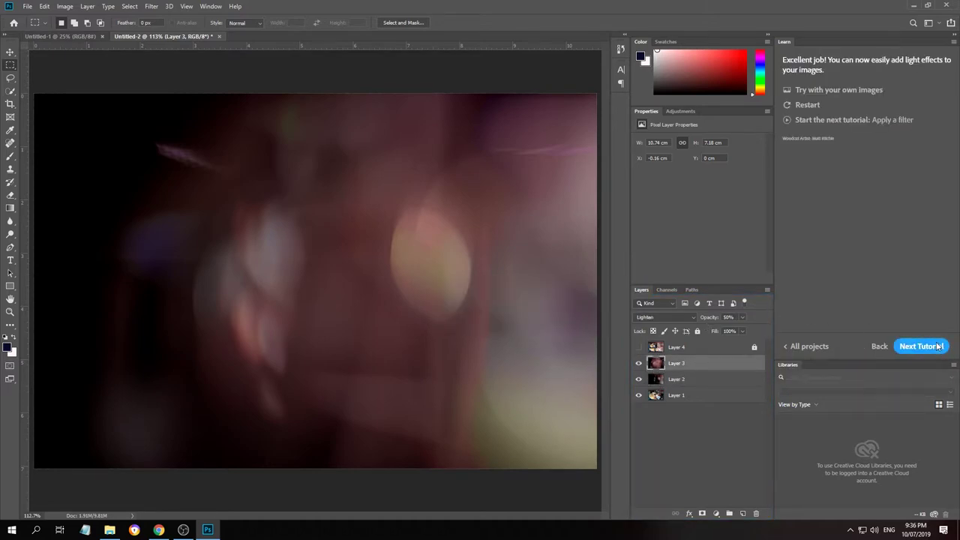
left_click(938, 346)
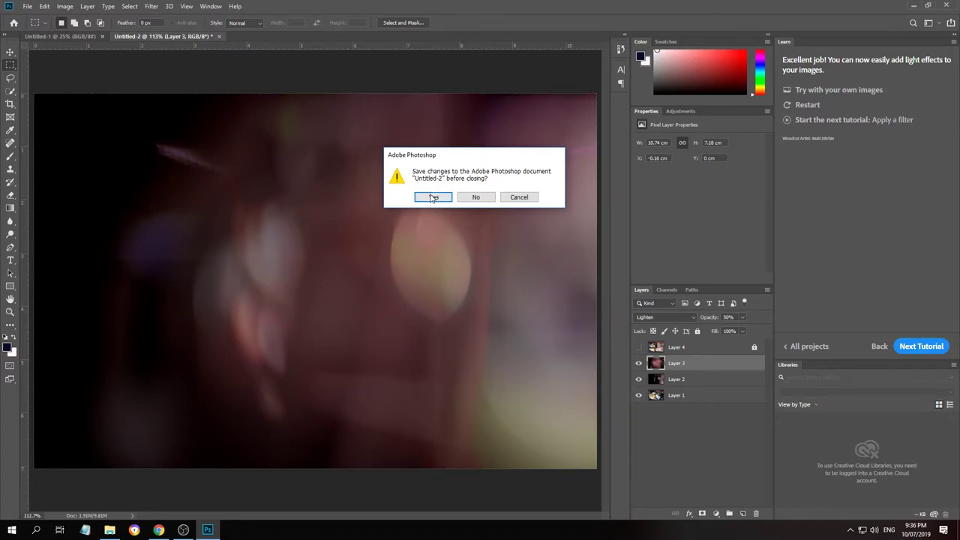
left_click(480, 197)
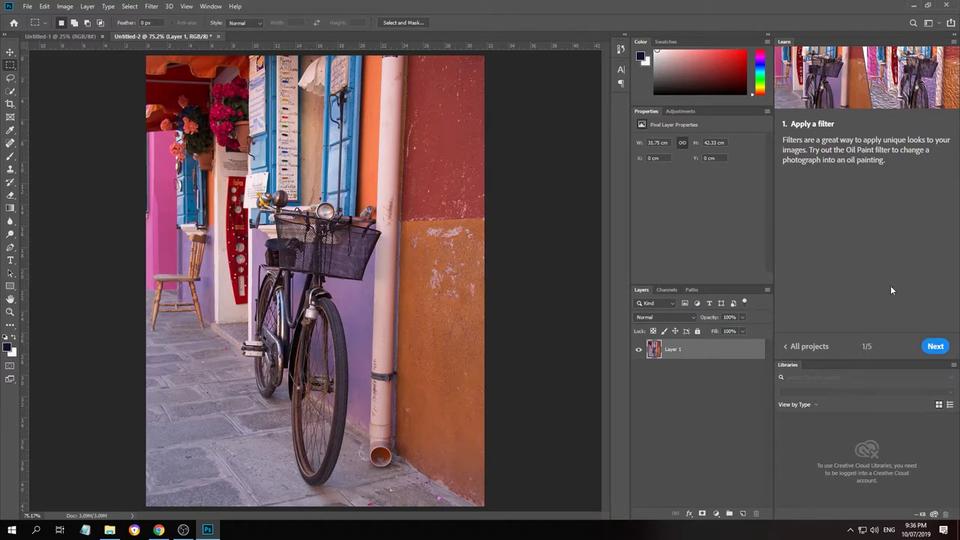
Convert the bicycle photo's layer into a smart object with Convert for Smart Filters
left_click(936, 346)
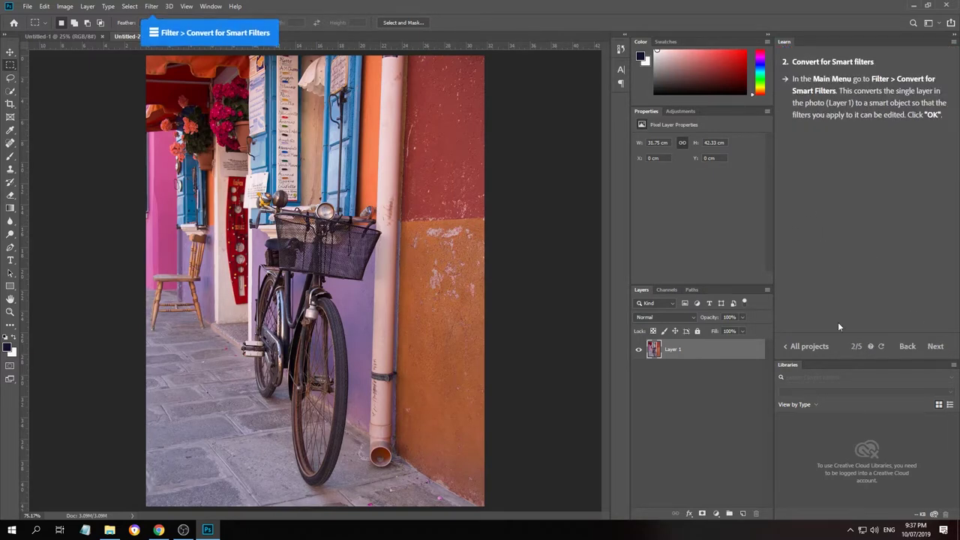
left_click(151, 6)
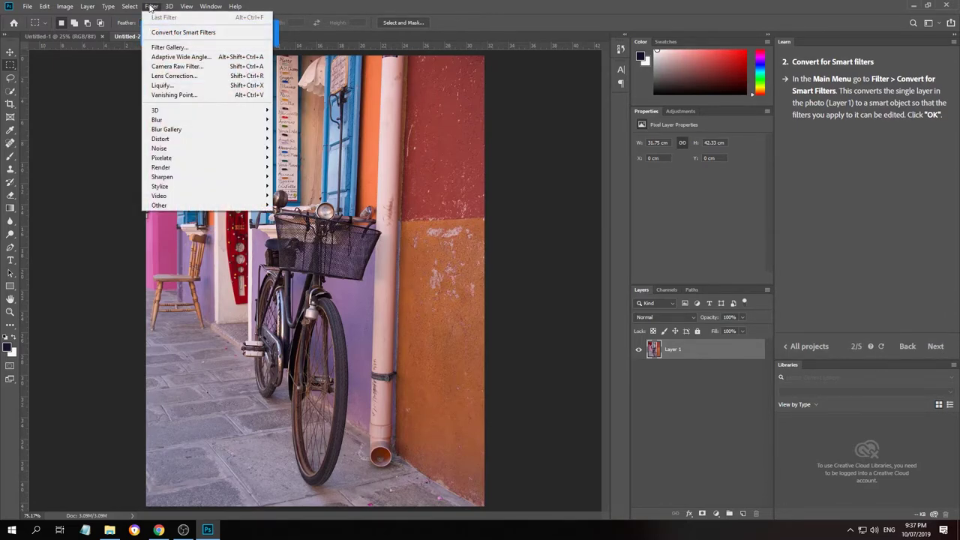
left_click(187, 34)
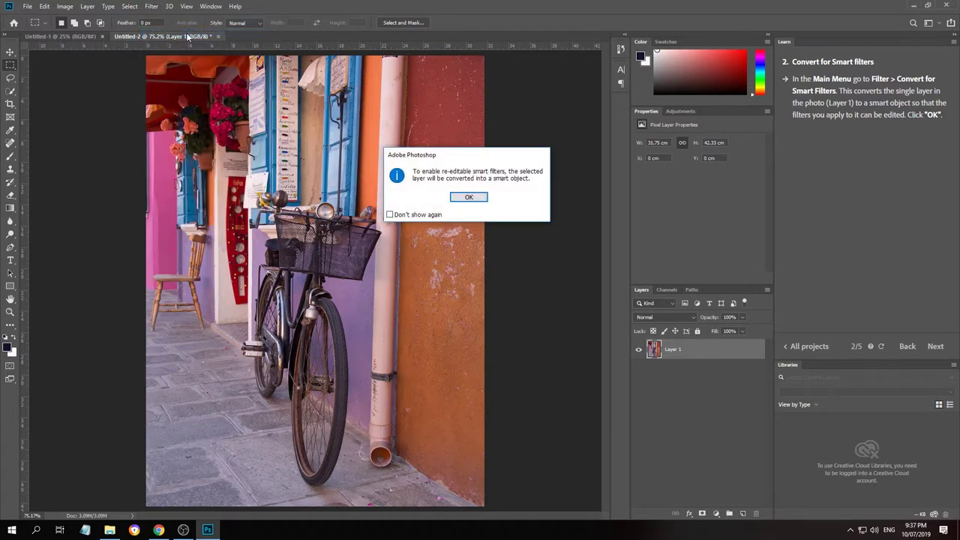
left_click(469, 198)
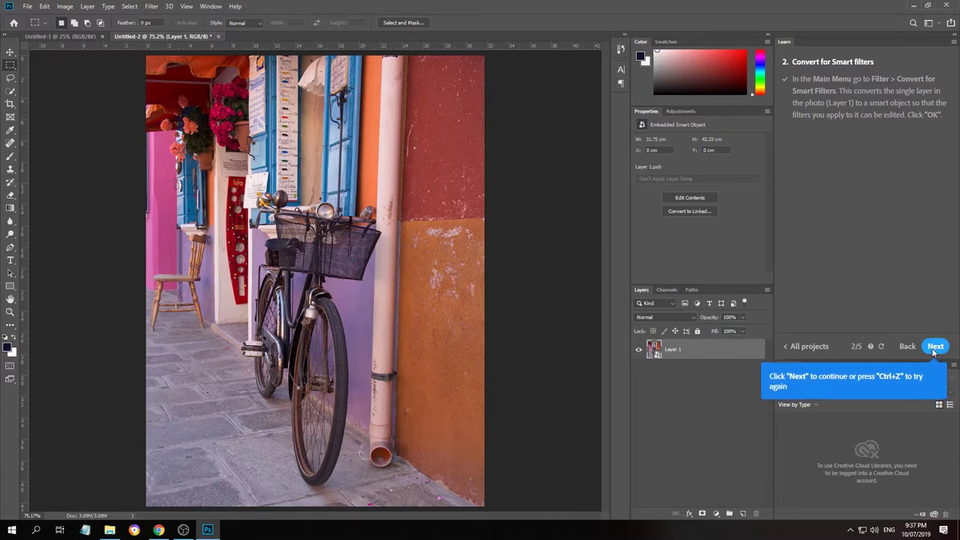
Advance to the Choose a filter step and bring up Filter > Stylize > Oil Paint
left_click(935, 348)
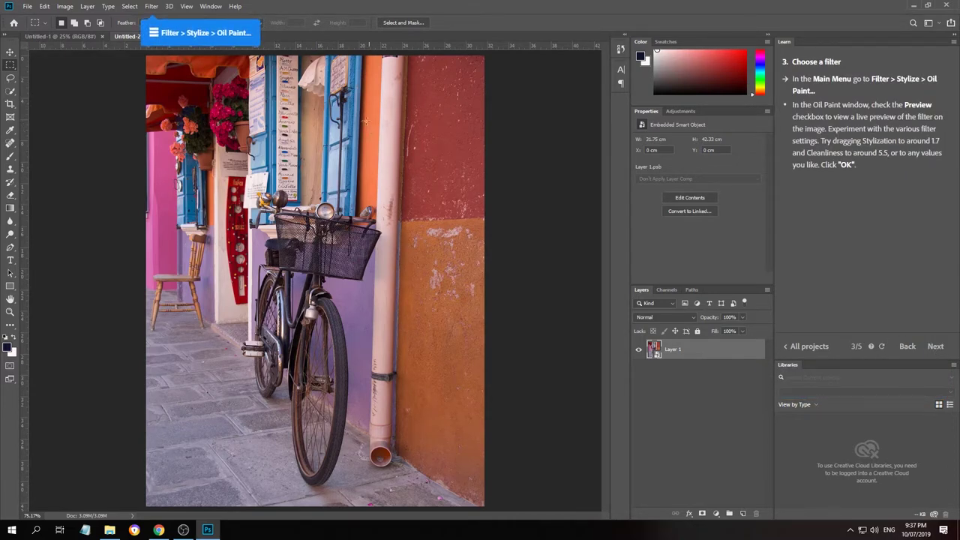
left_click(151, 7)
left_click(170, 7)
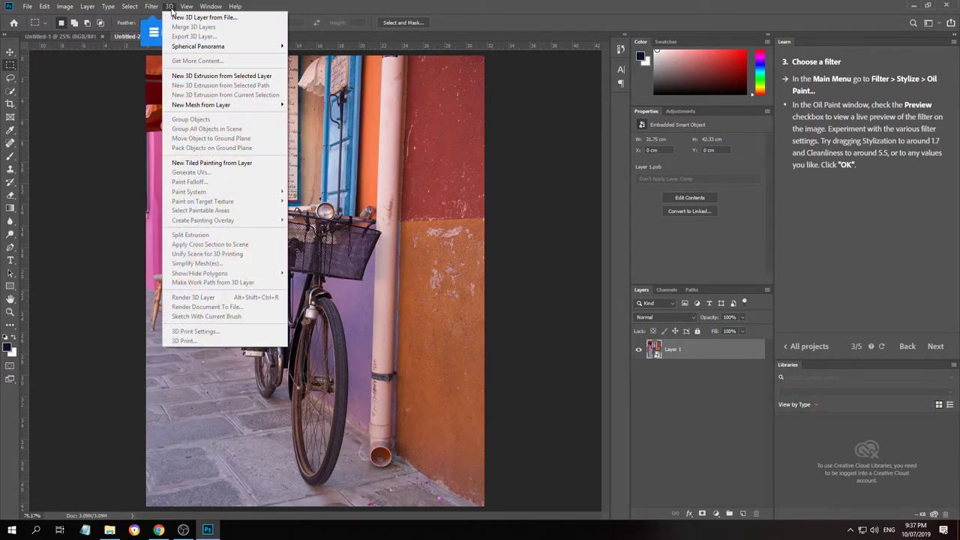
mouse_move(151, 7)
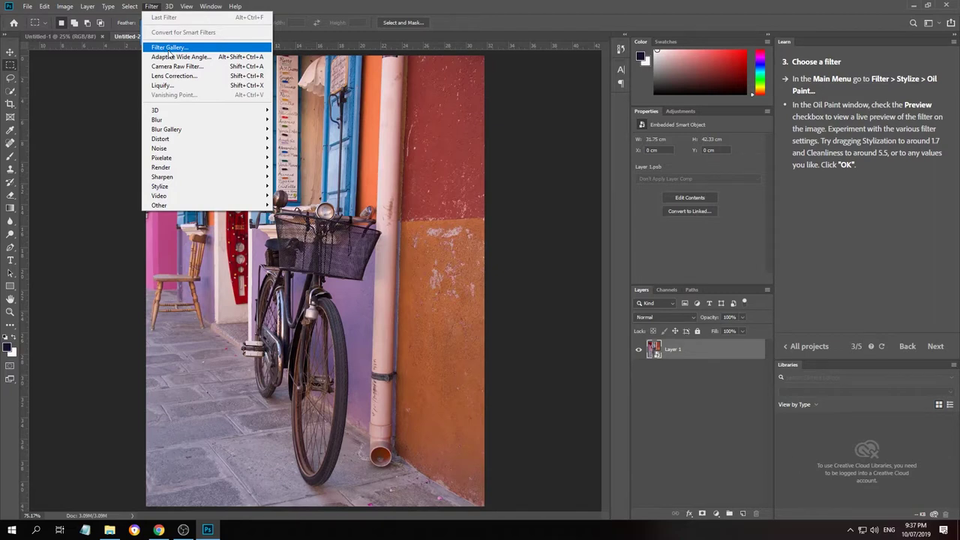
mouse_move(174, 189)
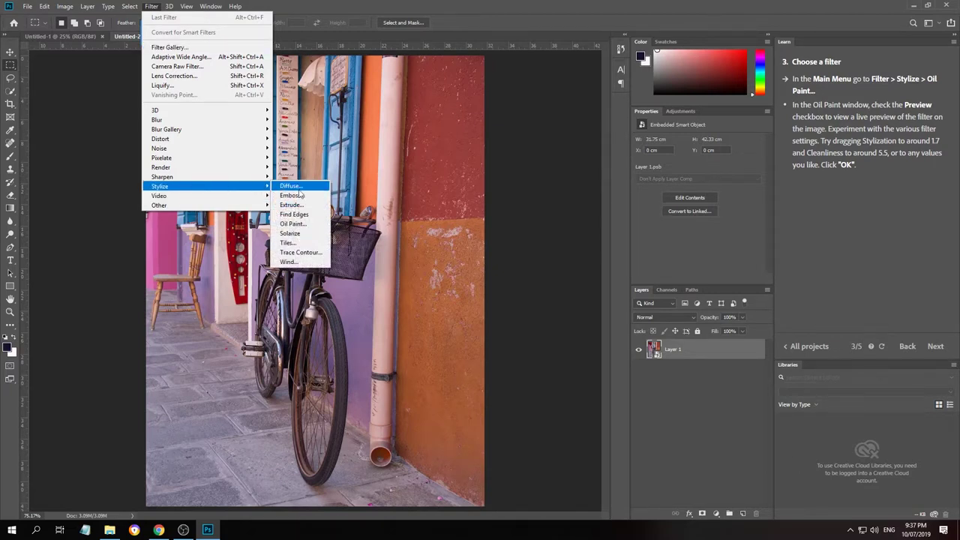
left_click(293, 223)
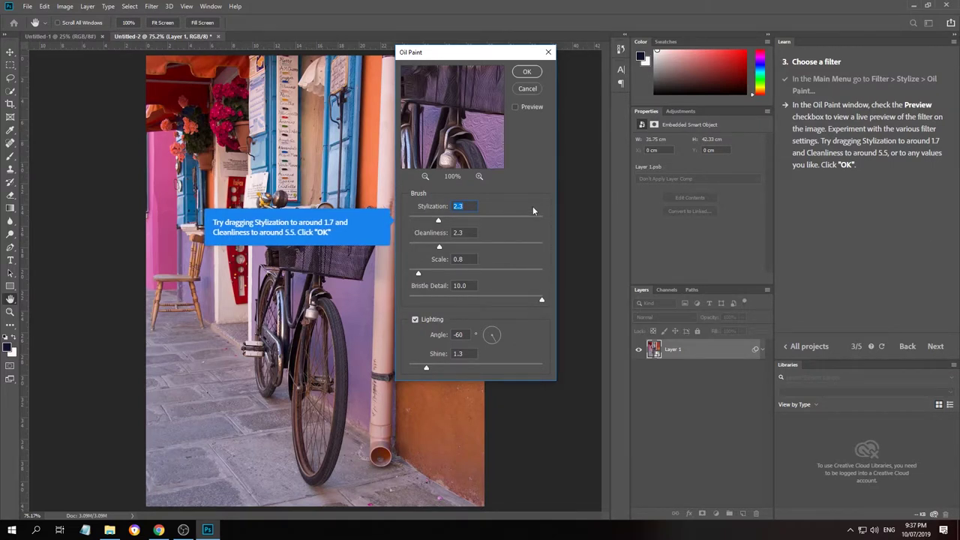
Apply Oil Paint with Stylization 1.7 and Cleanliness 5.5, then advance the tutorial
type("1.7")
type("5.5")
left_click(528, 72)
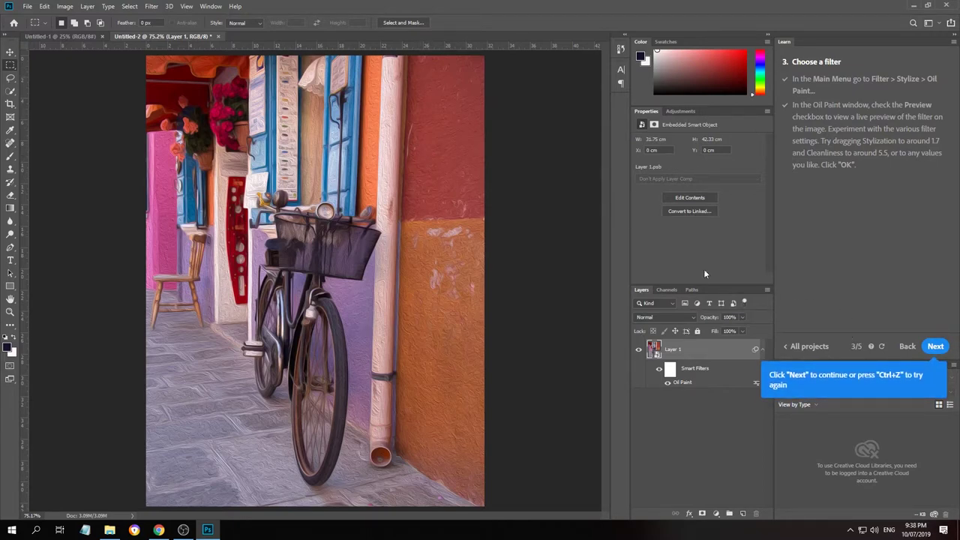
left_click(935, 346)
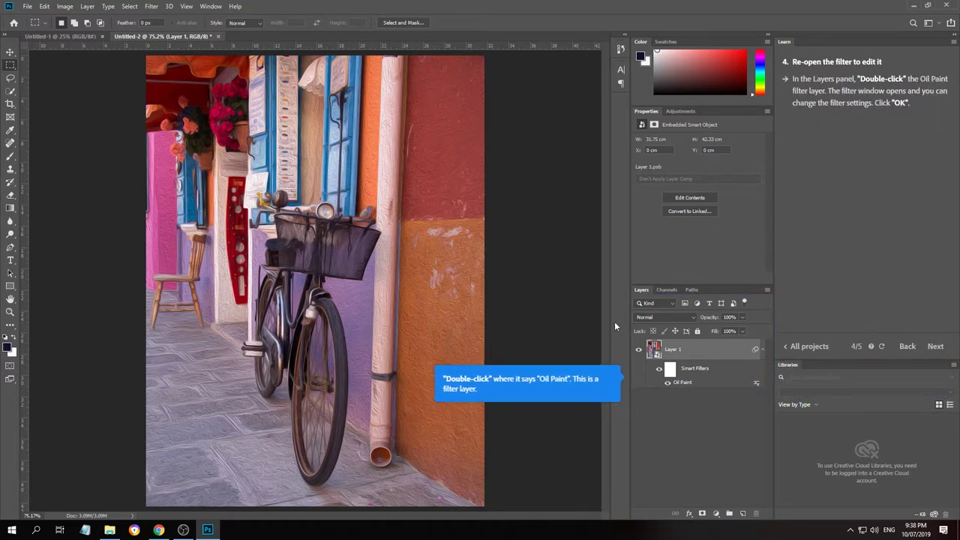
Reopen the Oil Paint smart filter and raise Stylization to 2.5
double_click(687, 383)
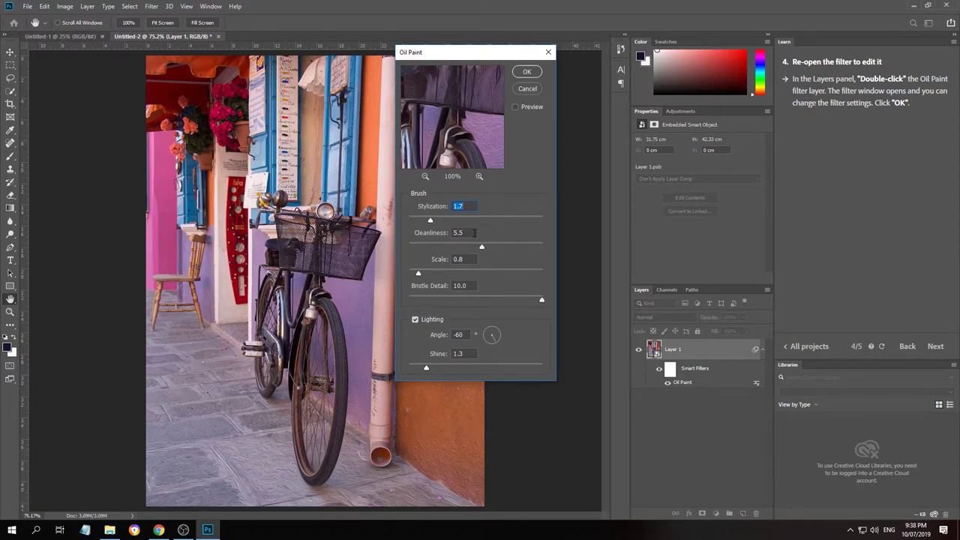
type("2.5")
key("Return")
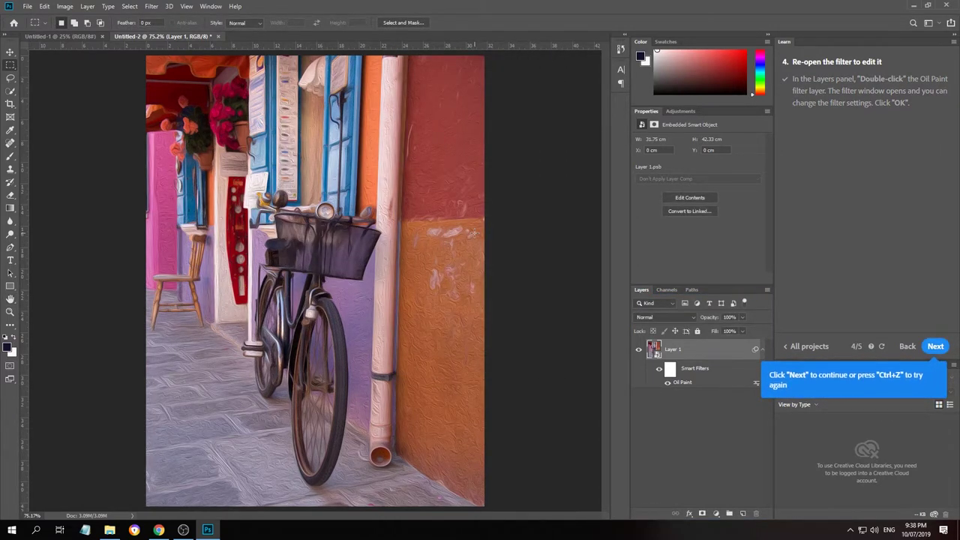
Open the portrait photo from the Desktop folder
left_click(27, 6)
left_click(37, 27)
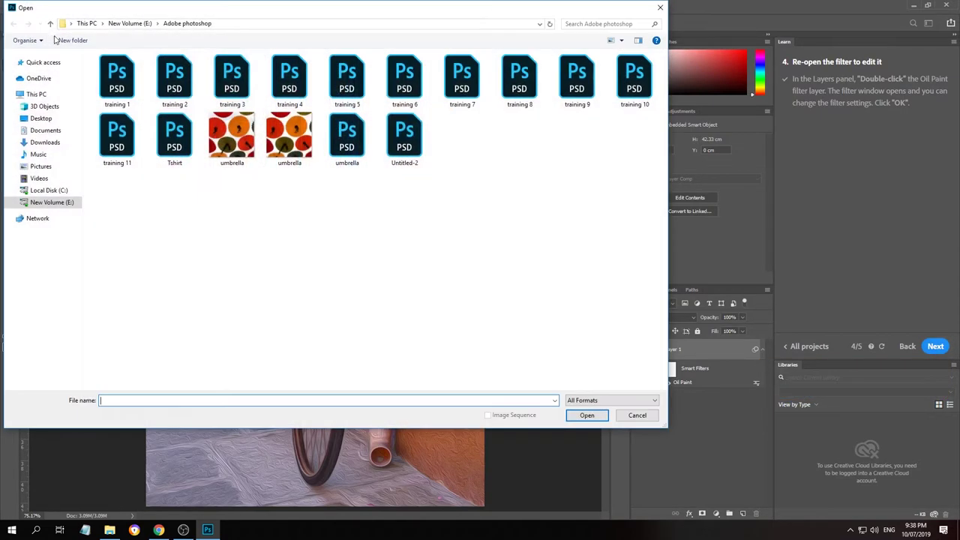
left_click(32, 121)
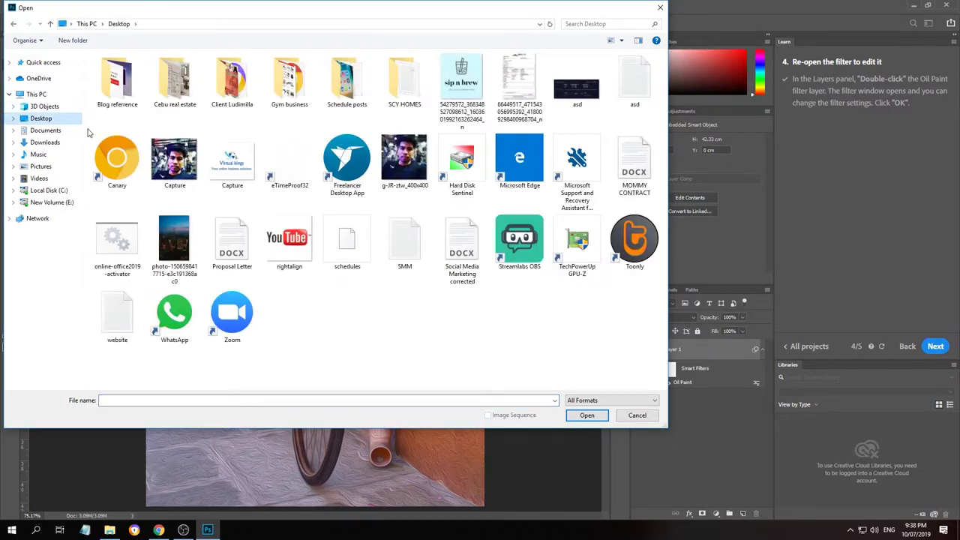
double_click(414, 159)
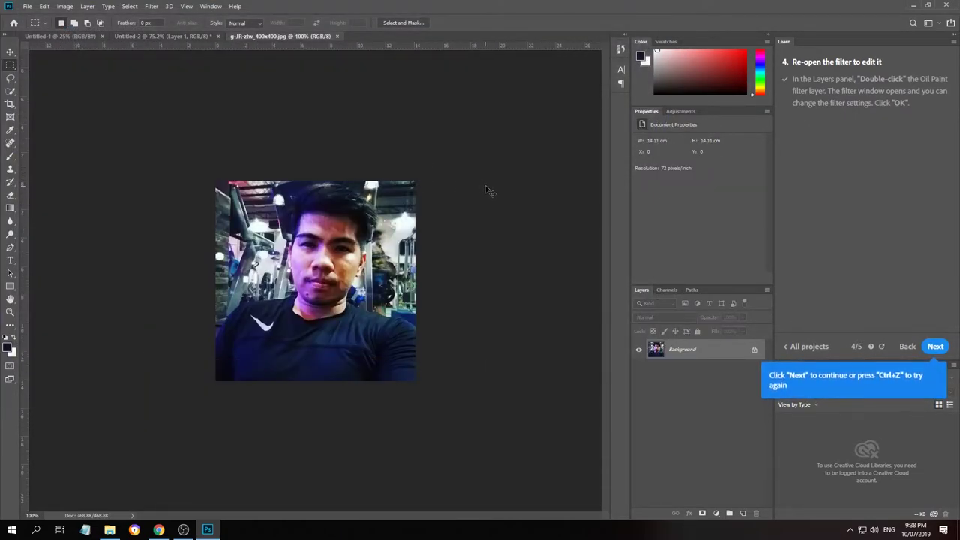
Convert the Background into a regular layer named 1
double_click(705, 351)
left_click(560, 157)
double_click(689, 349)
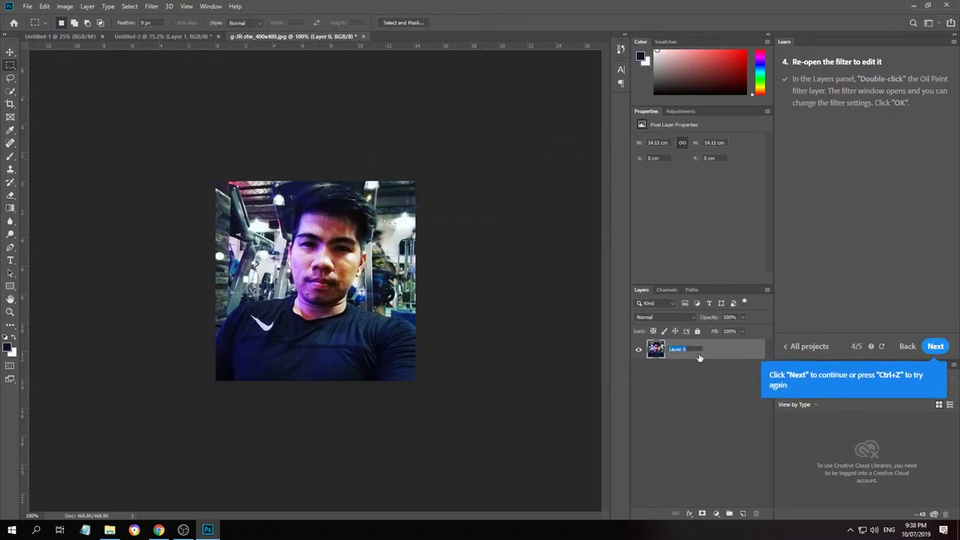
type("1")
left_click(700, 379)
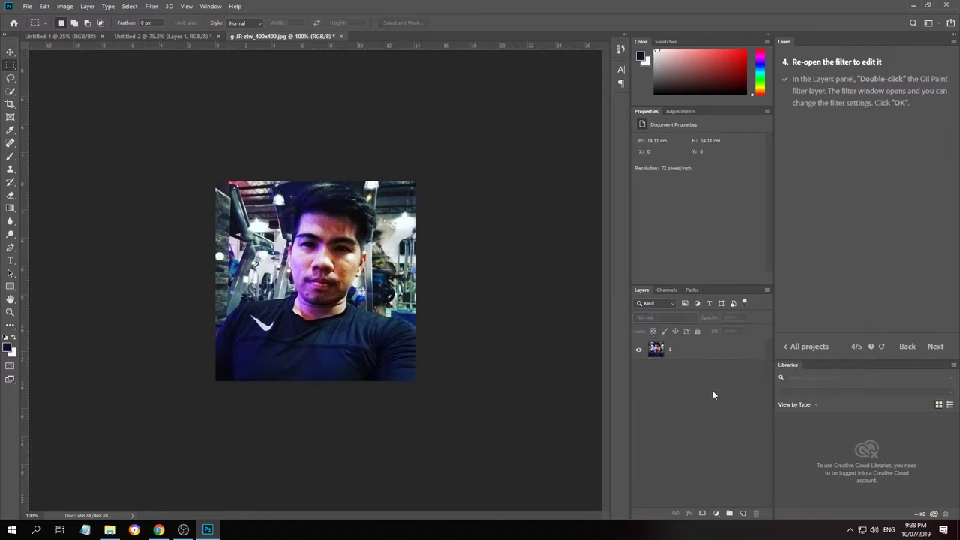
Duplicate layer 1, hide the original, and scale the 1 copy up slightly
left_click(697, 352)
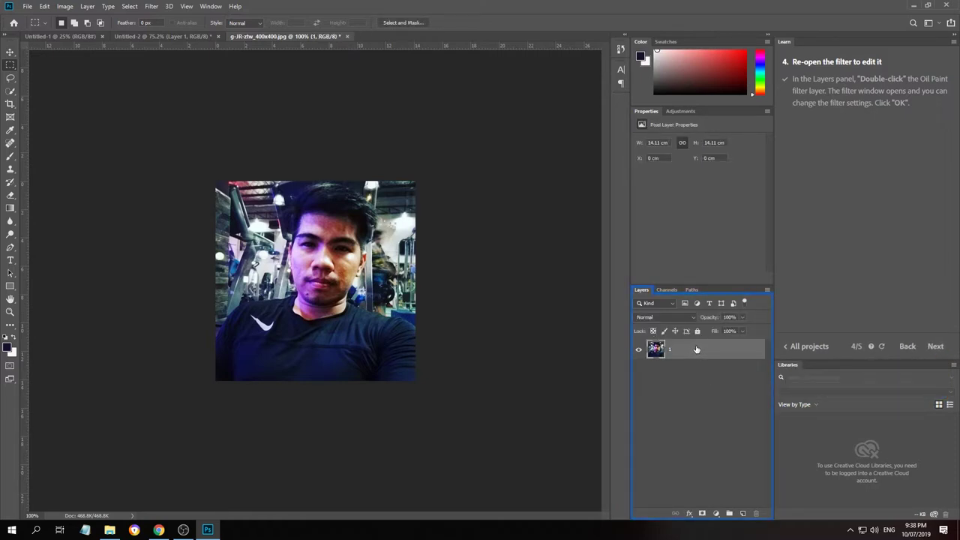
left_click_drag(697, 350, 693, 379)
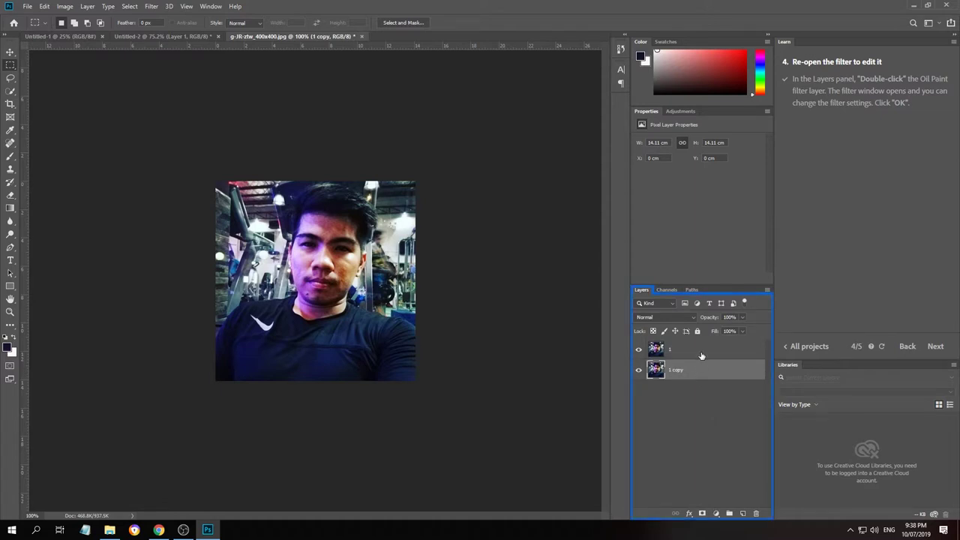
left_click(698, 369)
left_click(640, 349)
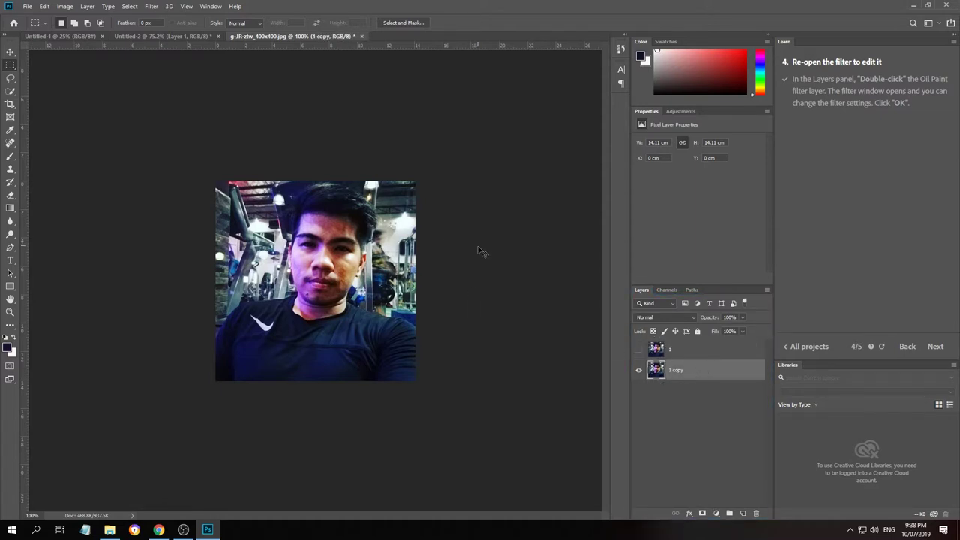
key("ctrl+t")
mouse_move(416, 182)
left_mouse_down()
mouse_move(478, 142)
mouse_move(414, 190)
mouse_move(429, 180)
mouse_move(421, 178)
left_mouse_up()
key("Return")
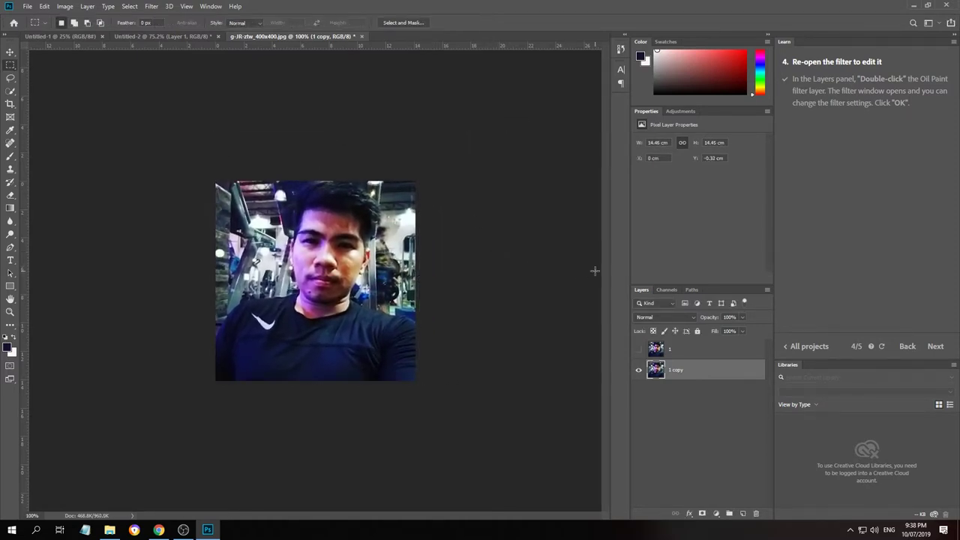
Apply Oil Paint to the 1 copy layer with Stylization 10
left_click(152, 7)
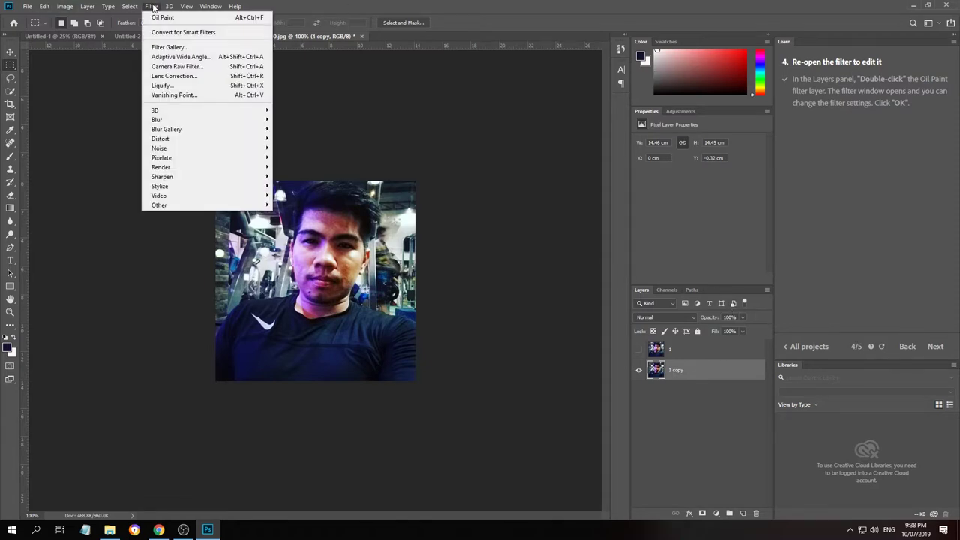
mouse_move(180, 190)
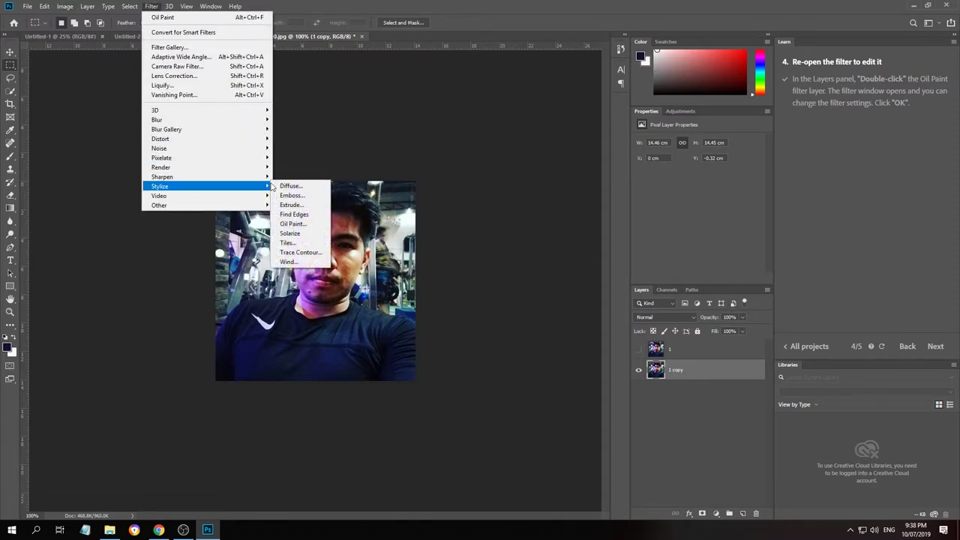
left_click(308, 225)
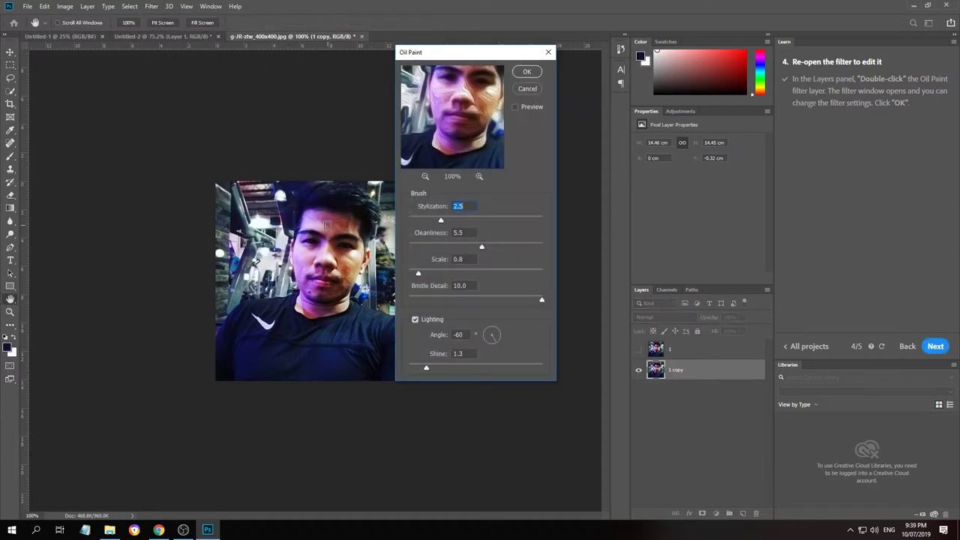
type("10")
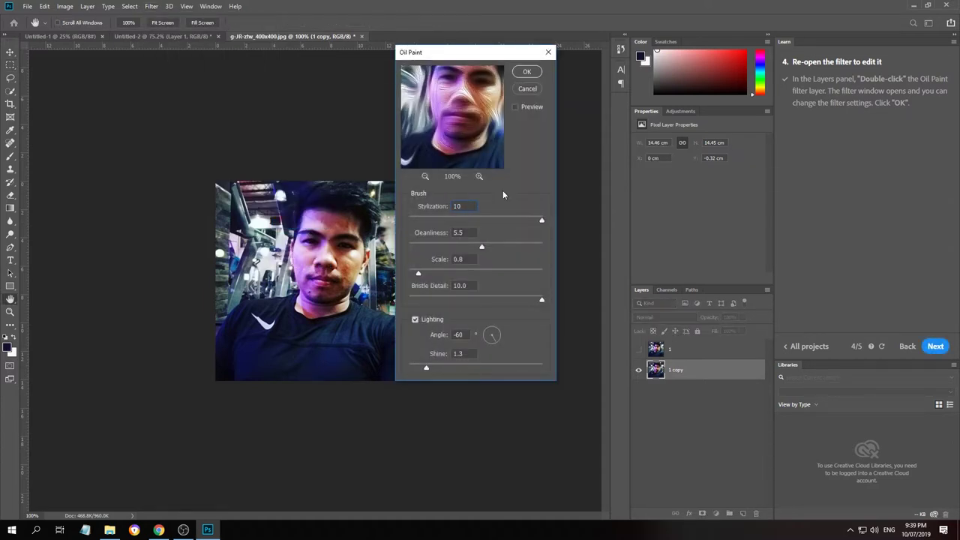
key("Return")
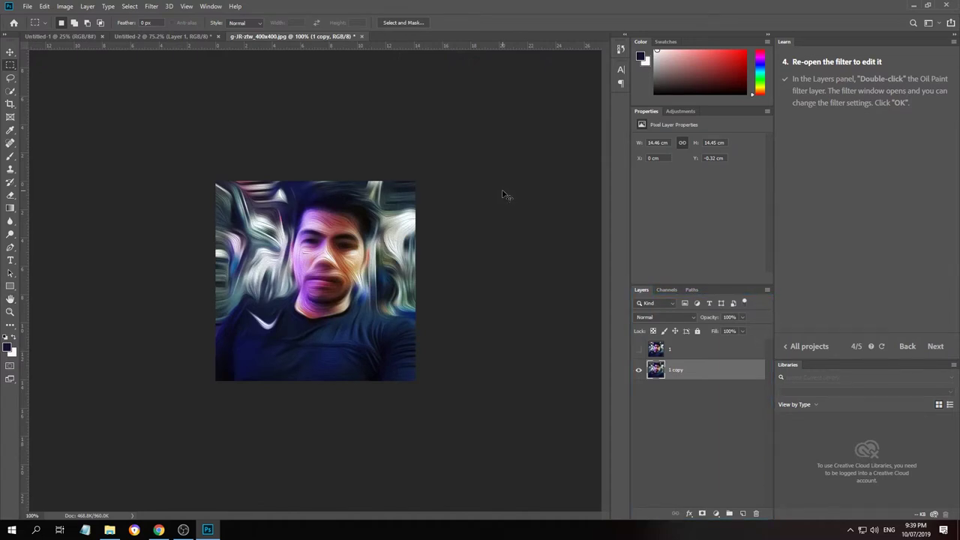
Reapply Oil Paint with Cleanliness 1 and Scale 1.0
left_click(155, 6)
mouse_move(192, 187)
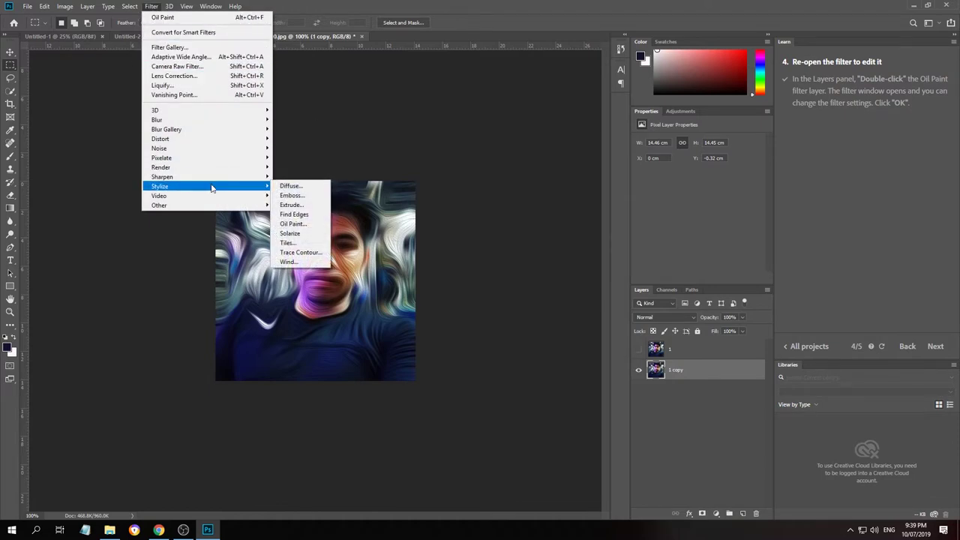
left_click(293, 223)
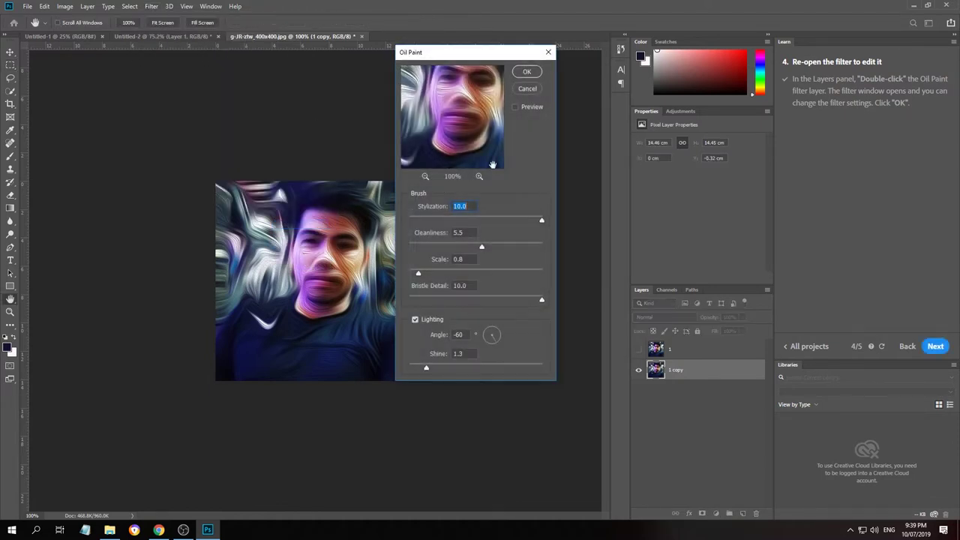
double_click(461, 235)
type("1")
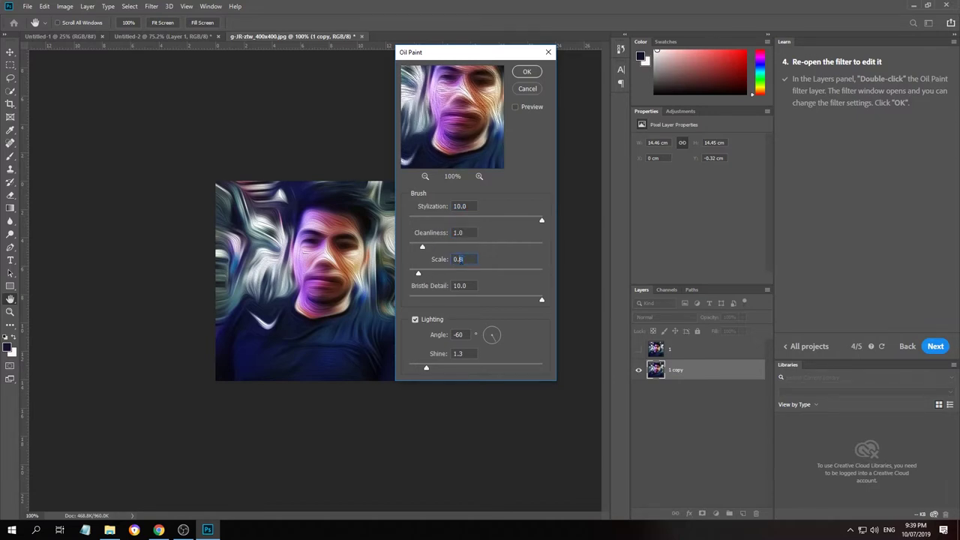
type("1")
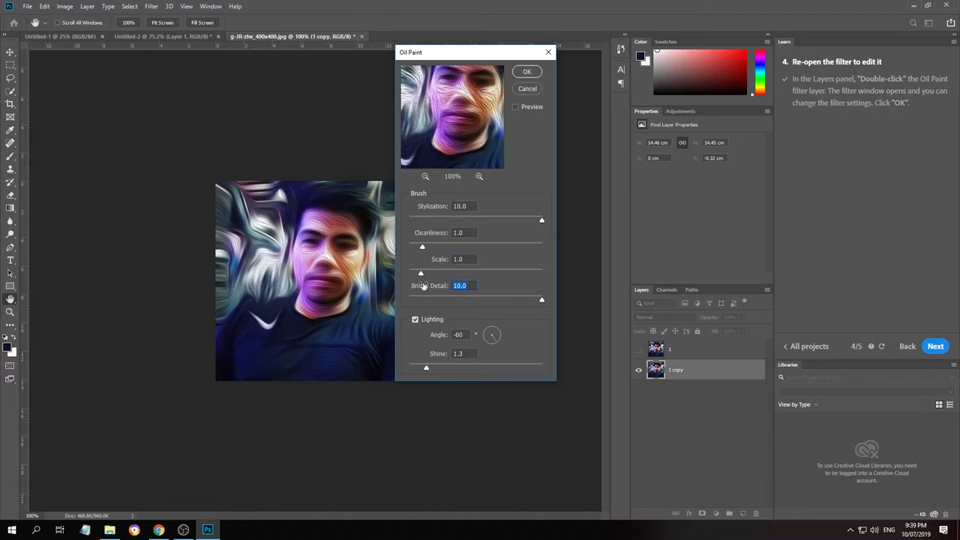
type("1")
key("Return")
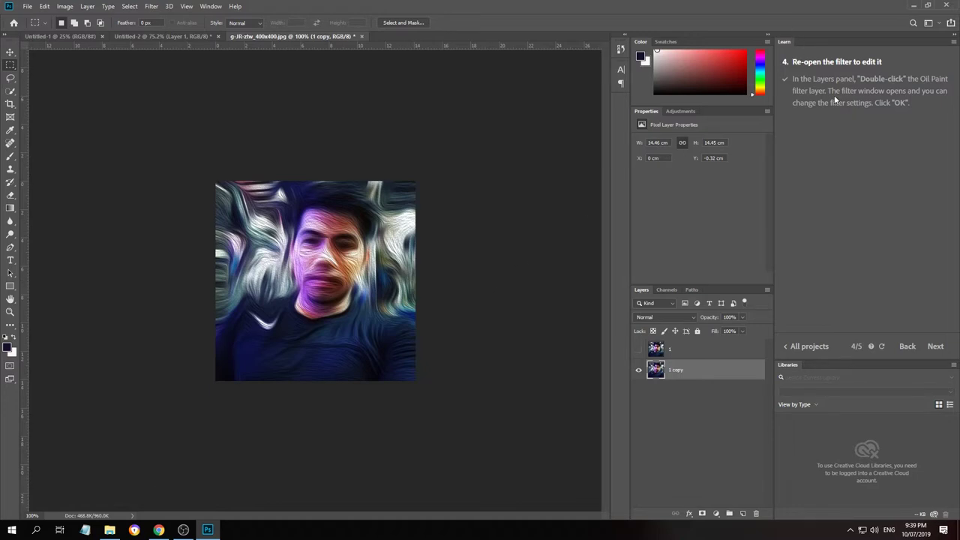
Undo the oil-paint edits and convert the Background into a regular layer
left_click(749, 406)
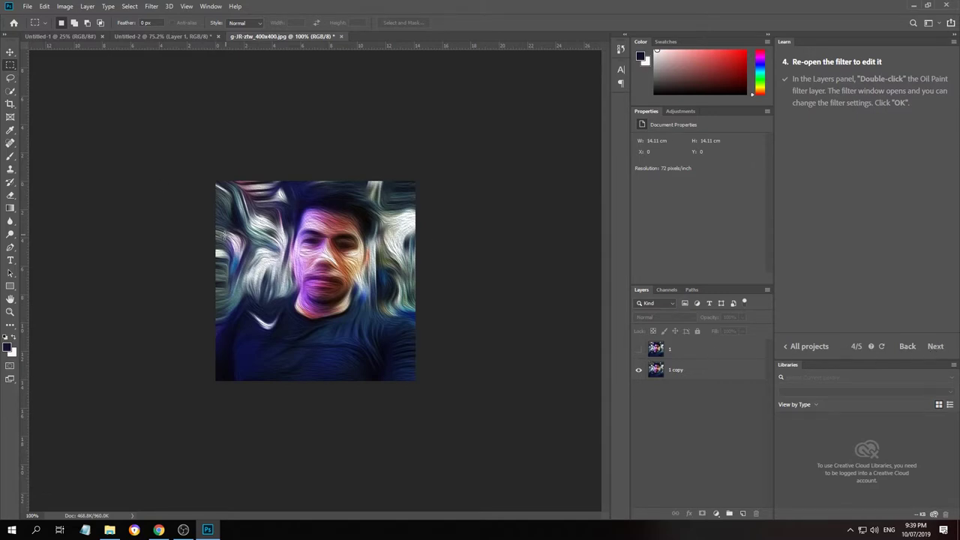
key("ctrl+z")
key("ctrl+z")
key("ctrl+z")
key("ctrl+z")
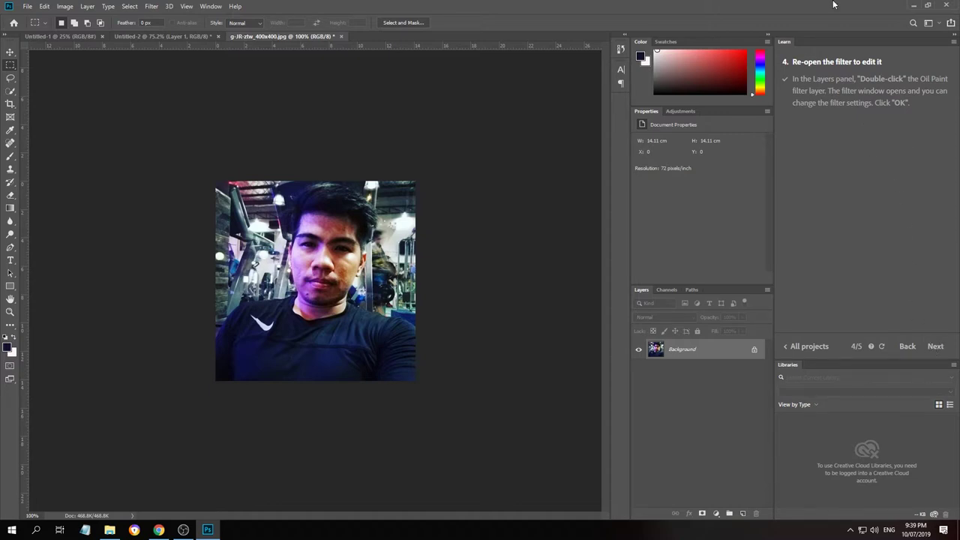
double_click(710, 350)
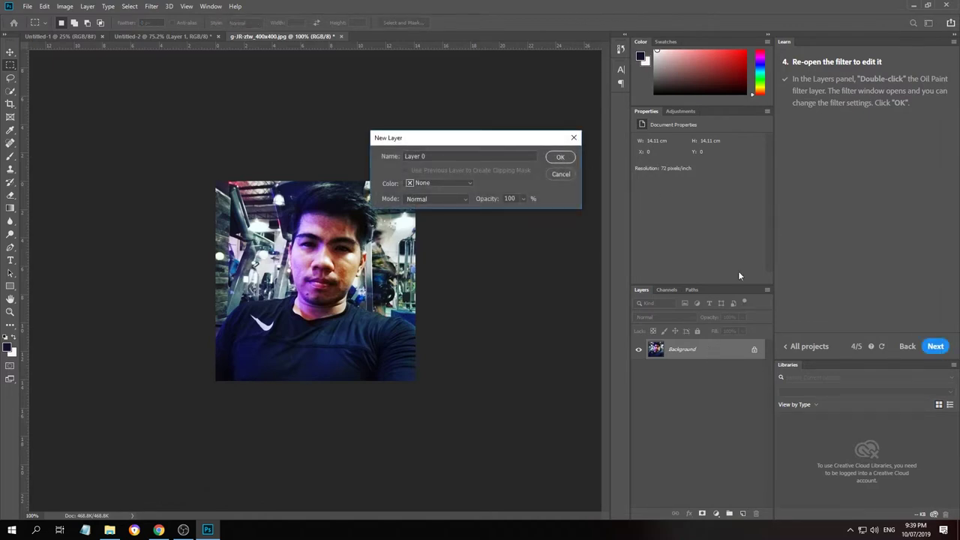
left_click(562, 157)
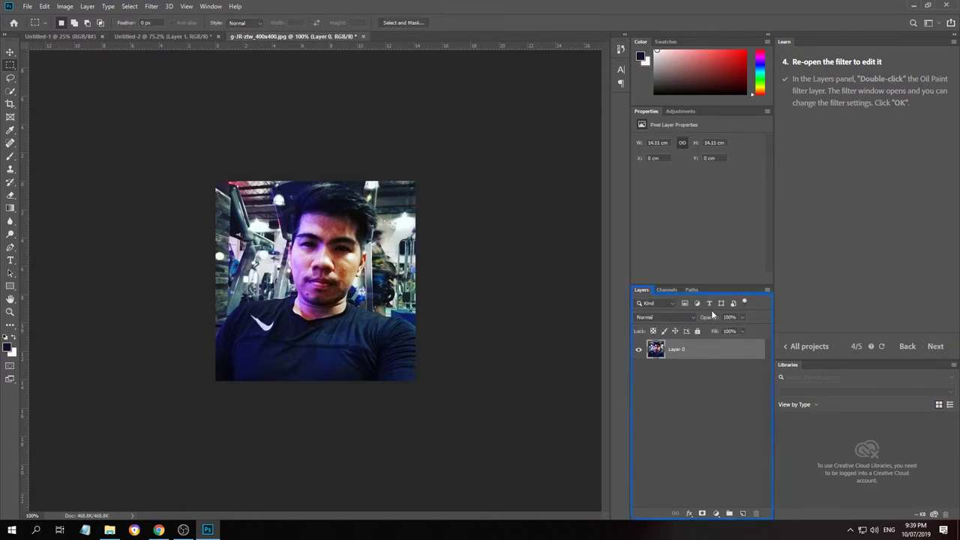
Rename the layer to 12, then open and cancel its Layer Style dialog
left_click(702, 399)
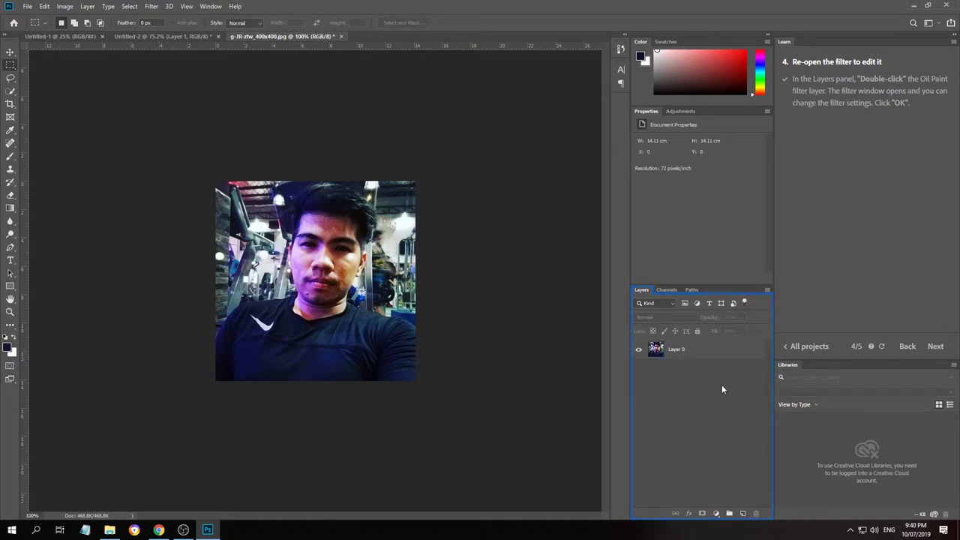
double_click(678, 350)
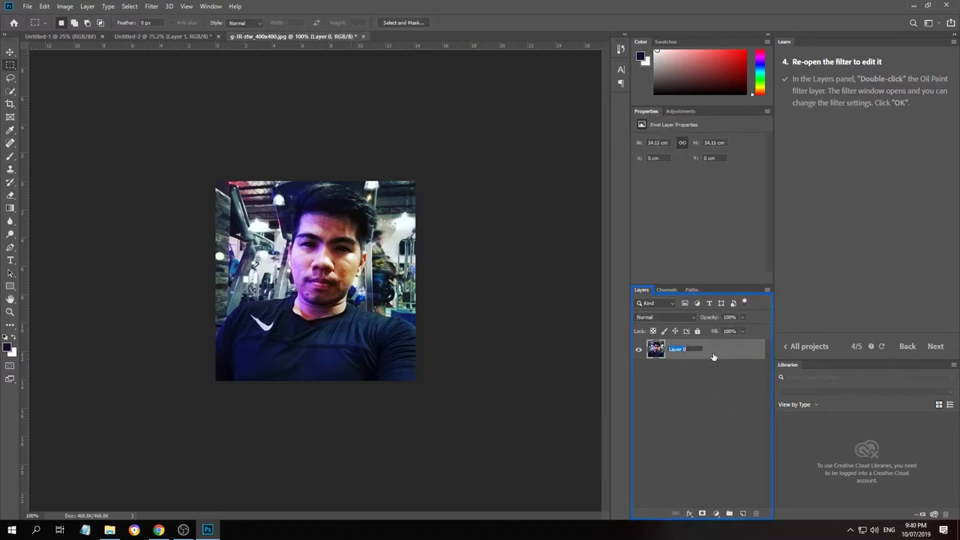
type("12")
key("Return")
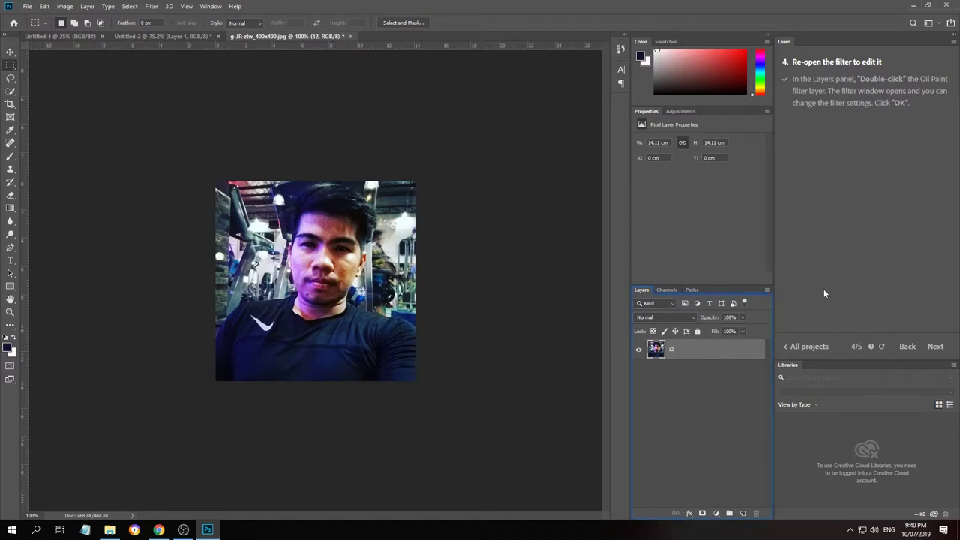
double_click(697, 356)
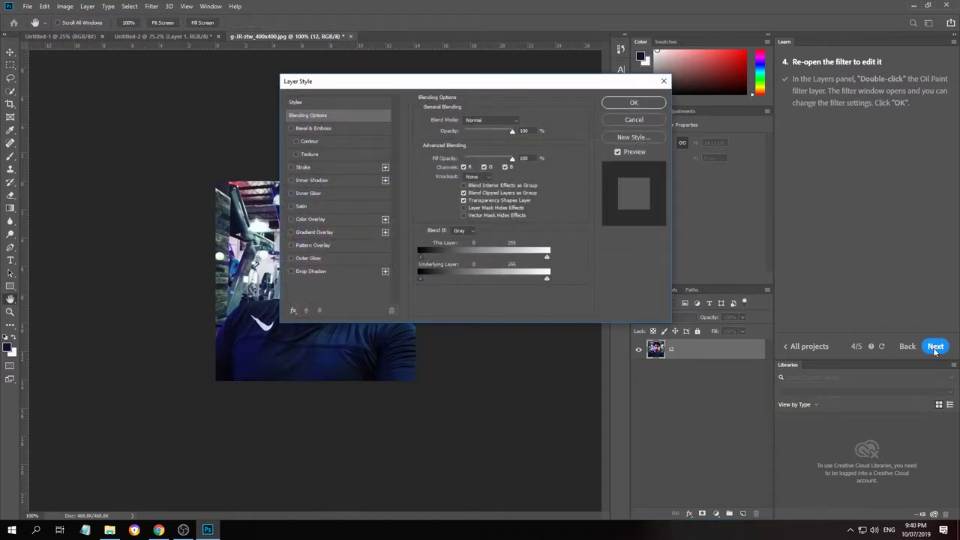
left_click(634, 120)
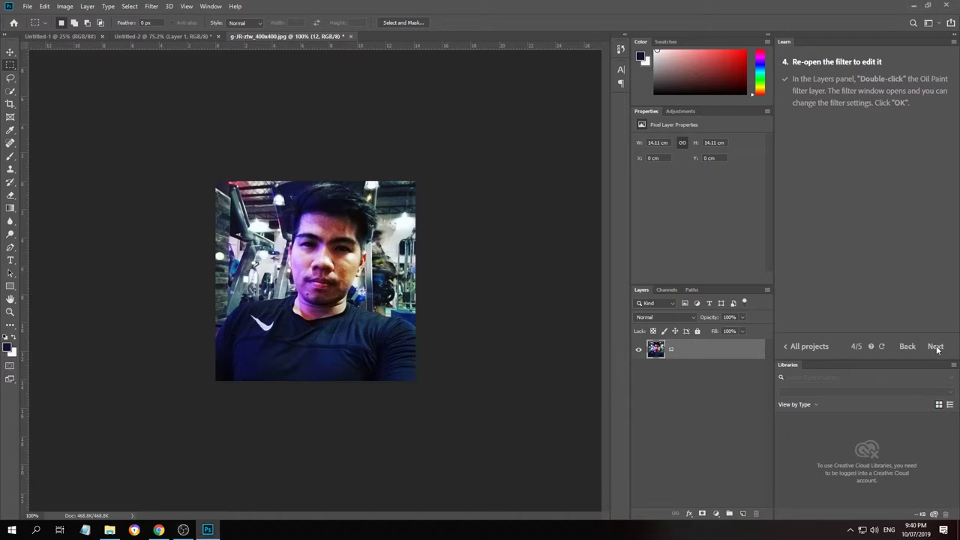
Close Untitled-2 unsaved and convert the bicycle photo layer to a smart object
left_click(882, 347)
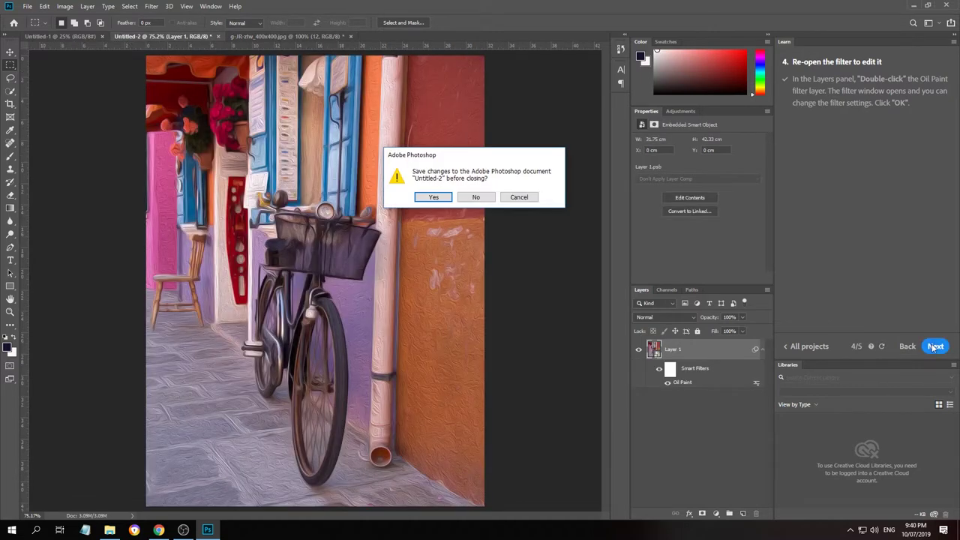
left_click(475, 197)
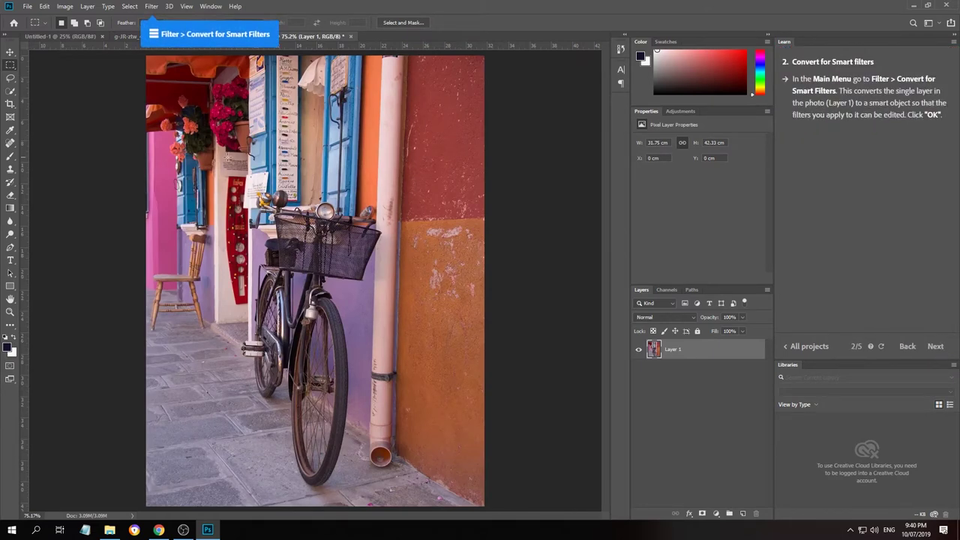
left_click(152, 7)
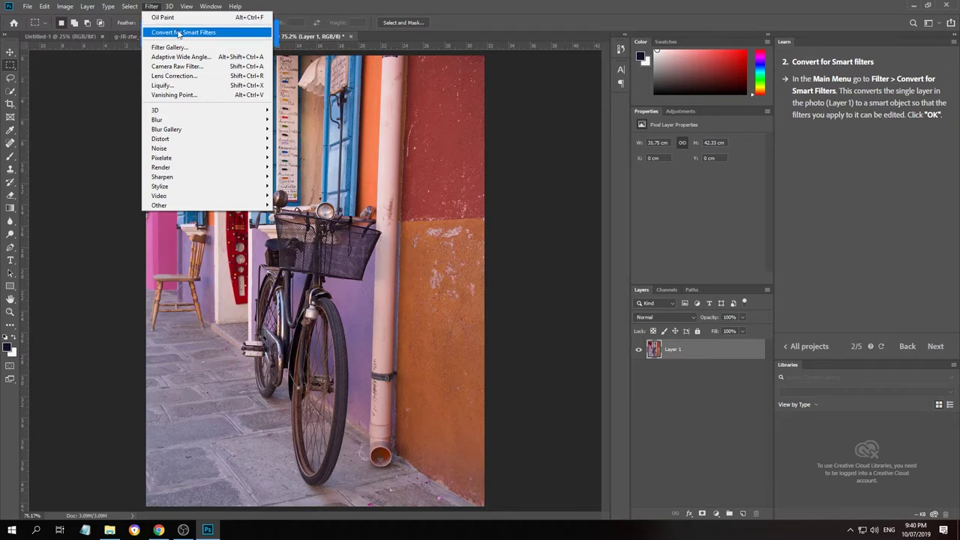
left_click(174, 33)
left_click(469, 198)
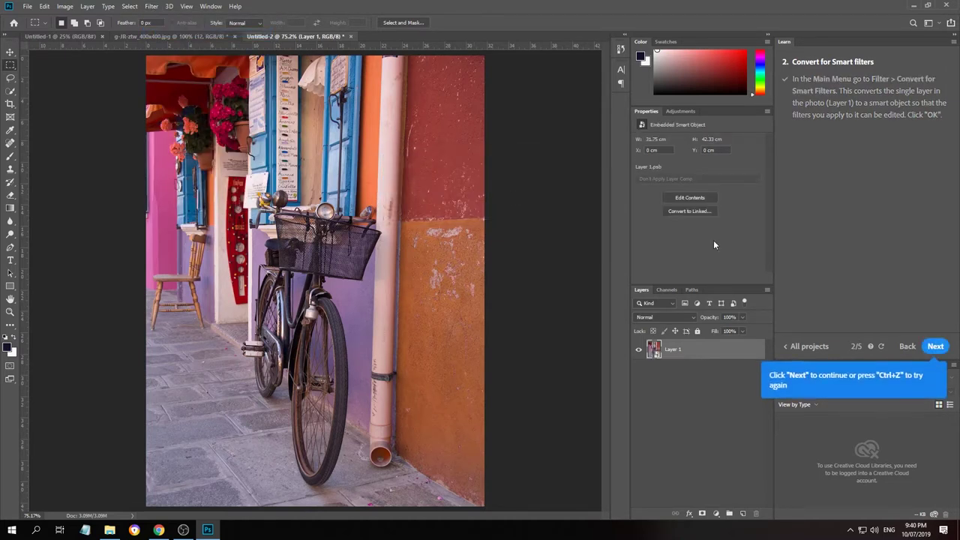
left_click(935, 347)
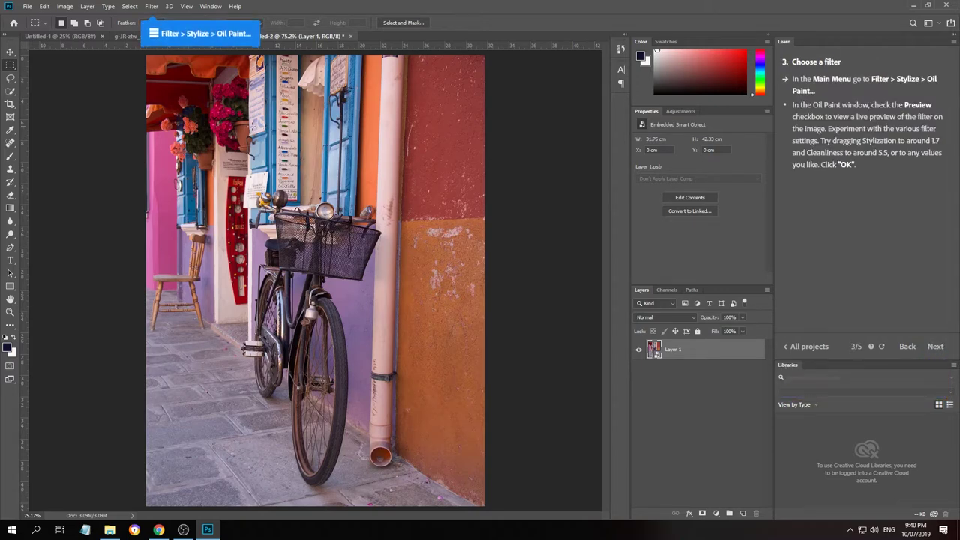
Apply the Oil Paint filter with Stylization 1.7 and Cleanliness 5.5
left_click(152, 6)
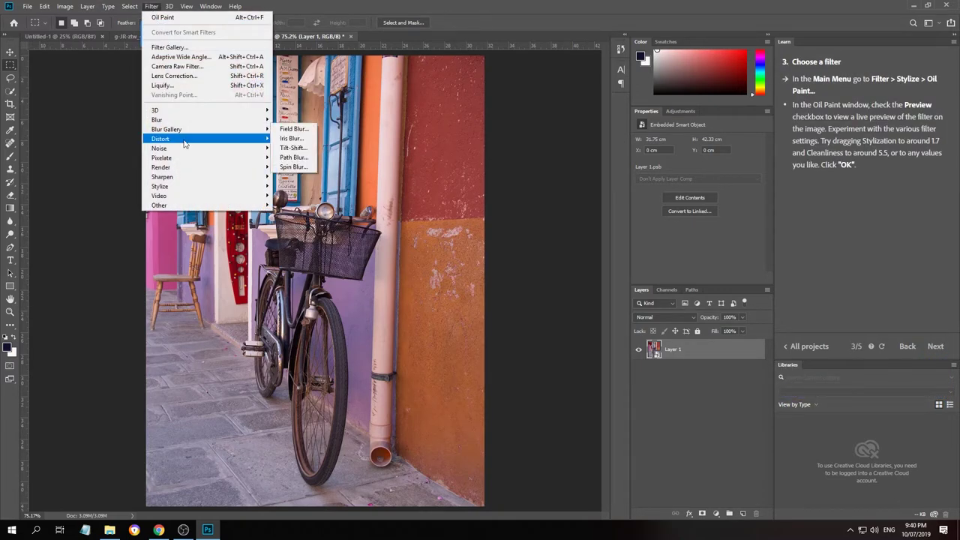
mouse_move(207, 187)
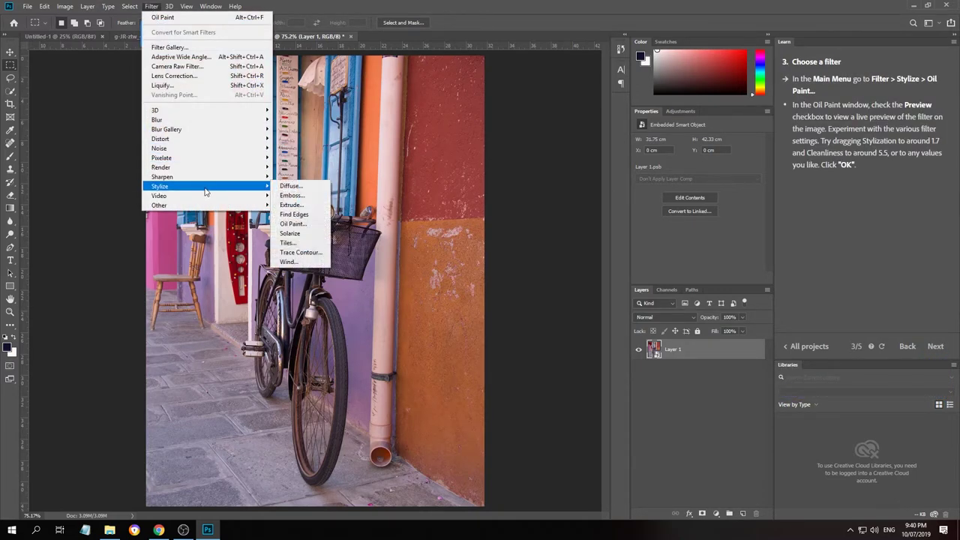
left_click(323, 228)
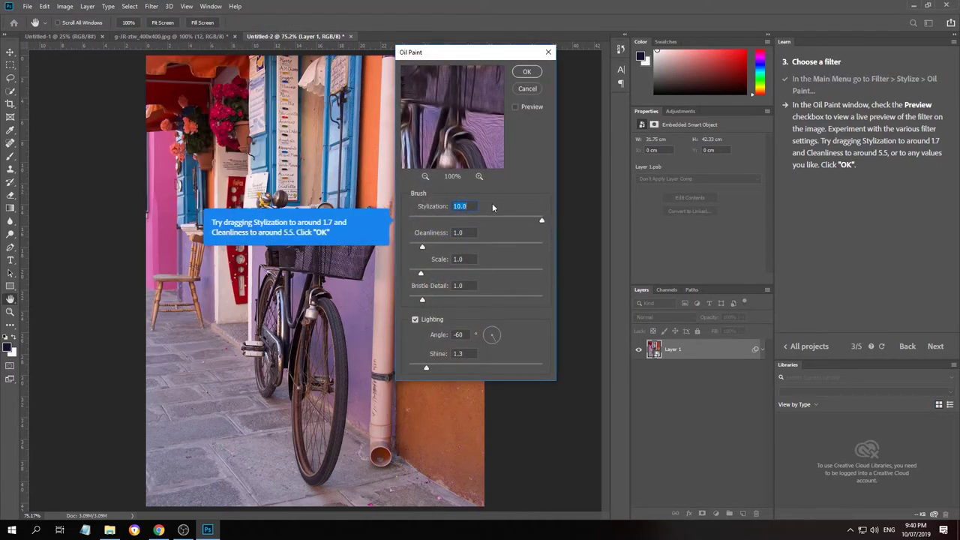
type("1.7")
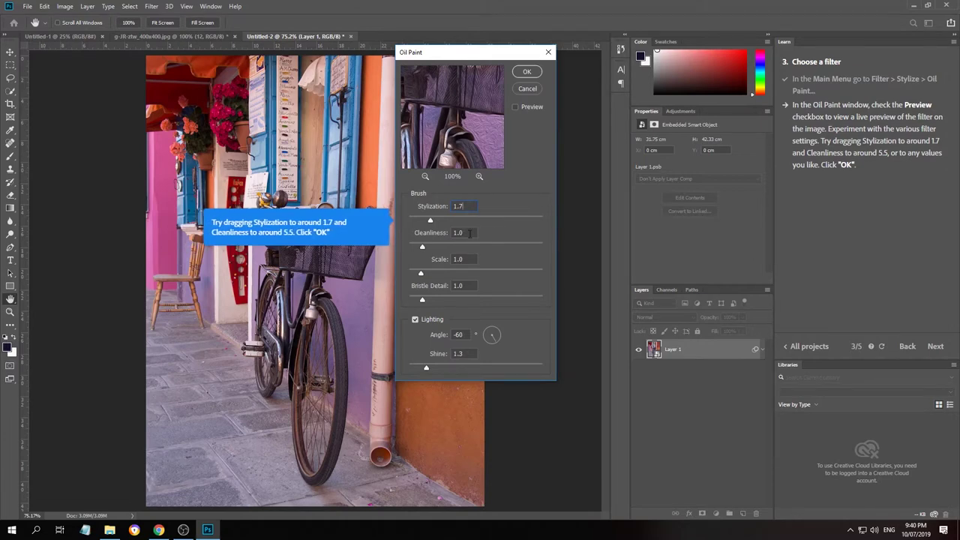
key("Tab")
type("5.5")
key("Return")
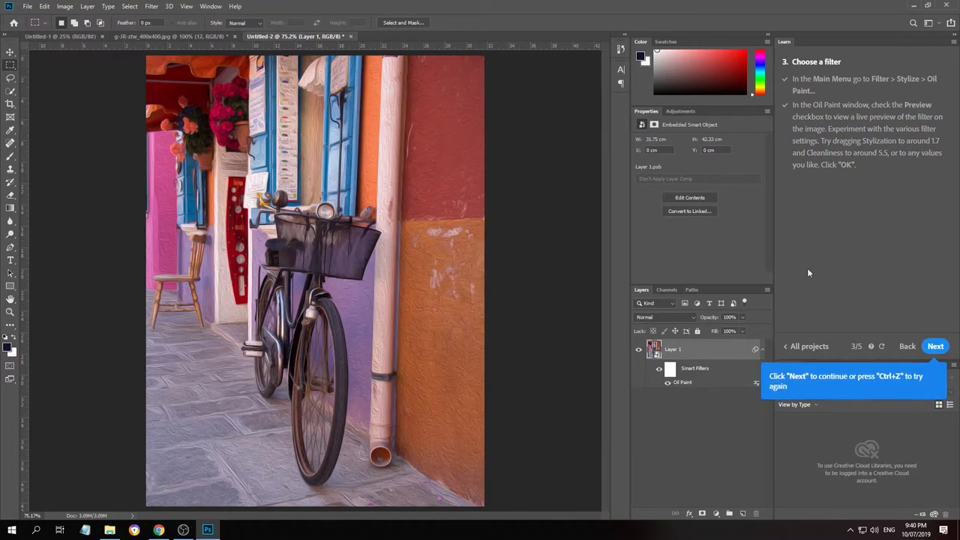
left_click(936, 347)
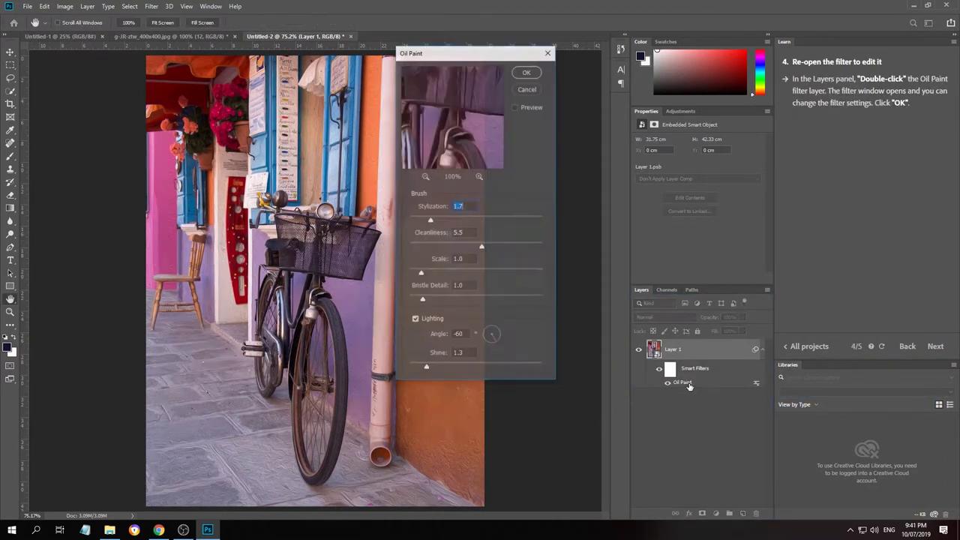
Keep the Oil Paint settings unchanged and load the next tutorial, discarding the bicycle document
left_click(529, 75)
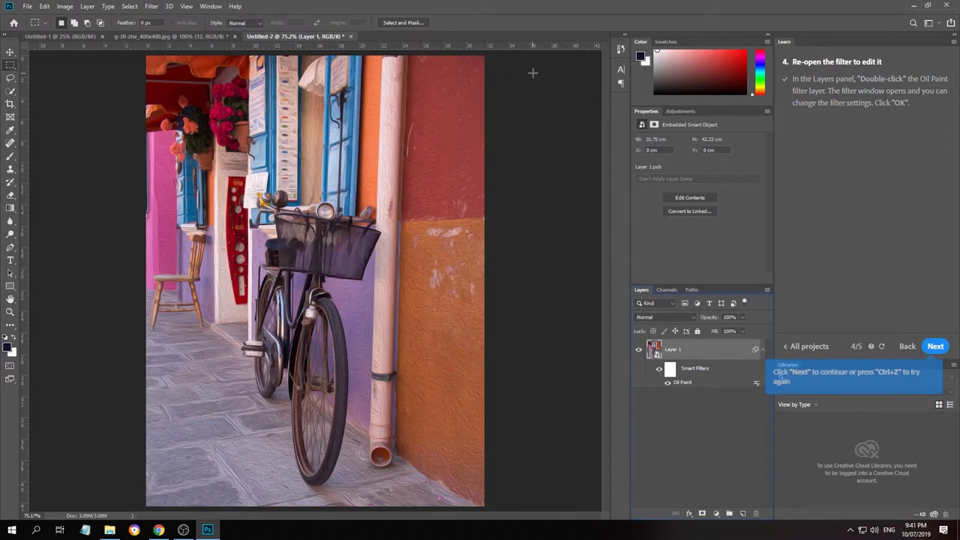
left_click(934, 347)
left_click(943, 346)
left_click(434, 197)
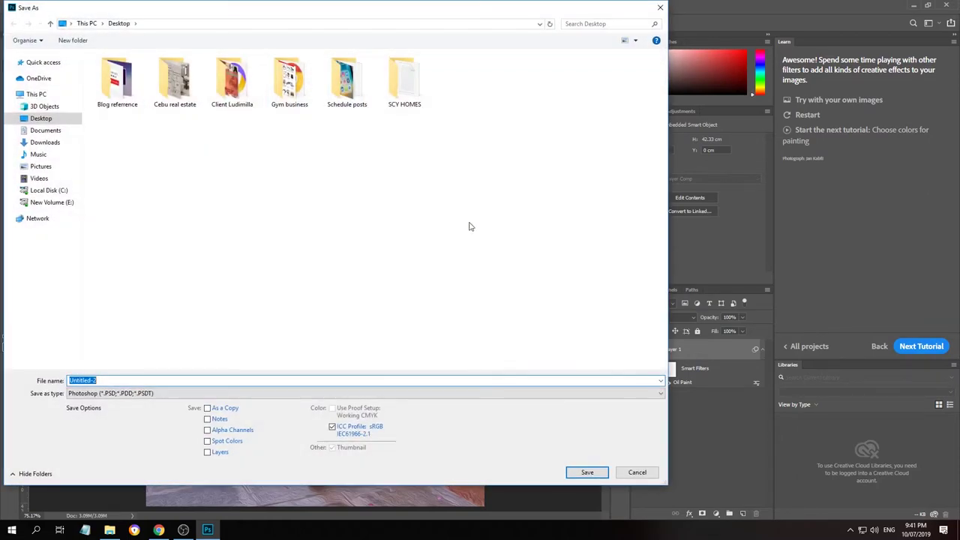
left_click(637, 472)
left_click(943, 346)
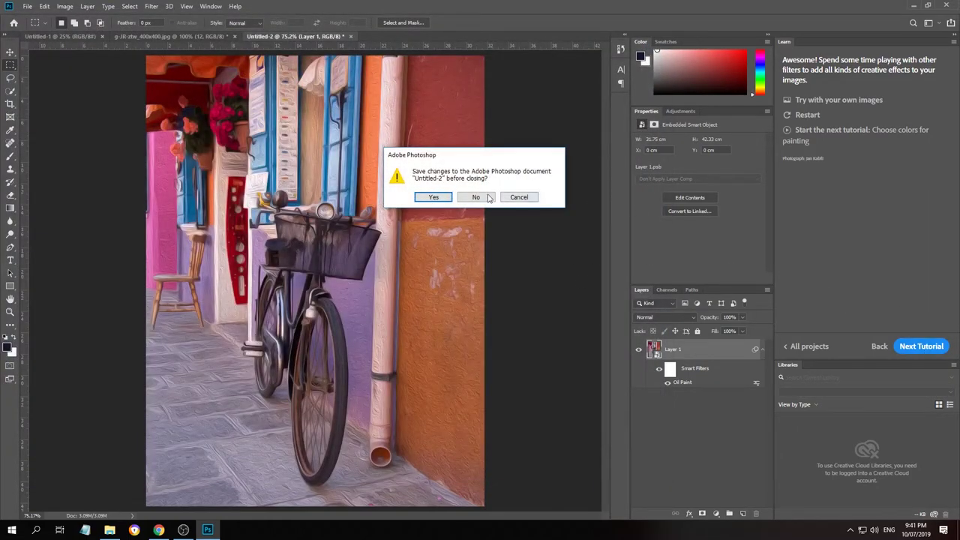
left_click(477, 197)
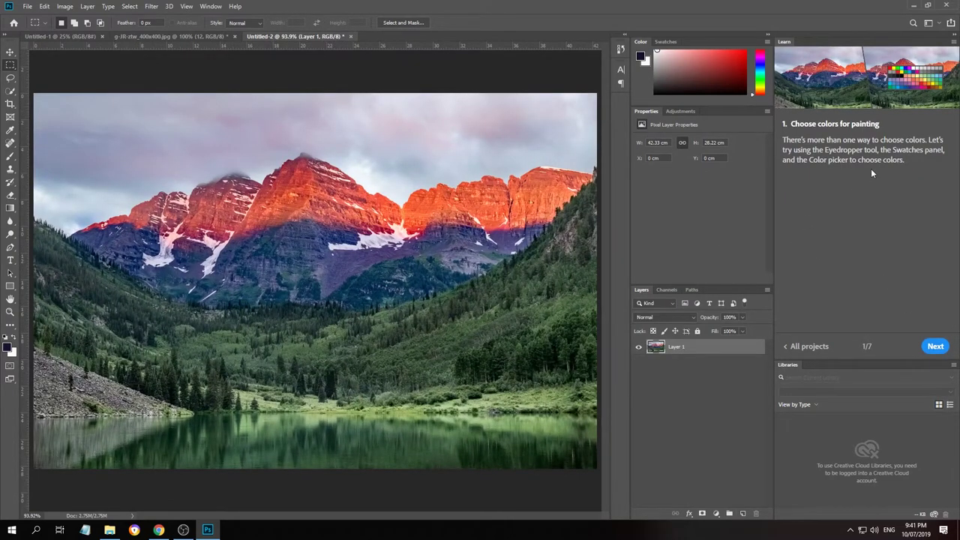
Pick the Eyedropper and sample the pale purple sky as the foreground colour
left_click(938, 347)
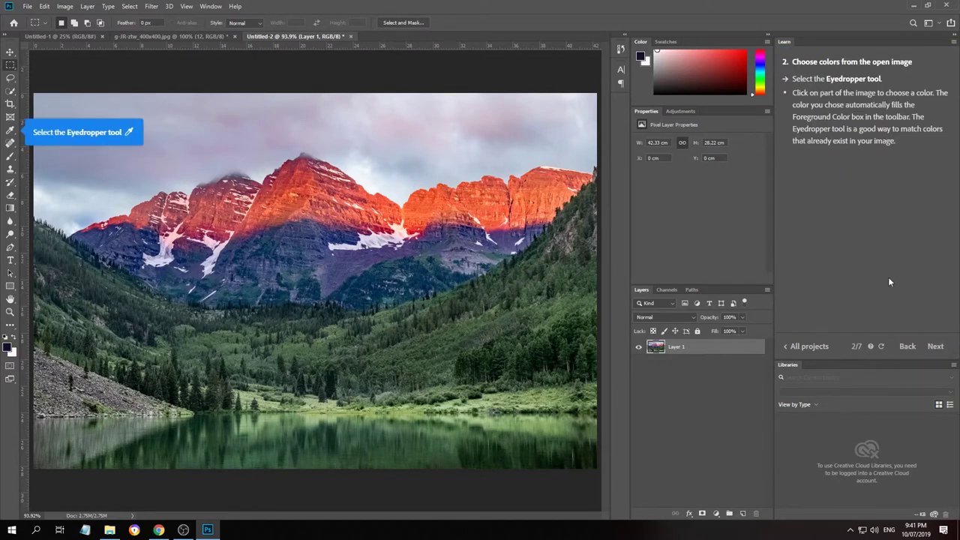
left_click(11, 130)
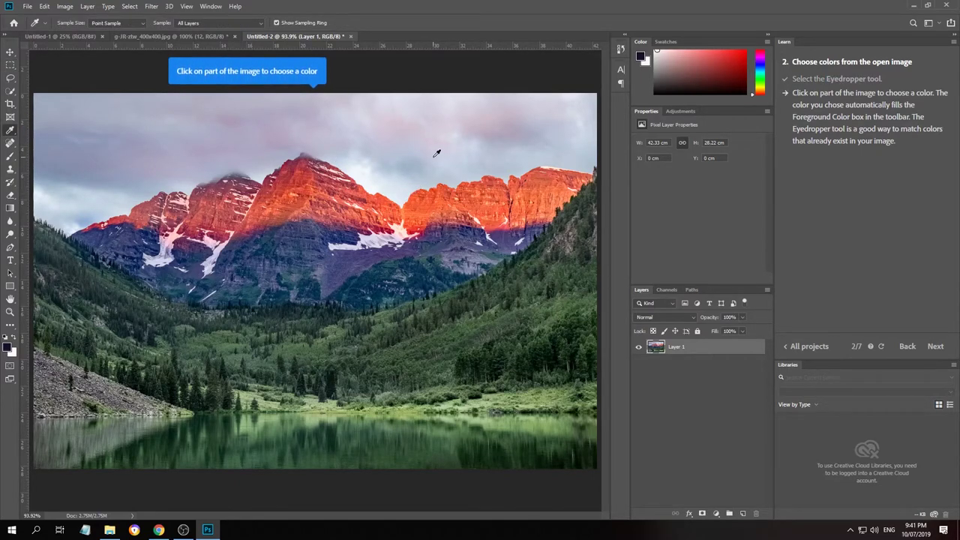
left_click_drag(421, 129, 75, 124)
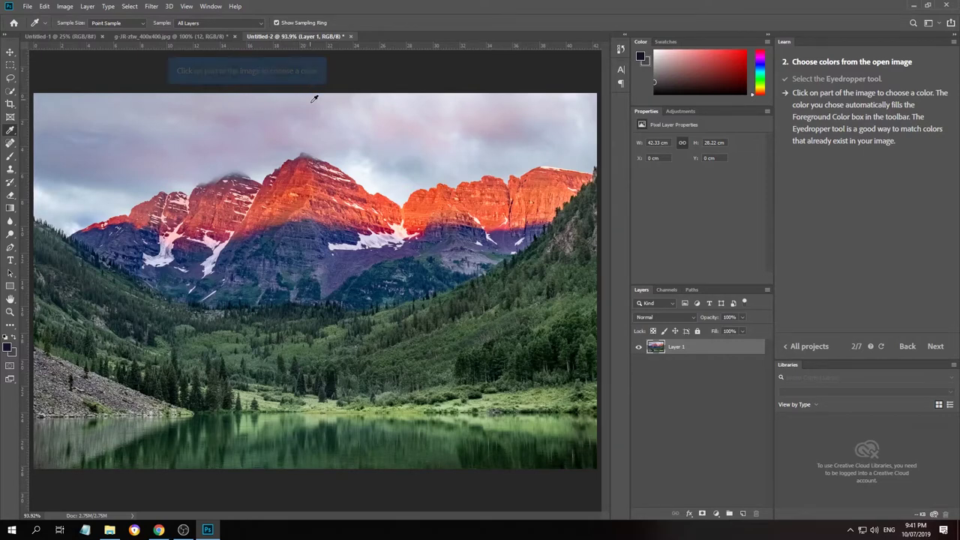
left_click(327, 126)
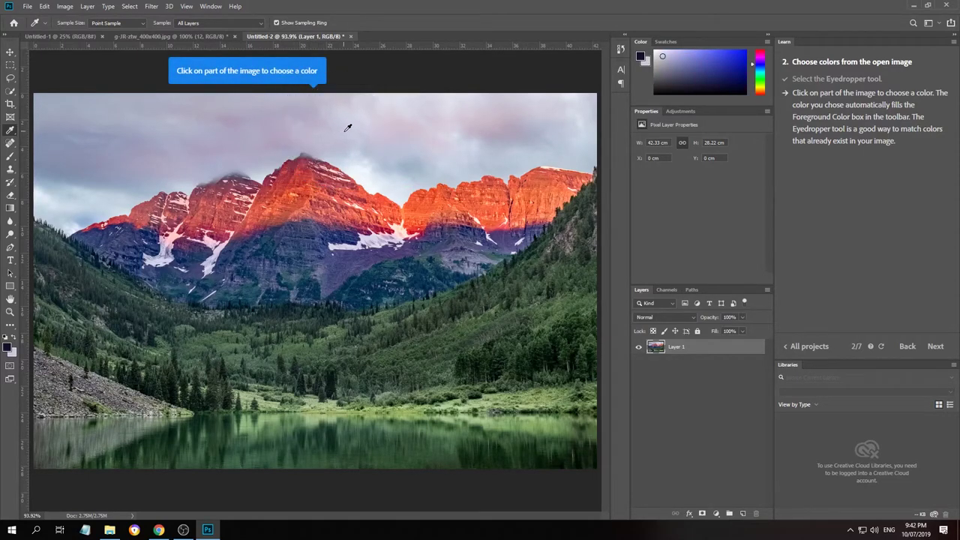
Check the Eyedropper sample-size options and sample red peaks, purple sky and darker tones
right_click(348, 150)
left_click(439, 125)
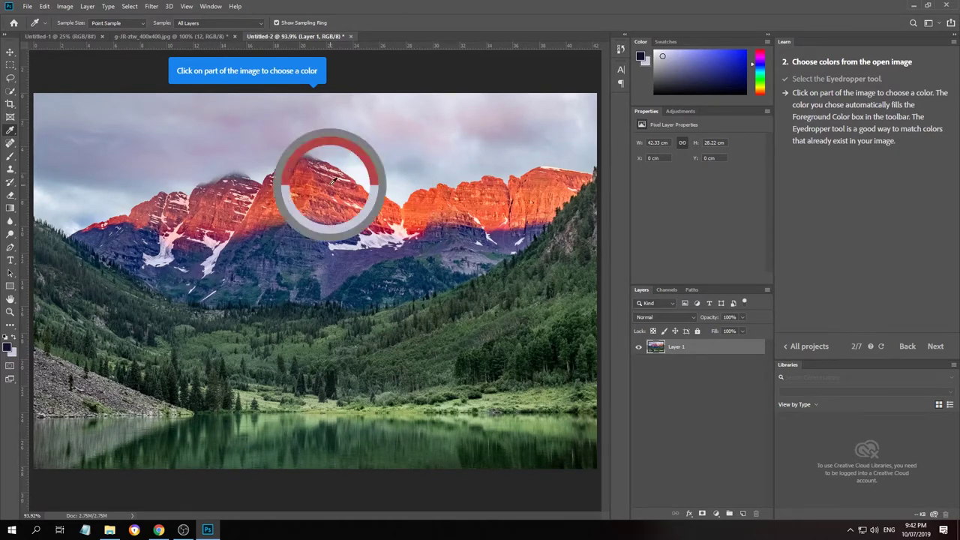
left_click(330, 185)
left_click(322, 207)
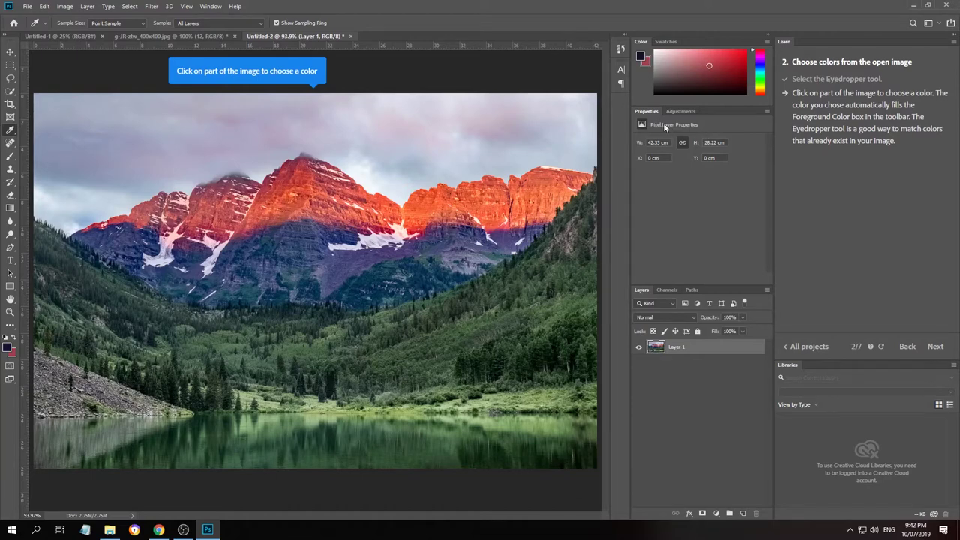
left_click(509, 125)
left_click(436, 270)
left_click(360, 283)
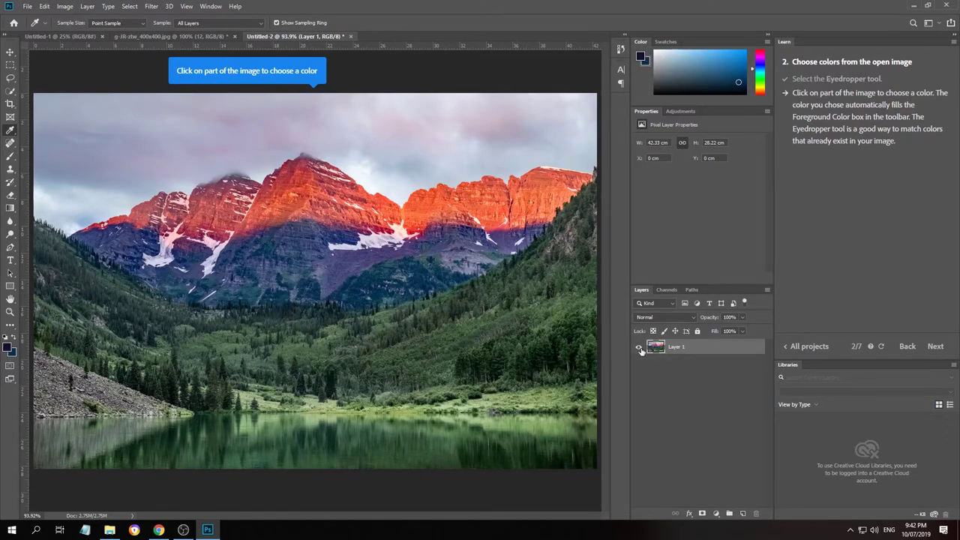
left_click(639, 348)
left_click(639, 347)
Keep sampling lavender sky and salmon-red peak colours across the mountains
left_click_drag(331, 150, 244, 78)
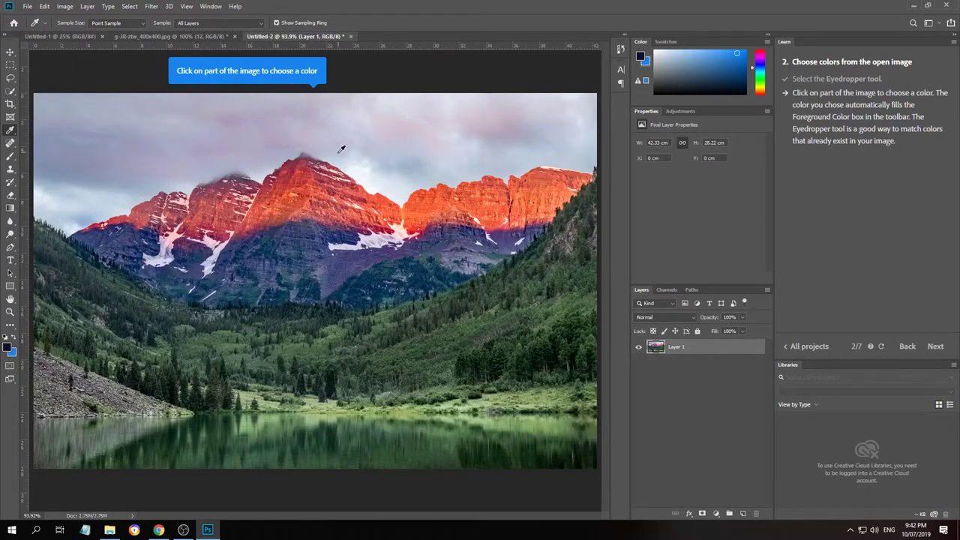
left_click(321, 197)
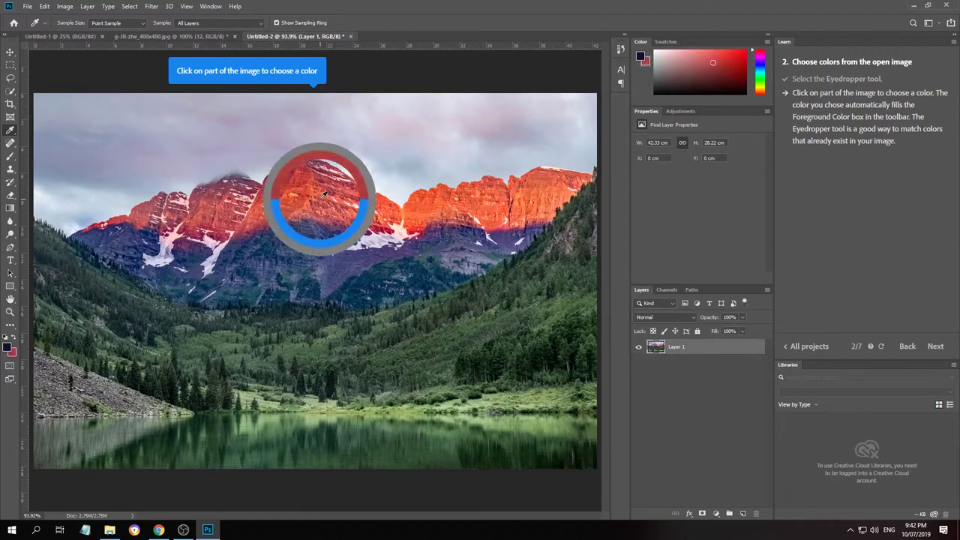
right_click(322, 203)
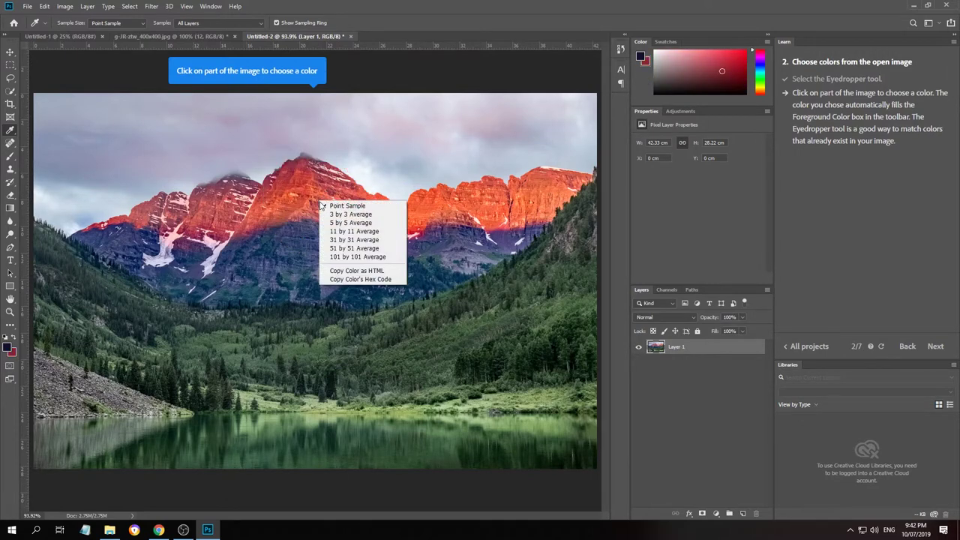
key("Escape")
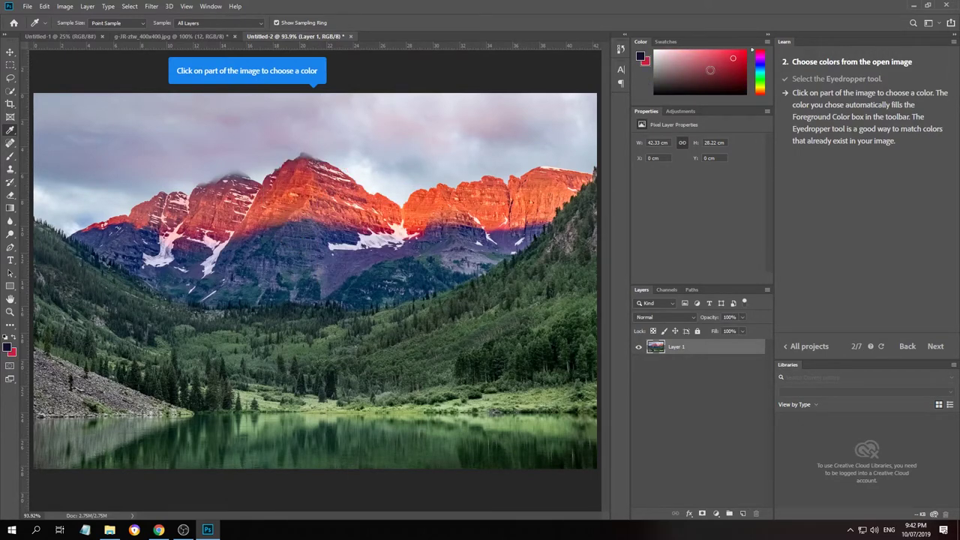
left_click(403, 159)
left_click_drag(404, 159, 284, 139)
left_click(332, 202)
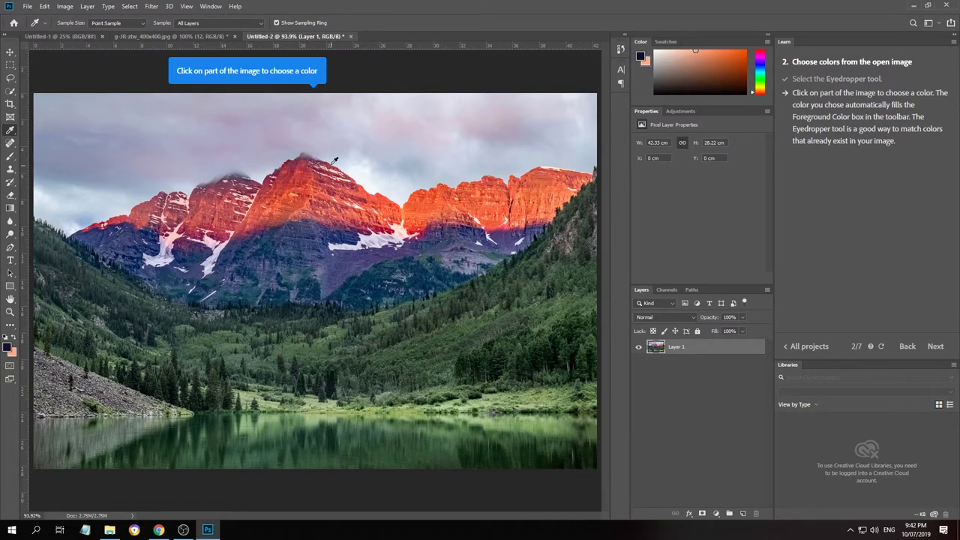
left_click_drag(307, 135, 237, 129)
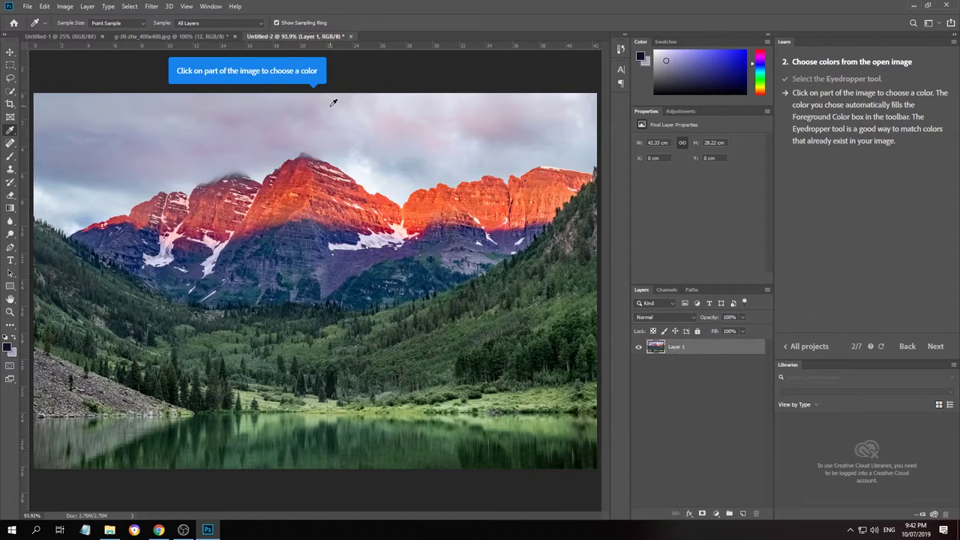
left_click_drag(325, 101, 480, 150)
left_click_drag(314, 173, 338, 167)
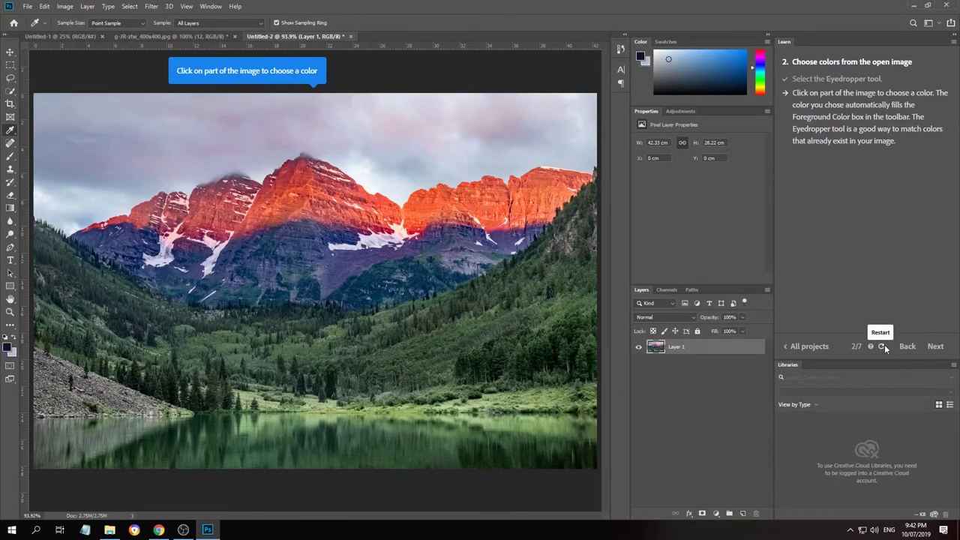
left_click_drag(409, 158, 300, 178)
Sample the orange peak, check the foreground picker, and resample the sky
left_click(335, 197)
left_click(7, 348)
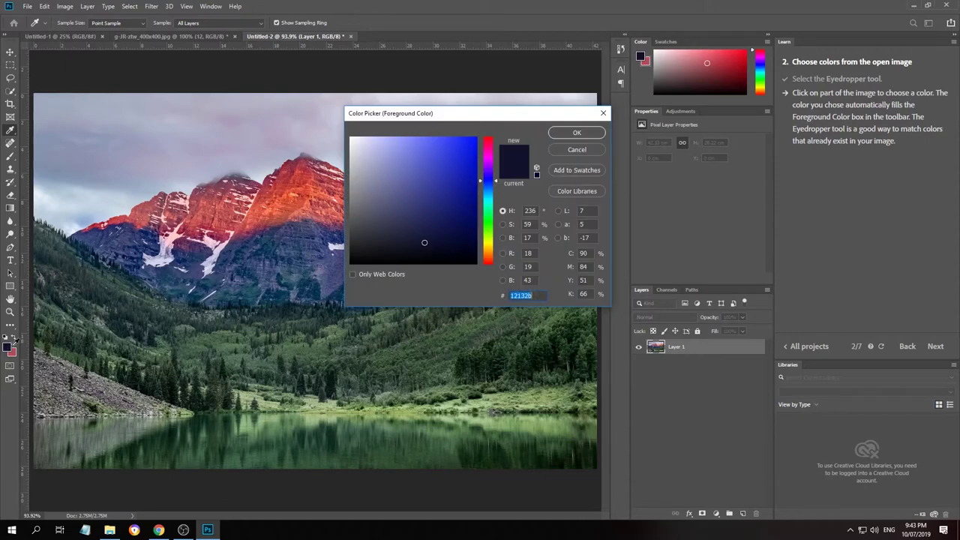
left_click(577, 149)
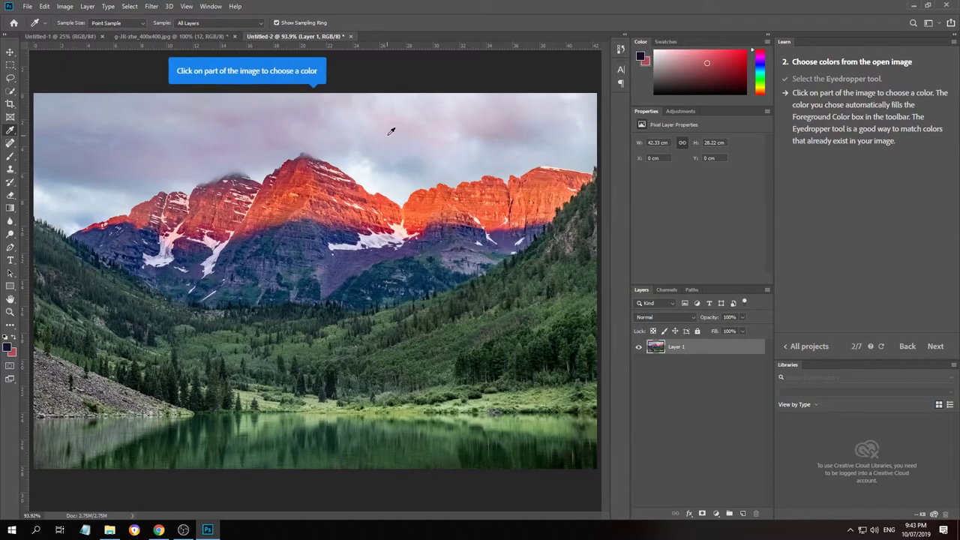
left_click(393, 127)
left_click(393, 130)
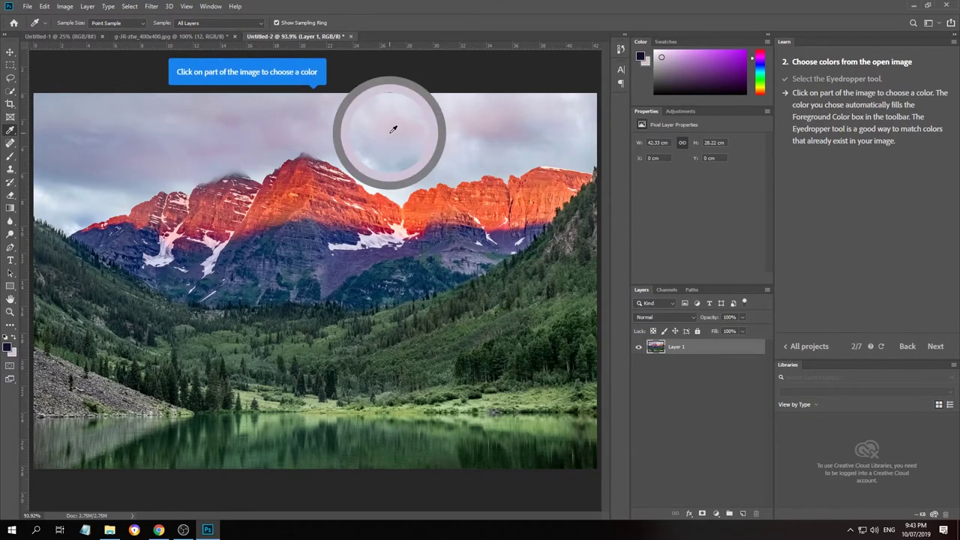
Set the foreground colour to pale lavender e2d2e8 in the Color Picker
left_click(8, 348)
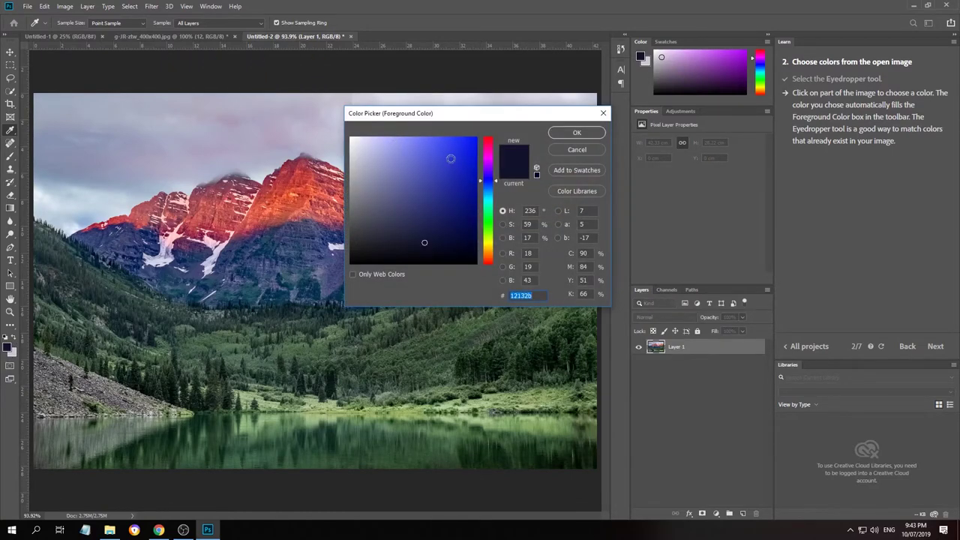
mouse_move(494, 183)
left_mouse_down()
mouse_move(497, 158)
mouse_move(497, 167)
left_mouse_up()
left_click_drag(389, 151, 356, 146)
left_click(577, 132)
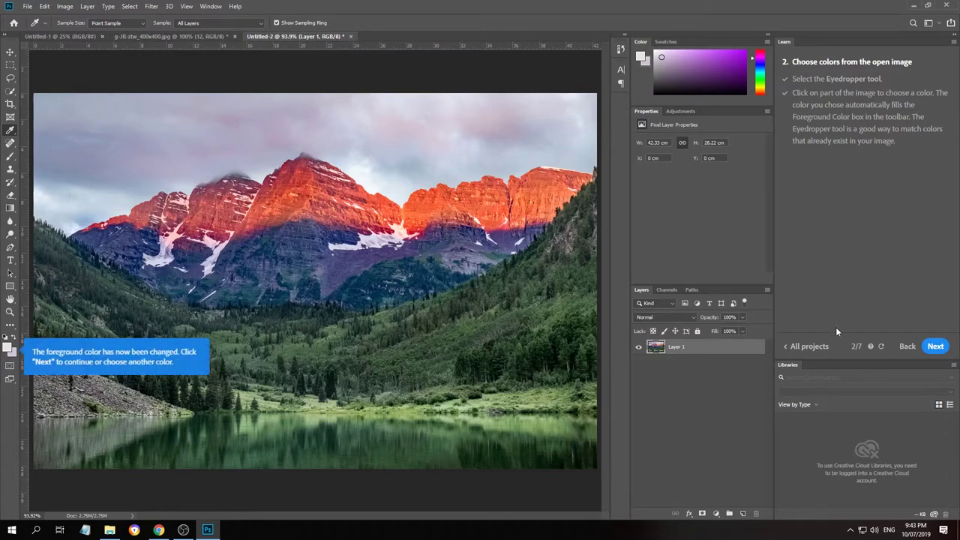
On the Swatches step, pick a swatch and sample several sky colours
left_click(935, 346)
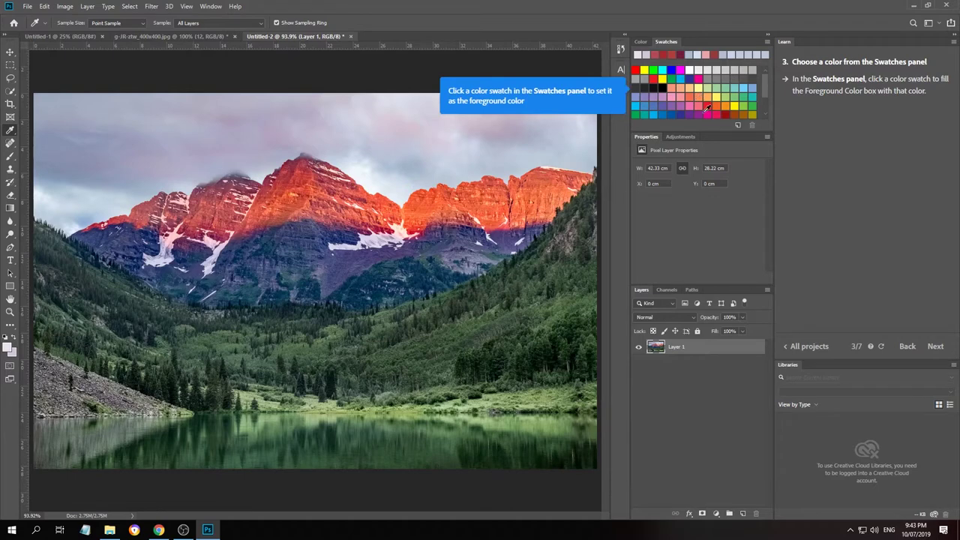
left_click(652, 85)
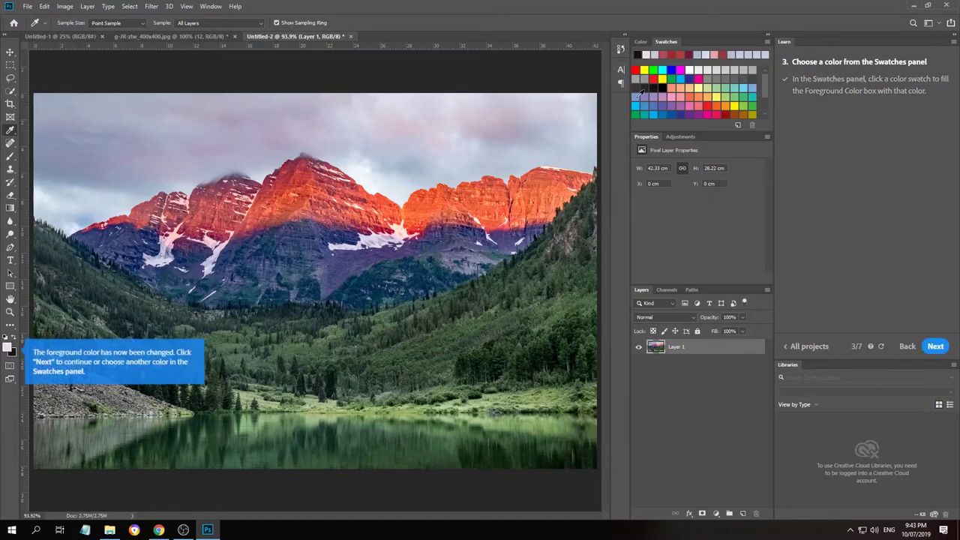
left_click(373, 137)
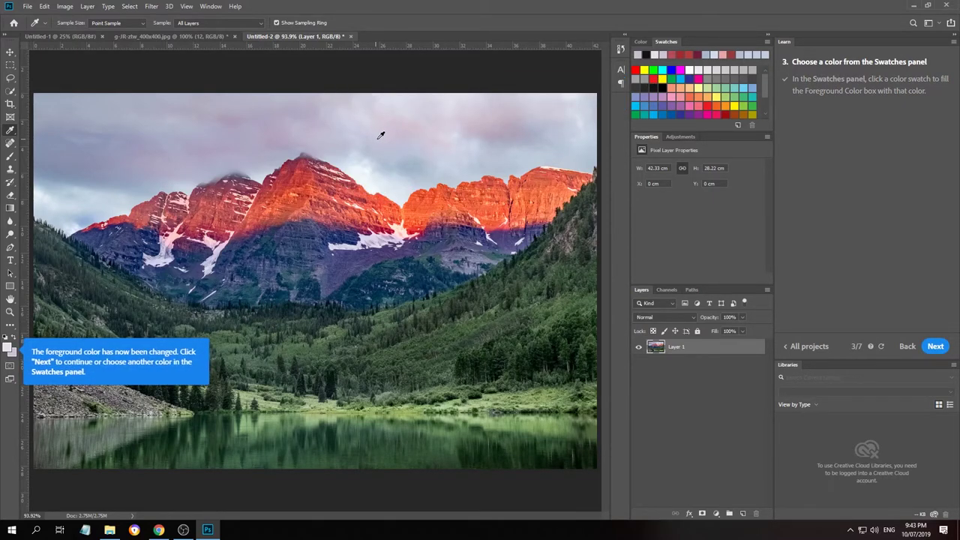
left_click(365, 161)
left_click(299, 138)
left_click(241, 136)
Drag-sample across sky and mountains, confirm the foreground colour, and advance to step 4
left_click_drag(242, 136, 87, 141)
left_click_drag(483, 149, 513, 138)
left_click_drag(297, 105, 325, 118)
left_click_drag(195, 131, 297, 261)
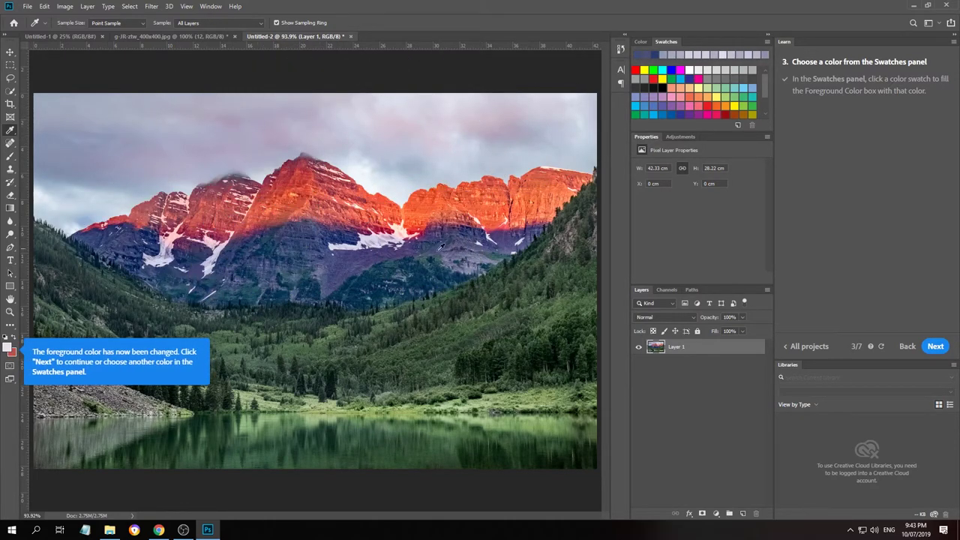
left_click(499, 312)
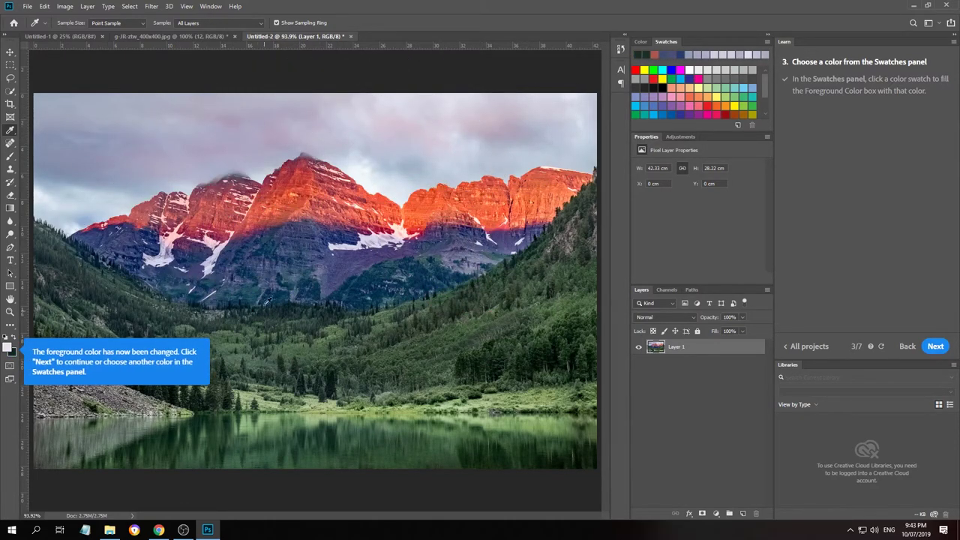
left_click(11, 349)
left_click(577, 133)
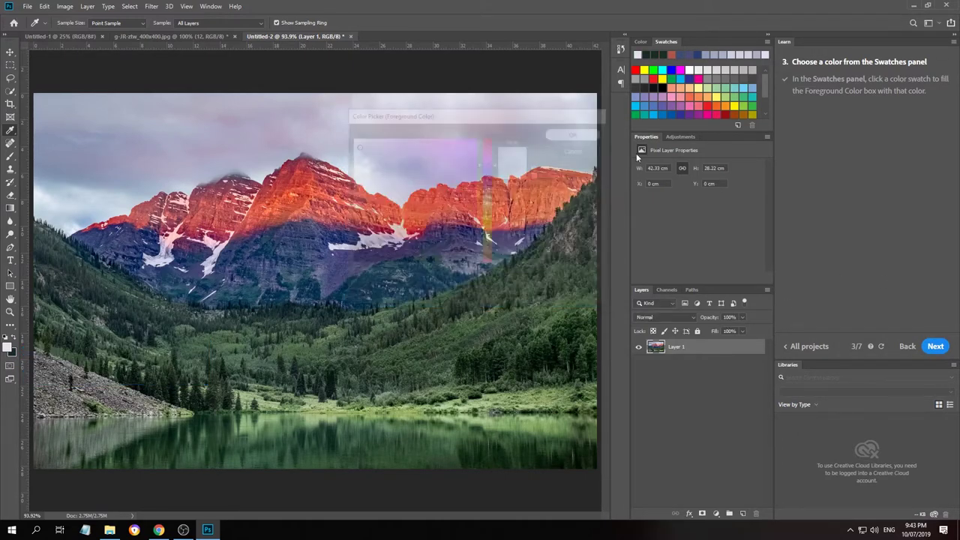
left_click(936, 346)
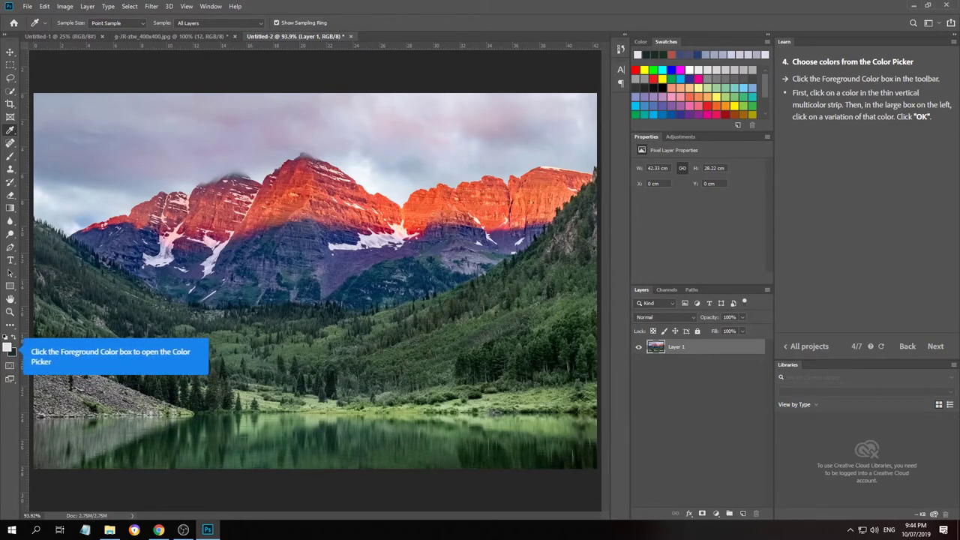
Set the foreground colour to a strong blue in the Color Picker
left_click(9, 346)
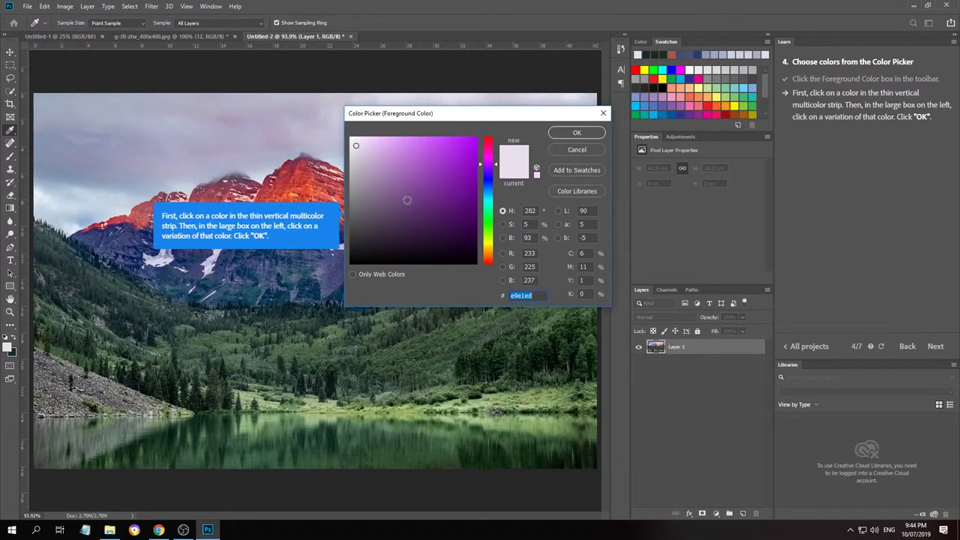
left_click(440, 213)
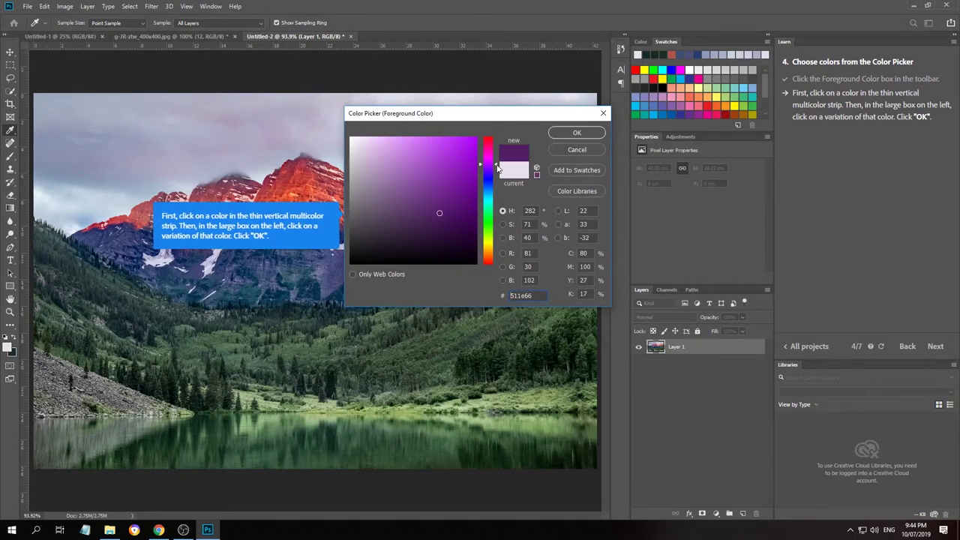
mouse_move(496, 167)
left_mouse_down()
mouse_move(499, 210)
mouse_move(497, 159)
mouse_move(497, 178)
left_mouse_up()
left_click(431, 160)
left_click(451, 166)
left_click(588, 136)
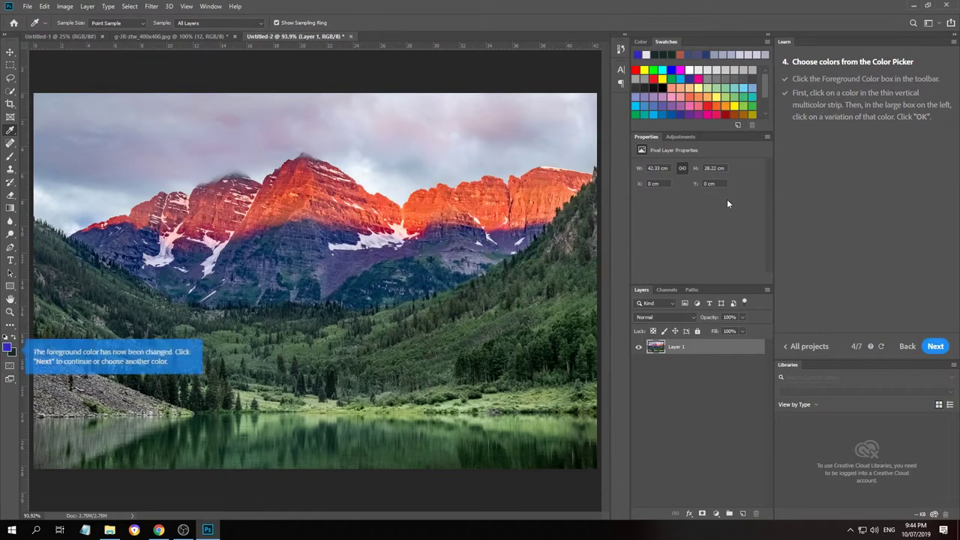
left_click(936, 345)
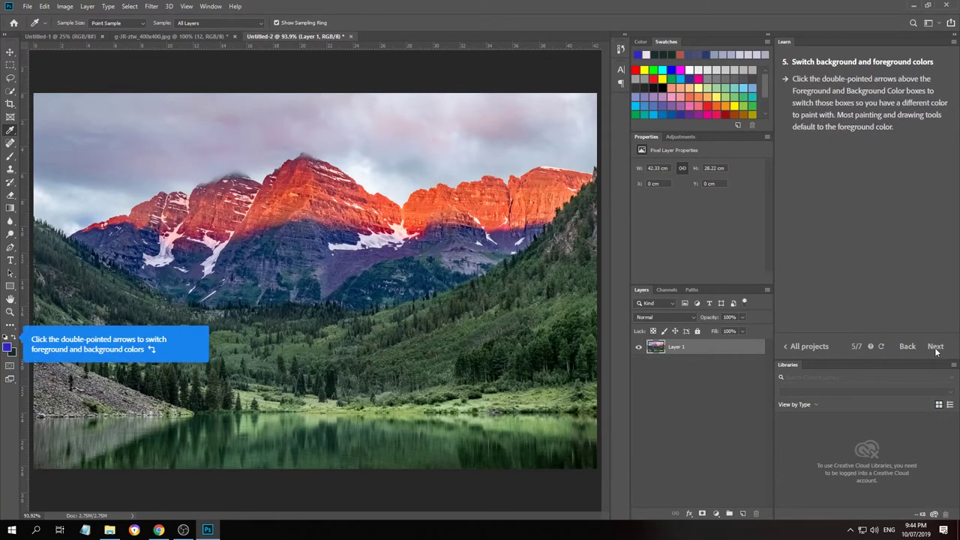
Change the foreground colour to a very light pink
left_click(9, 347)
left_click_drag(496, 180, 497, 141)
left_click(360, 145)
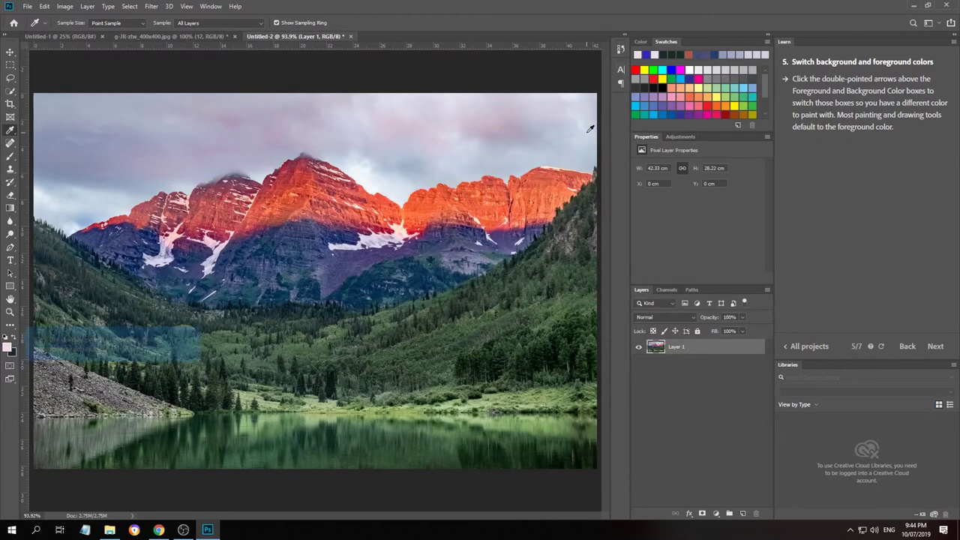
left_click(577, 133)
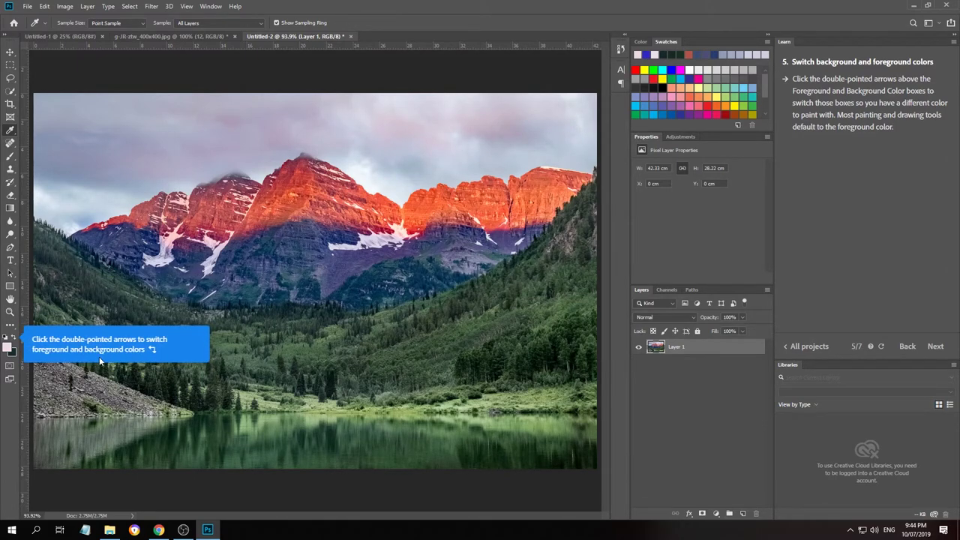
Swap foreground and background, then reset the colours to black and white
left_click(12, 339)
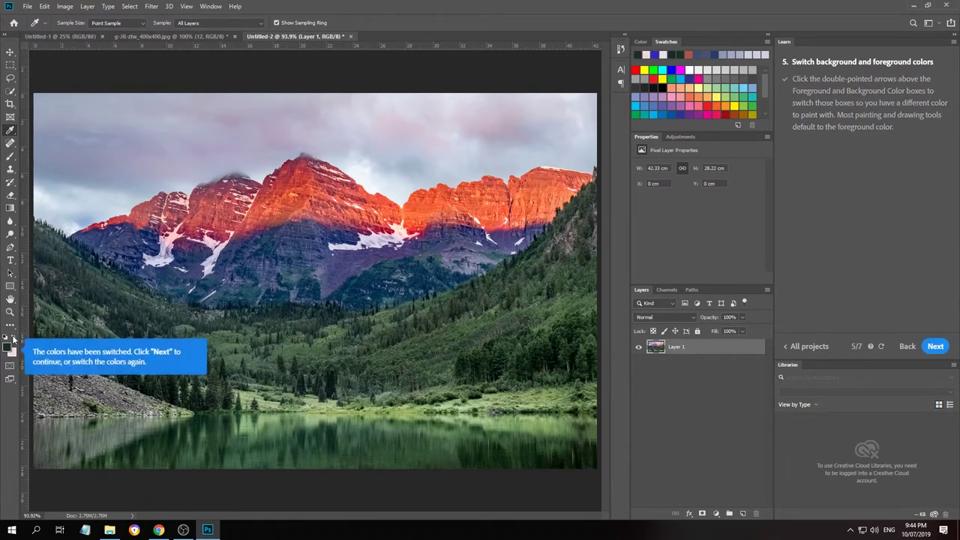
left_click(935, 347)
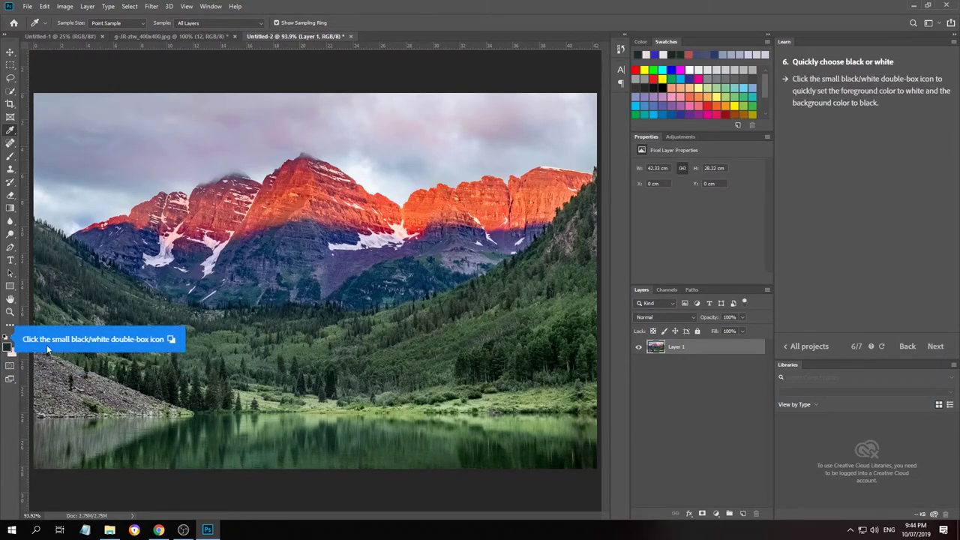
left_click(5, 338)
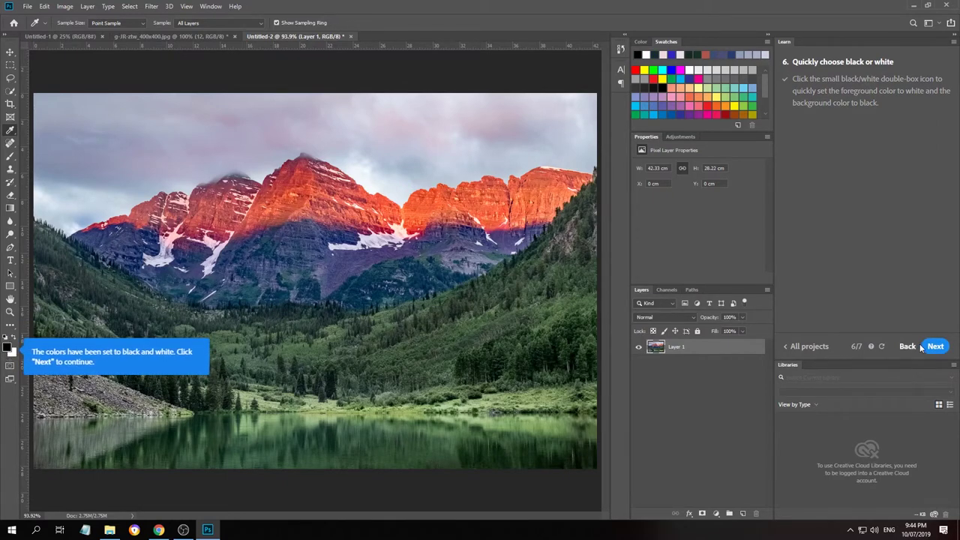
left_click(936, 347)
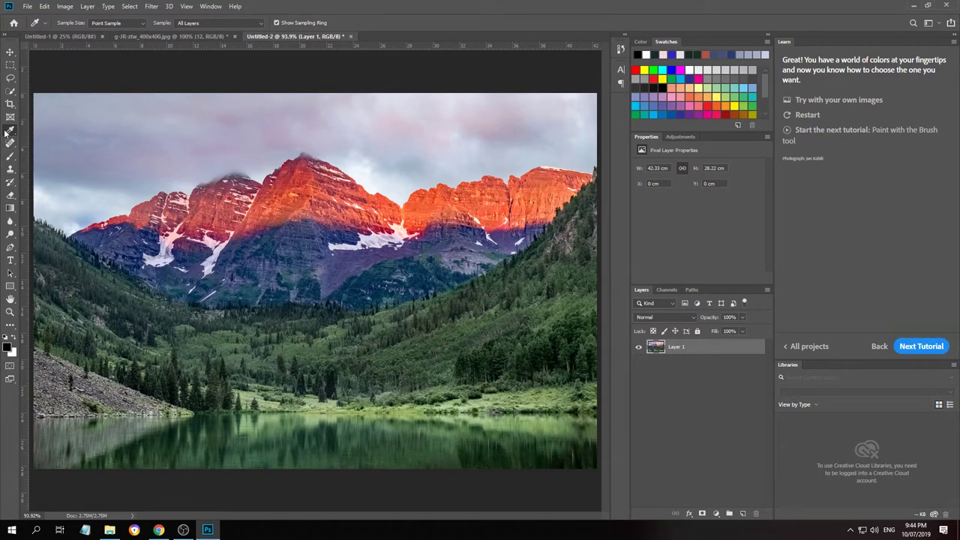
Sample a few sky and mountain colours, then load the Brush tutorial
left_click_drag(248, 148, 471, 158)
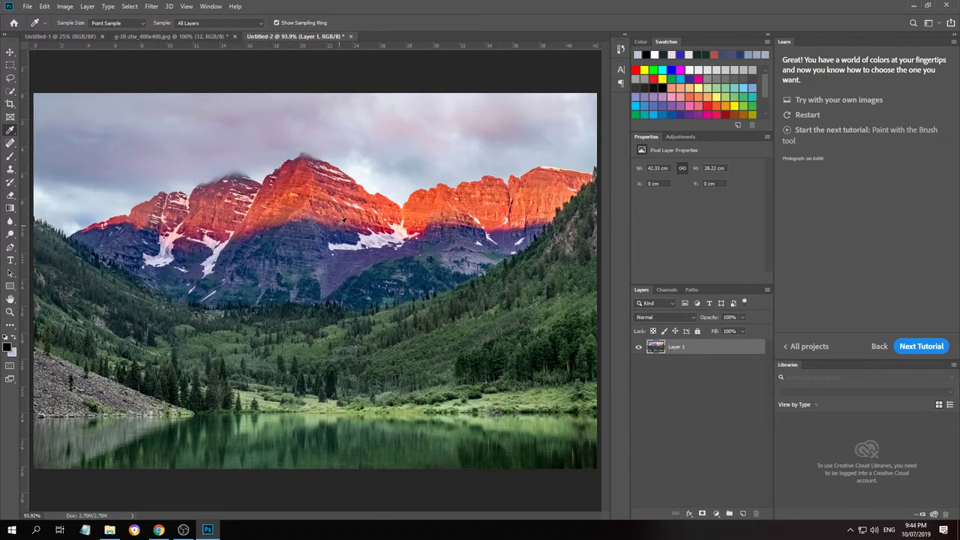
left_click(315, 247)
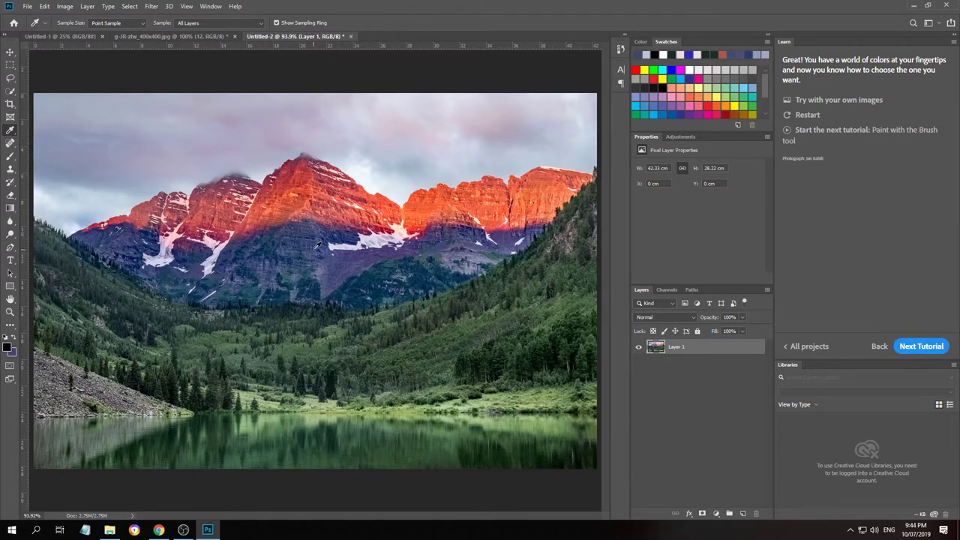
left_click(317, 245)
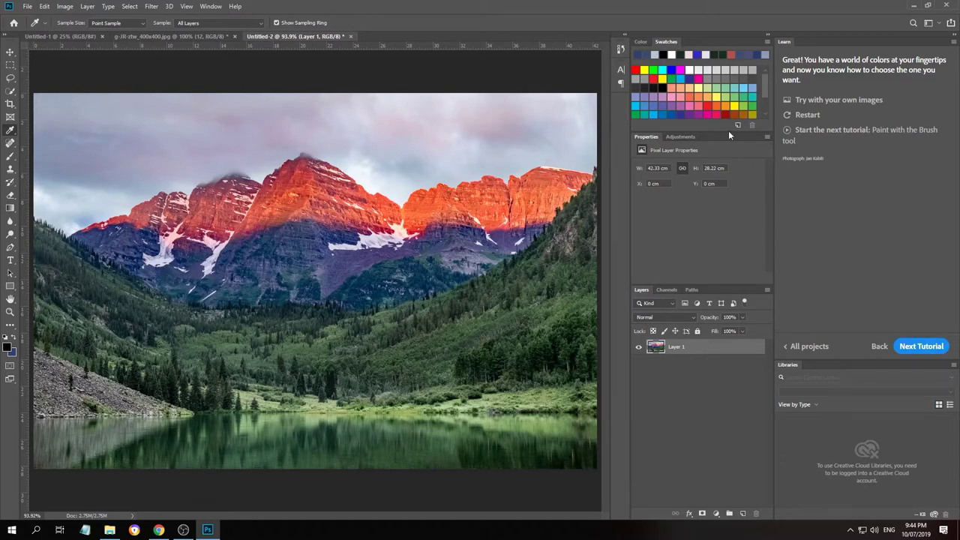
left_click(920, 350)
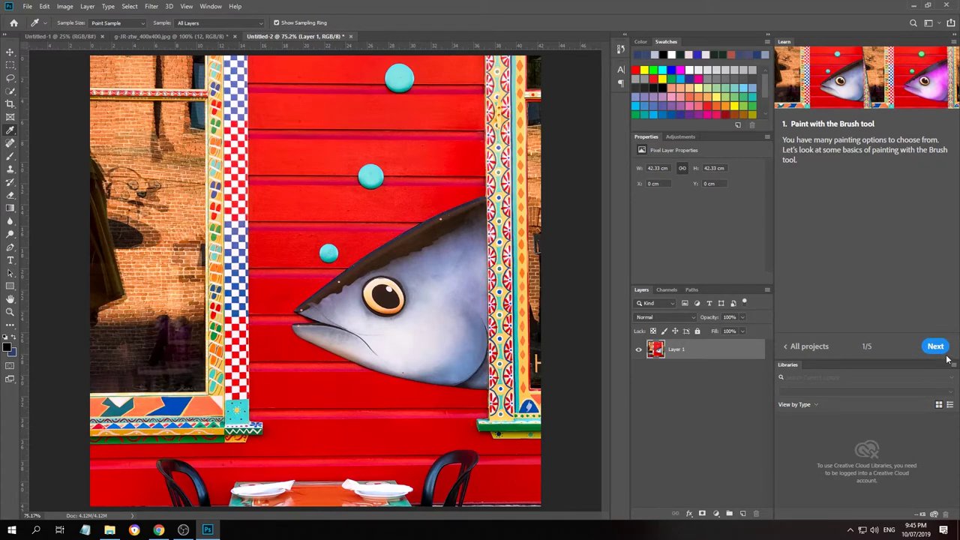
Set the Brush to 60 px with 30% hardness and paint black over the fish head
left_click(939, 348)
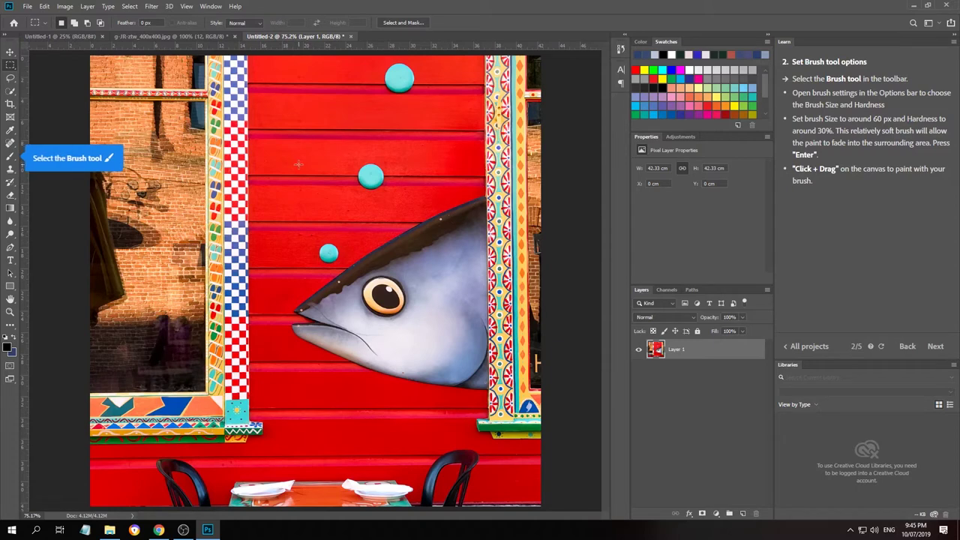
left_click(10, 157)
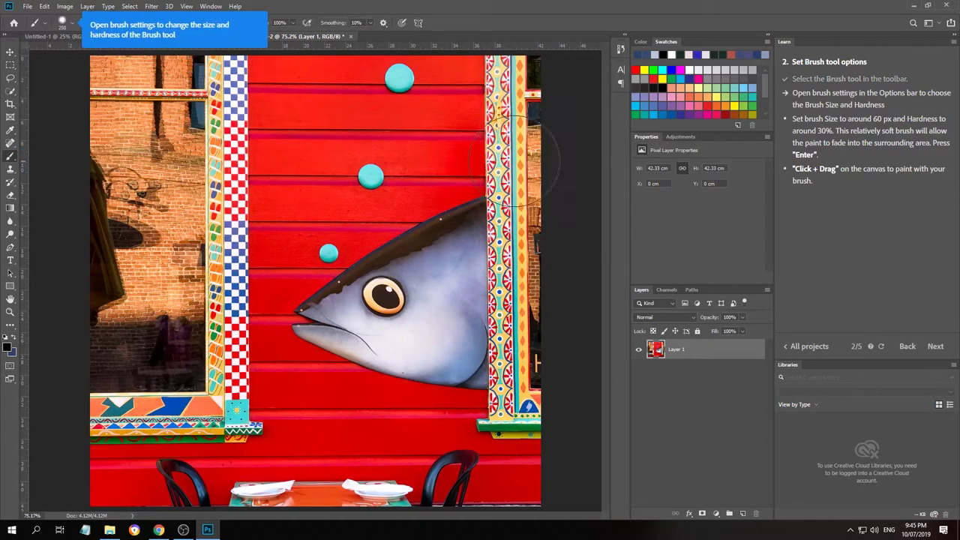
left_click(61, 25)
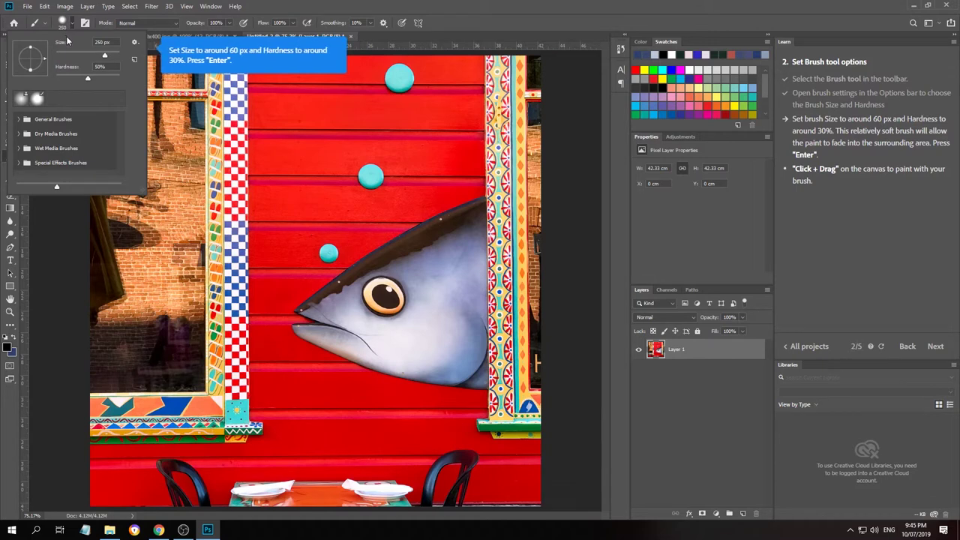
left_click(85, 45)
type("60px")
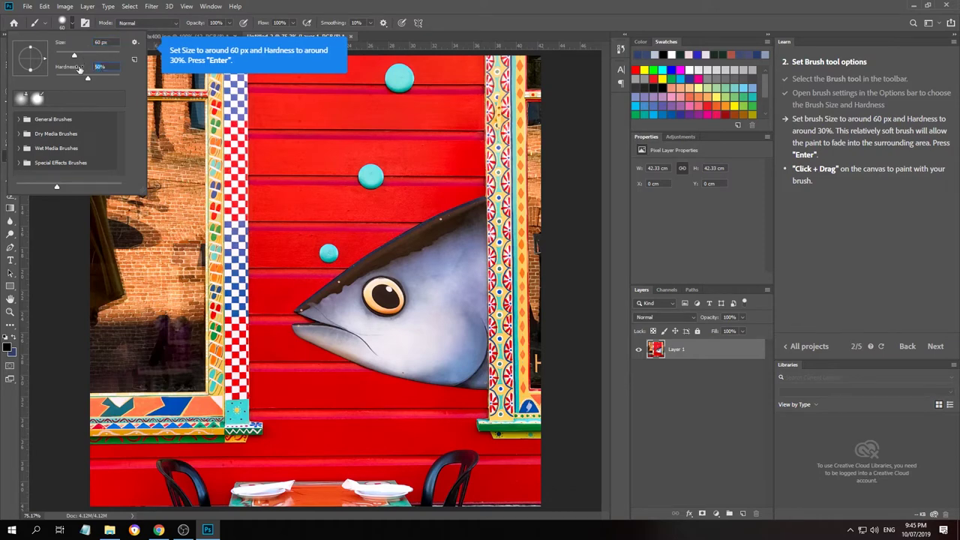
type("30")
key("Return")
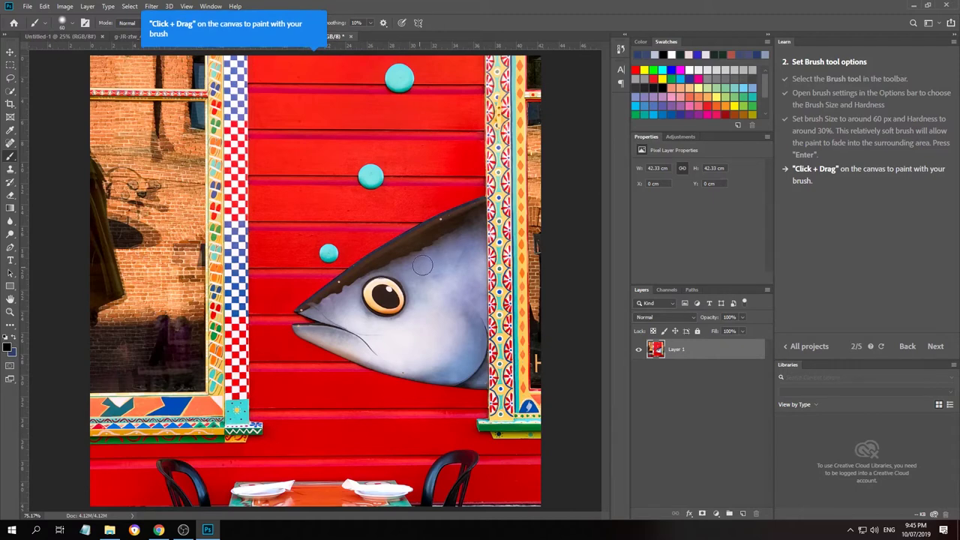
mouse_move(361, 276)
left_mouse_down()
mouse_move(482, 228)
mouse_move(412, 239)
mouse_move(465, 212)
mouse_move(366, 276)
mouse_move(362, 265)
mouse_move(303, 312)
mouse_move(367, 311)
mouse_move(366, 284)
mouse_move(355, 301)
mouse_move(373, 320)
mouse_move(302, 326)
mouse_move(453, 390)
mouse_move(558, 406)
mouse_move(424, 361)
mouse_move(485, 367)
mouse_move(438, 368)
mouse_move(485, 226)
mouse_move(486, 291)
mouse_move(463, 334)
mouse_move(443, 344)
mouse_move(424, 323)
mouse_move(441, 345)
mouse_move(442, 266)
mouse_move(470, 267)
mouse_move(412, 286)
mouse_move(430, 275)
mouse_move(415, 301)
mouse_move(427, 339)
mouse_move(460, 308)
mouse_move(460, 354)
mouse_move(475, 353)
mouse_move(399, 332)
mouse_move(368, 358)
mouse_move(363, 335)
left_mouse_up()
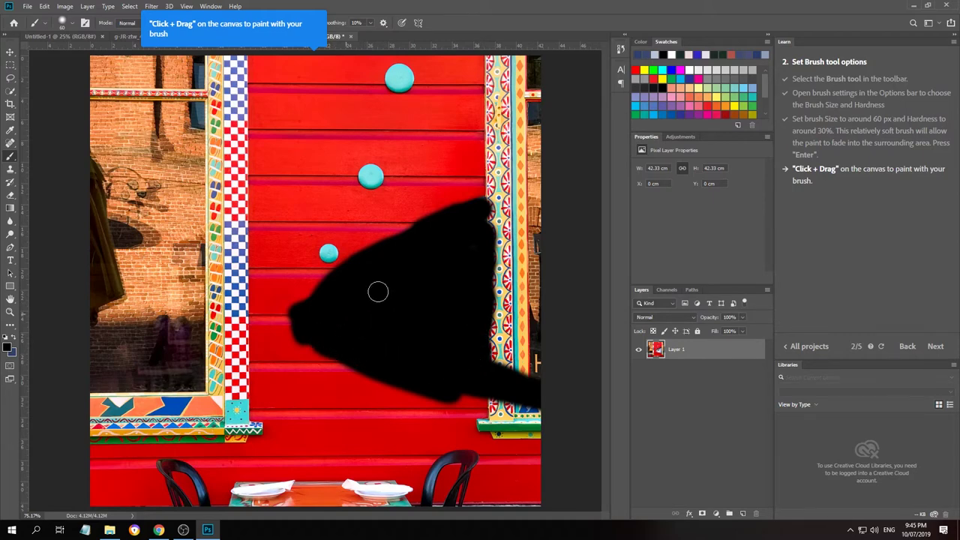
Advance the Brush tutorial, sample the red wall and black area, and add a layer mask to Layer 1
left_click(936, 345)
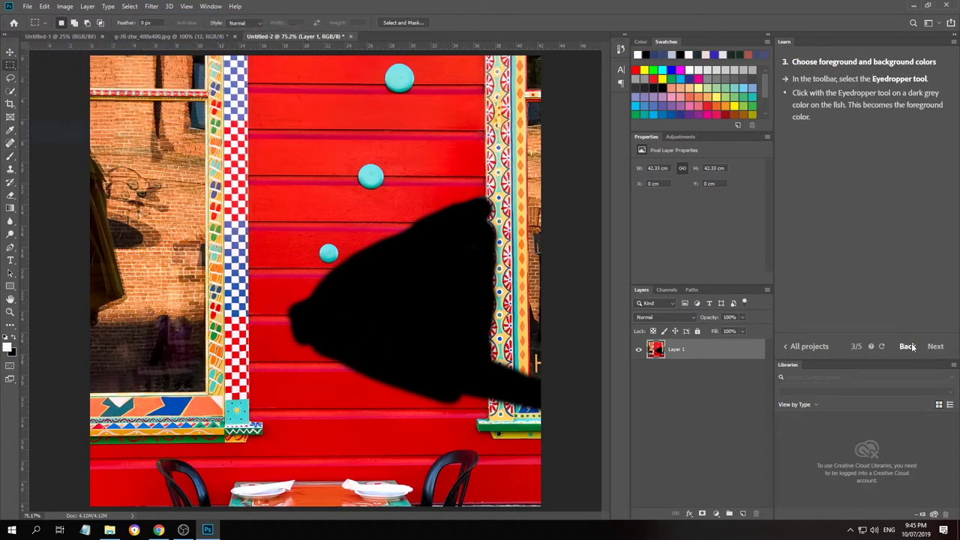
left_click(10, 130)
left_click(392, 209)
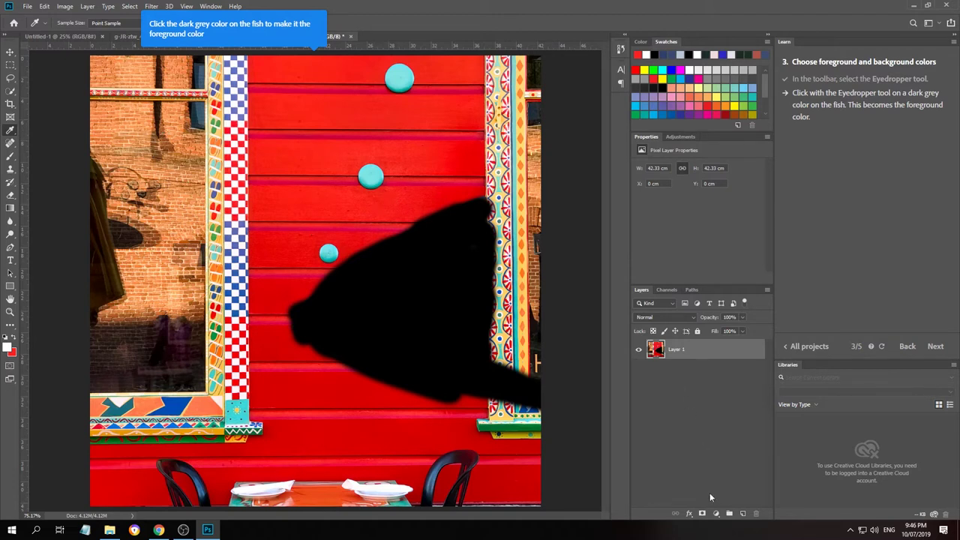
left_click(702, 515)
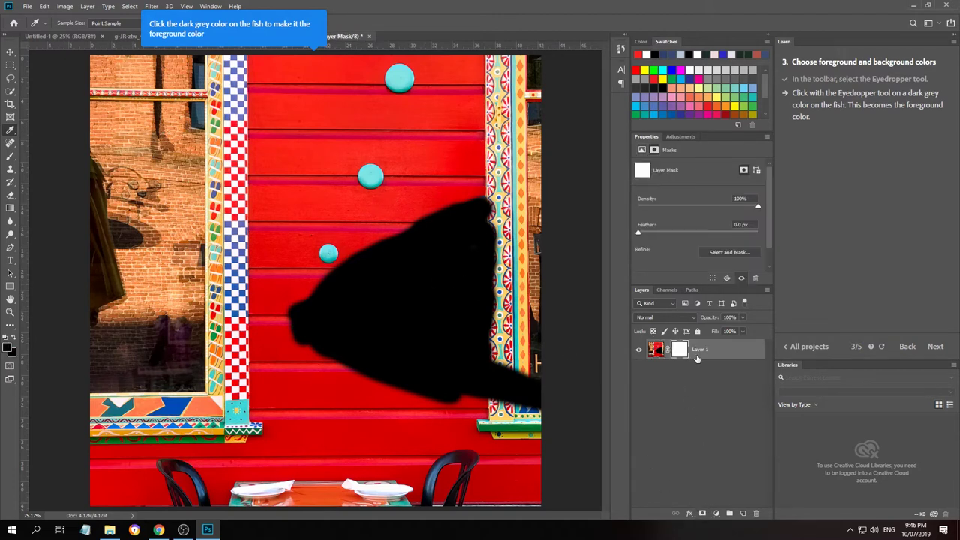
left_click(421, 283)
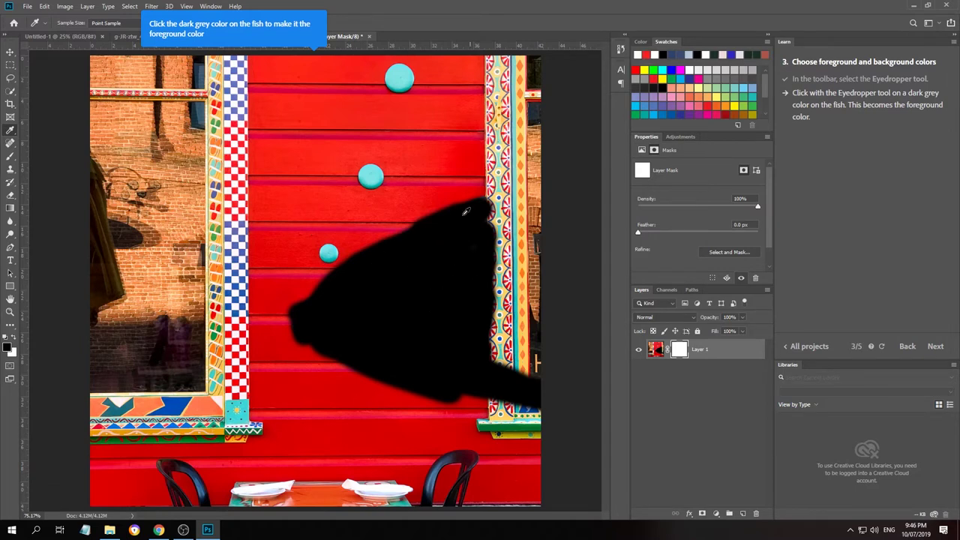
Quick-select the red wall area, add a vector mask to Layer 1, then deselect with Ctrl+D
left_click(9, 91)
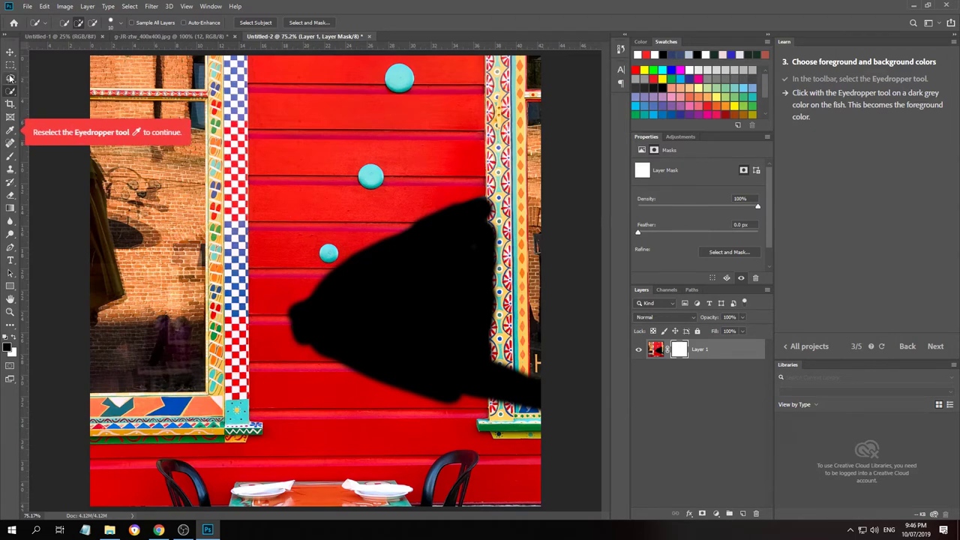
left_click(11, 79)
left_click(9, 92)
mouse_move(338, 225)
left_mouse_down()
mouse_move(392, 397)
mouse_move(500, 457)
left_mouse_up()
left_click(316, 184)
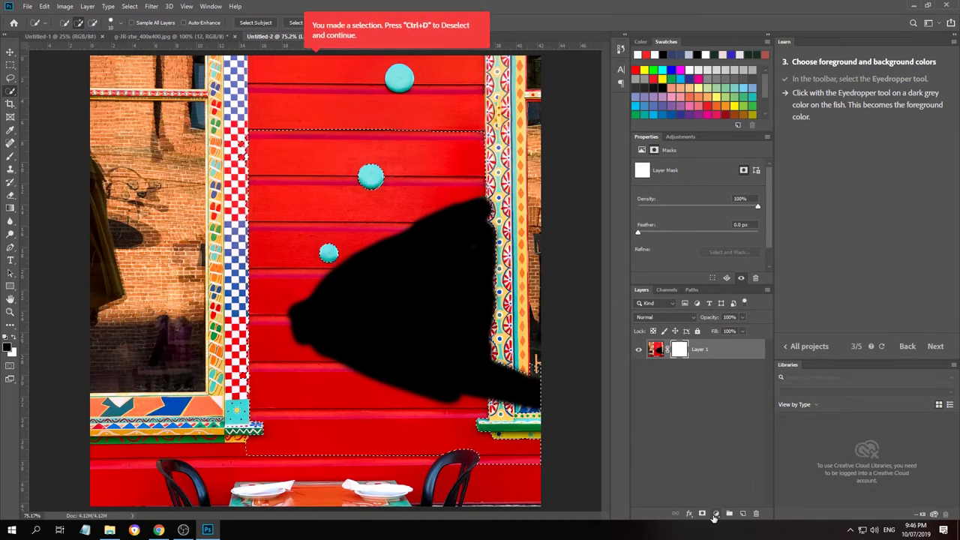
left_click(703, 513)
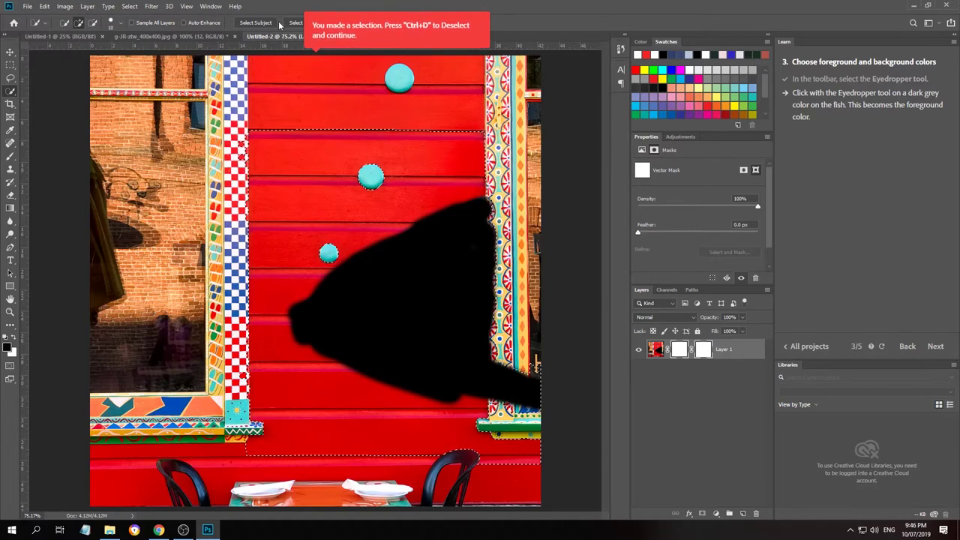
key("ctrl+d")
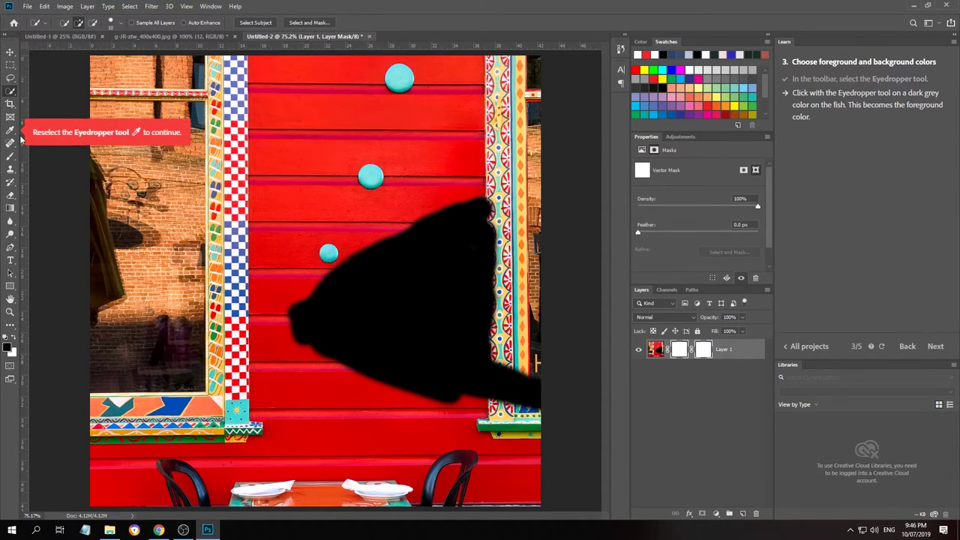
Eyedropper-sample the teal dot, the brick wall, and several spots along the fish's body
left_click(11, 129)
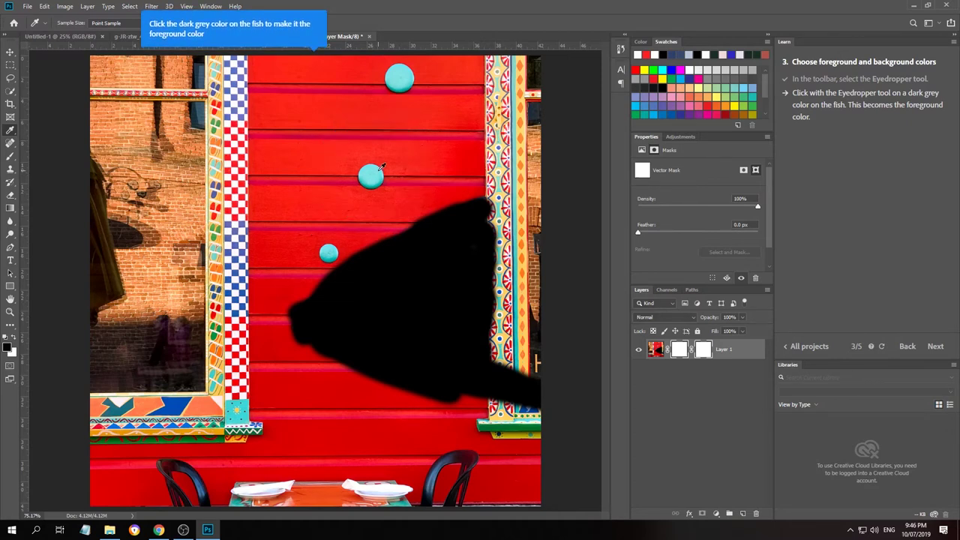
left_click(368, 170)
left_click(160, 353)
left_click(435, 315)
left_click(412, 311)
left_click_drag(437, 300, 443, 270)
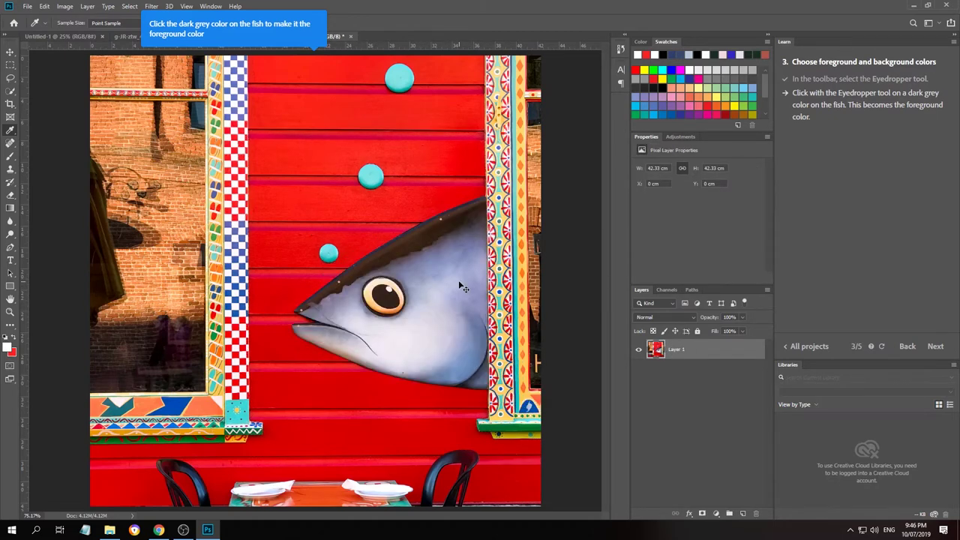
Set the foreground to a near-black dark grey from the fish's upper body, then advance the tutorial
left_click(433, 235)
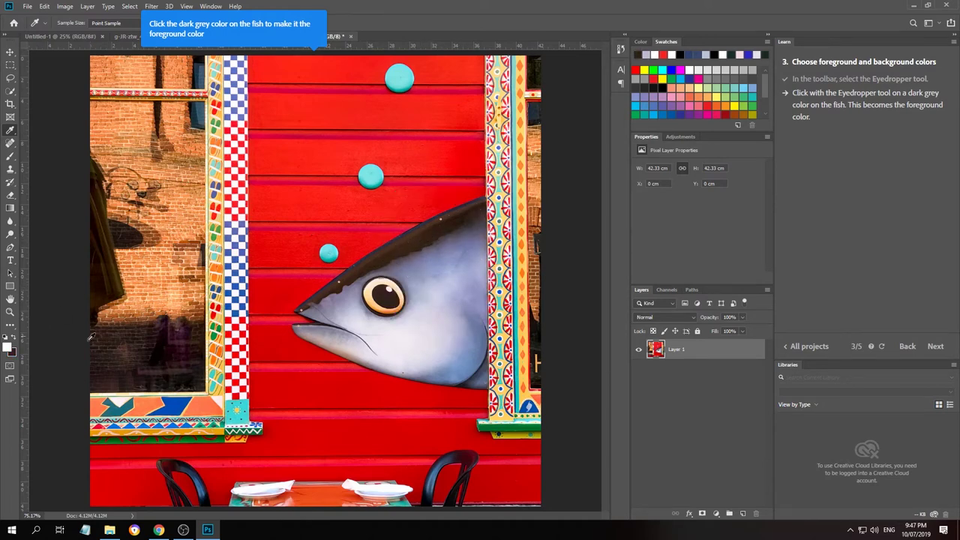
left_click(7, 347)
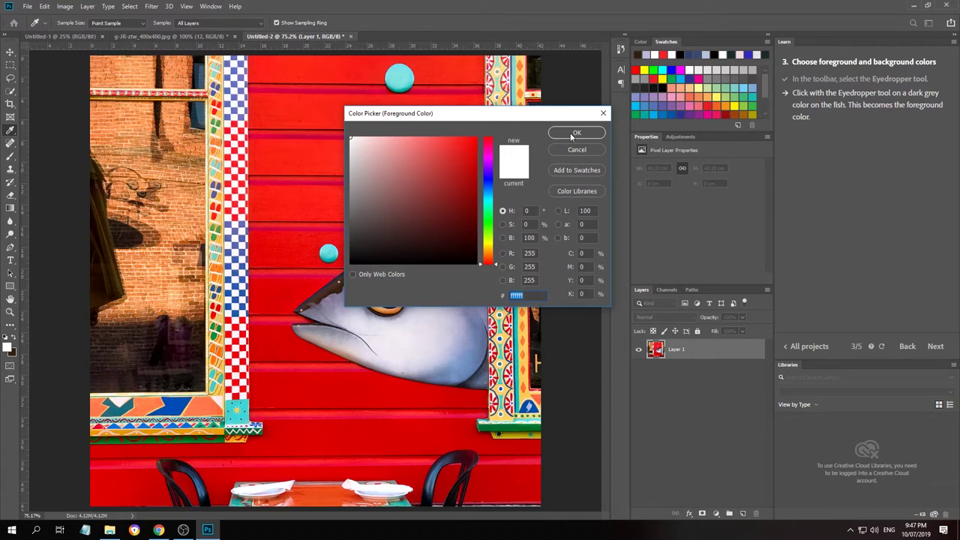
type("b70a0a")
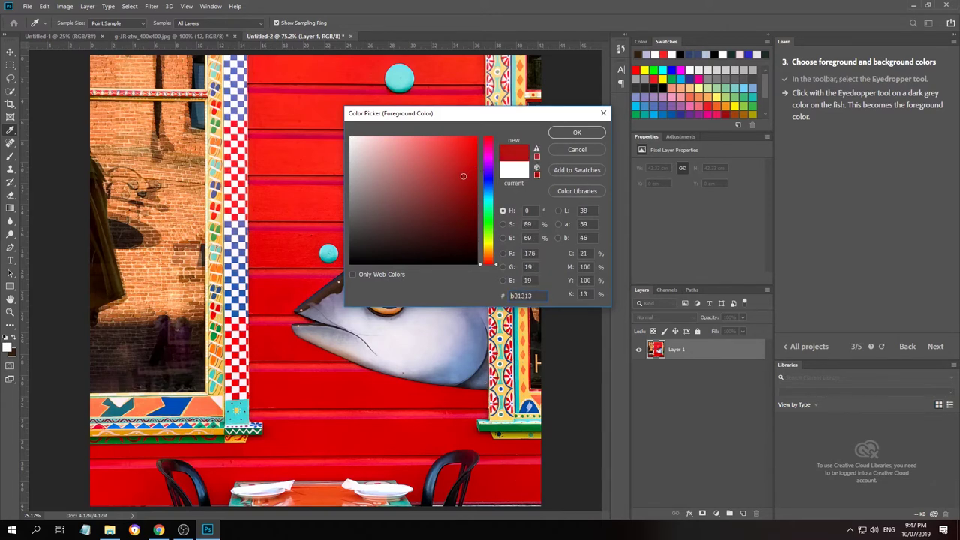
type("8c3f3f")
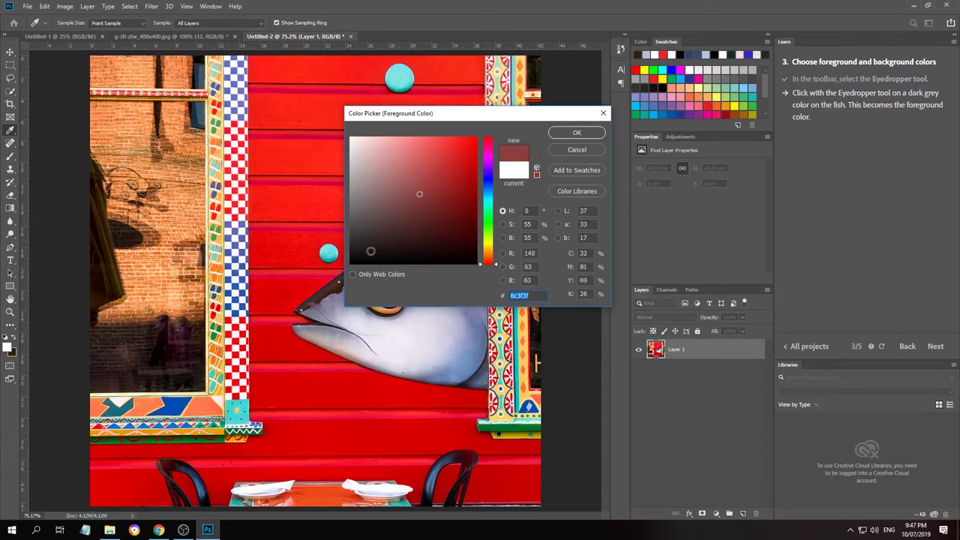
type("131111")
left_click(577, 133)
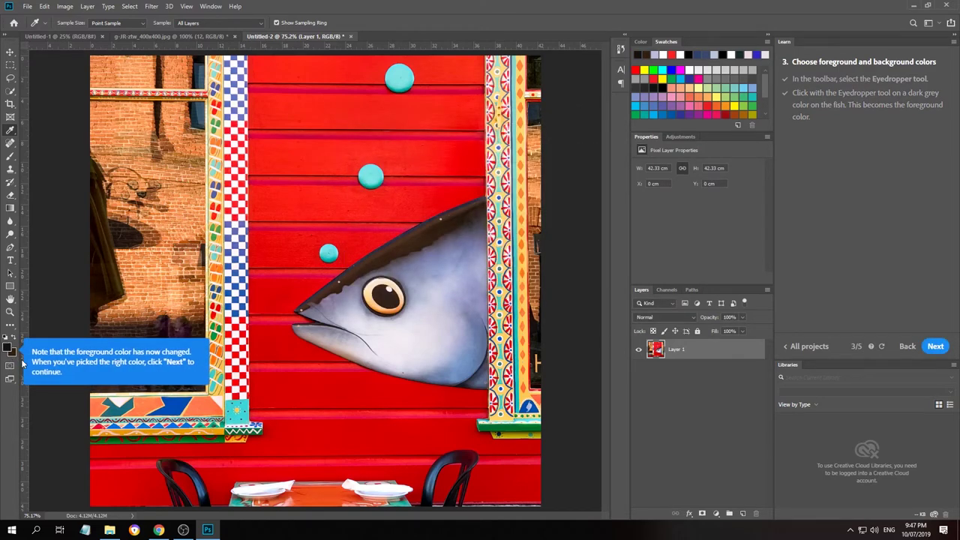
left_click(936, 347)
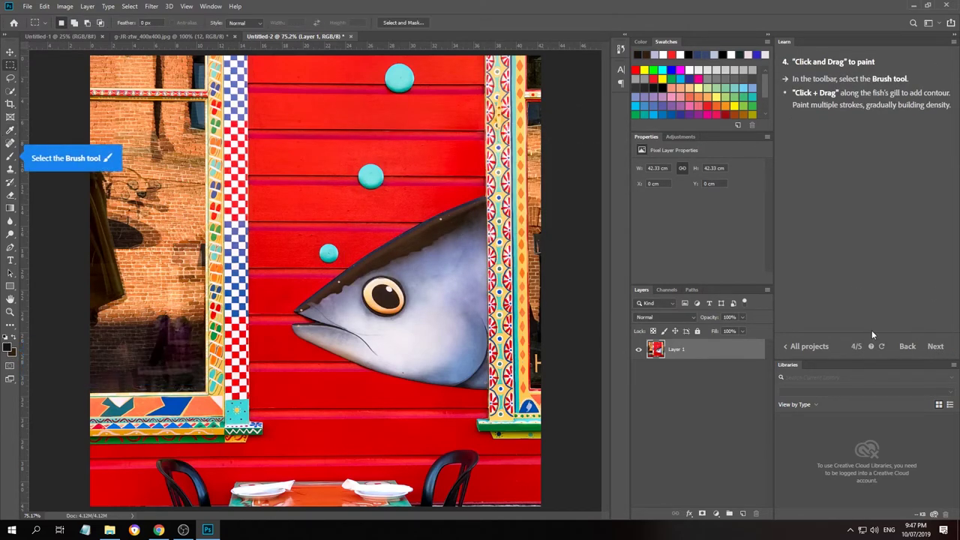
Brush a dark stroke along the fish's upper gill edge and finish the tutorial
left_click(10, 156)
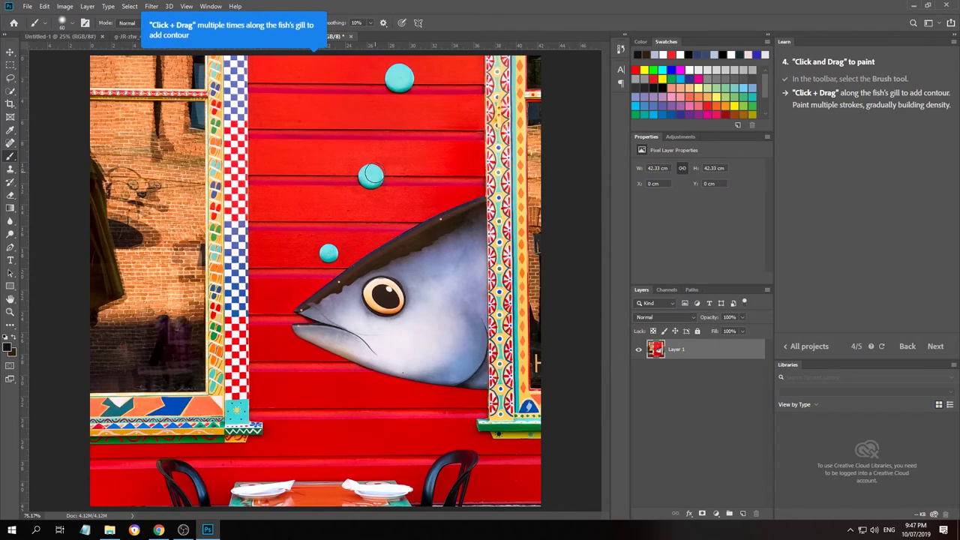
mouse_move(447, 235)
left_mouse_down()
mouse_move(422, 238)
mouse_move(475, 213)
mouse_move(390, 243)
mouse_move(305, 301)
mouse_move(474, 231)
left_mouse_up()
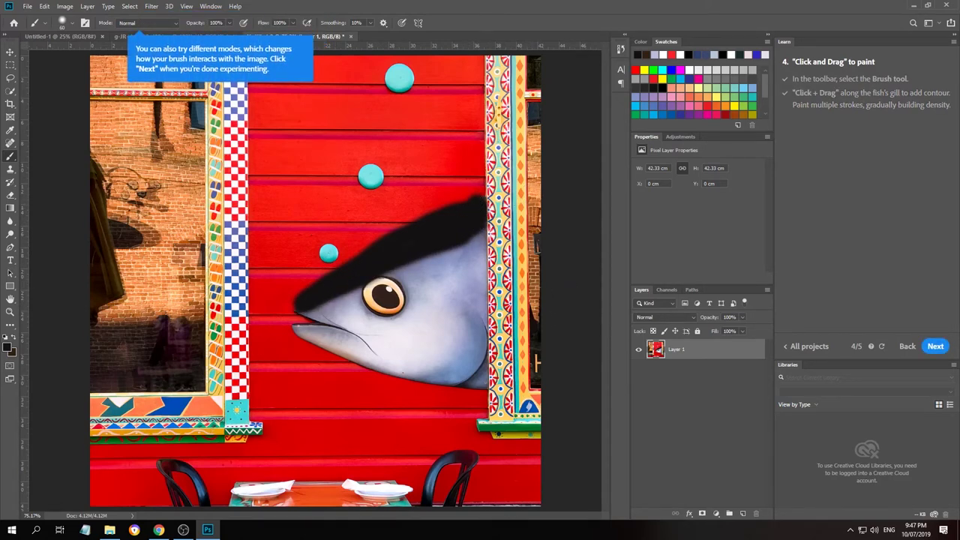
left_click(932, 346)
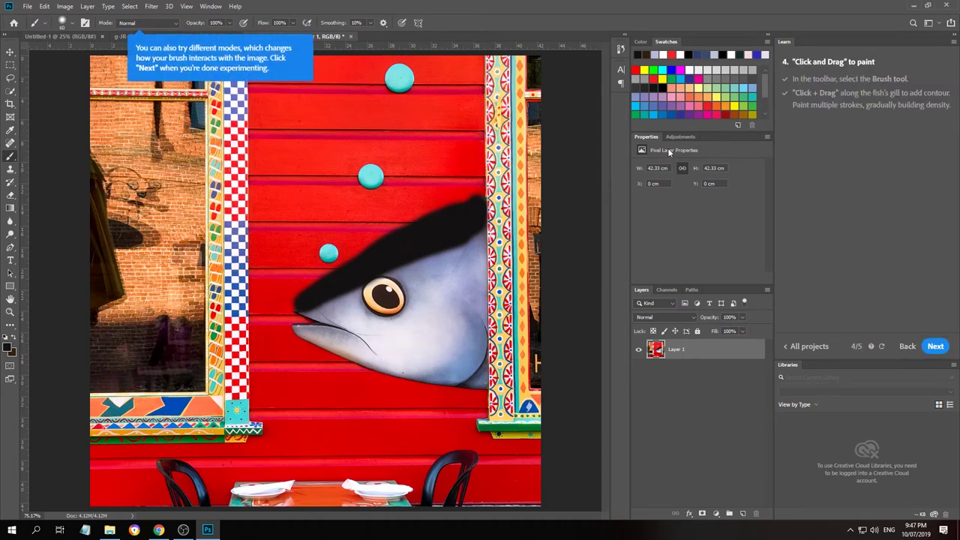
left_click(932, 348)
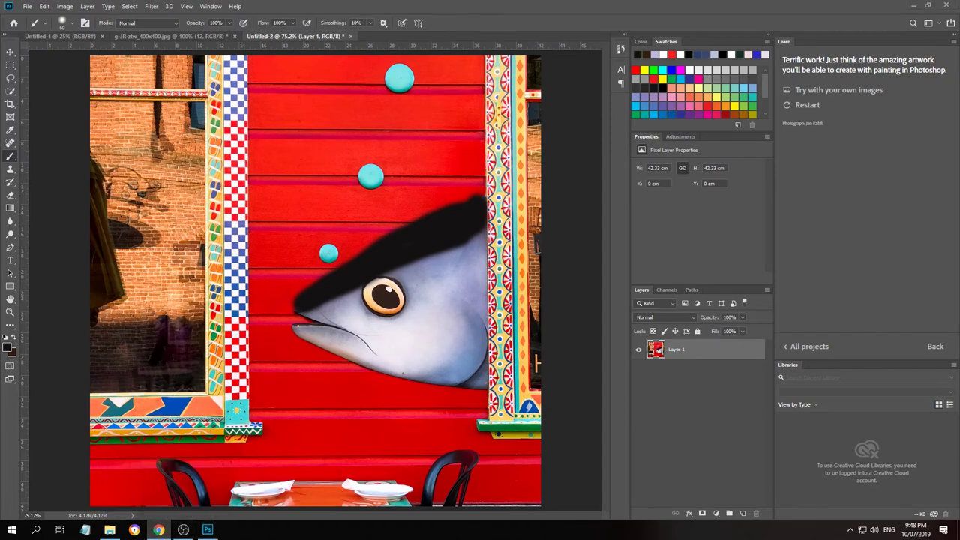
Load wearevirtualkings.com in the browser and go to its Store page
key("alt+Tab")
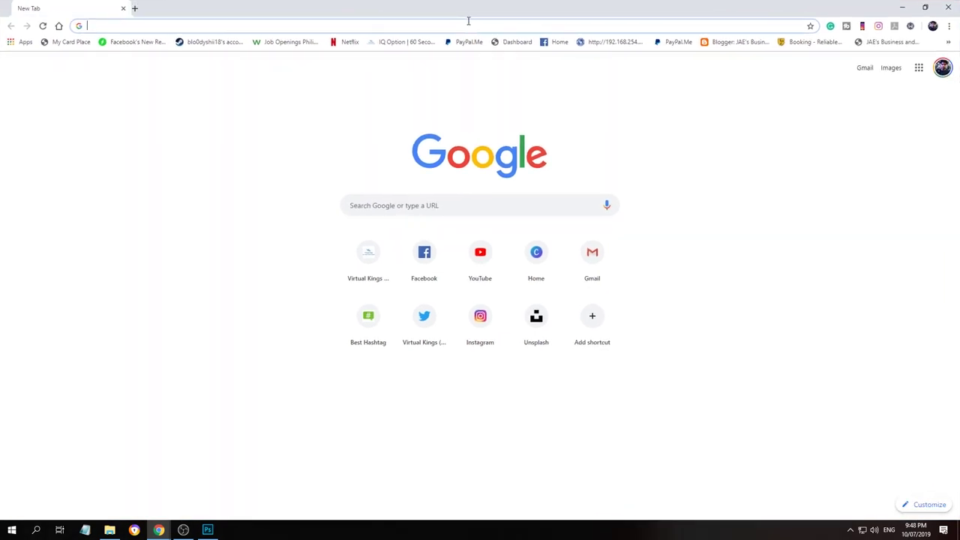
type("we")
key("Return")
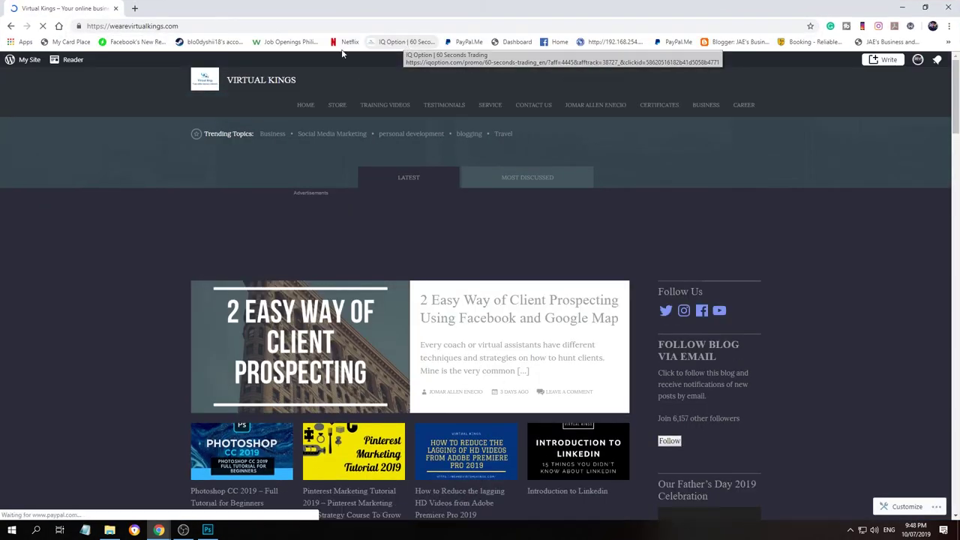
left_click(338, 108)
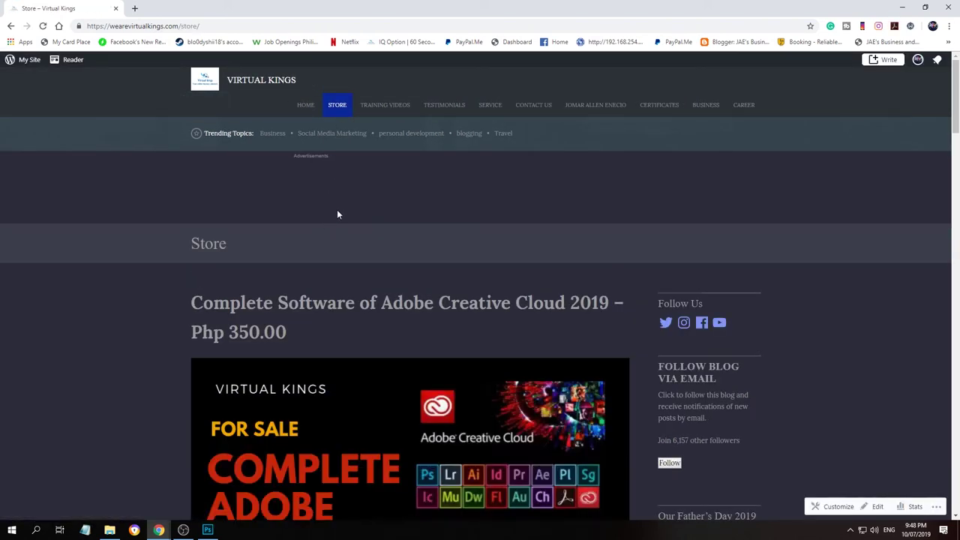
Scroll the Store page to review the PHP350.00 software offers and payment instructions
scroll(375, 201, "down", 2)
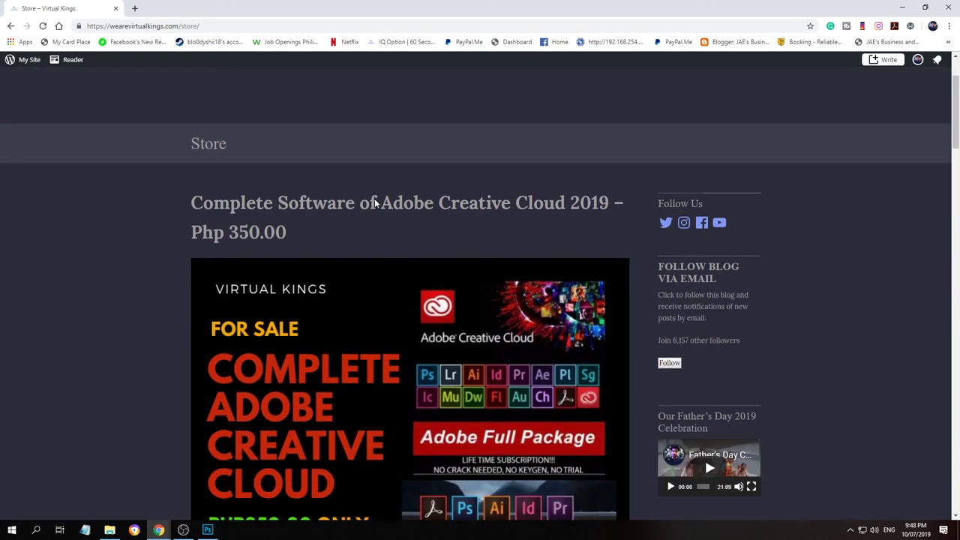
scroll(372, 195, "down", 3)
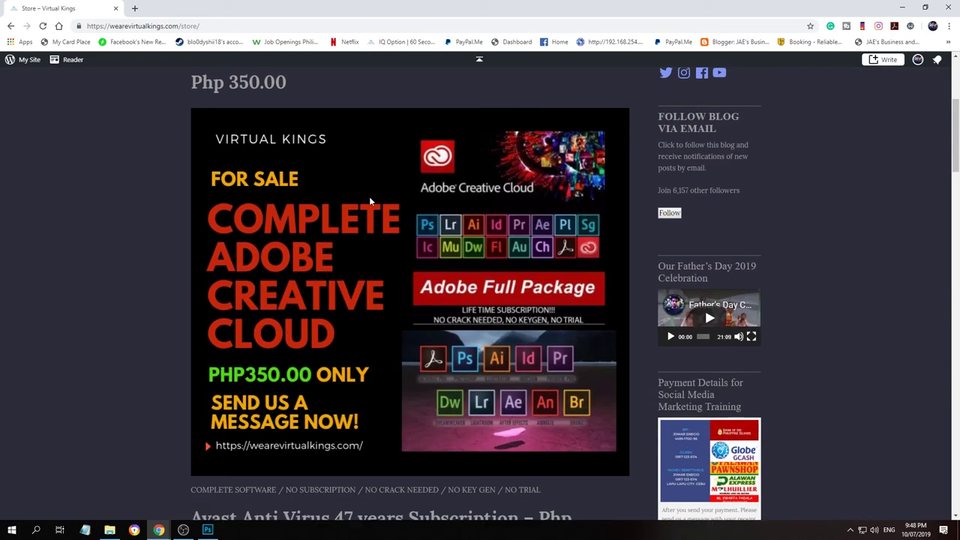
scroll(368, 203, "up", 1)
scroll(369, 202, "down", 2)
scroll(369, 198, "up", 2)
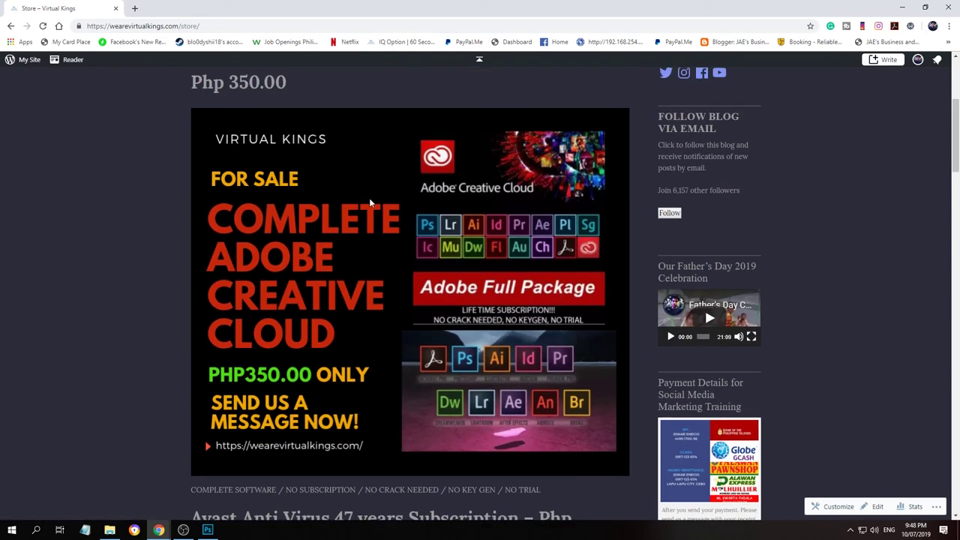
scroll(372, 203, "down", 4)
scroll(371, 199, "up", 2)
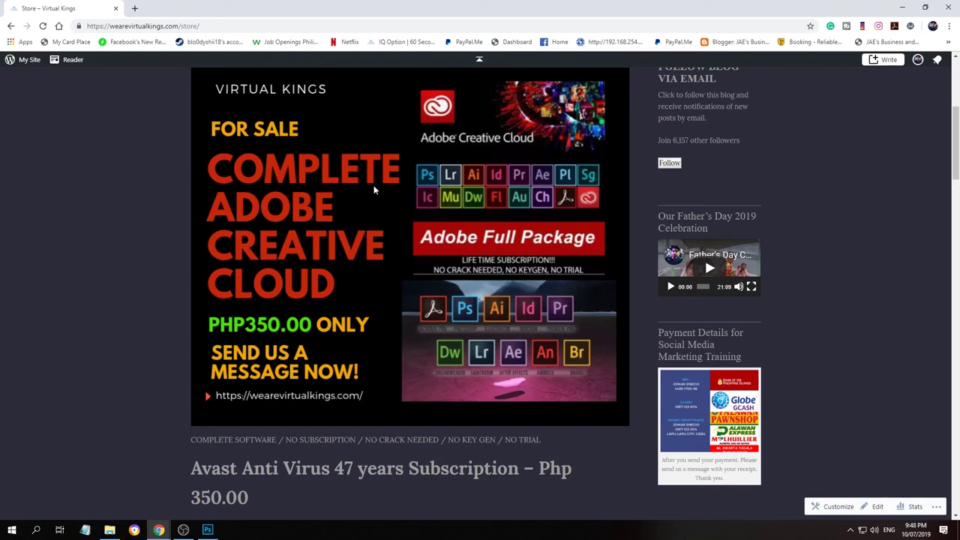
scroll(373, 191, "down", 5)
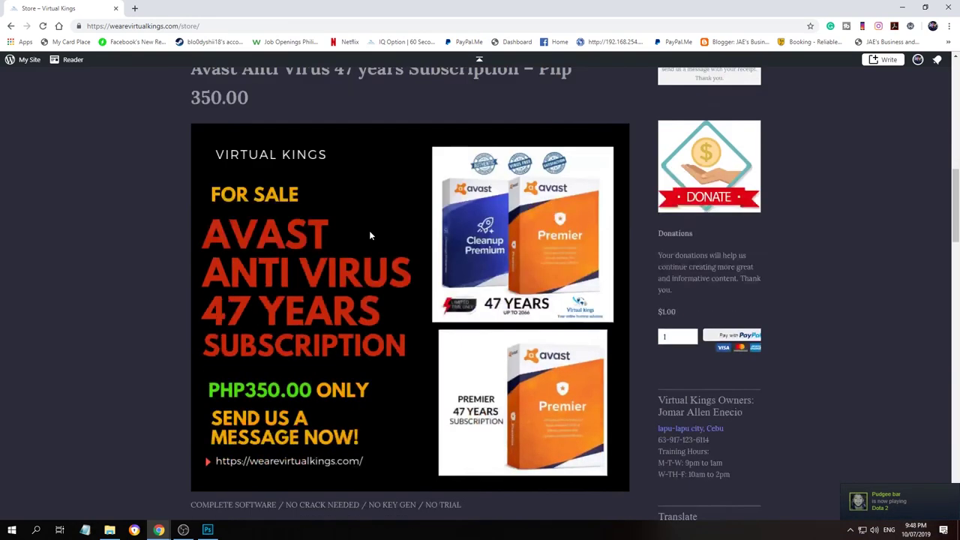
scroll(370, 233, "down", 15)
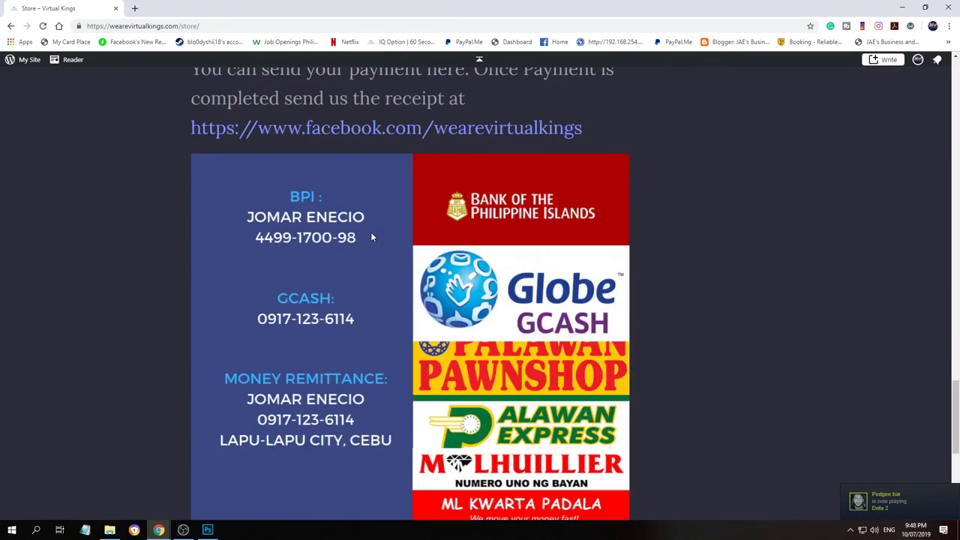
scroll(372, 235, "down", 2)
scroll(368, 234, "up", 2)
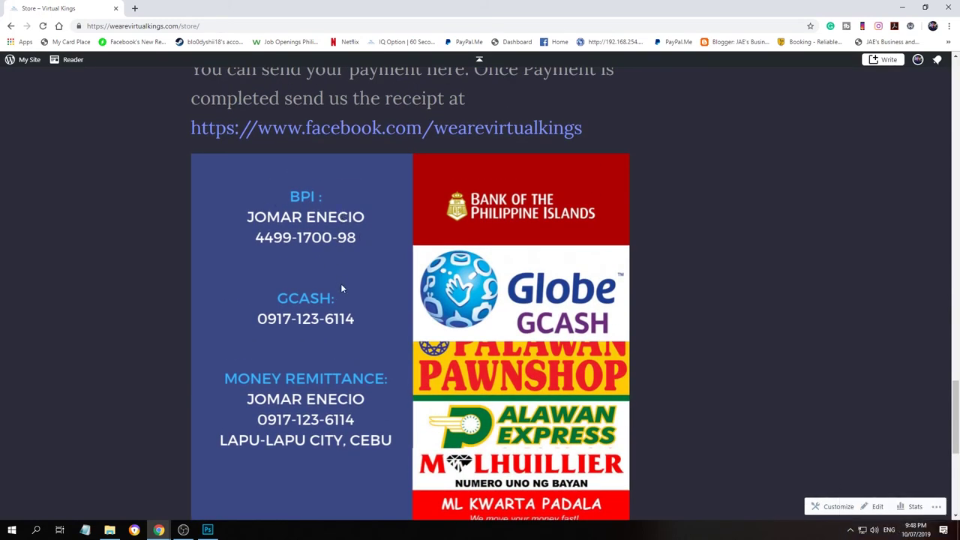
scroll(335, 359, "down", 1)
scroll(337, 360, "up", 1)
scroll(337, 359, "up", 1)
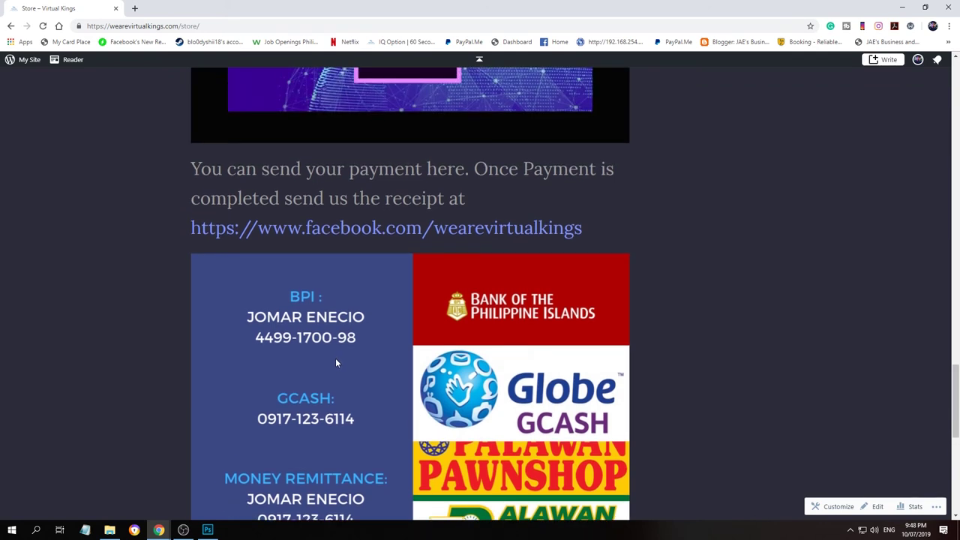
scroll(336, 360, "up", 1)
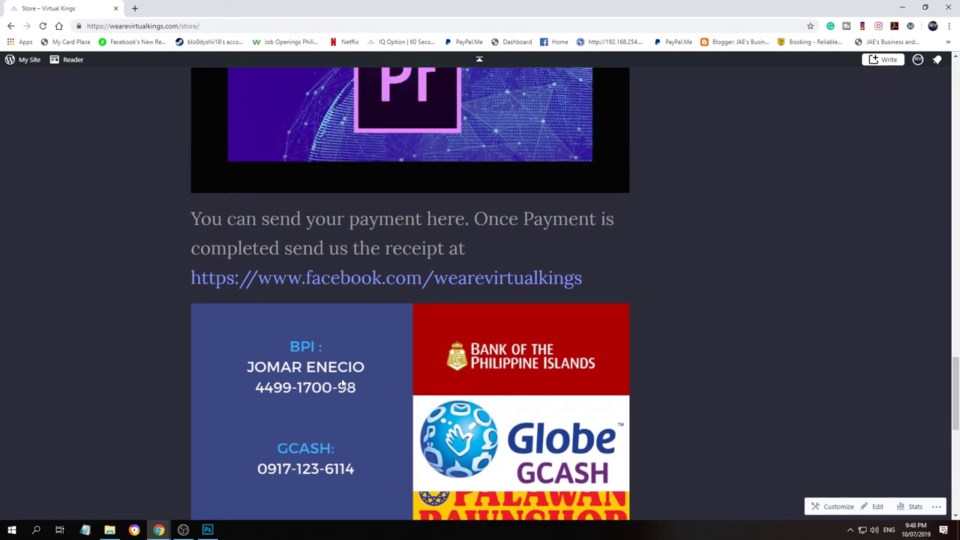
Open the Virtual Kings Facebook page and dismiss the 'Add a button to your Page' dialog
left_click(435, 284)
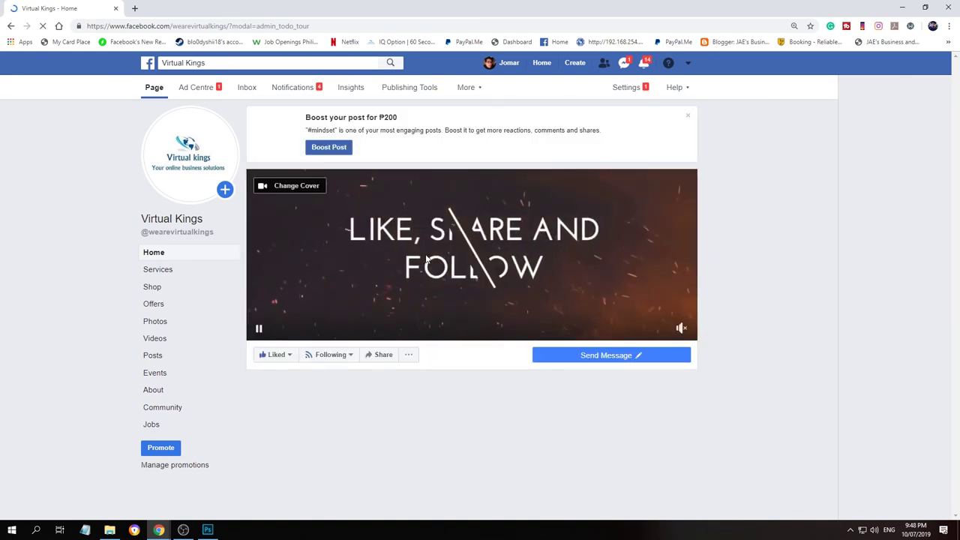
left_click(611, 358)
left_click(611, 357)
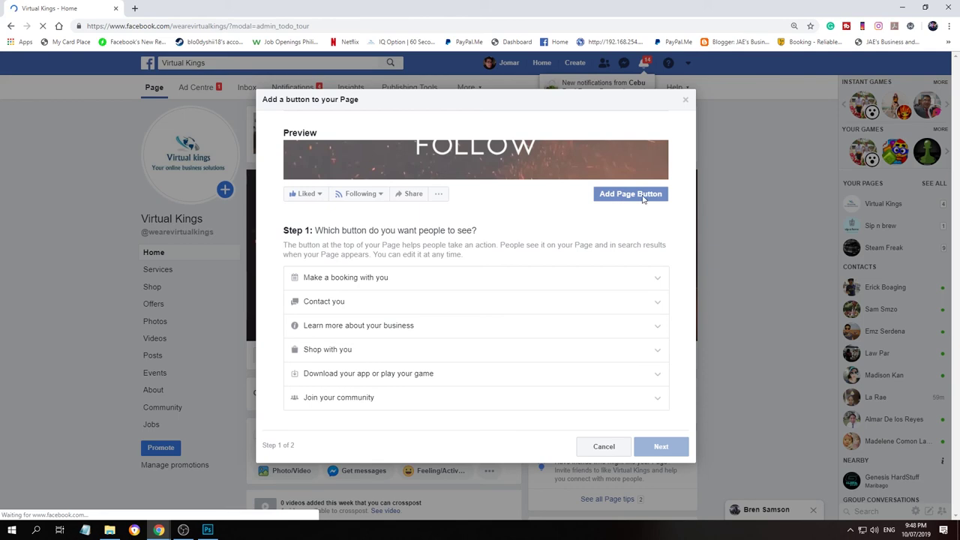
left_click(685, 99)
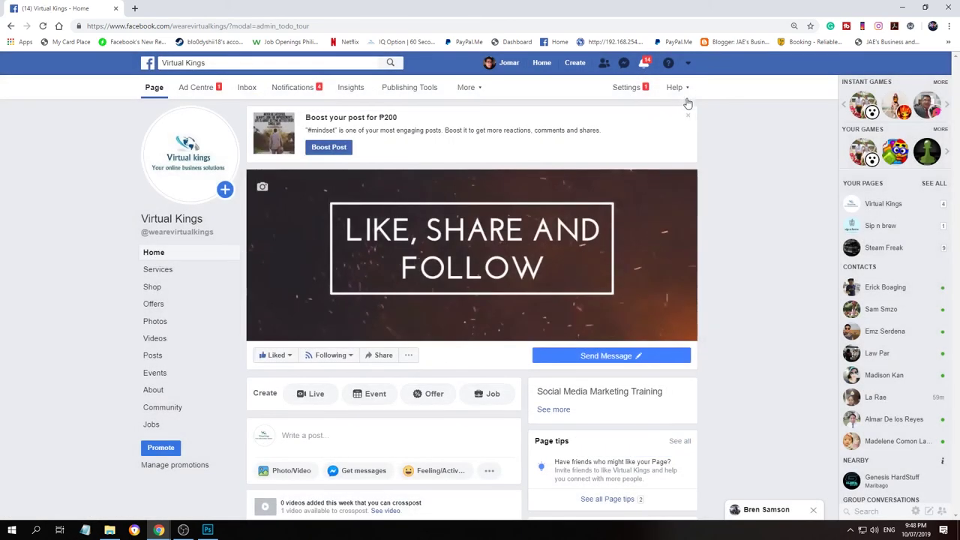